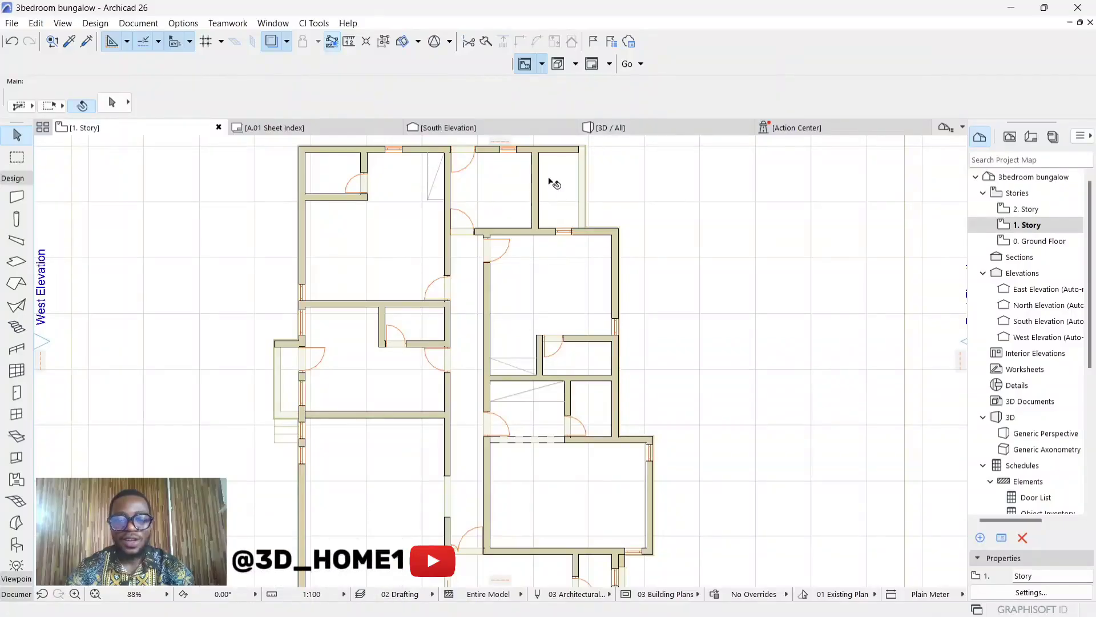
Step: Examine the wall layout and wall fills across the 1. Story floor plan
{"action": "scroll", "coordinate": [581, 199], "scroll_direction": "down", "scroll_amount": 3}
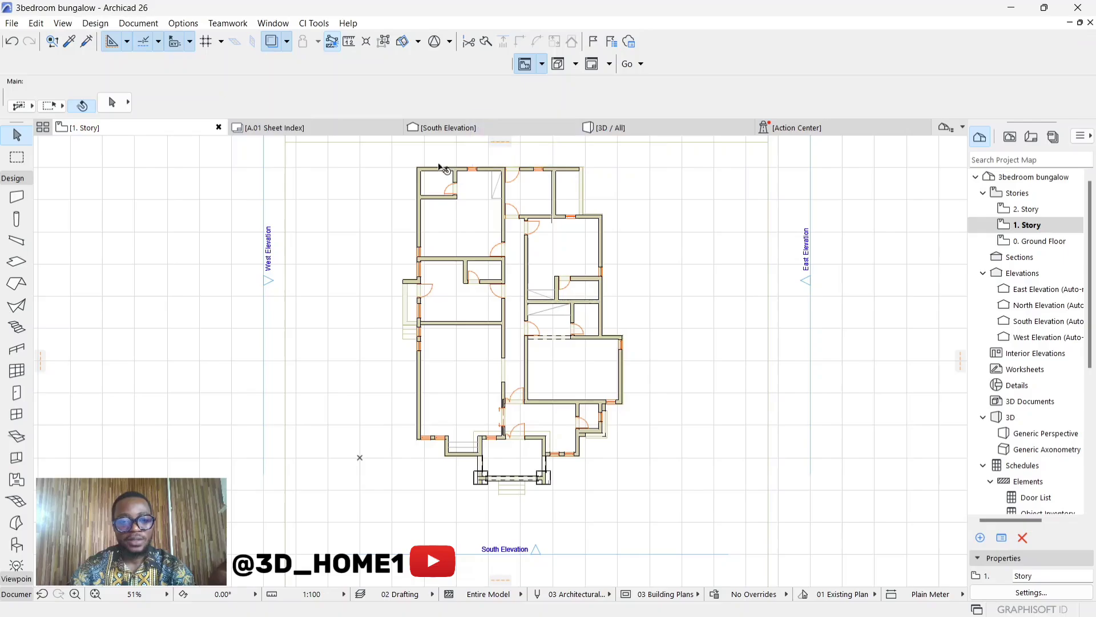
{"action": "scroll", "coordinate": [443, 172], "scroll_direction": "up", "scroll_amount": 1}
{"action": "scroll", "coordinate": [443, 173], "scroll_direction": "up", "scroll_amount": 2}
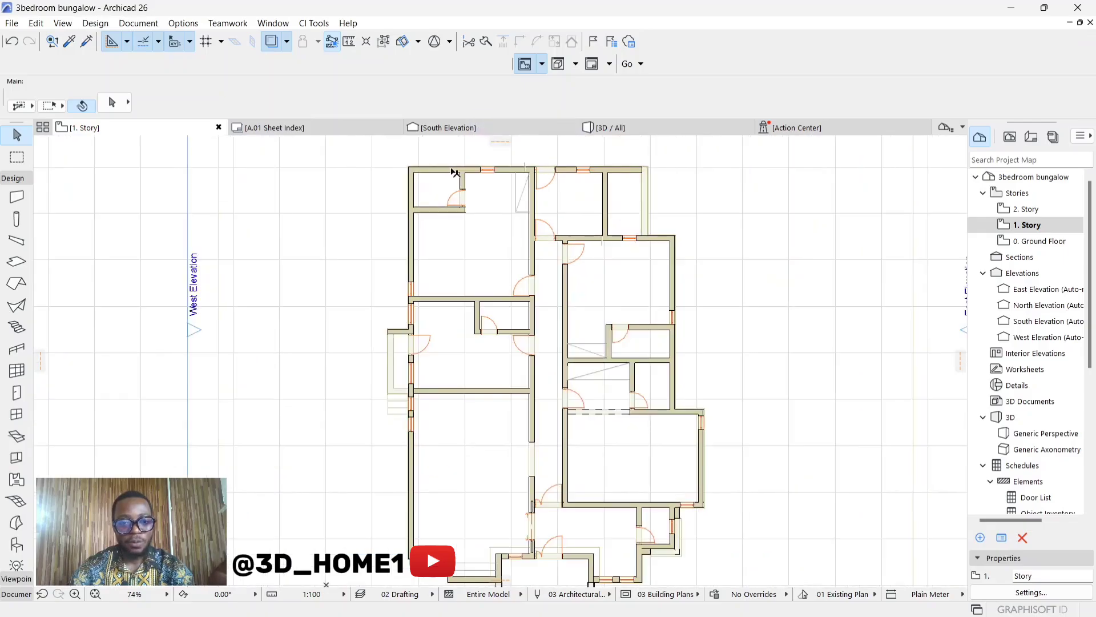
{"action": "scroll", "coordinate": [456, 173], "scroll_direction": "up", "scroll_amount": 9}
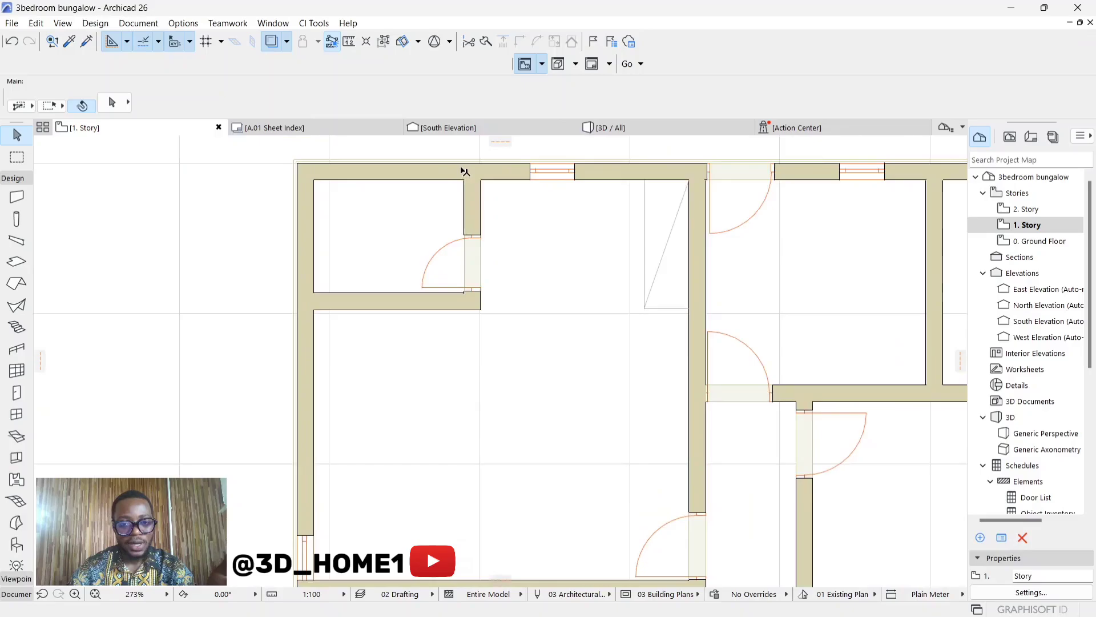
{"action": "scroll", "coordinate": [464, 171], "scroll_direction": "up", "scroll_amount": 1}
{"action": "scroll", "coordinate": [462, 190], "scroll_direction": "down", "scroll_amount": 10}
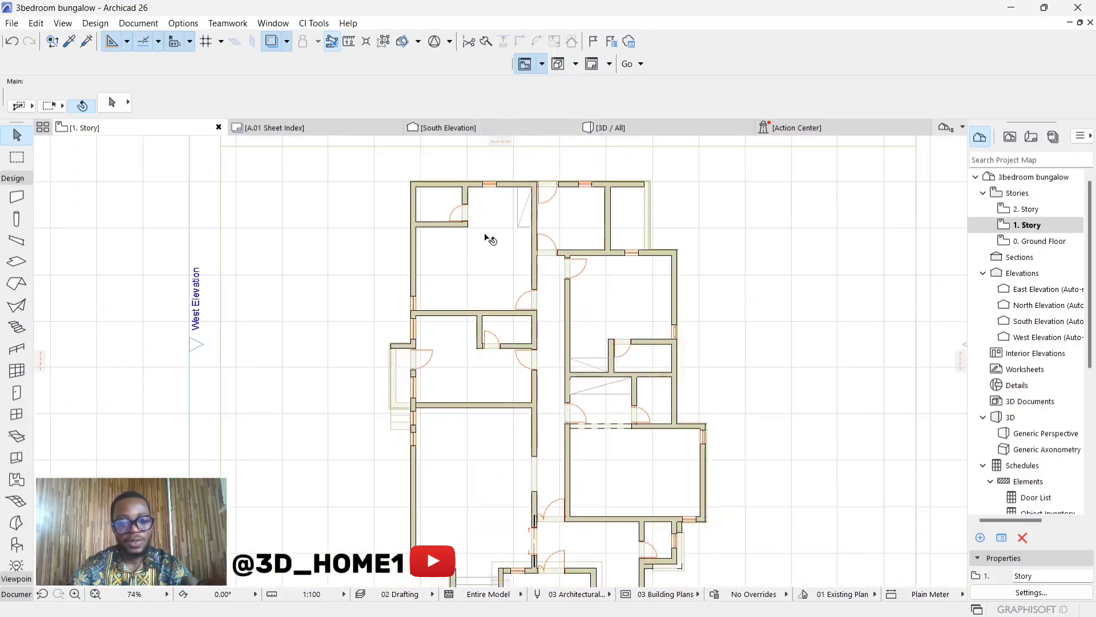
{"action": "mouse_move", "coordinate": [486, 237]}
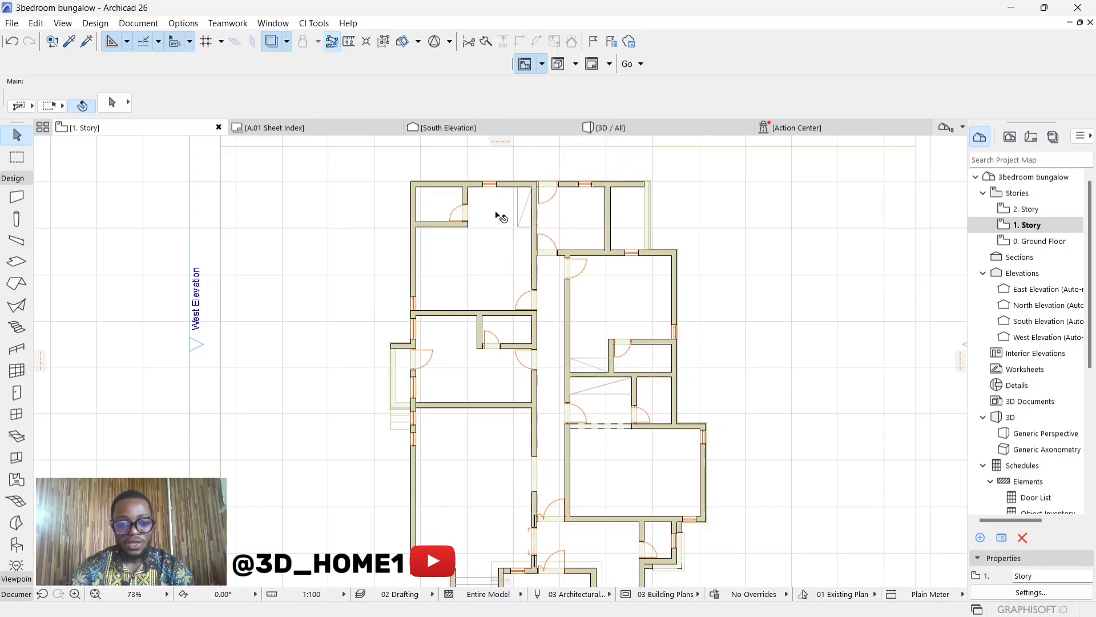
{"action": "scroll", "coordinate": [505, 228], "scroll_direction": "down", "scroll_amount": 3}
{"action": "scroll", "coordinate": [513, 241], "scroll_direction": "up", "scroll_amount": 2}
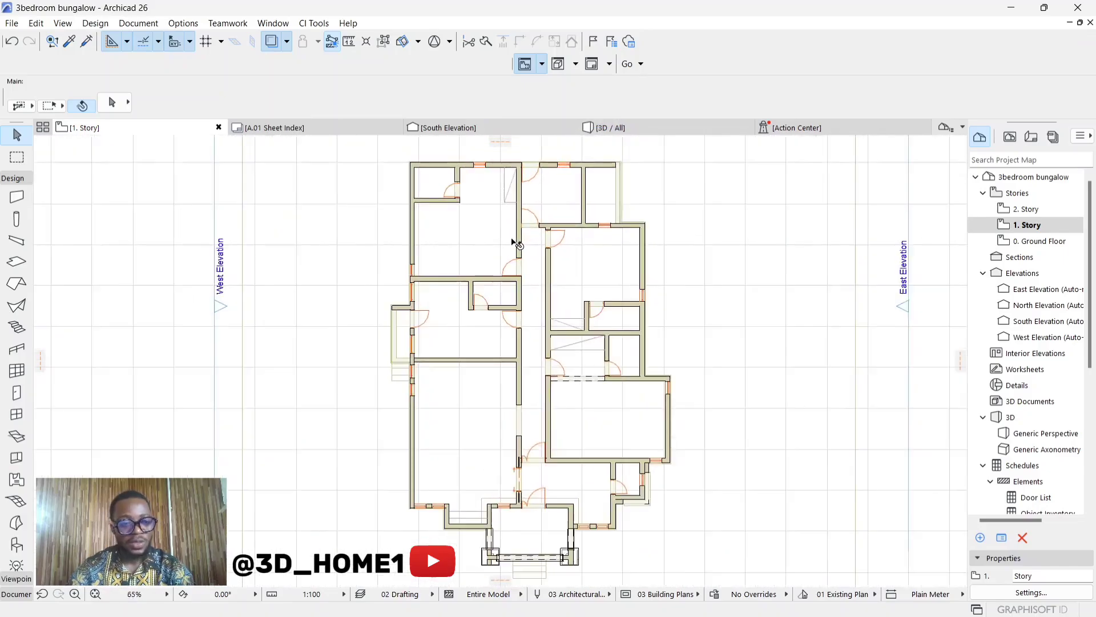
{"action": "scroll", "coordinate": [517, 242], "scroll_direction": "up", "scroll_amount": 1}
{"action": "scroll", "coordinate": [525, 239], "scroll_direction": "up", "scroll_amount": 3}
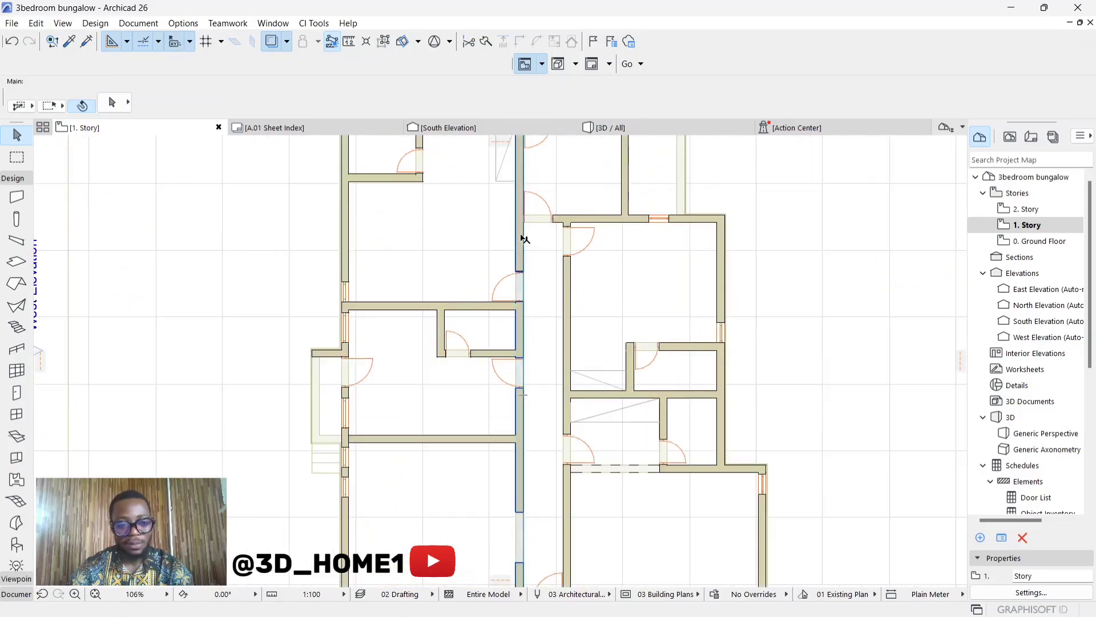
{"action": "scroll", "coordinate": [524, 238], "scroll_direction": "down", "scroll_amount": 4}
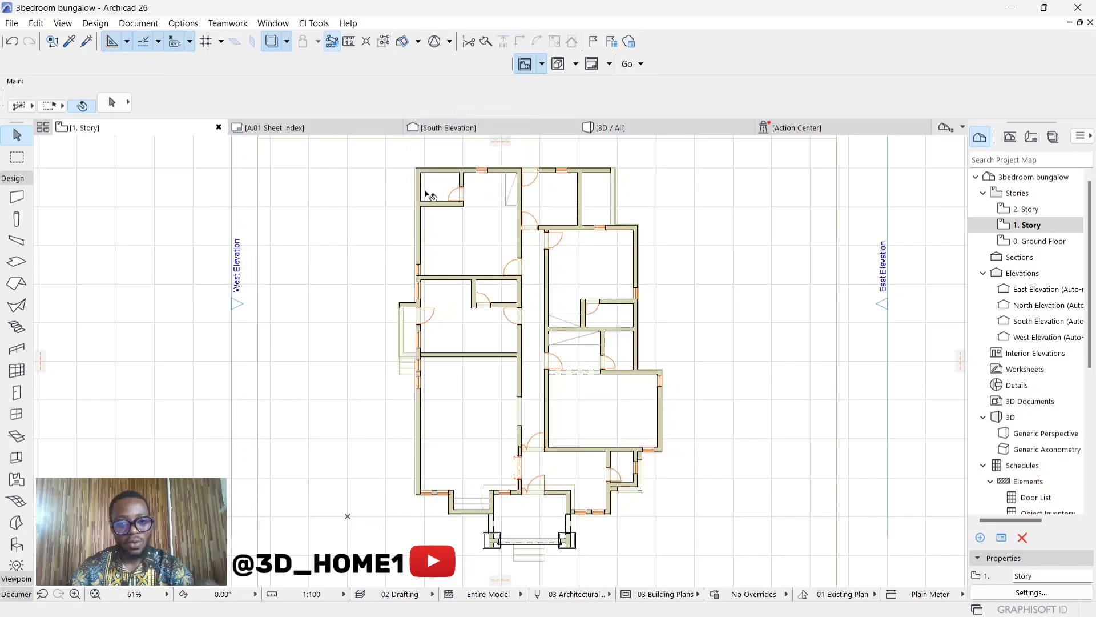
Step: Select all walls on the 1. Story and change their building material to Air Space - Frame
{"action": "left_click", "coordinate": [16, 198]}
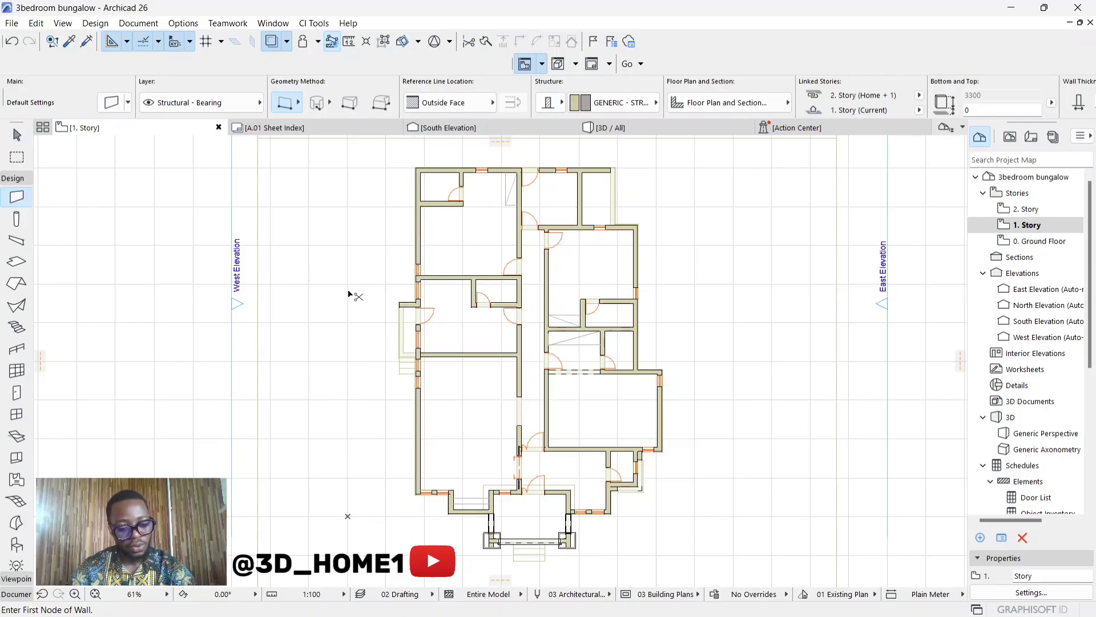
{"action": "key", "text": "ctrl+a"}
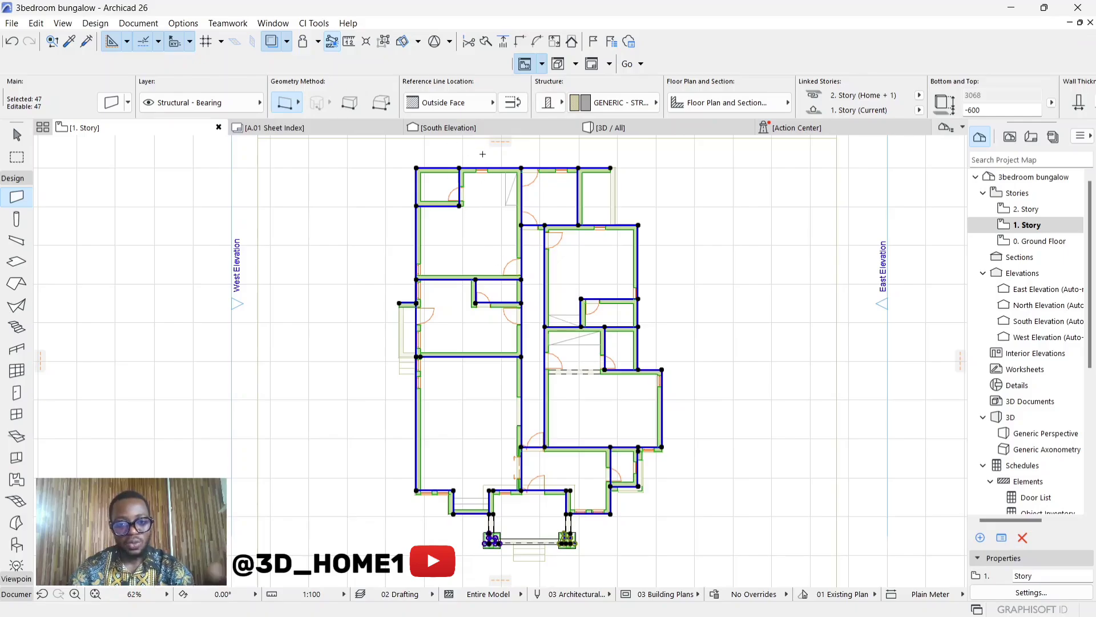
{"action": "scroll", "coordinate": [456, 168], "scroll_direction": "up", "scroll_amount": 3}
{"action": "scroll", "coordinate": [456, 169], "scroll_direction": "up", "scroll_amount": 5}
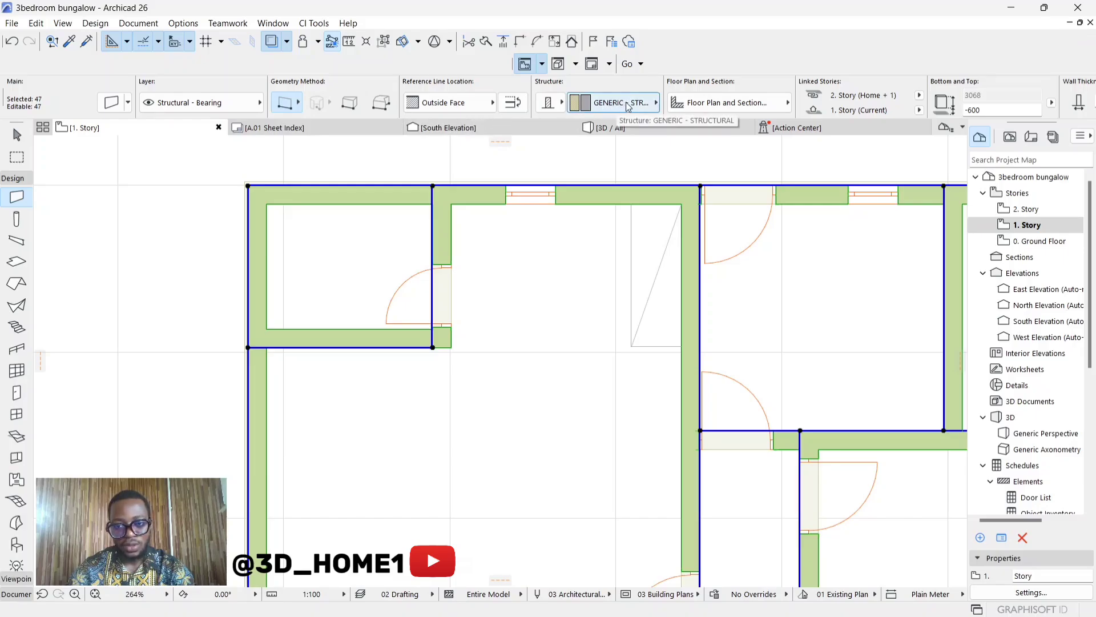
{"action": "left_click", "coordinate": [628, 104]}
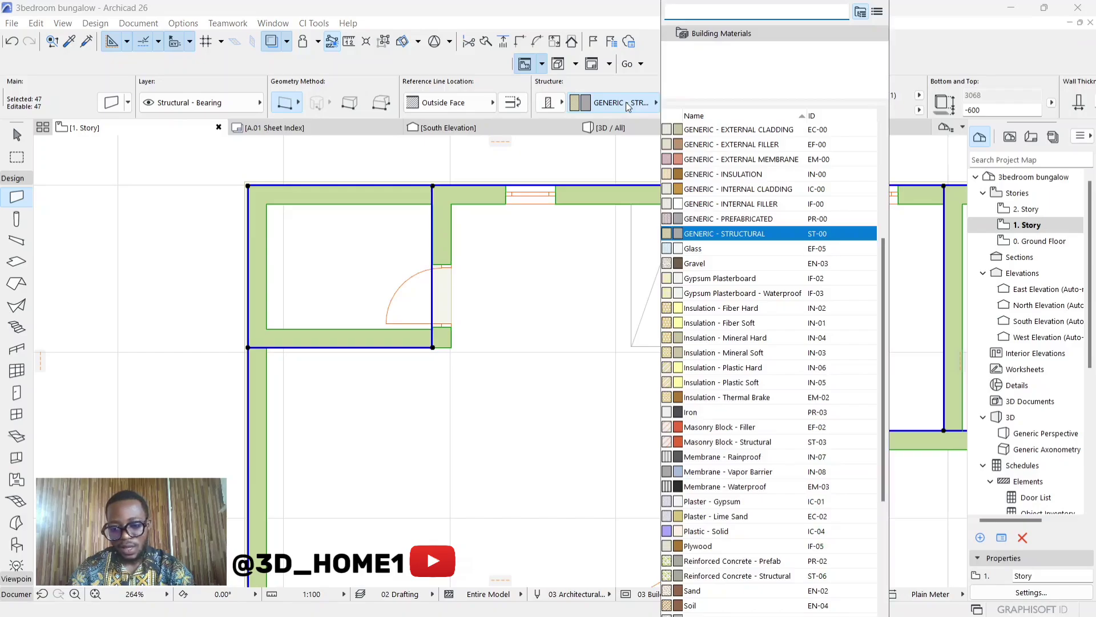
{"action": "left_click", "coordinate": [628, 104]}
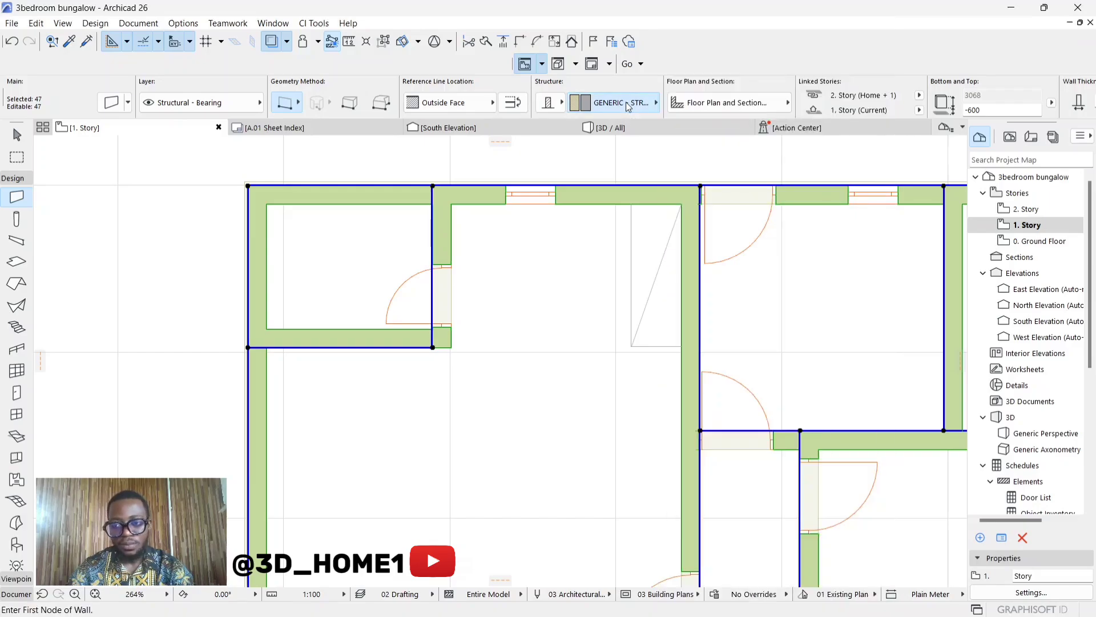
{"action": "left_click", "coordinate": [628, 103]}
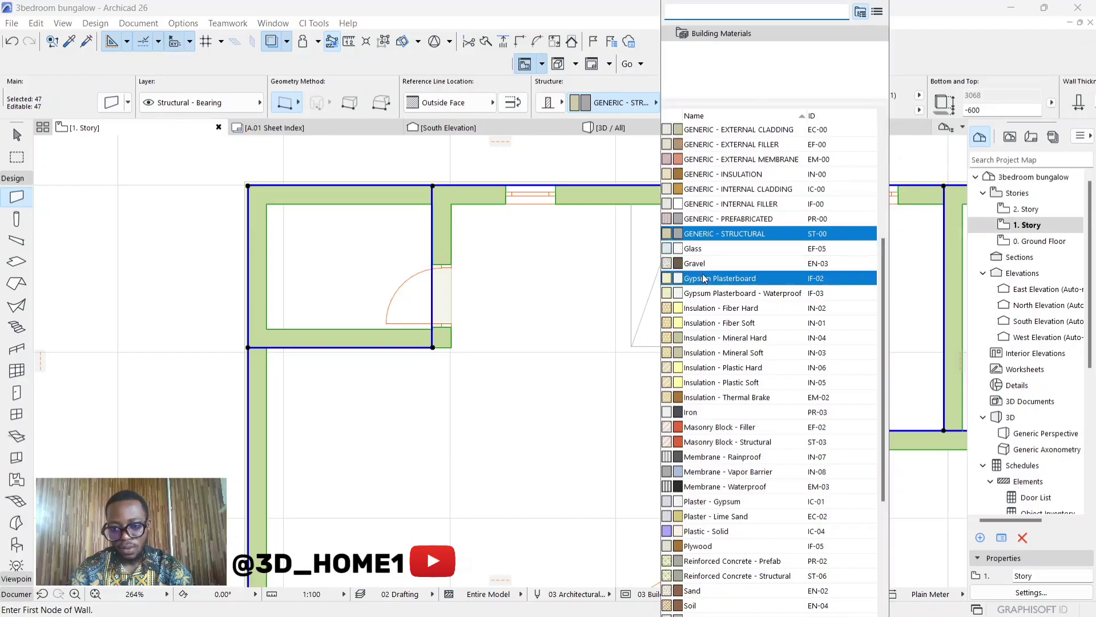
{"action": "scroll", "coordinate": [705, 280], "scroll_direction": "down", "scroll_amount": 3}
{"action": "scroll", "coordinate": [706, 281], "scroll_direction": "down", "scroll_amount": 1}
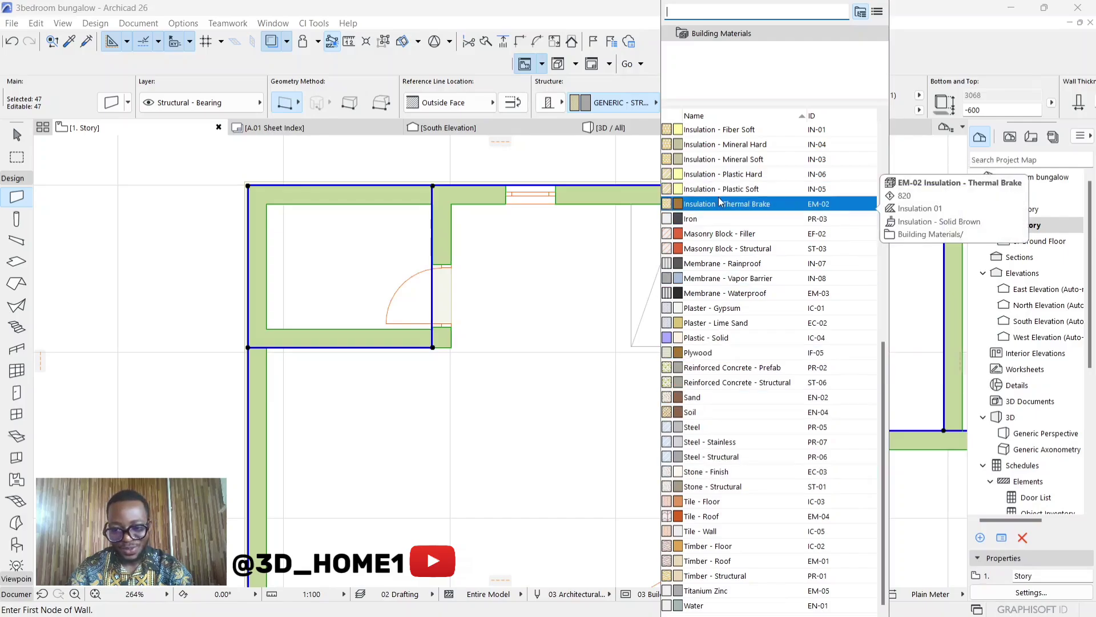
{"action": "scroll", "coordinate": [720, 200], "scroll_direction": "up", "scroll_amount": 2}
{"action": "scroll", "coordinate": [721, 201], "scroll_direction": "up", "scroll_amount": 7}
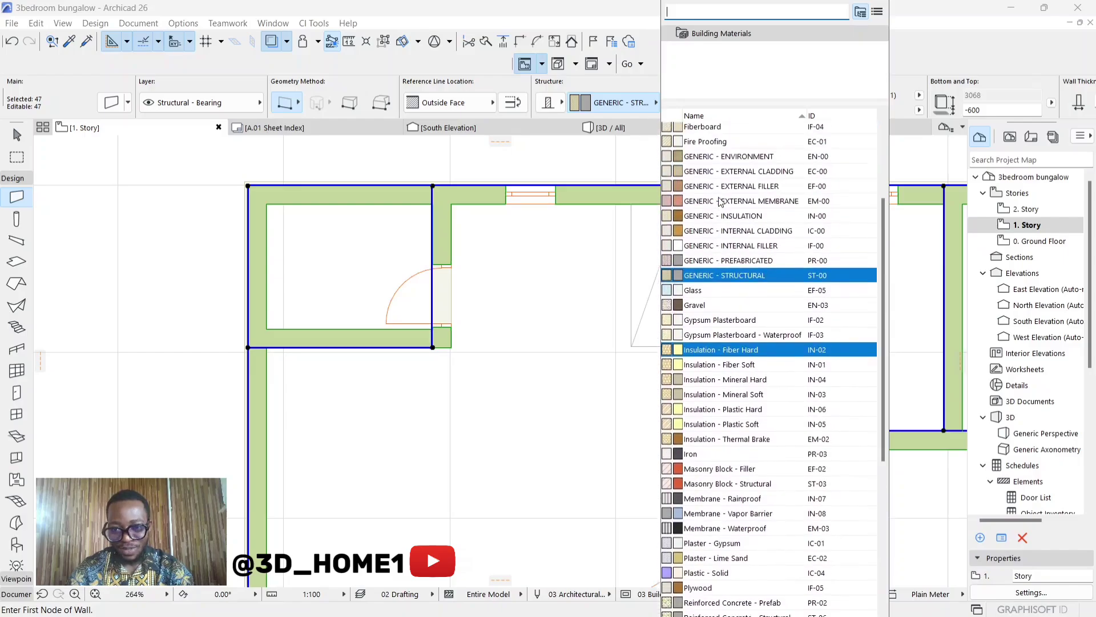
{"action": "scroll", "coordinate": [719, 201], "scroll_direction": "up", "scroll_amount": 1}
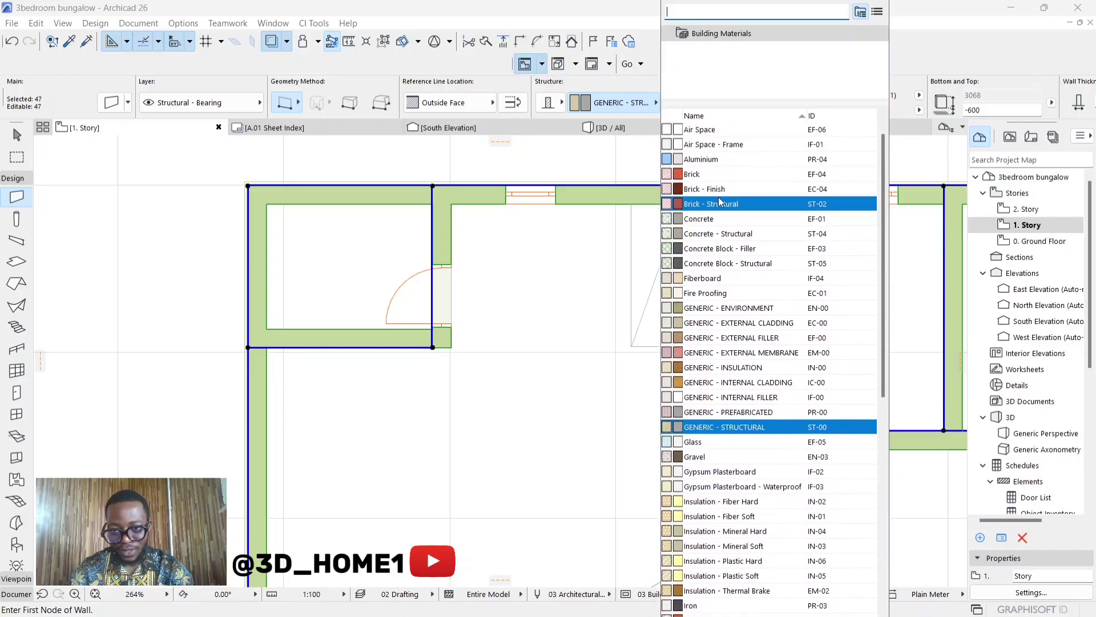
{"action": "left_click", "coordinate": [710, 145]}
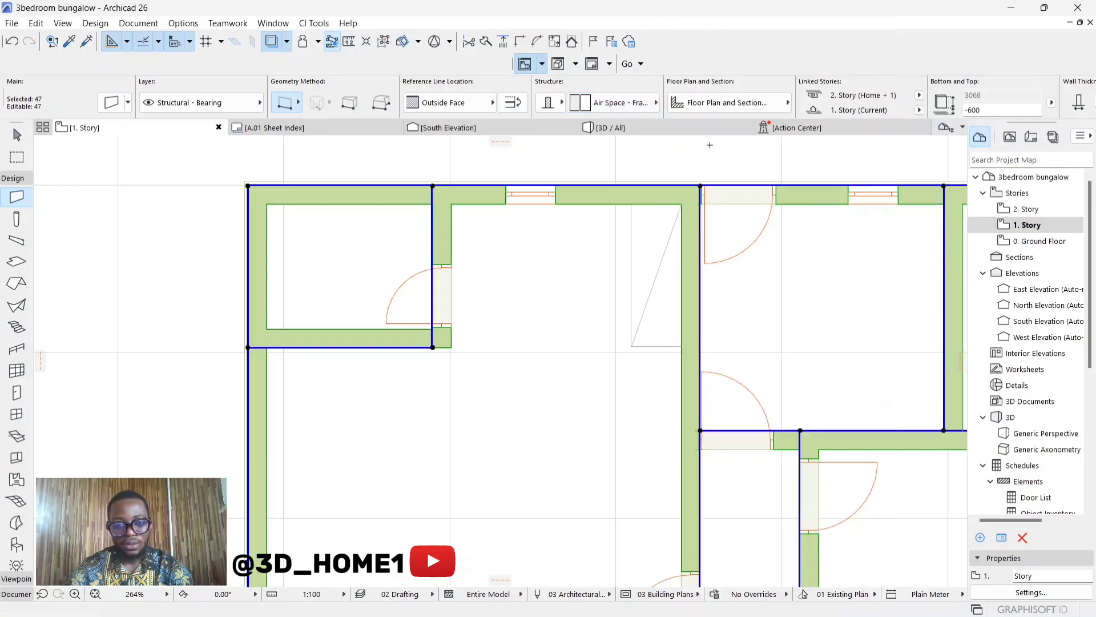
{"action": "key", "text": "Escape"}
{"action": "key", "text": "Escape"}
Step: Switch the trace reference off to inspect the walls on the floor plan, and switch it back on
{"action": "scroll", "coordinate": [485, 206], "scroll_direction": "down", "scroll_amount": 10}
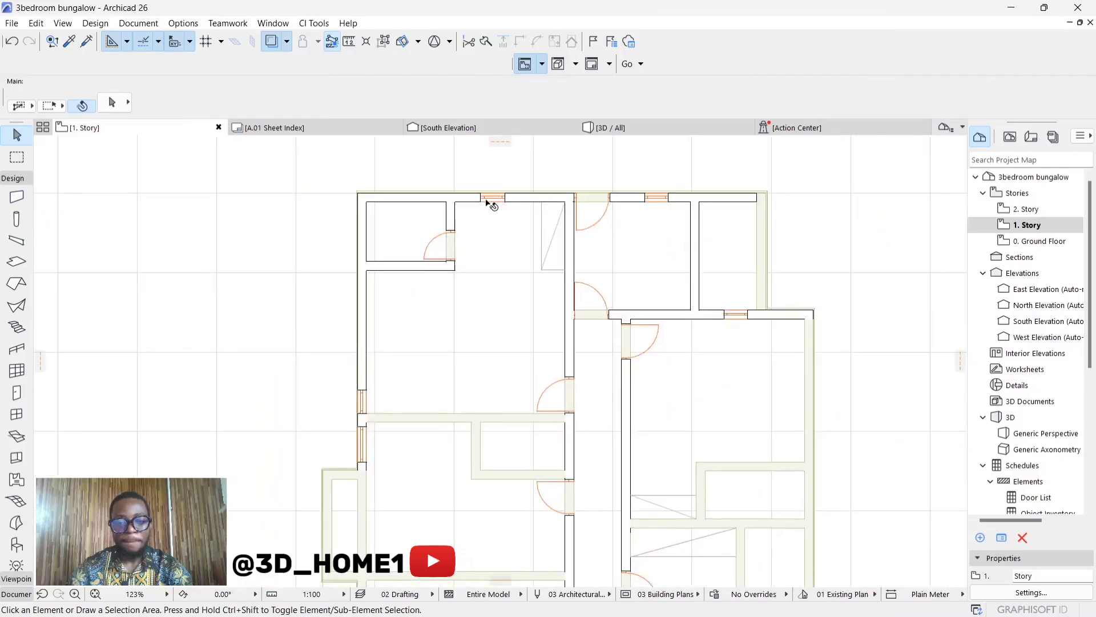
{"action": "scroll", "coordinate": [511, 269], "scroll_direction": "up", "scroll_amount": 3}
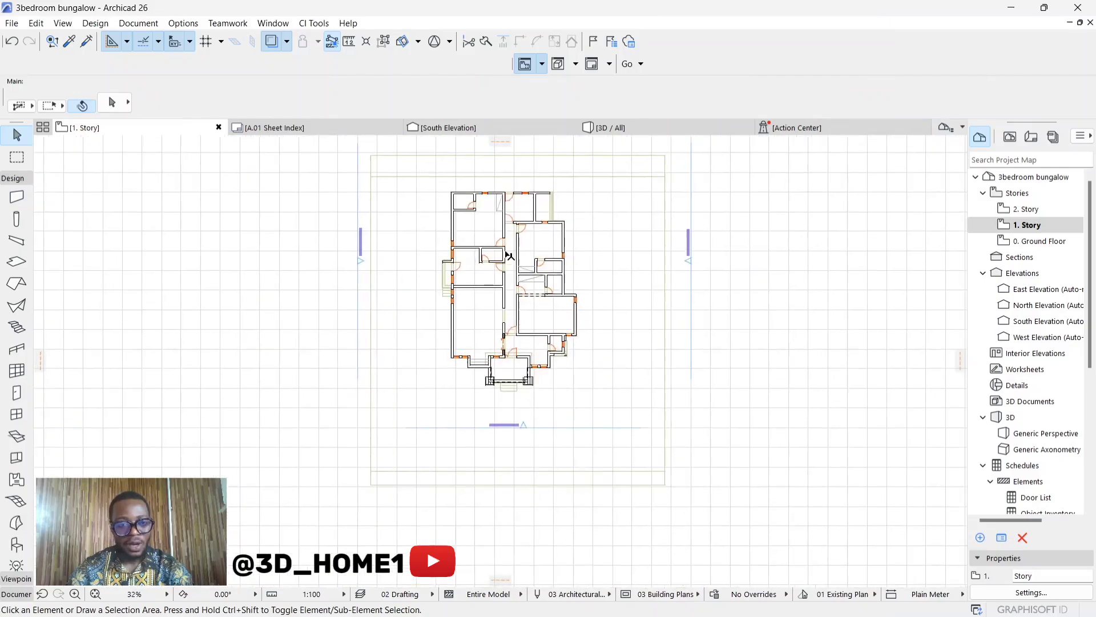
{"action": "scroll", "coordinate": [501, 227], "scroll_direction": "up", "scroll_amount": 10}
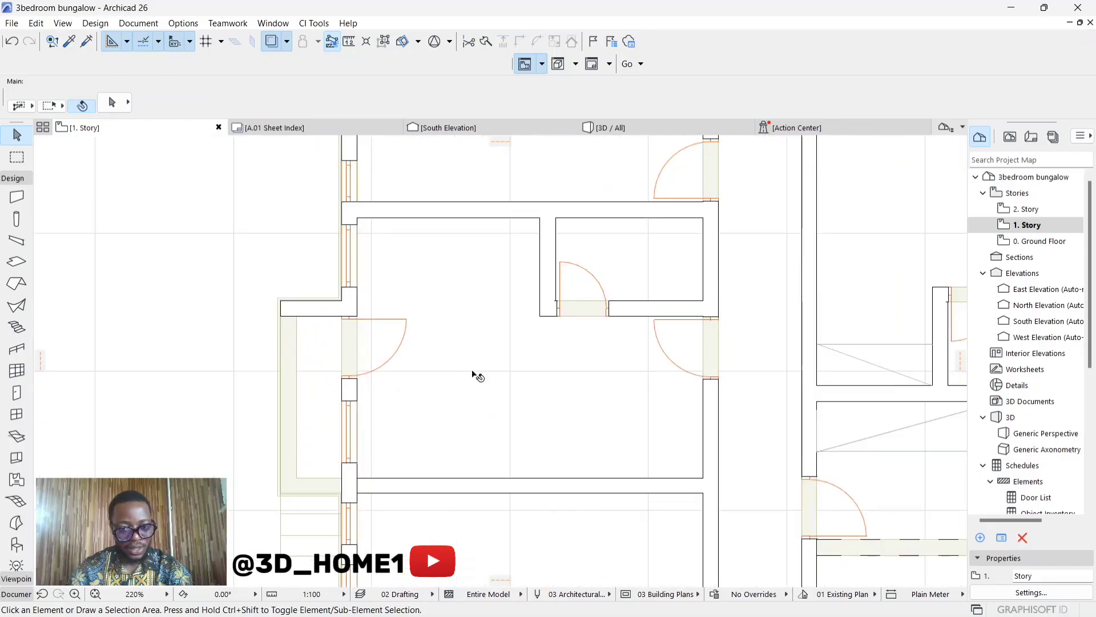
{"action": "scroll", "coordinate": [477, 375], "scroll_direction": "down", "scroll_amount": 2}
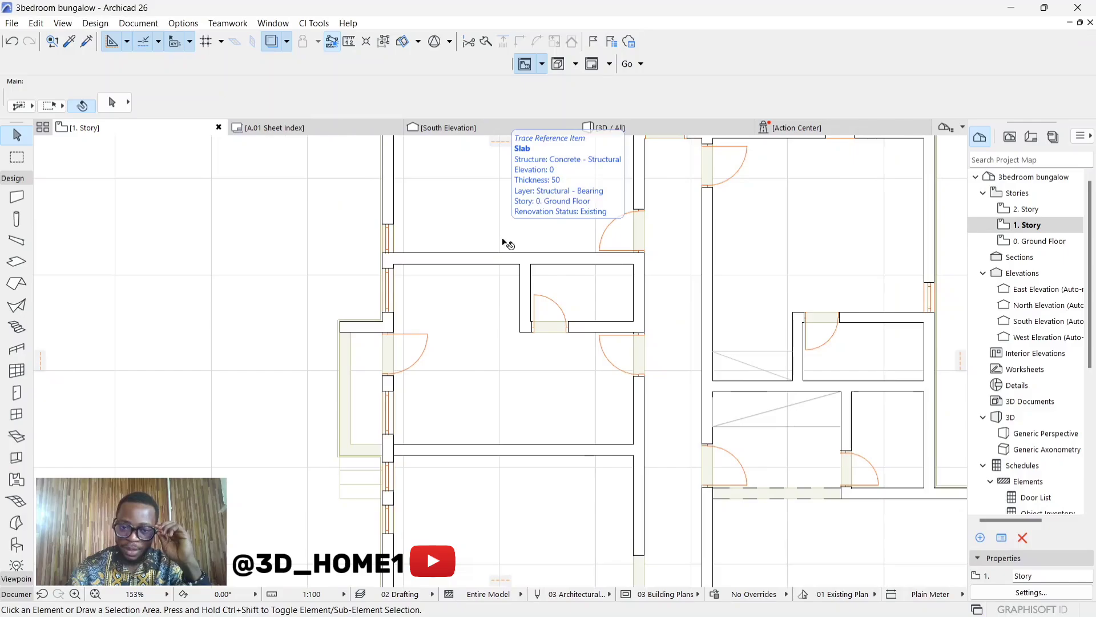
{"action": "left_click", "coordinate": [273, 42]}
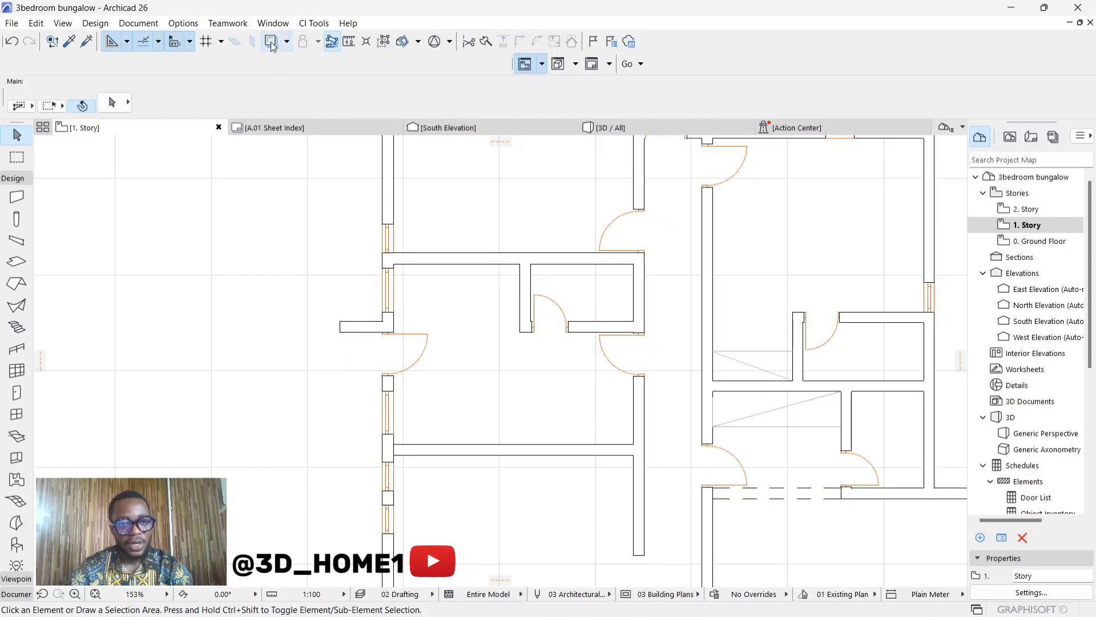
{"action": "scroll", "coordinate": [399, 238], "scroll_direction": "down", "scroll_amount": 3}
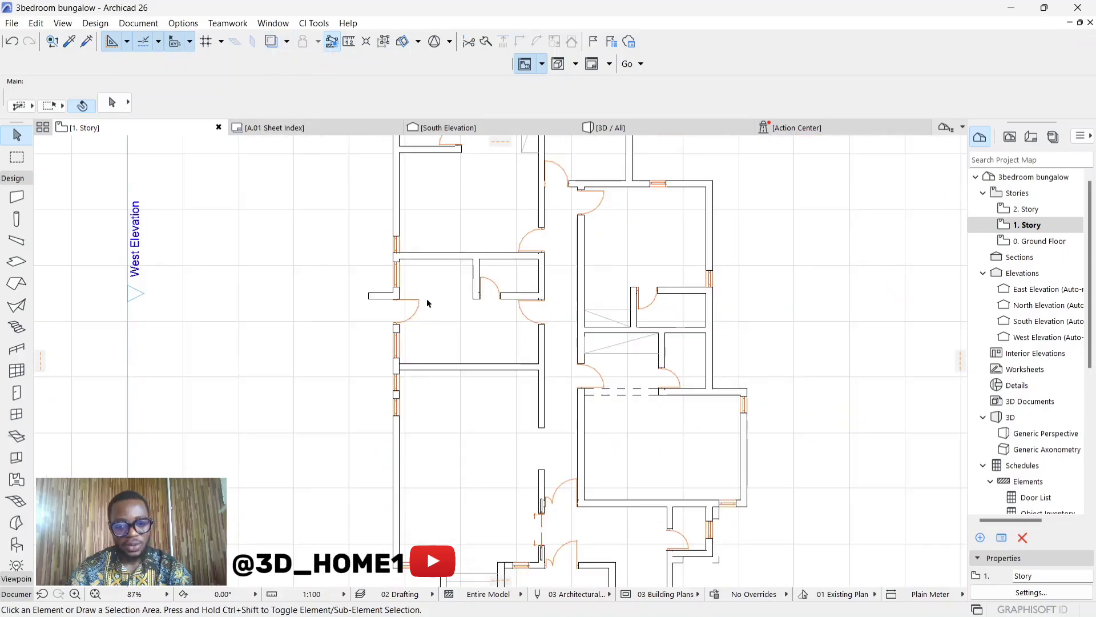
{"action": "scroll", "coordinate": [428, 303], "scroll_direction": "down", "scroll_amount": 2}
{"action": "scroll", "coordinate": [513, 368], "scroll_direction": "down", "scroll_amount": 1}
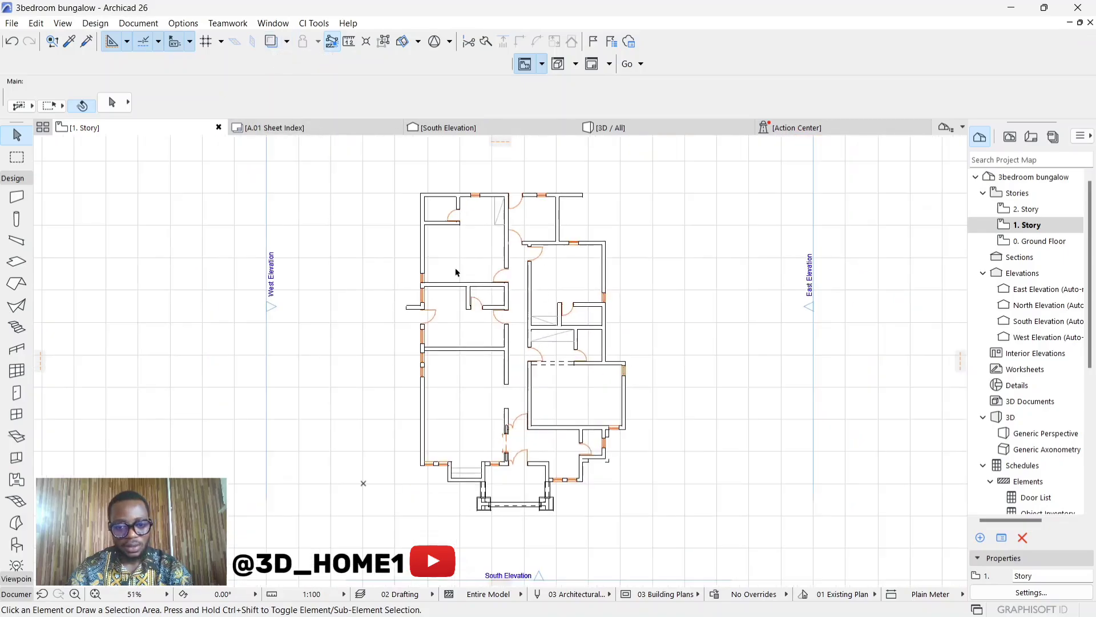
{"action": "scroll", "coordinate": [421, 329], "scroll_direction": "up", "scroll_amount": 2}
{"action": "scroll", "coordinate": [514, 352], "scroll_direction": "down", "scroll_amount": 2}
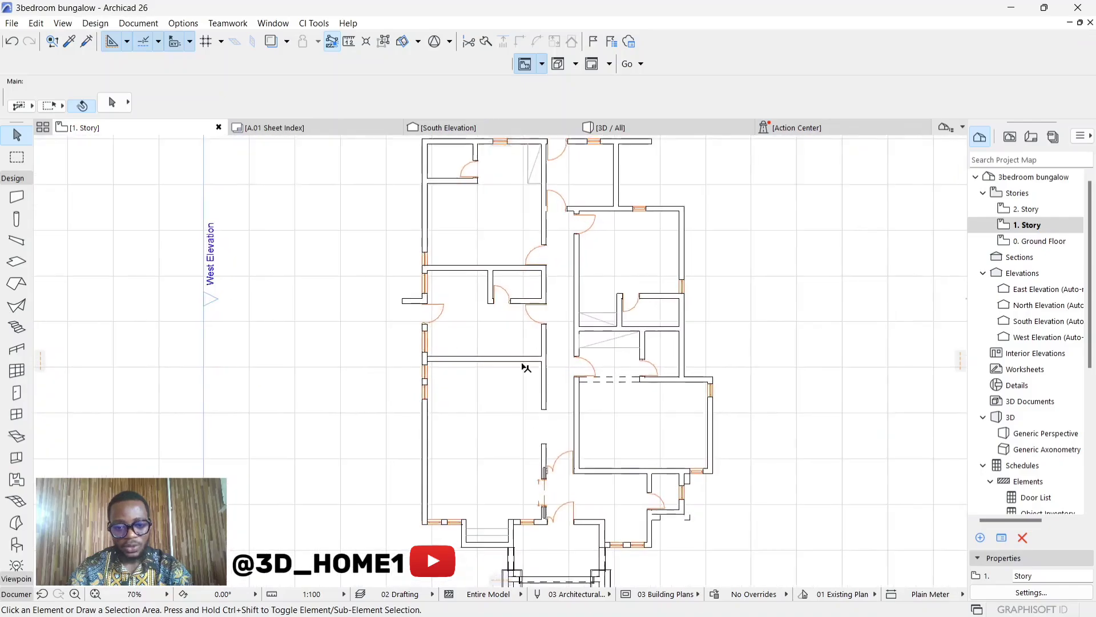
{"action": "scroll", "coordinate": [468, 333], "scroll_direction": "up", "scroll_amount": 3}
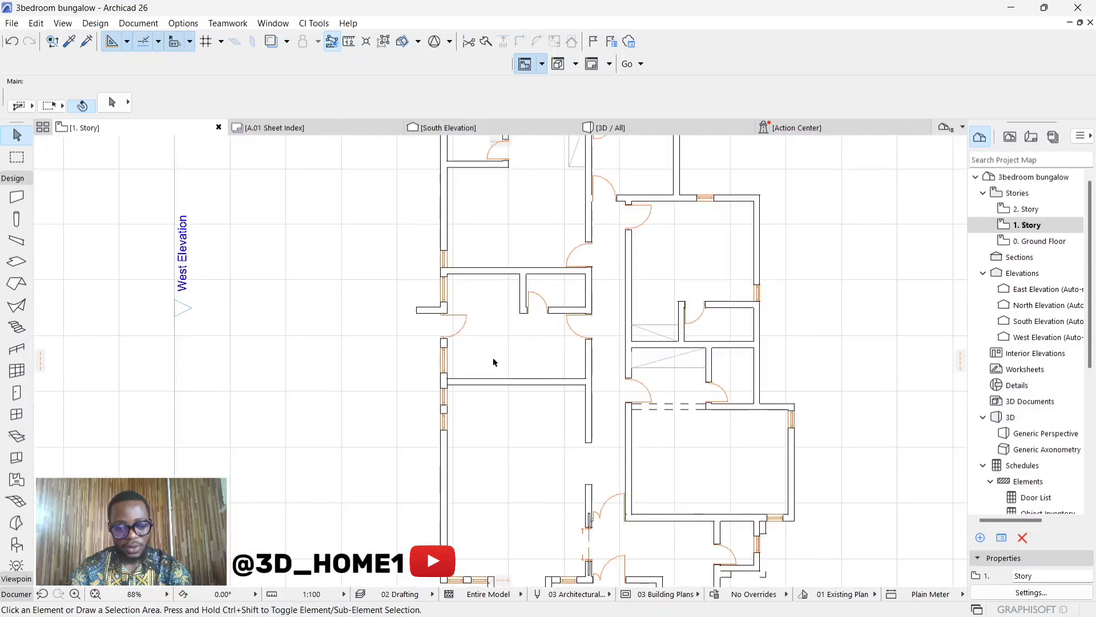
{"action": "scroll", "coordinate": [434, 317], "scroll_direction": "up", "scroll_amount": 3}
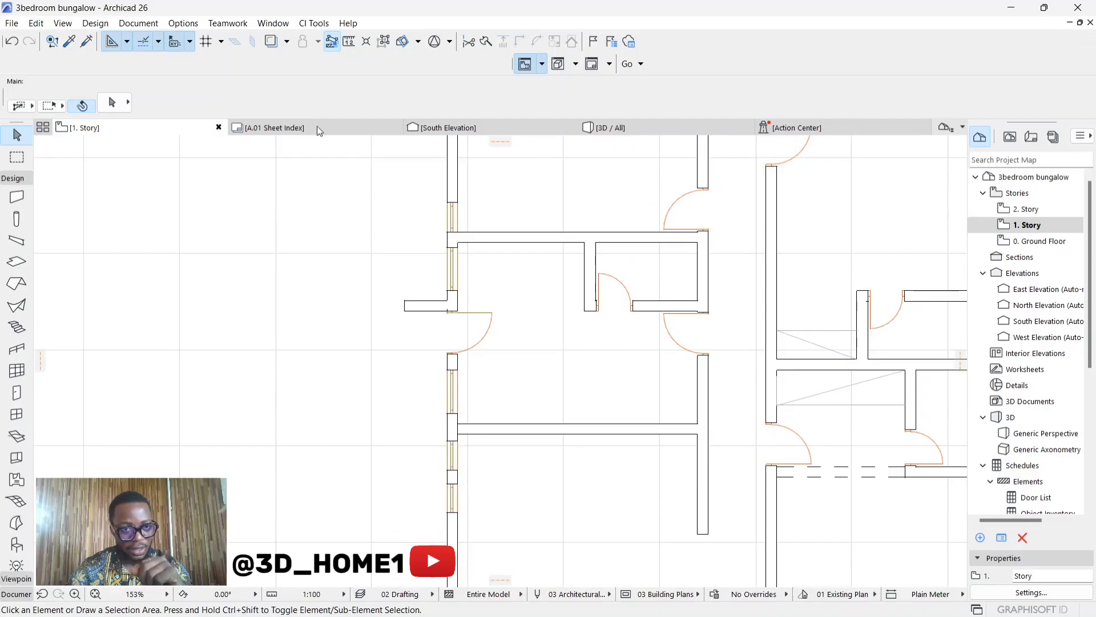
{"action": "left_click", "coordinate": [271, 43]}
Step: Draw a solid line along the traced outer edge of the west porch, from the projecting wall's outer corner to the porch's lower outer corner
{"action": "scroll", "coordinate": [434, 261], "scroll_direction": "down", "scroll_amount": 3}
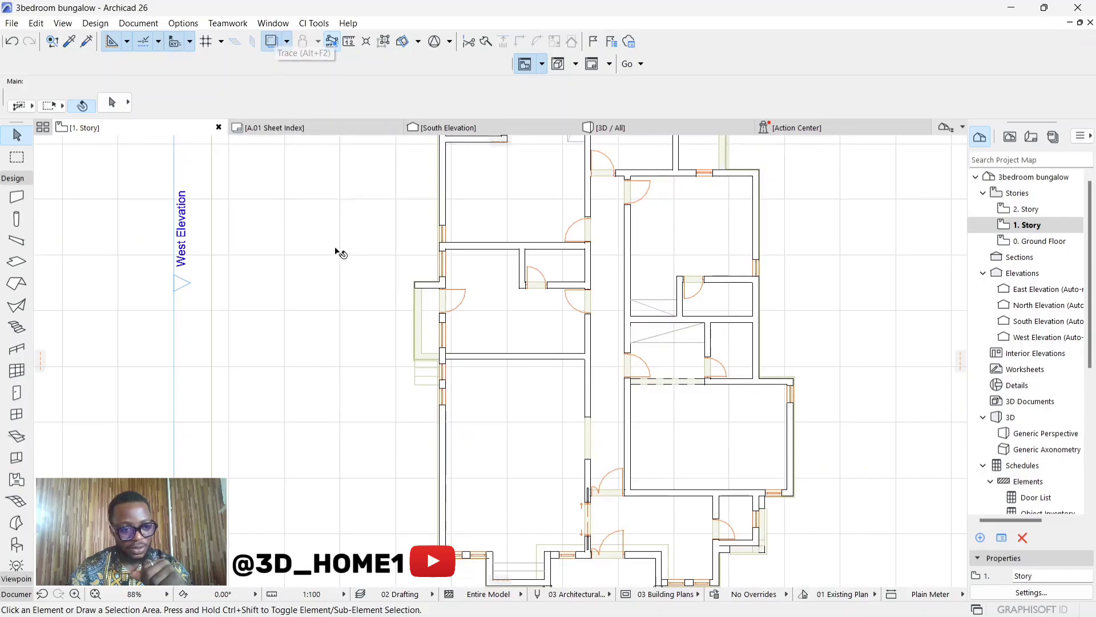
{"action": "left_click", "coordinate": [12, 594]}
{"action": "left_click", "coordinate": [16, 422]}
{"action": "scroll", "coordinate": [422, 292], "scroll_direction": "up", "scroll_amount": 1}
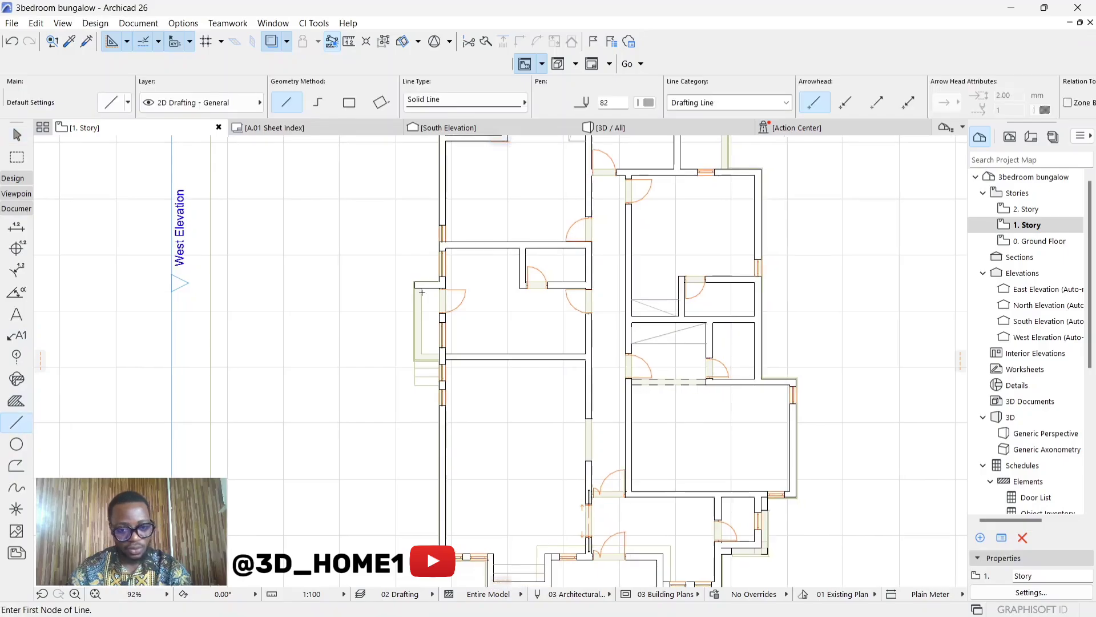
{"action": "scroll", "coordinate": [422, 292], "scroll_direction": "up", "scroll_amount": 12}
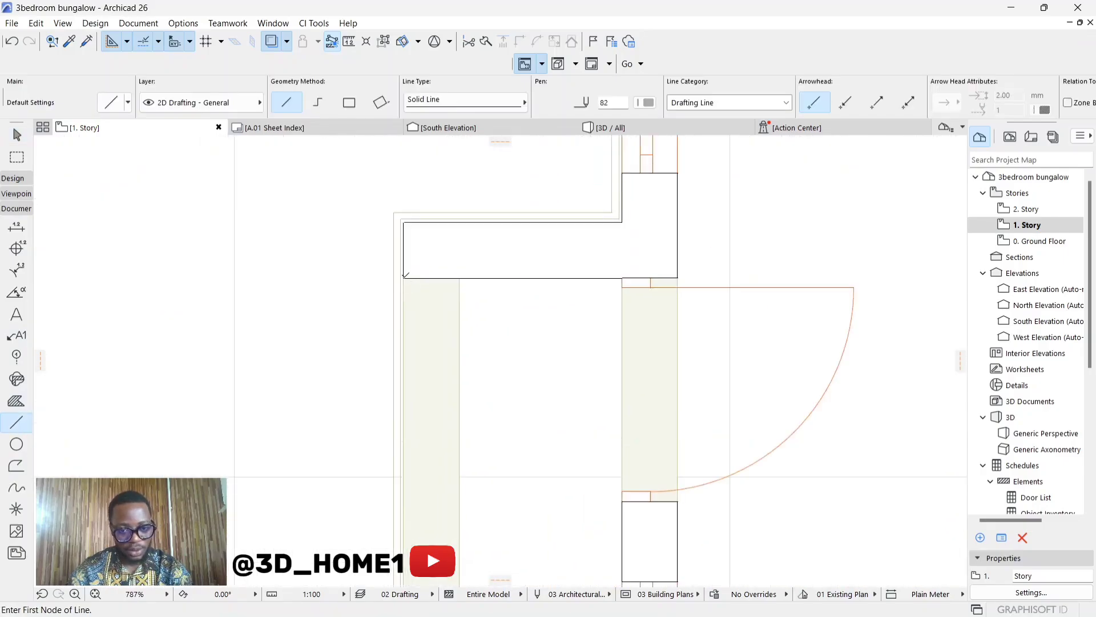
{"action": "left_click", "coordinate": [406, 275]}
{"action": "scroll", "coordinate": [423, 308], "scroll_direction": "down", "scroll_amount": 10}
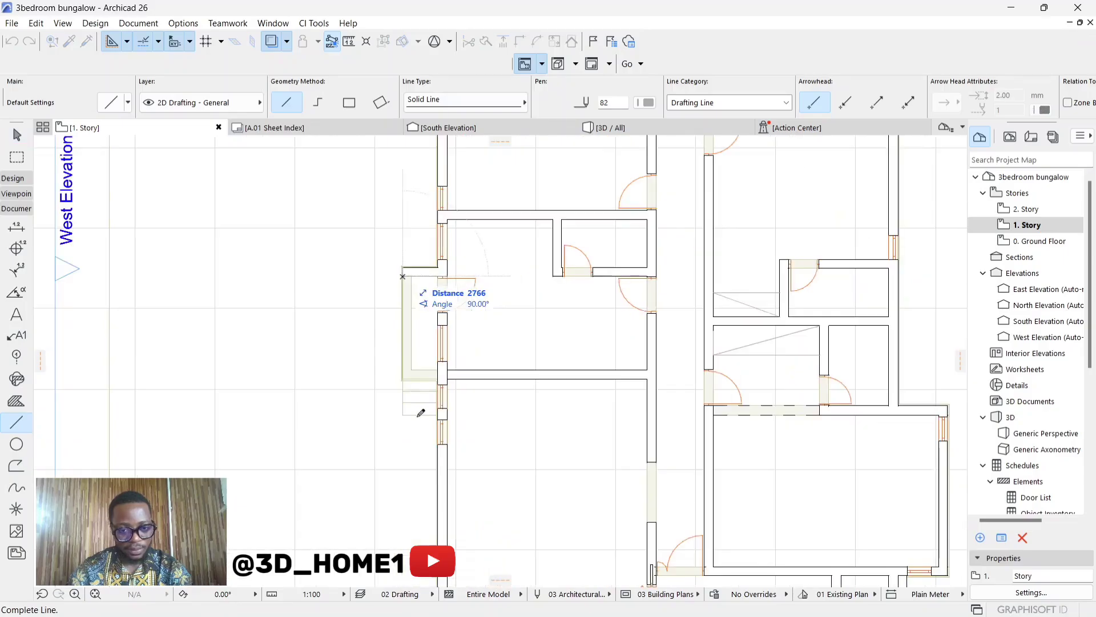
{"action": "scroll", "coordinate": [406, 382], "scroll_direction": "up", "scroll_amount": 5}
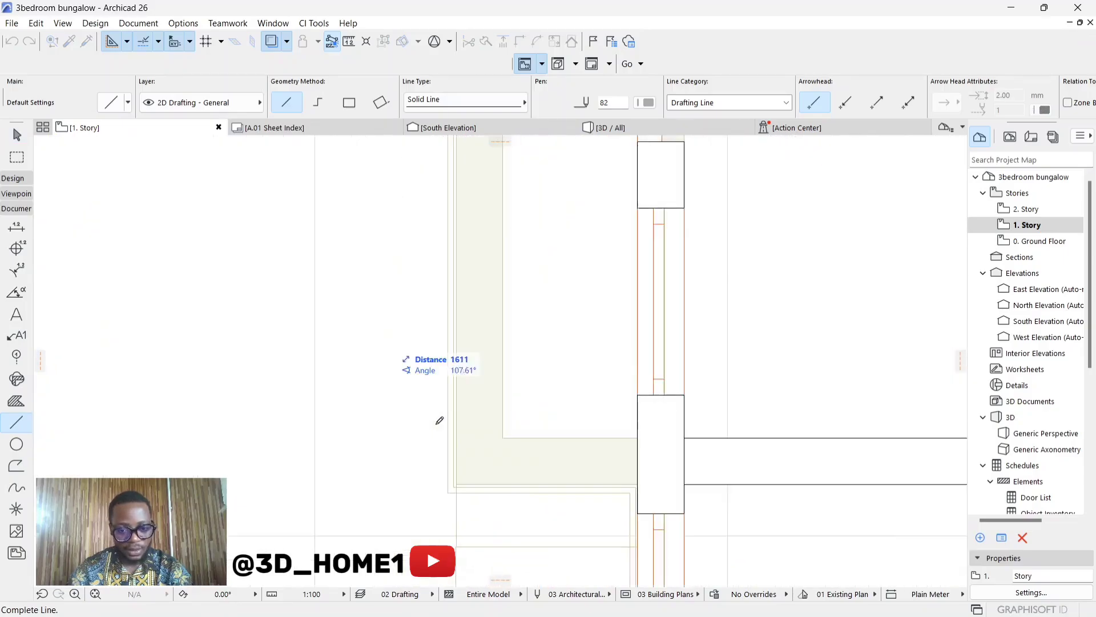
{"action": "scroll", "coordinate": [439, 420], "scroll_direction": "up", "scroll_amount": 1}
{"action": "left_click", "coordinate": [467, 506]}
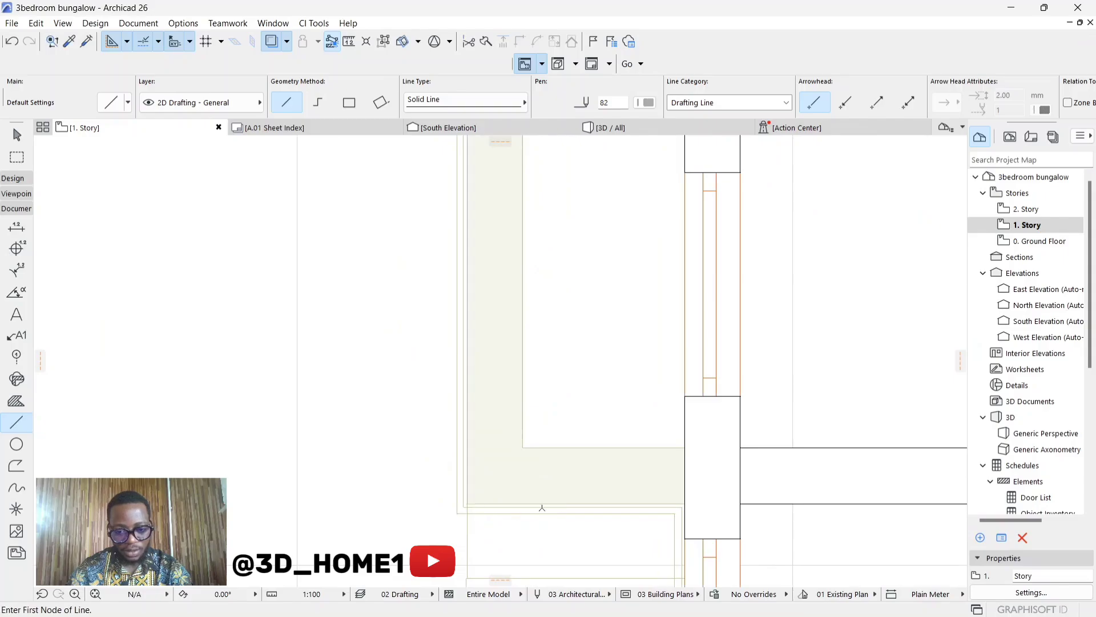
Step: Draw a solid line along the traced lower outer edge of the west porch, from its outer corner to the house wall
{"action": "left_click", "coordinate": [469, 501]}
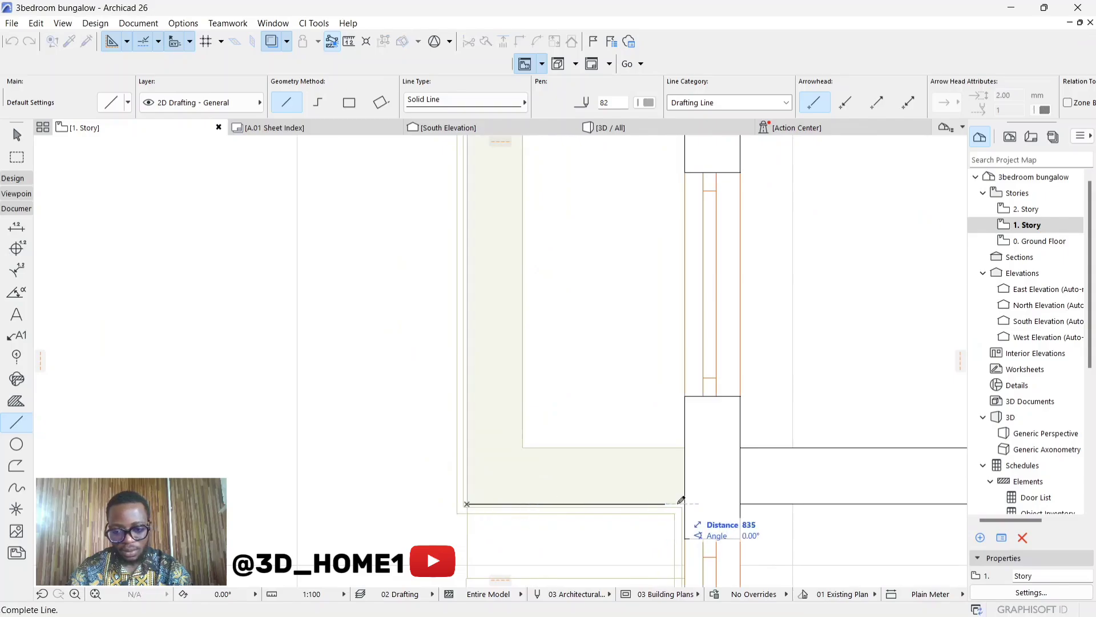
{"action": "left_click", "coordinate": [688, 504]}
{"action": "key", "text": "Escape"}
{"action": "scroll", "coordinate": [474, 484], "scroll_direction": "down", "scroll_amount": 5}
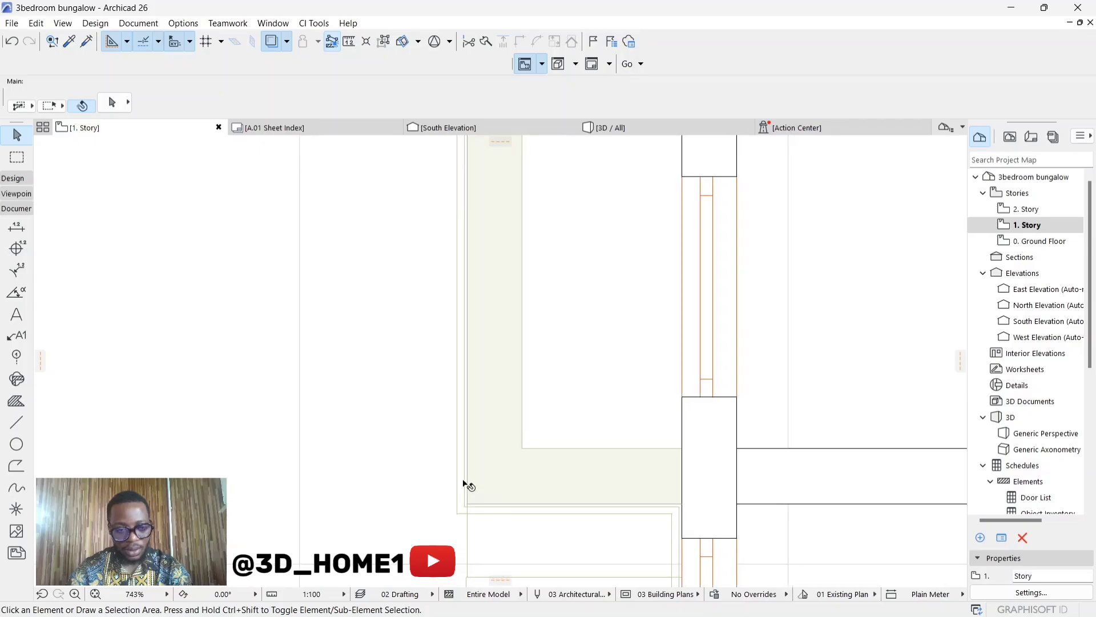
Step: Draw two solid lines along the west porch's traced inner edge, from the projecting wall to the inner corner and across to the house wall
{"action": "left_click", "coordinate": [18, 429]}
{"action": "scroll", "coordinate": [280, 388], "scroll_direction": "down", "scroll_amount": 2}
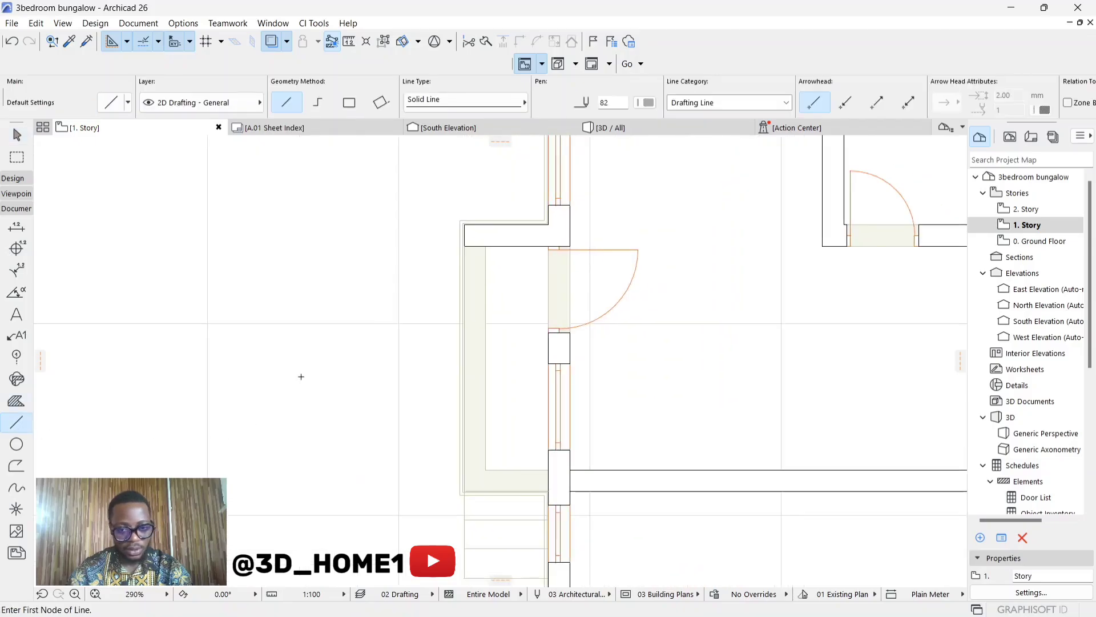
{"action": "scroll", "coordinate": [427, 263], "scroll_direction": "up", "scroll_amount": 1}
{"action": "scroll", "coordinate": [411, 296], "scroll_direction": "up", "scroll_amount": 3}
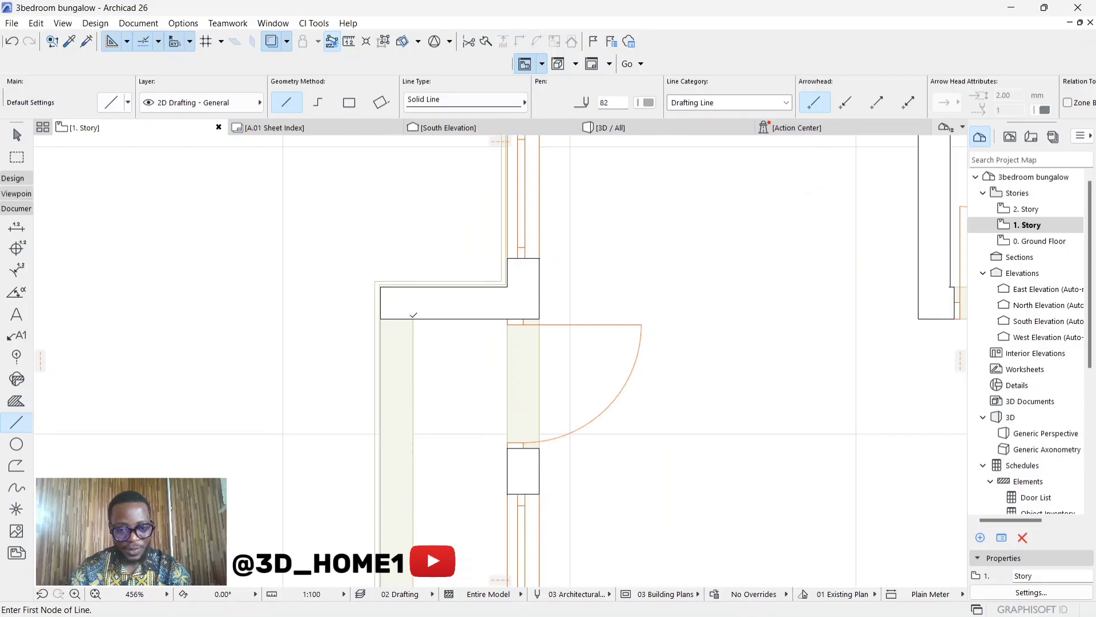
{"action": "left_click", "coordinate": [413, 315]}
{"action": "scroll", "coordinate": [394, 394], "scroll_direction": "down", "scroll_amount": 4}
{"action": "scroll", "coordinate": [394, 502], "scroll_direction": "up", "scroll_amount": 2}
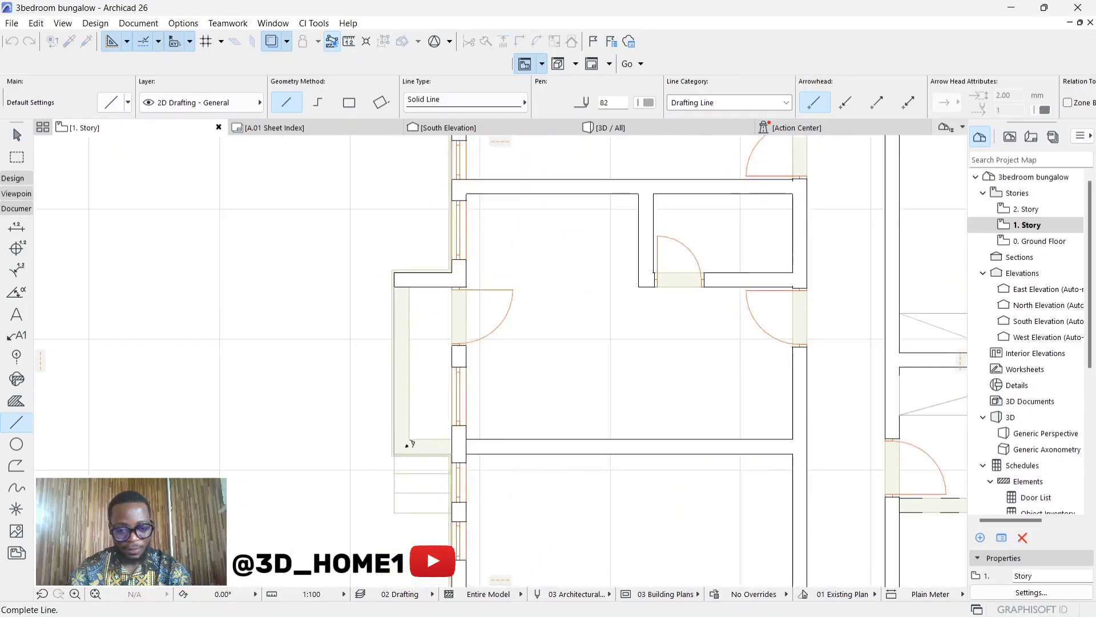
{"action": "scroll", "coordinate": [407, 445], "scroll_direction": "up", "scroll_amount": 3}
{"action": "left_click", "coordinate": [412, 428]}
{"action": "left_click", "coordinate": [413, 427]}
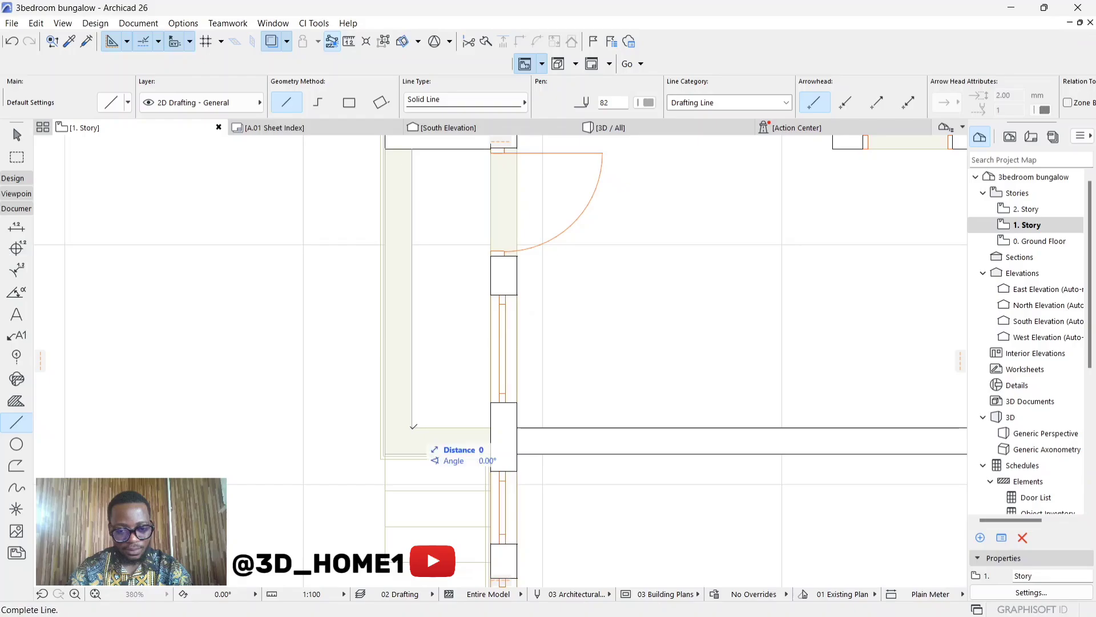
{"action": "left_click", "coordinate": [490, 427]}
{"action": "key", "text": "Escape"}
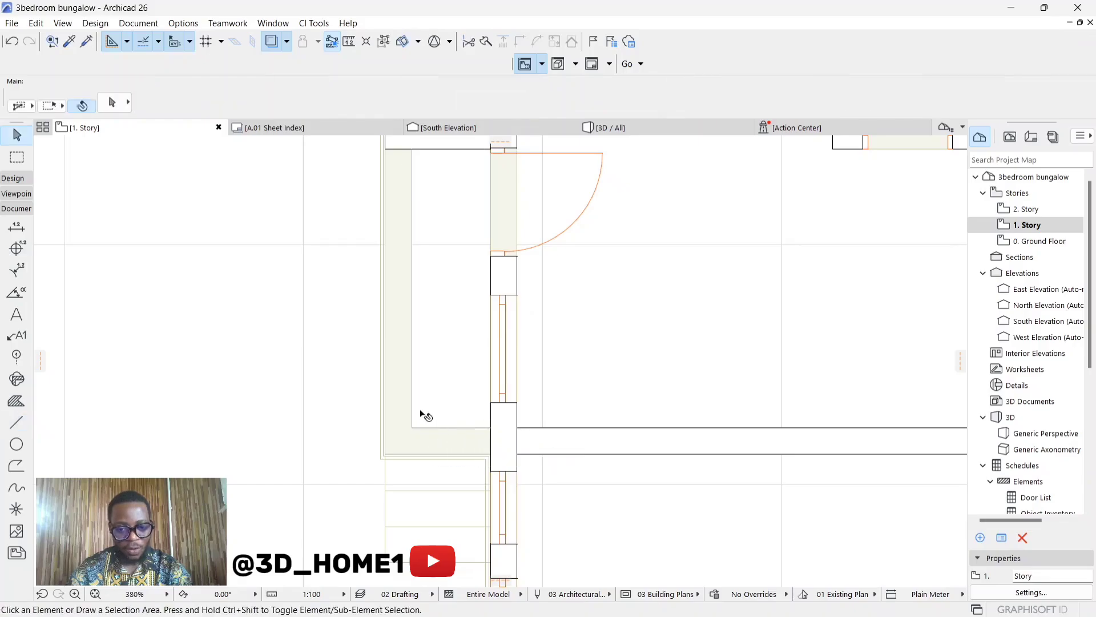
Step: Give the four west porch outline lines pen 1 and the Dashed line type
{"action": "left_click", "coordinate": [412, 400]}
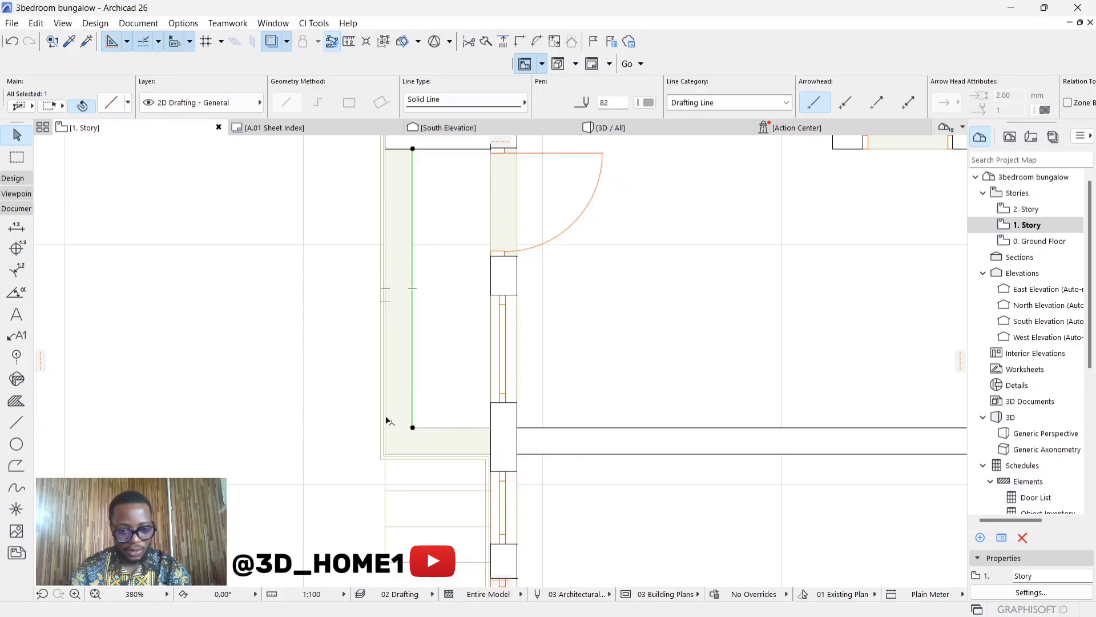
{"action": "left_click", "coordinate": [386, 420]}
{"action": "left_click", "coordinate": [413, 416], "text": "shift"}
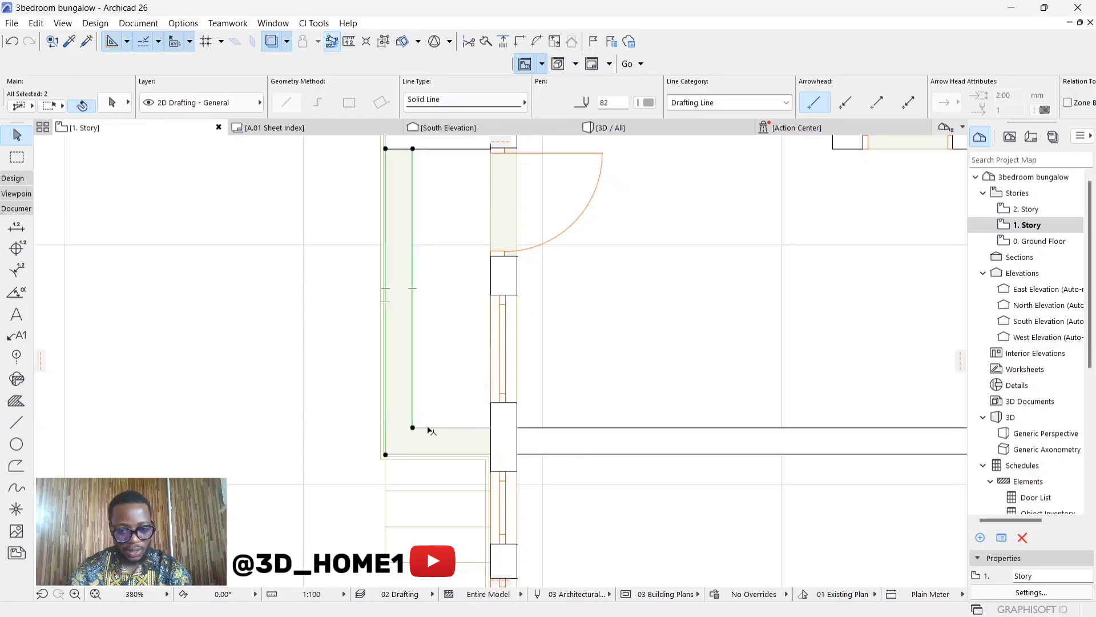
{"action": "left_click", "coordinate": [428, 428], "text": "shift"}
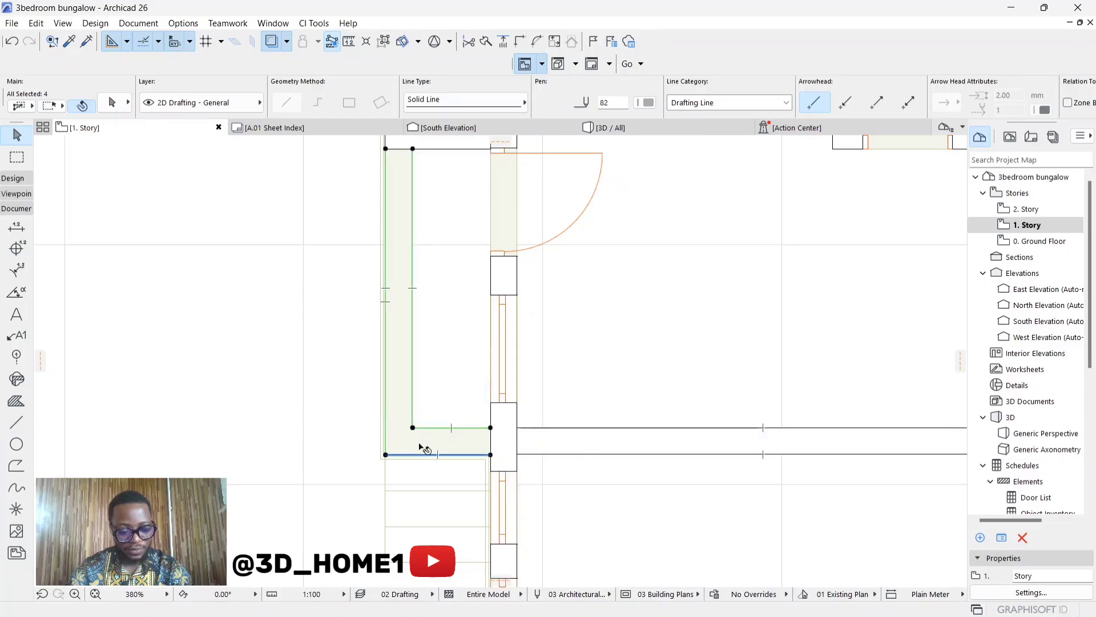
{"action": "scroll", "coordinate": [425, 413], "scroll_direction": "down", "scroll_amount": 2}
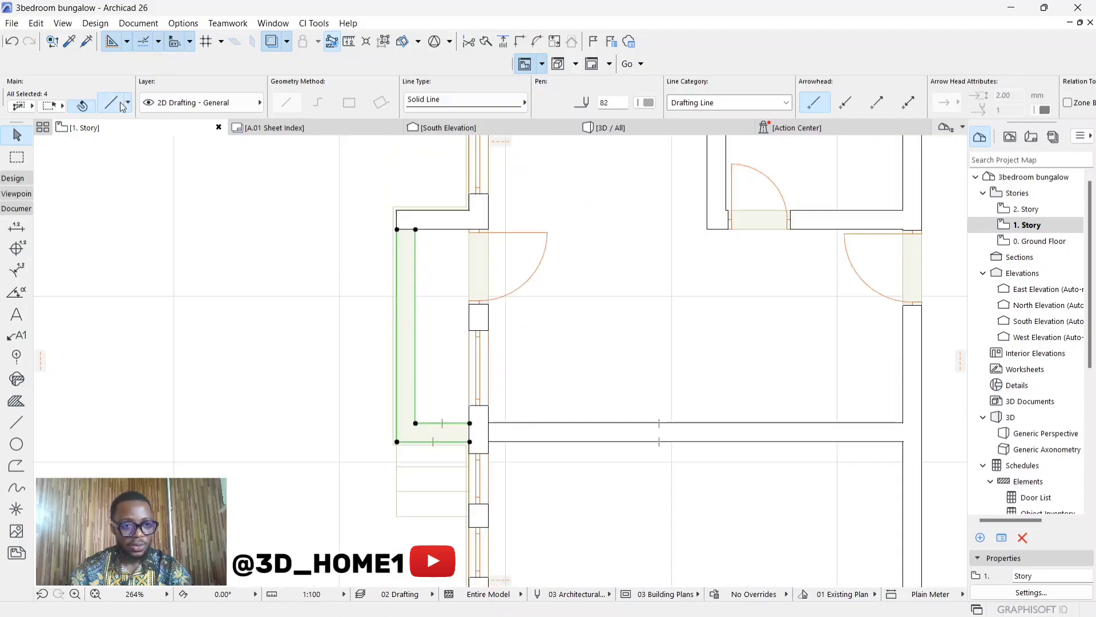
{"action": "left_click", "coordinate": [122, 107]}
{"action": "left_click", "coordinate": [711, 163]}
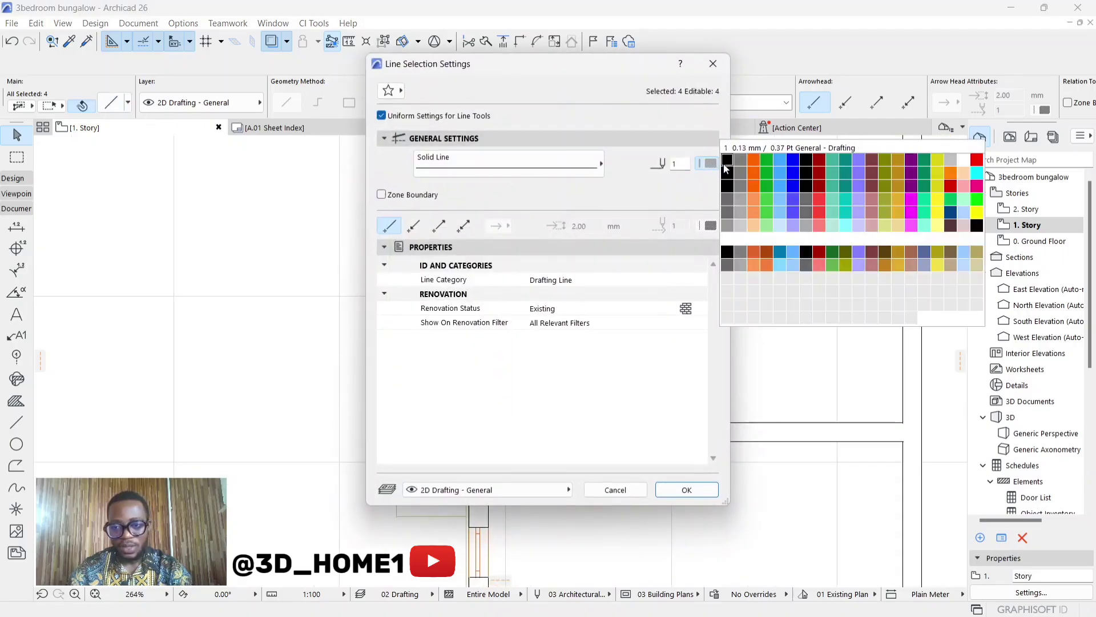
{"action": "left_click", "coordinate": [727, 162]}
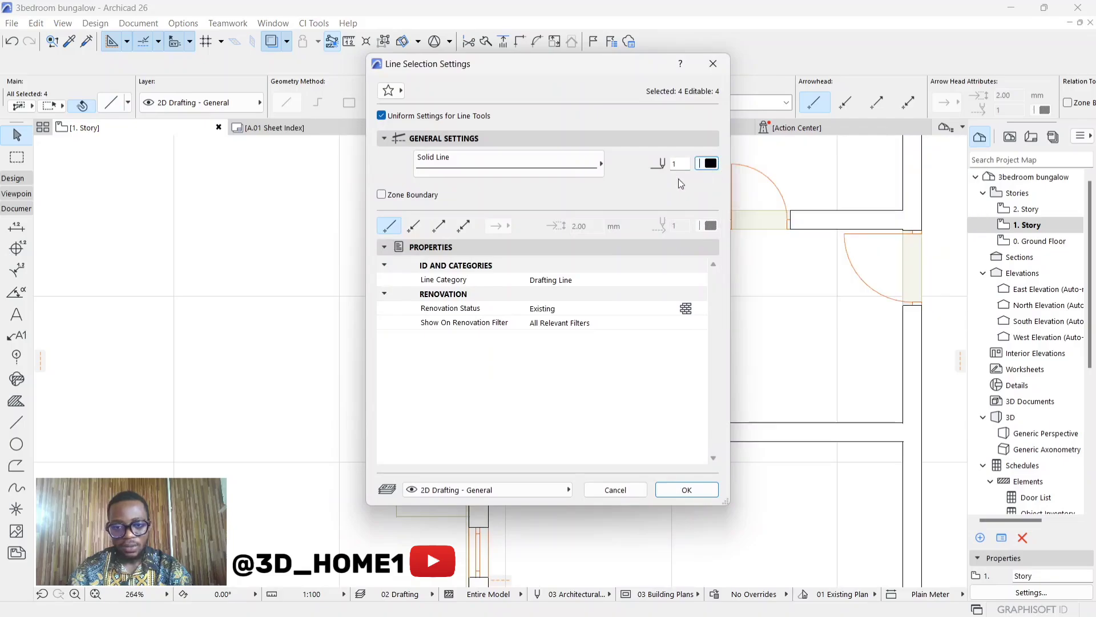
{"action": "left_click", "coordinate": [554, 169]}
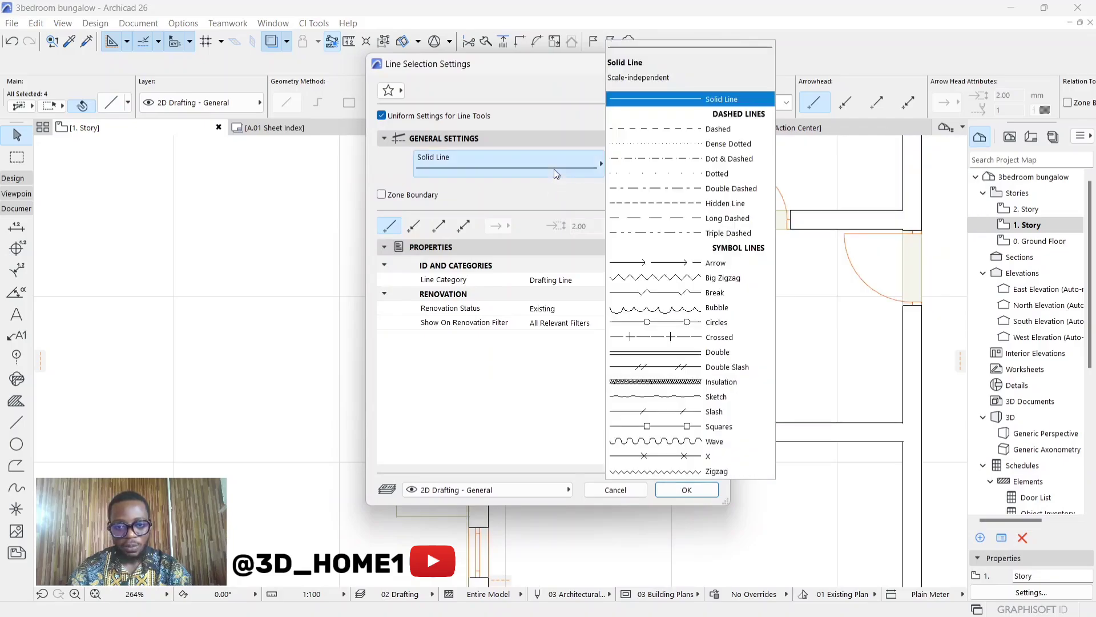
{"action": "left_click", "coordinate": [658, 131]}
{"action": "left_click", "coordinate": [689, 490]}
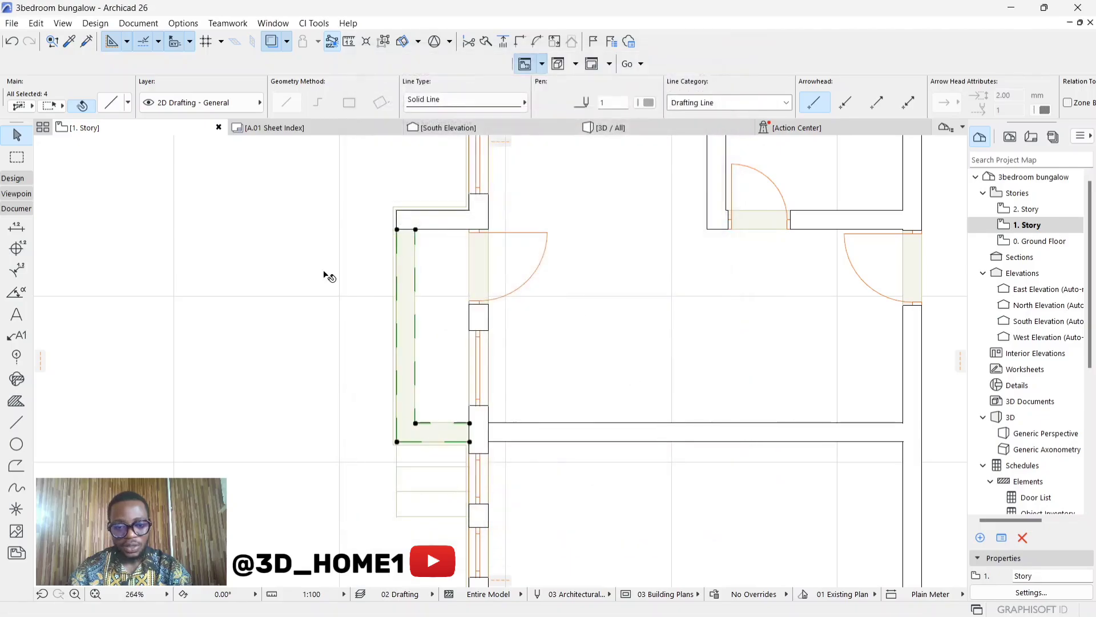
{"action": "key", "text": "Escape"}
{"action": "scroll", "coordinate": [360, 266], "scroll_direction": "down", "scroll_amount": 3}
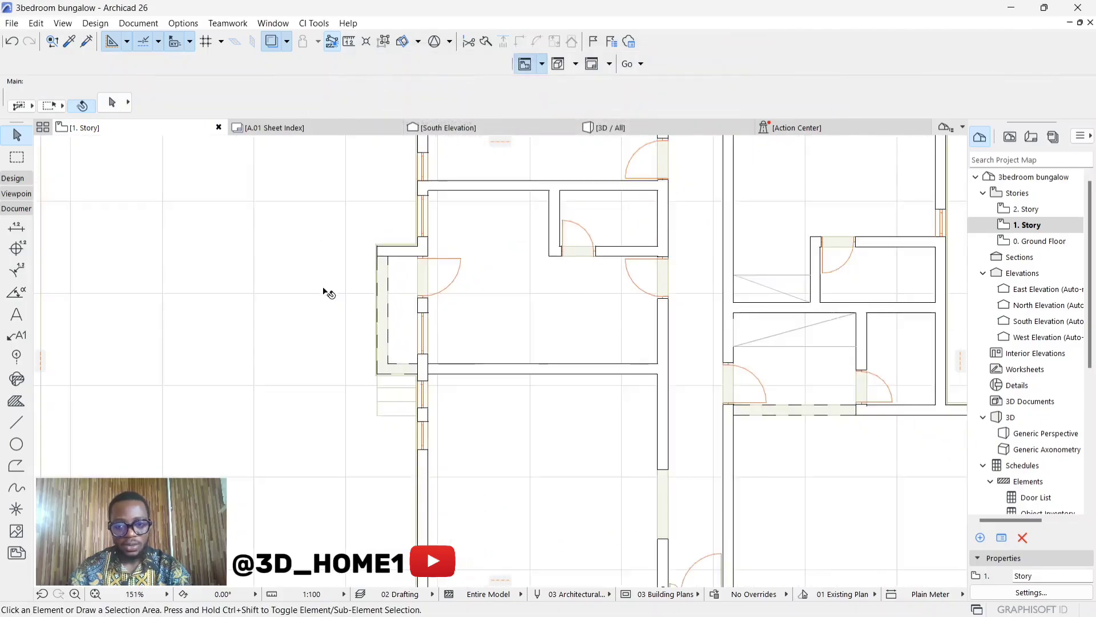
{"action": "scroll", "coordinate": [329, 293], "scroll_direction": "down", "scroll_amount": 5}
{"action": "scroll", "coordinate": [417, 255], "scroll_direction": "up", "scroll_amount": 3}
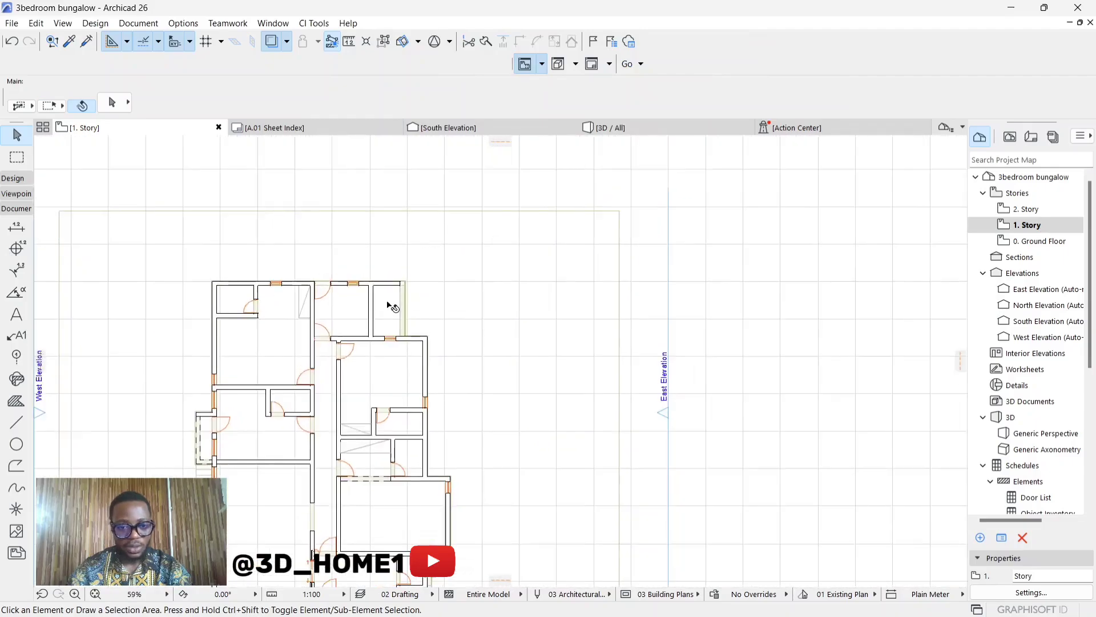
{"action": "scroll", "coordinate": [393, 307], "scroll_direction": "up", "scroll_amount": 8}
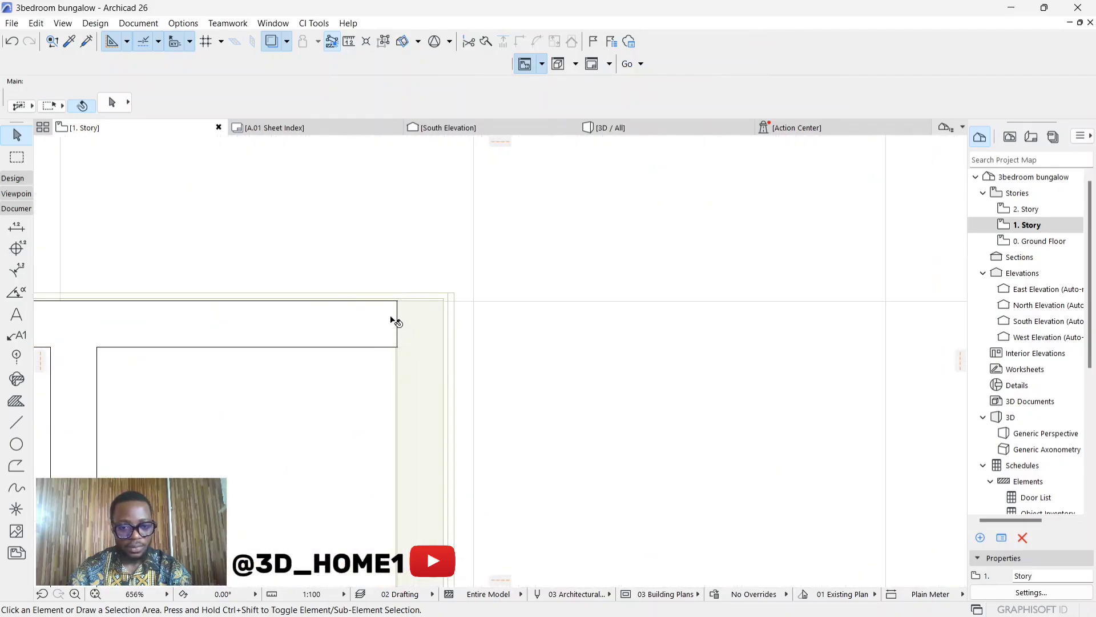
{"action": "left_click", "coordinate": [388, 315]}
{"action": "left_click", "coordinate": [398, 301]}
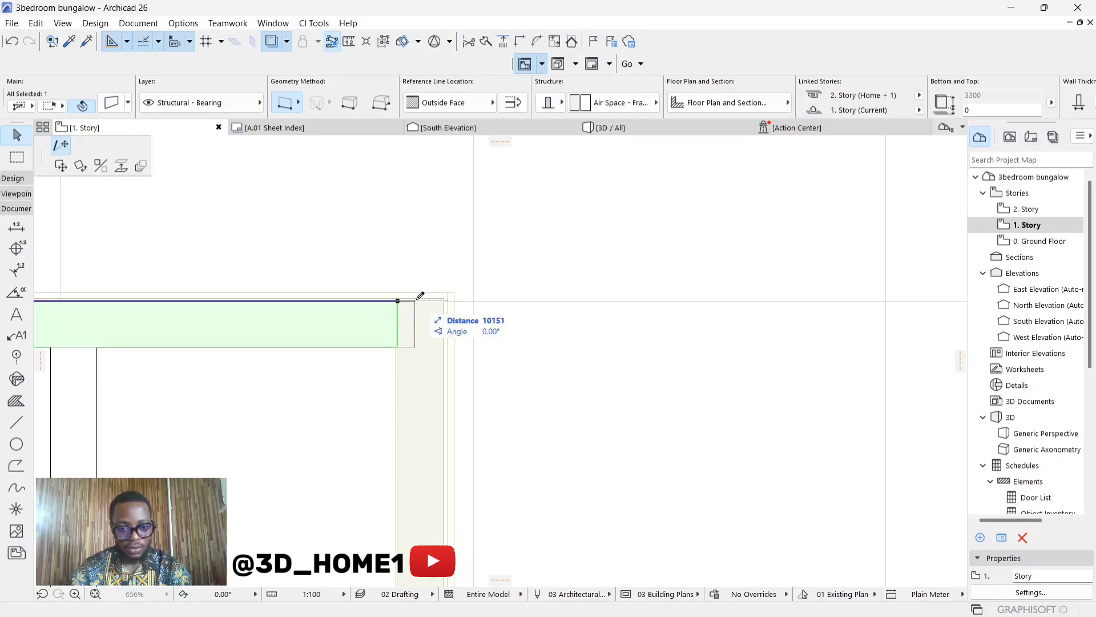
{"action": "left_click", "coordinate": [442, 295]}
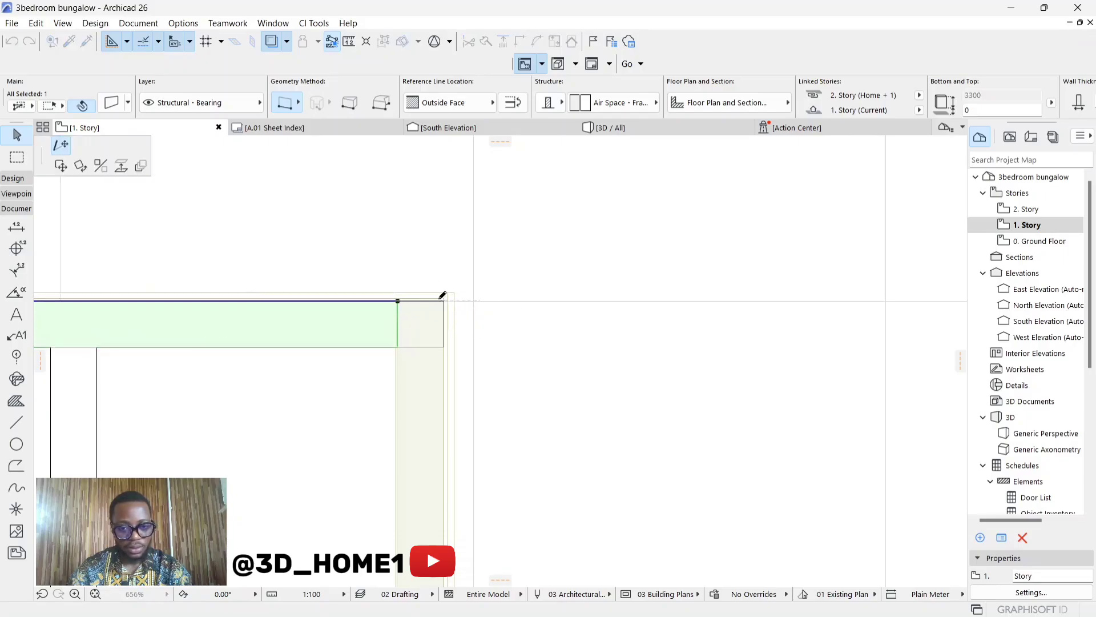
Step: Draw two solid lines along the traced inner and outer edges of the open section at the plan's northeast corner, ending at the lower wall
{"action": "left_click", "coordinate": [16, 422]}
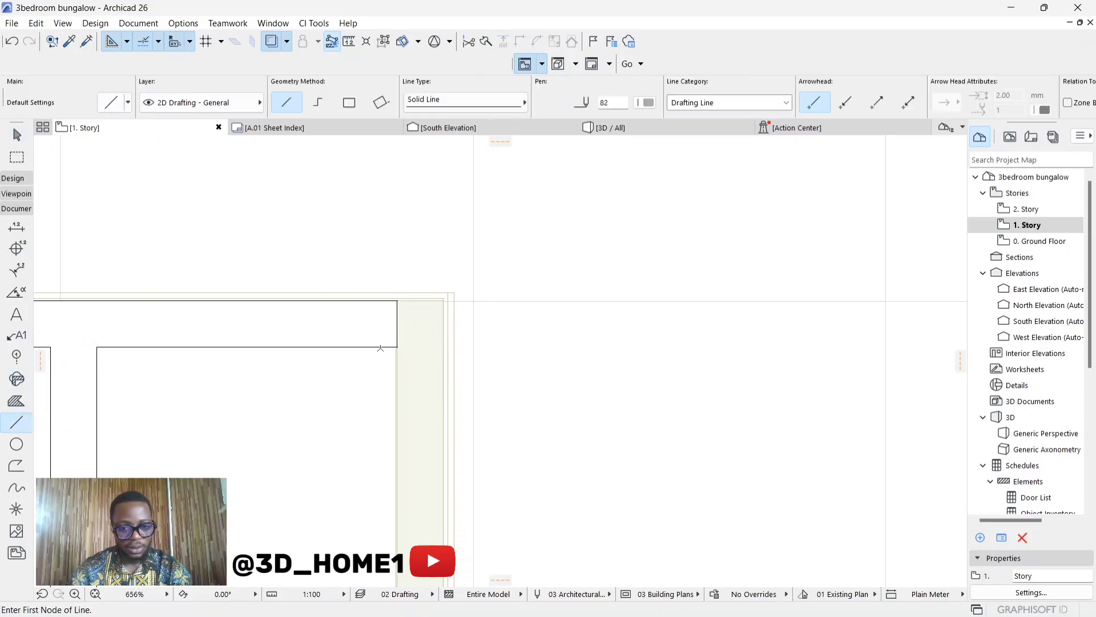
{"action": "left_click", "coordinate": [398, 347]}
{"action": "scroll", "coordinate": [409, 296], "scroll_direction": "down", "scroll_amount": 4}
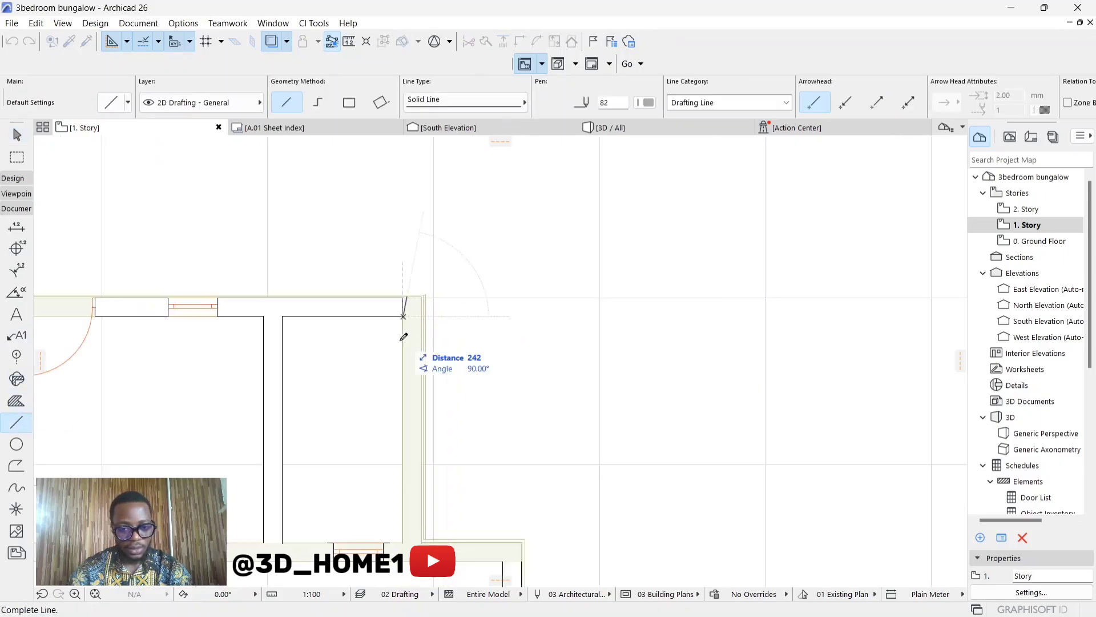
{"action": "left_click", "coordinate": [403, 510]}
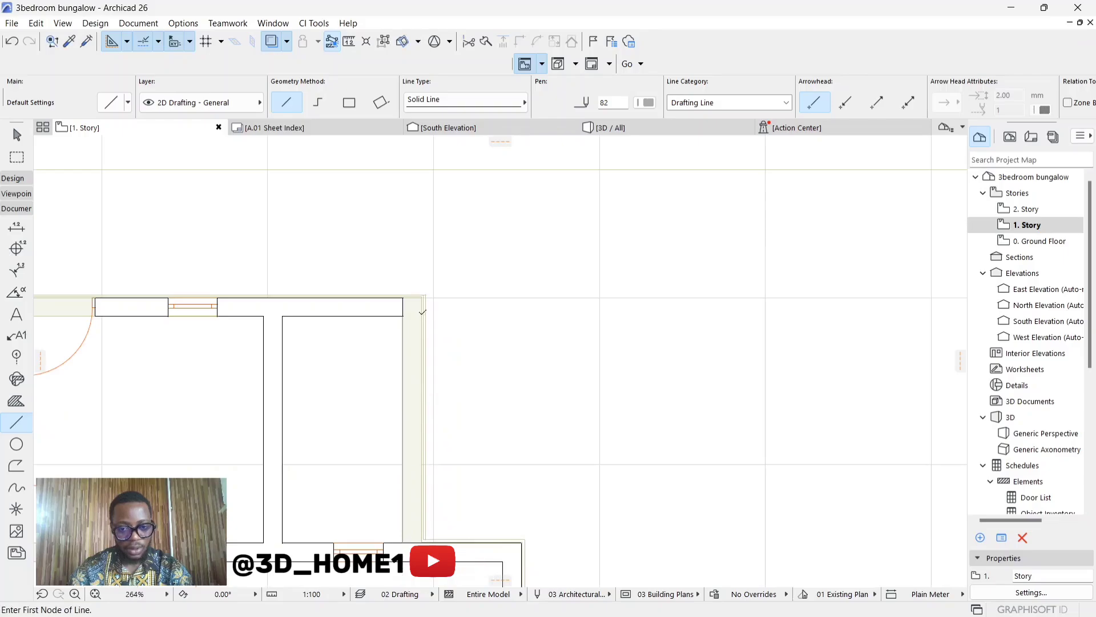
{"action": "left_click", "coordinate": [423, 295]}
{"action": "scroll", "coordinate": [423, 392], "scroll_direction": "down", "scroll_amount": 4}
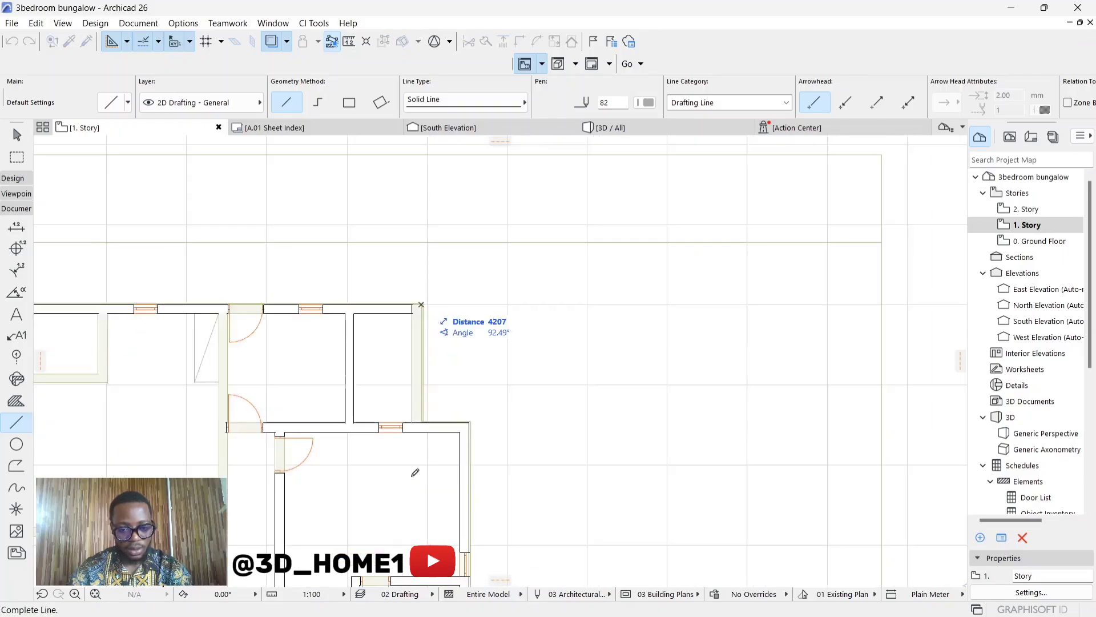
{"action": "scroll", "coordinate": [419, 443], "scroll_direction": "up", "scroll_amount": 4}
{"action": "left_click", "coordinate": [440, 312]}
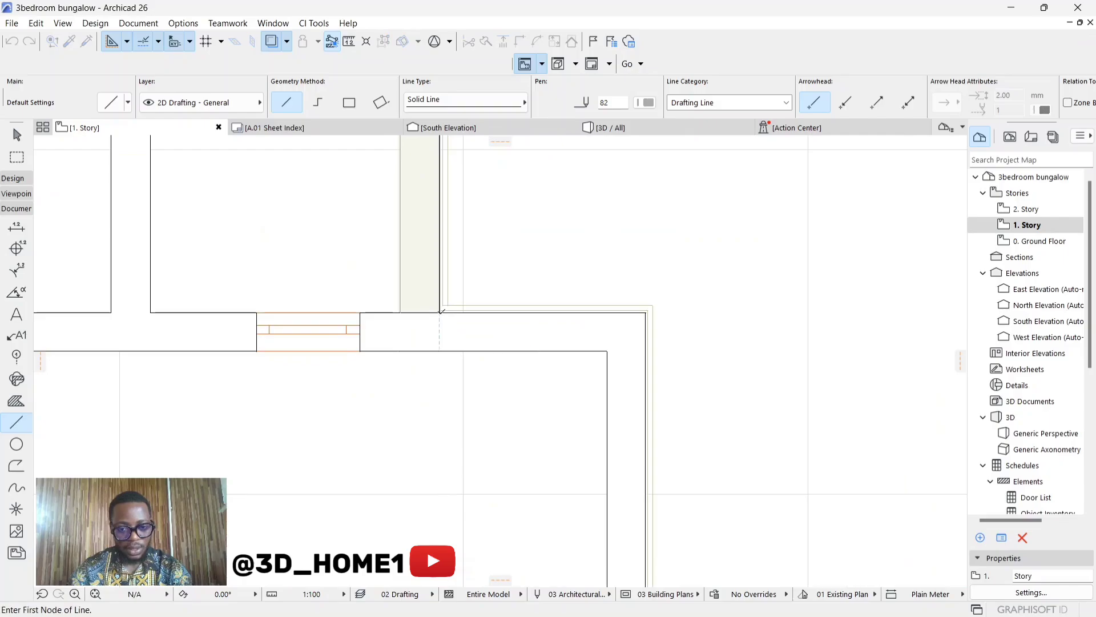
{"action": "key", "text": "Escape"}
Step: Give the two lines at the northeast corner pen 1 and the Dashed line type
{"action": "left_click", "coordinate": [441, 306]}
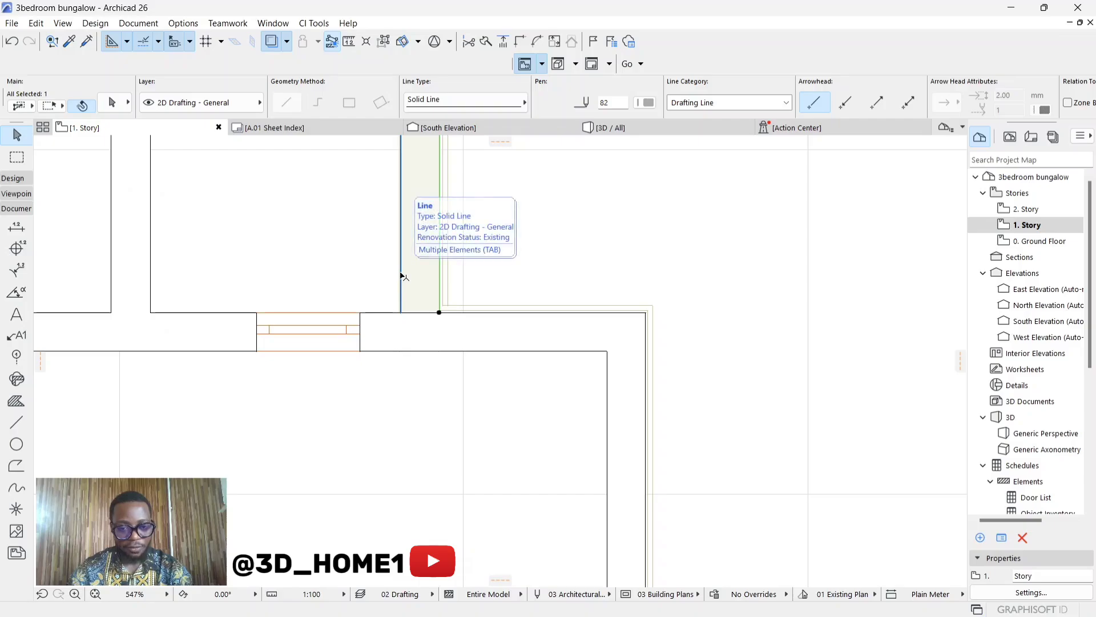
{"action": "left_click", "coordinate": [402, 277], "text": "shift"}
{"action": "scroll", "coordinate": [429, 377], "scroll_direction": "down", "scroll_amount": 3}
{"action": "scroll", "coordinate": [409, 258], "scroll_direction": "down", "scroll_amount": 2}
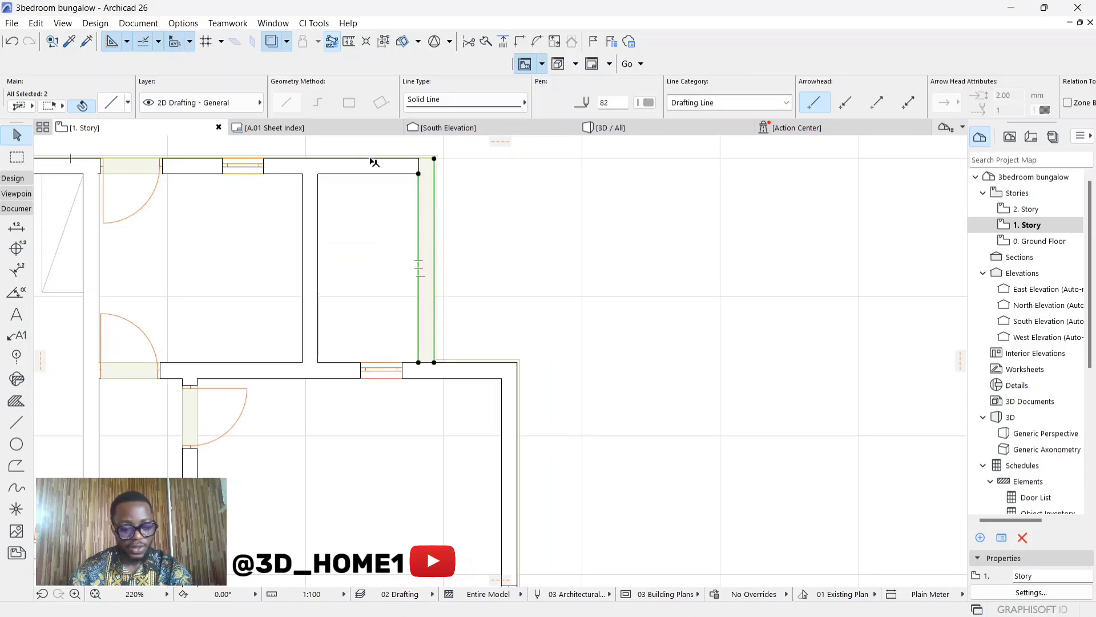
{"action": "left_click", "coordinate": [111, 103]}
{"action": "left_click", "coordinate": [708, 164]}
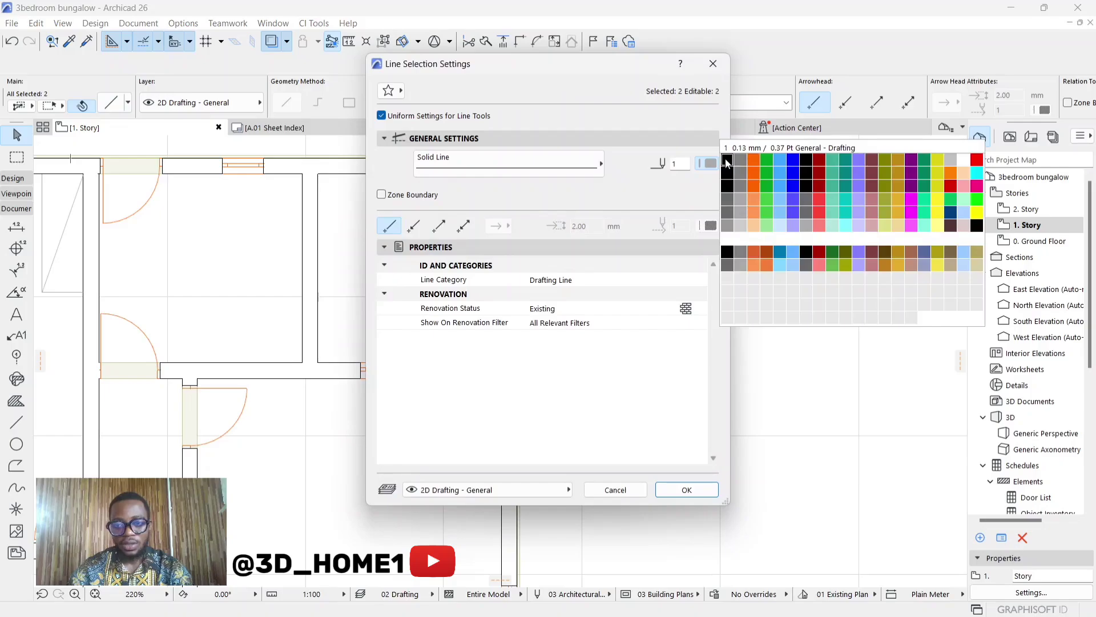
{"action": "left_click", "coordinate": [728, 160]}
{"action": "left_click", "coordinate": [583, 163]}
{"action": "left_click", "coordinate": [632, 130]}
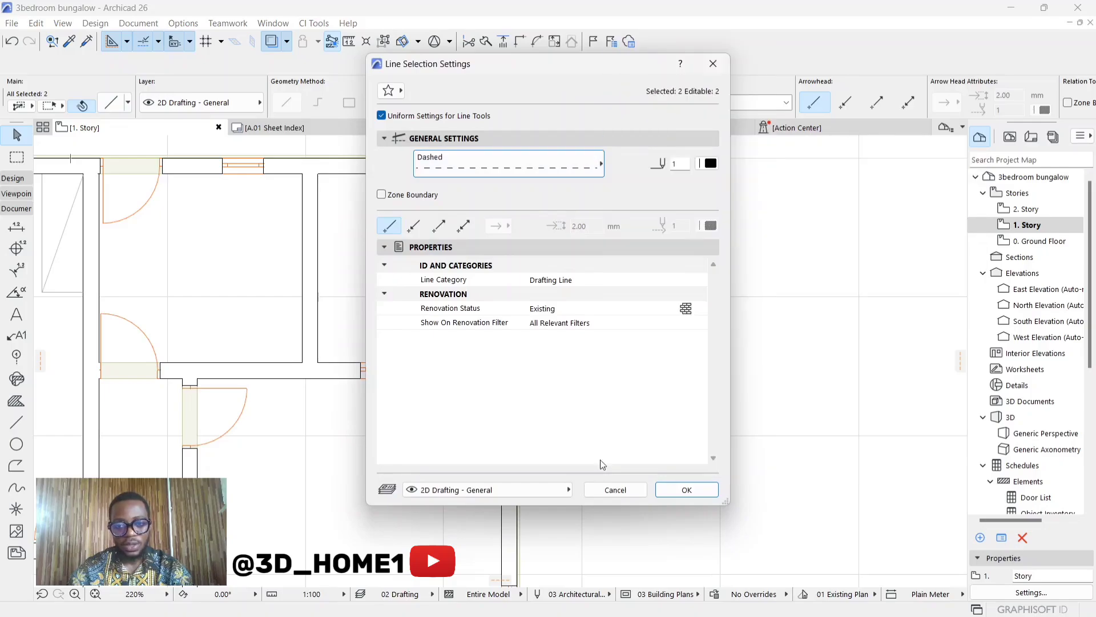
{"action": "left_click", "coordinate": [684, 492]}
{"action": "left_click", "coordinate": [687, 367]}
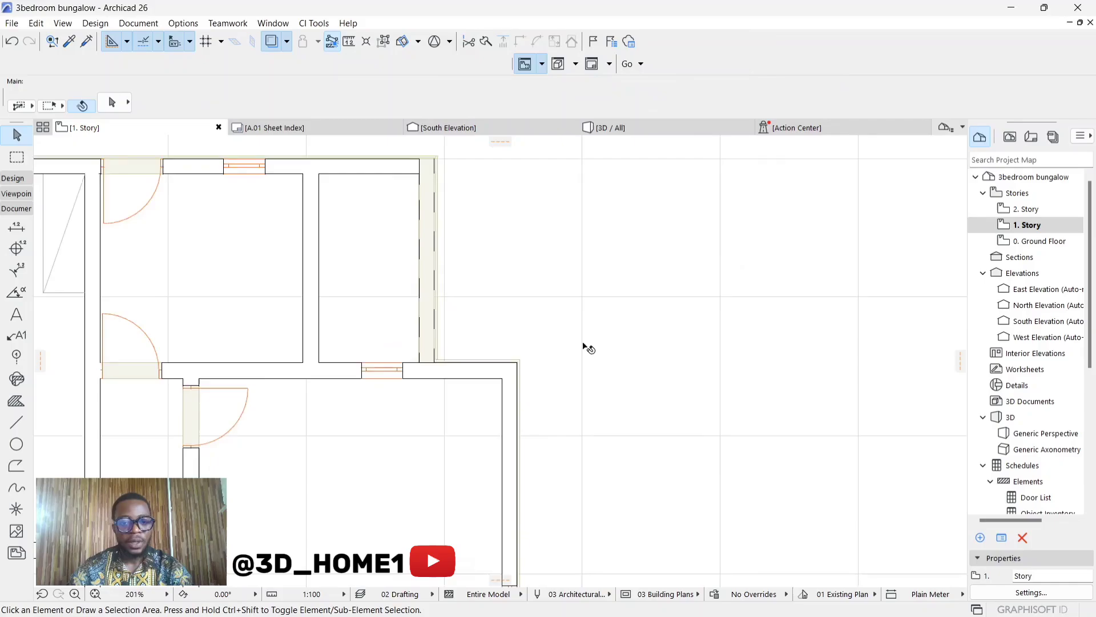
Step: Switch the trace reference off and check the dashed lines at the northeast corner
{"action": "scroll", "coordinate": [639, 350], "scroll_direction": "down", "scroll_amount": 4}
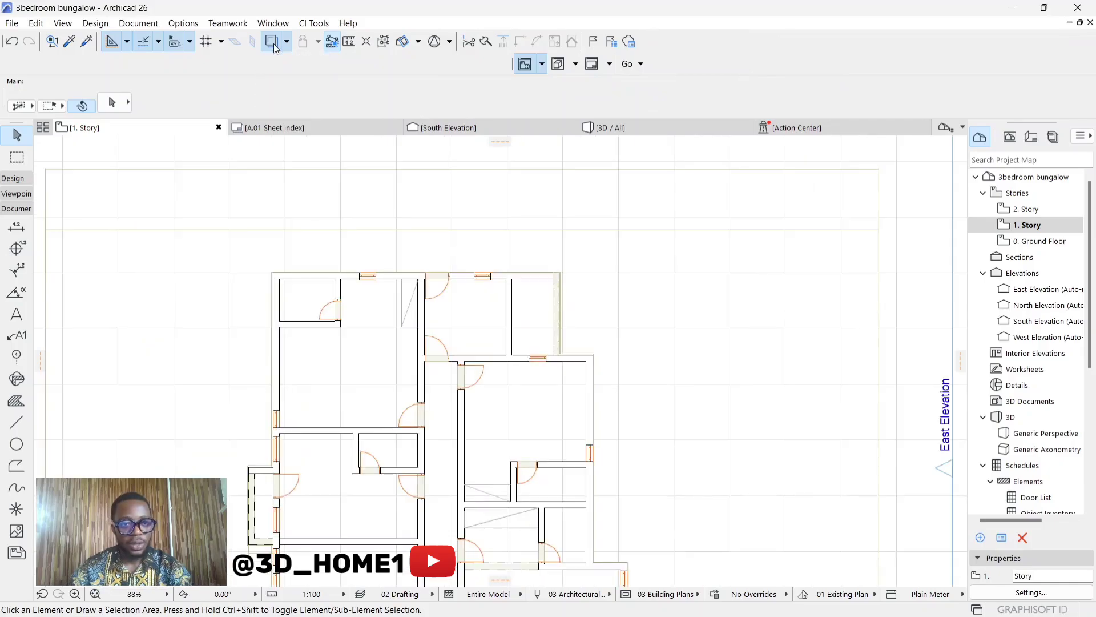
{"action": "scroll", "coordinate": [587, 250], "scroll_direction": "down", "scroll_amount": 4}
{"action": "scroll", "coordinate": [560, 270], "scroll_direction": "up", "scroll_amount": 13}
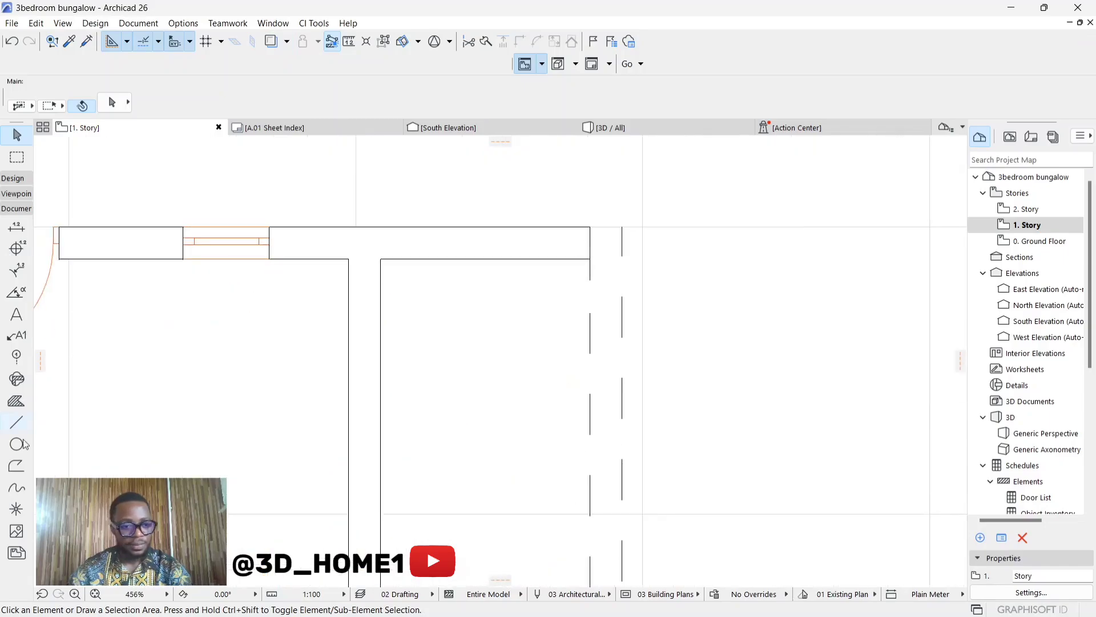
{"action": "left_click", "coordinate": [16, 422]}
{"action": "left_click", "coordinate": [590, 227]}
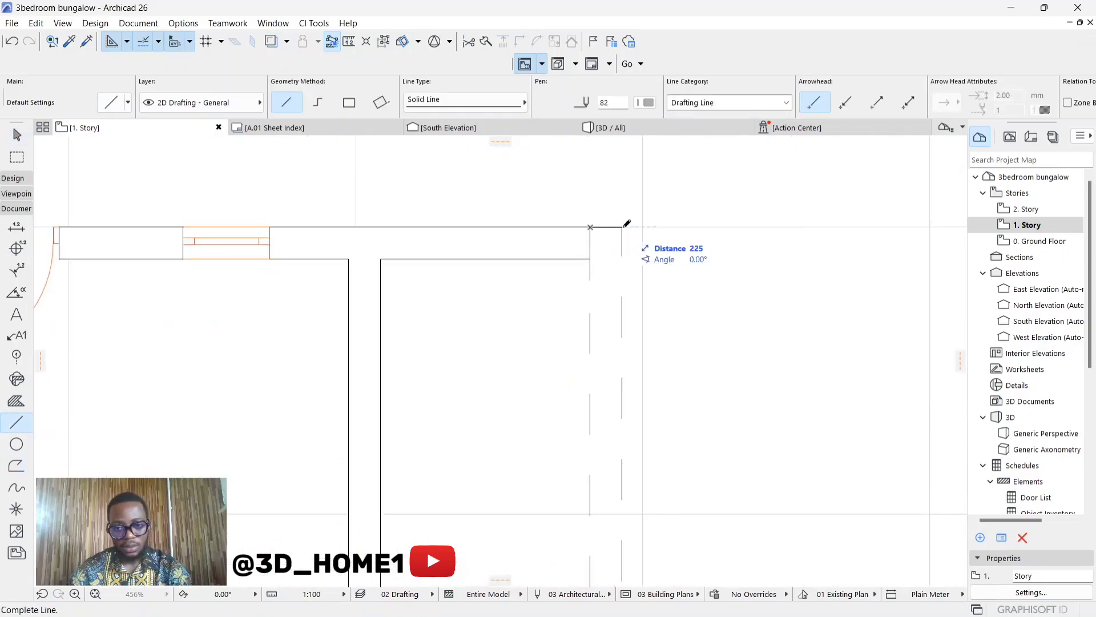
{"action": "left_click", "coordinate": [622, 227]}
{"action": "key", "text": "Escape"}
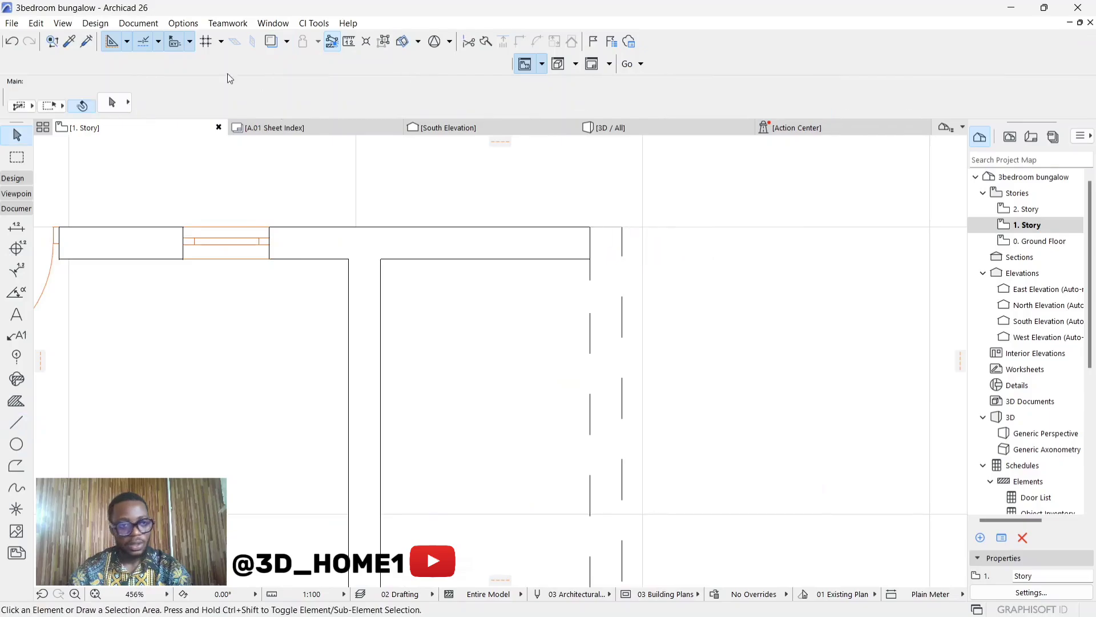
Step: Copy the settings of the dashed outer line at the northeast corner onto the short line closing that open section along the north edge
{"action": "left_click", "coordinate": [72, 40]}
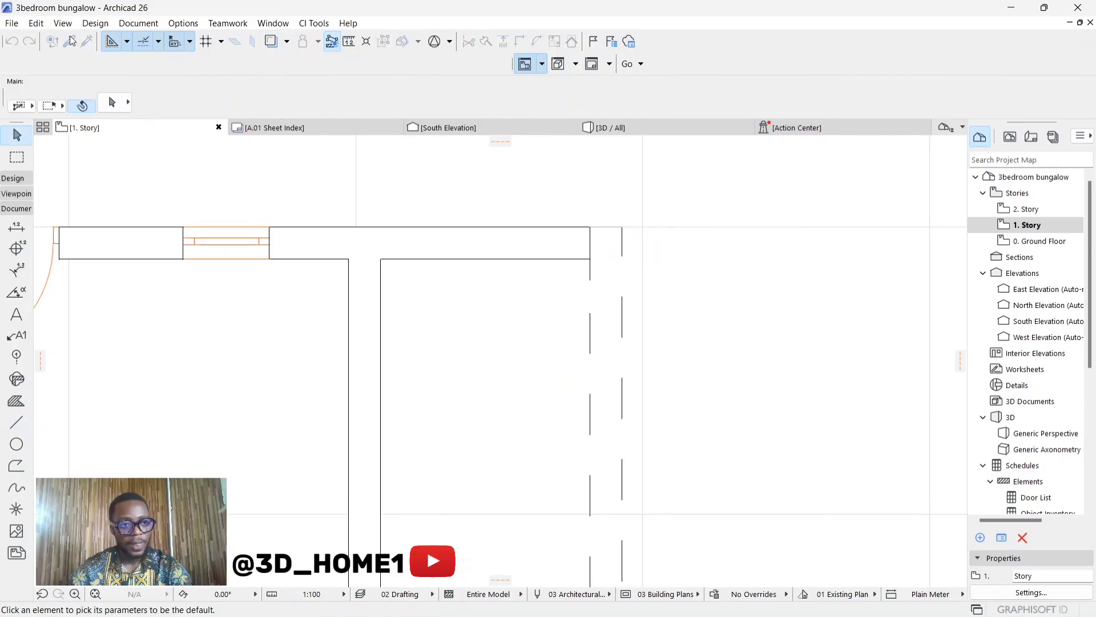
{"action": "left_click", "coordinate": [623, 237]}
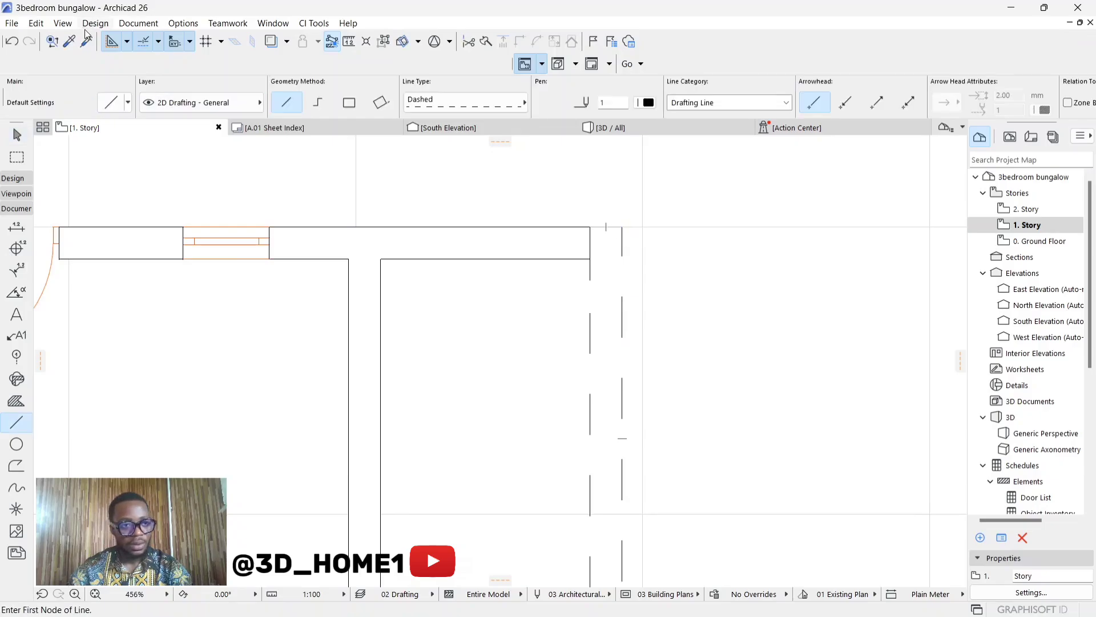
{"action": "left_click", "coordinate": [86, 41]}
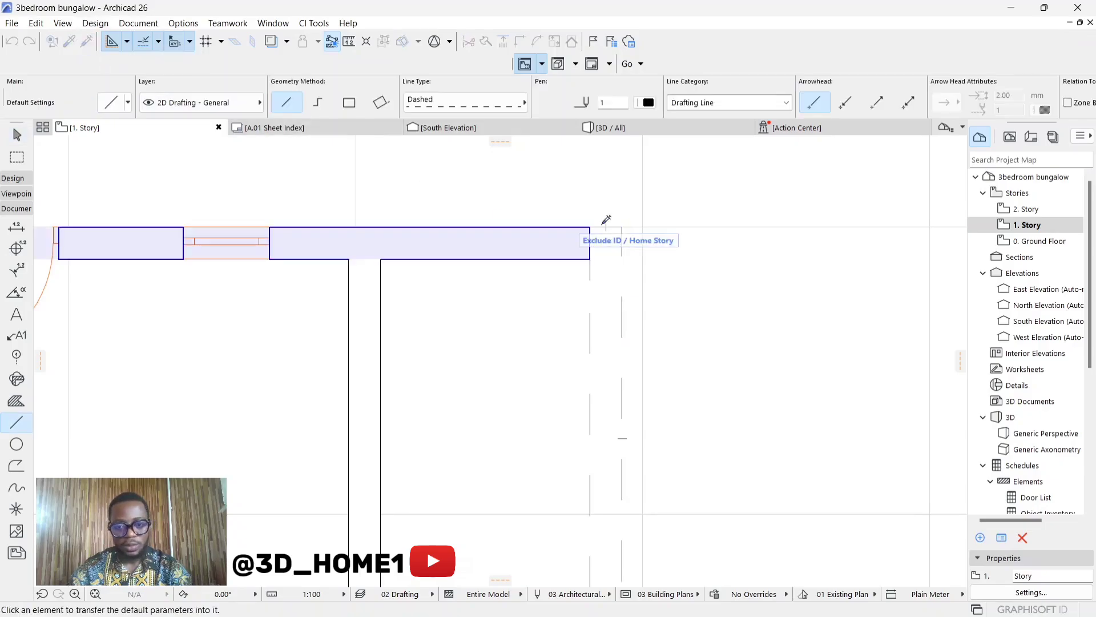
{"action": "left_click", "coordinate": [601, 227]}
{"action": "key", "text": "Escape"}
{"action": "scroll", "coordinate": [595, 253], "scroll_direction": "down", "scroll_amount": 3}
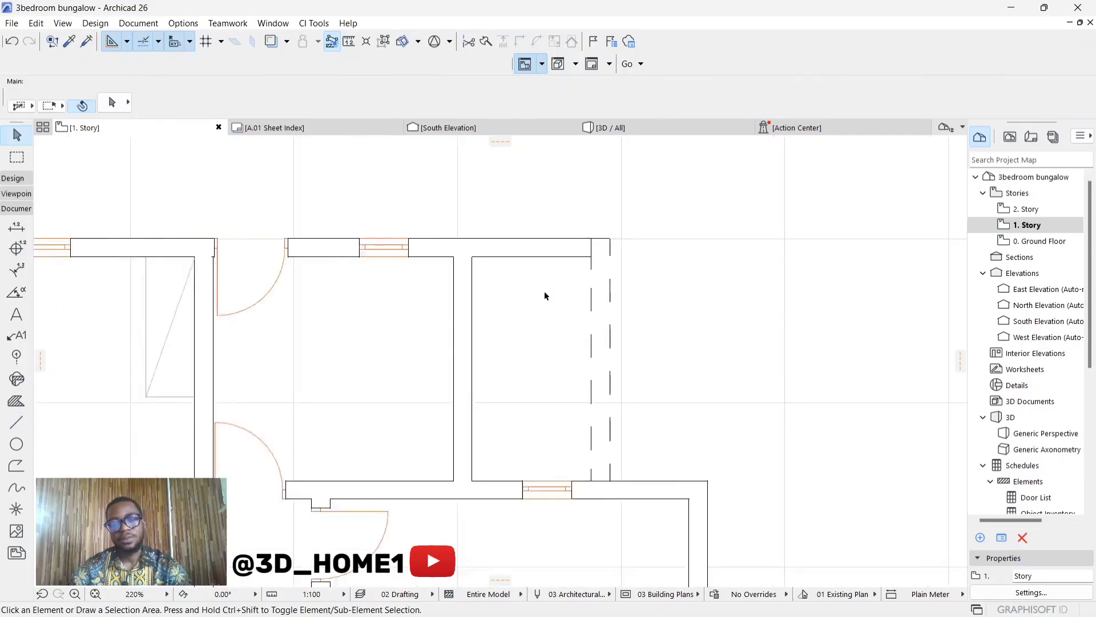
Step: Examine the whole floor plan, checking the wall outlines, door openings and dashed porch and open-section lines
{"action": "scroll", "coordinate": [543, 293], "scroll_direction": "down", "scroll_amount": 10}
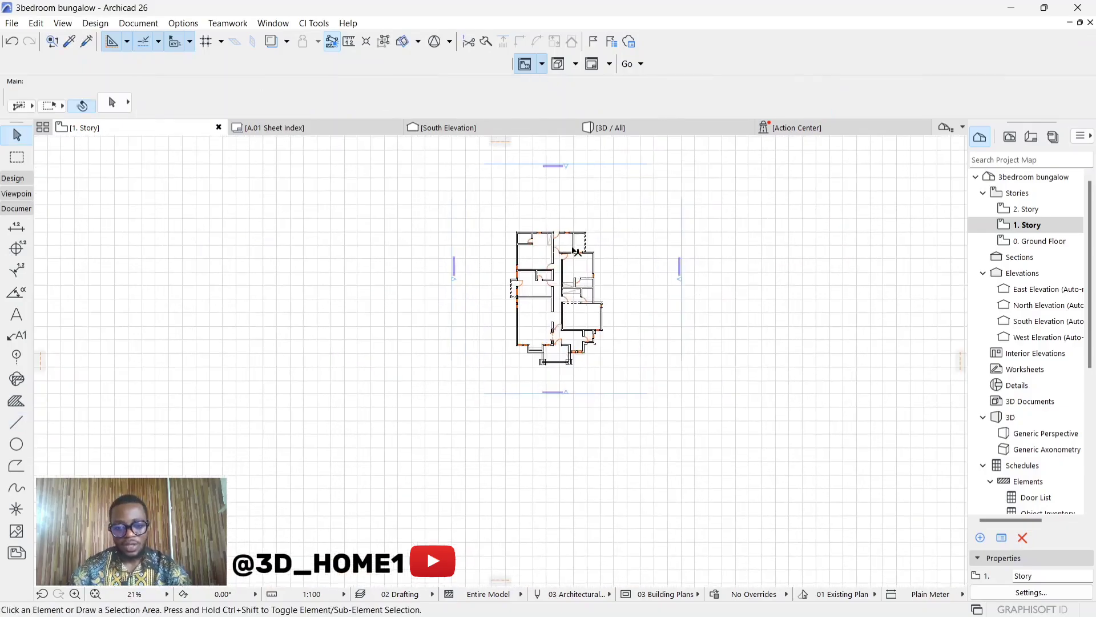
{"action": "scroll", "coordinate": [577, 252], "scroll_direction": "up", "scroll_amount": 5}
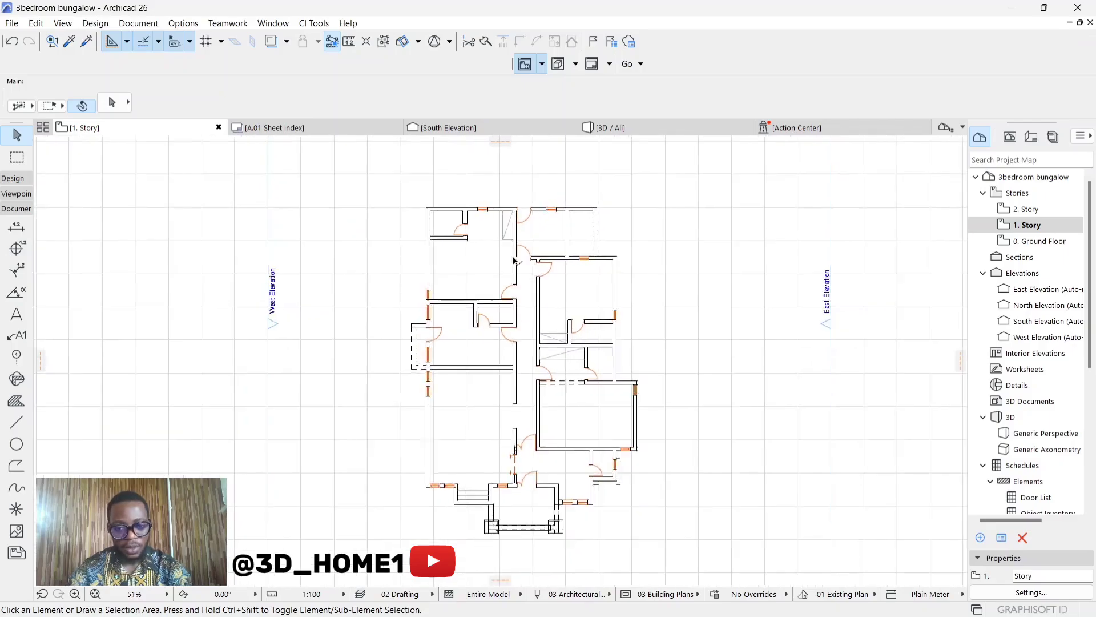
{"action": "scroll", "coordinate": [639, 380], "scroll_direction": "up", "scroll_amount": 3}
{"action": "scroll", "coordinate": [569, 300], "scroll_direction": "up", "scroll_amount": 6}
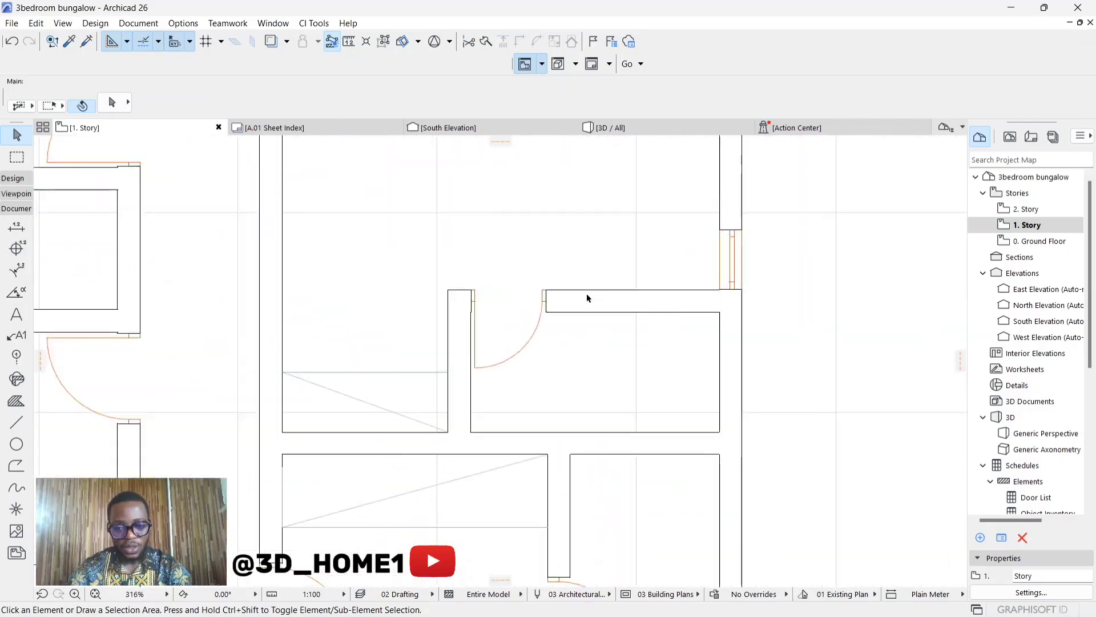
{"action": "scroll", "coordinate": [571, 308], "scroll_direction": "down", "scroll_amount": 8}
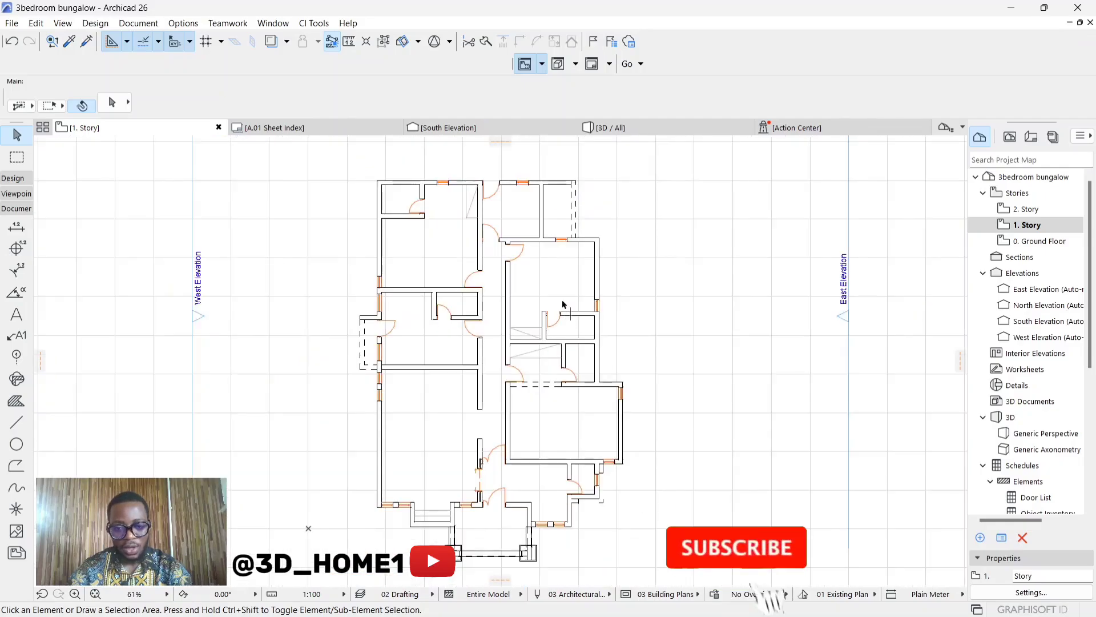
{"action": "scroll", "coordinate": [457, 217], "scroll_direction": "up", "scroll_amount": 3}
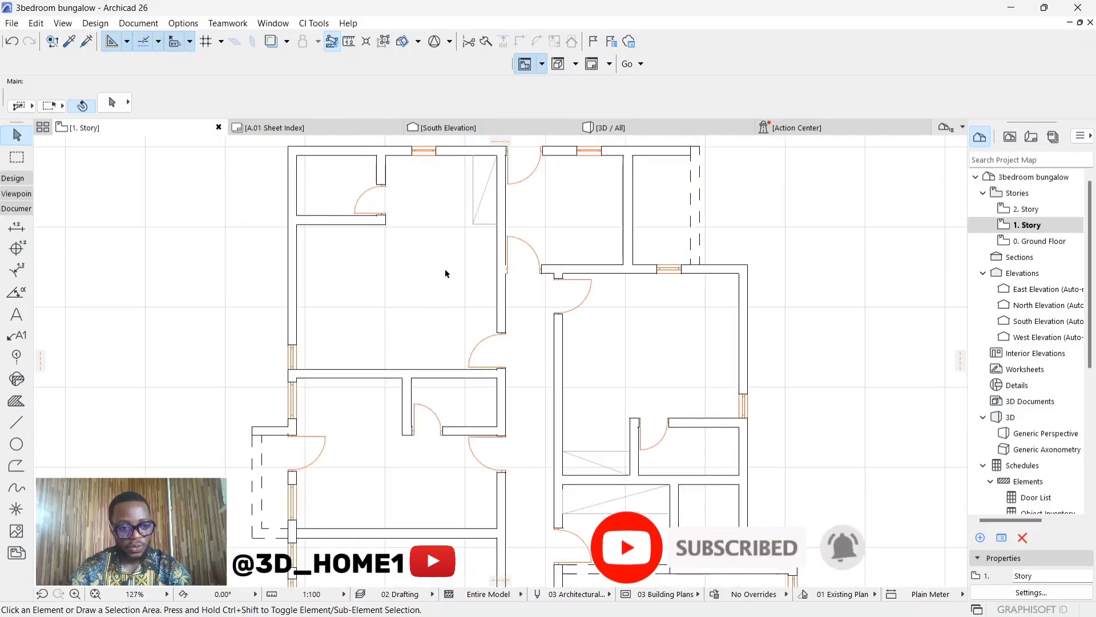
{"action": "scroll", "coordinate": [444, 268], "scroll_direction": "down", "scroll_amount": 4}
{"action": "scroll", "coordinate": [437, 279], "scroll_direction": "up", "scroll_amount": 2}
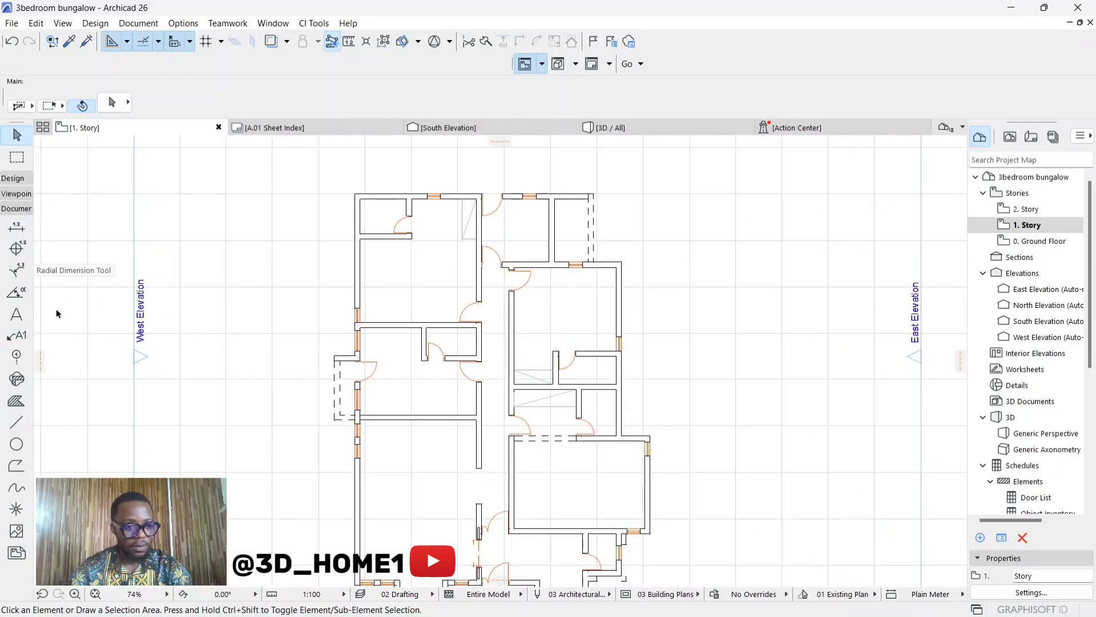
{"action": "scroll", "coordinate": [376, 300], "scroll_direction": "down", "scroll_amount": 2}
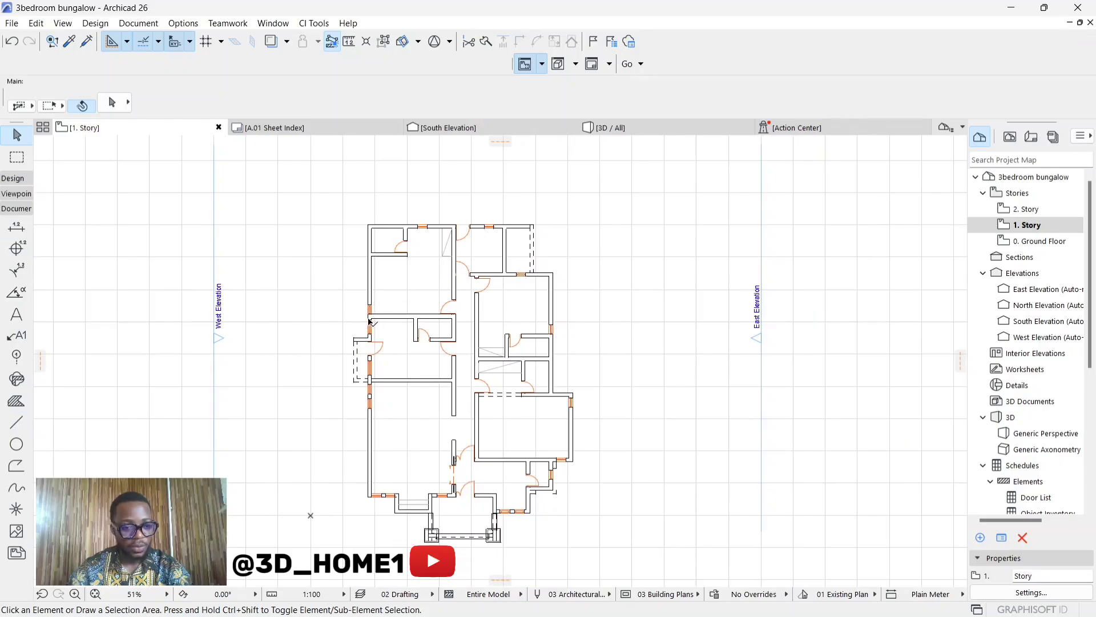
Step: Fill the large northwest room with a 25 % cut fill using the Magic Wand inside its boundary
{"action": "left_click", "coordinate": [15, 403]}
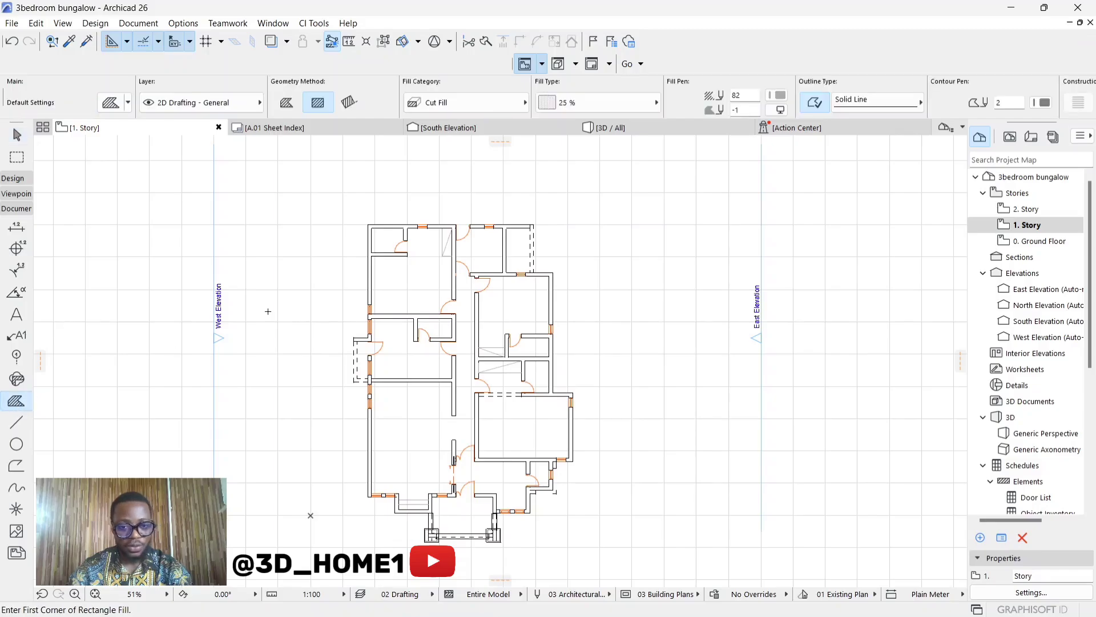
{"action": "scroll", "coordinate": [412, 264], "scroll_direction": "up", "scroll_amount": 2}
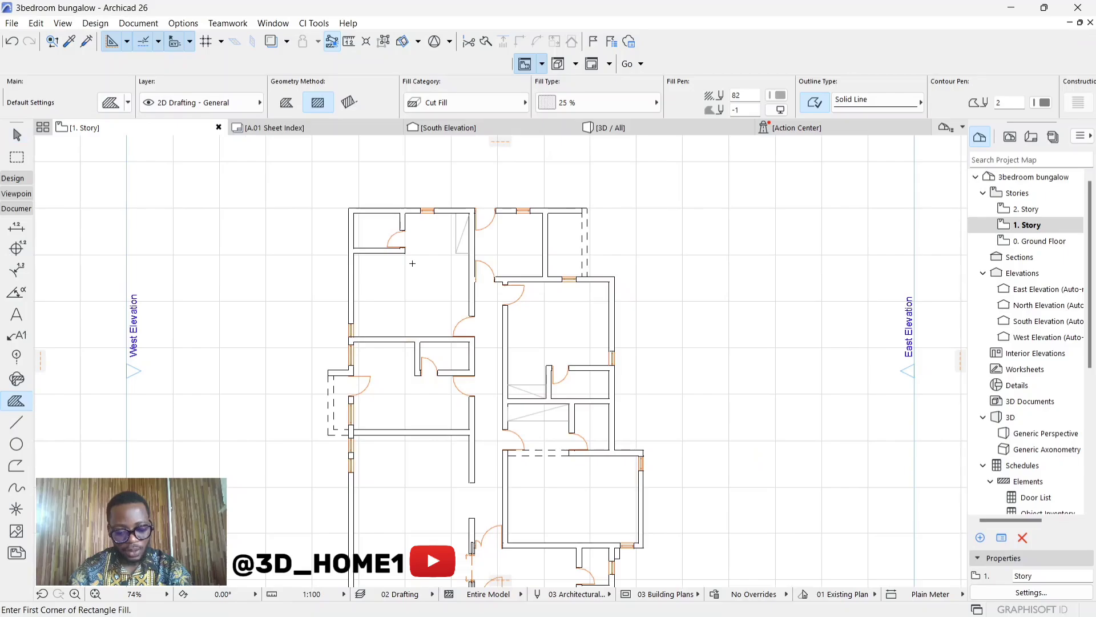
{"action": "key", "text": "space"}
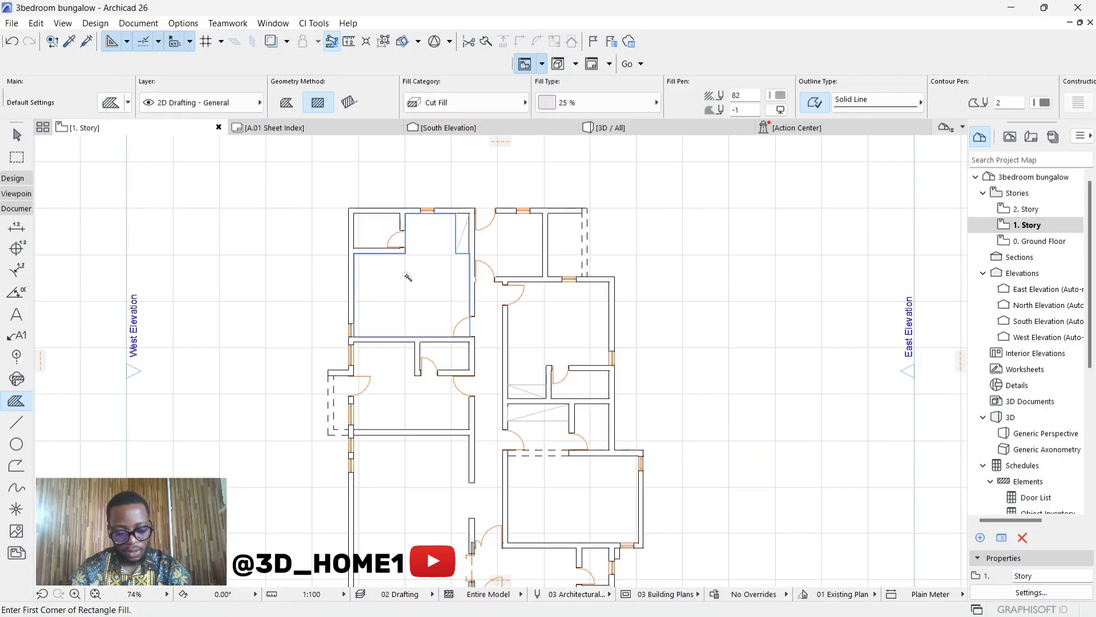
{"action": "left_click", "coordinate": [407, 284]}
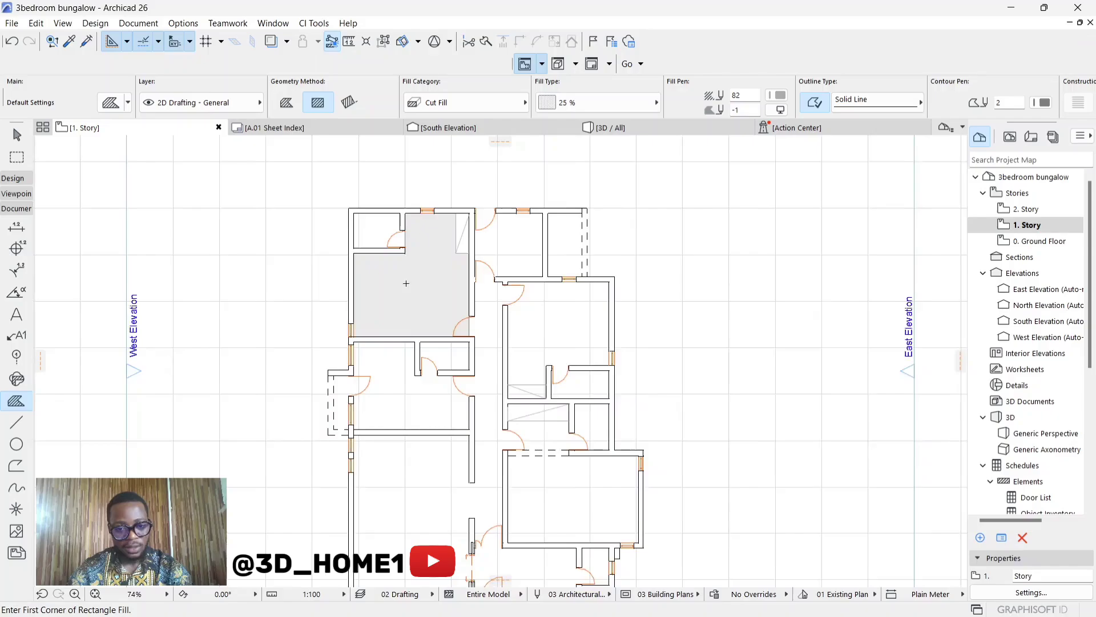
{"action": "scroll", "coordinate": [407, 284], "scroll_direction": "up", "scroll_amount": 3}
{"action": "key", "text": "Escape"}
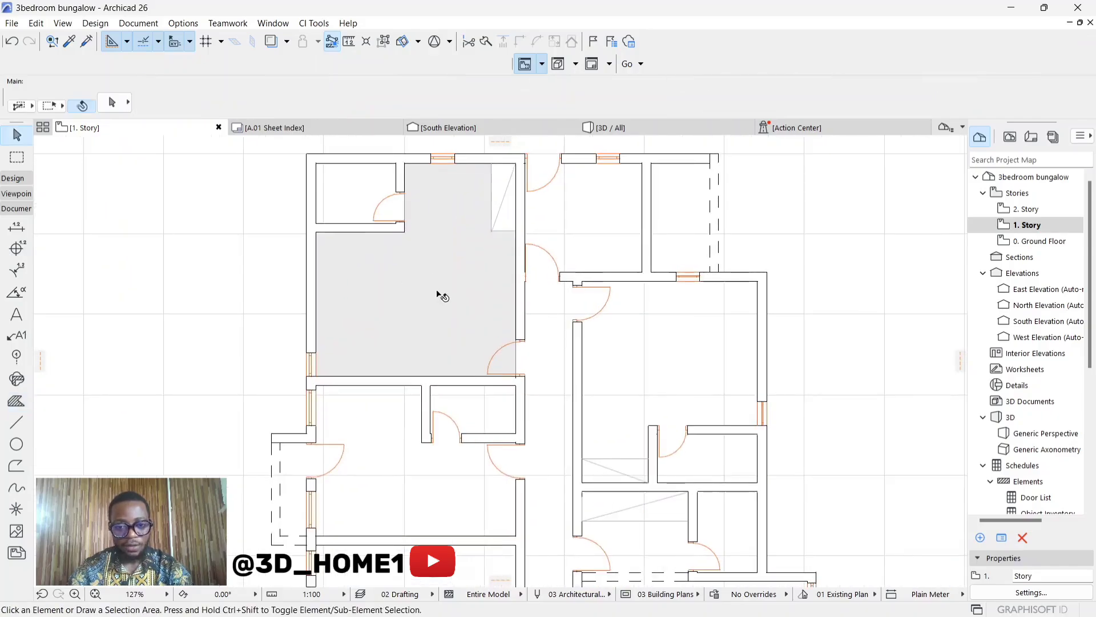
Step: Set the northwest room fill's foreground pen to orange pen 3
{"action": "left_click", "coordinate": [426, 303]}
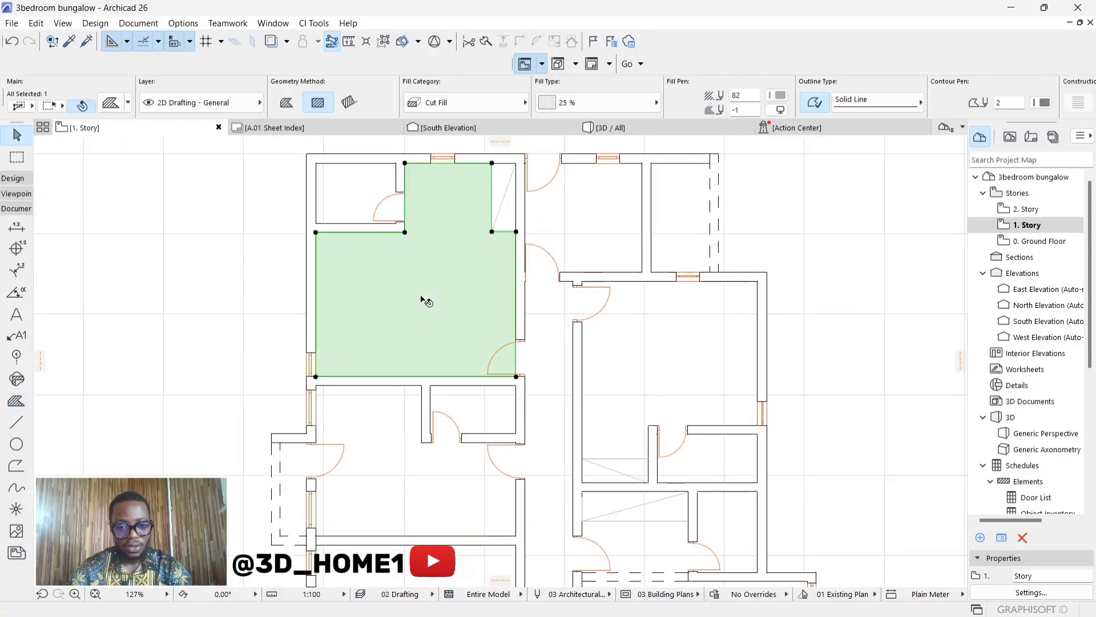
{"action": "left_click", "coordinate": [780, 96]}
{"action": "left_click", "coordinate": [823, 94]}
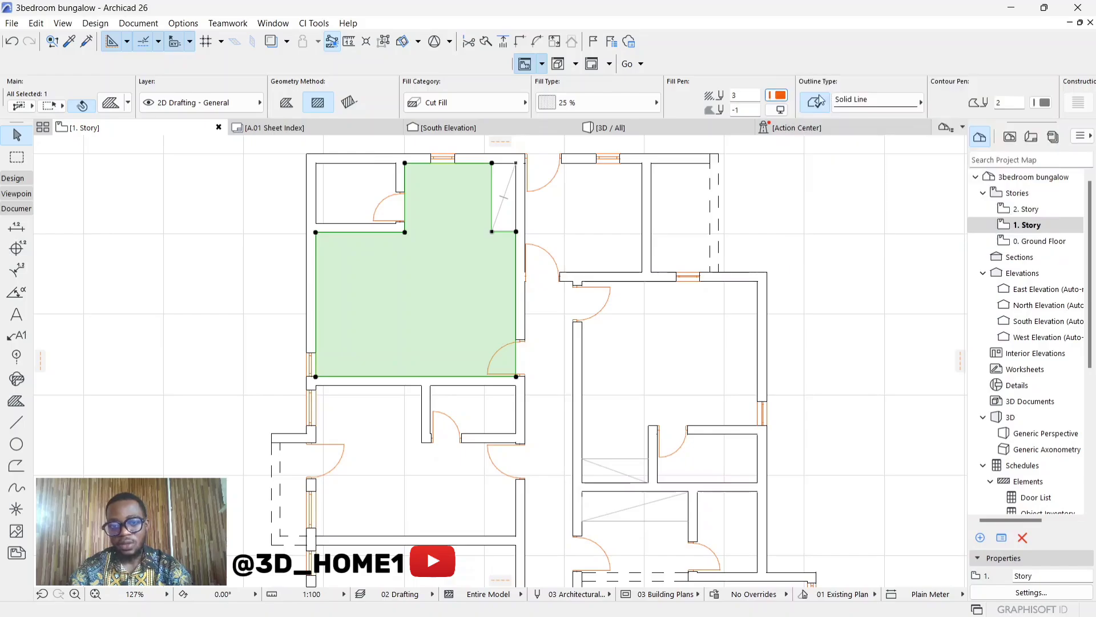
{"action": "left_click", "coordinate": [615, 212]}
{"action": "scroll", "coordinate": [503, 216], "scroll_direction": "down", "scroll_amount": 6}
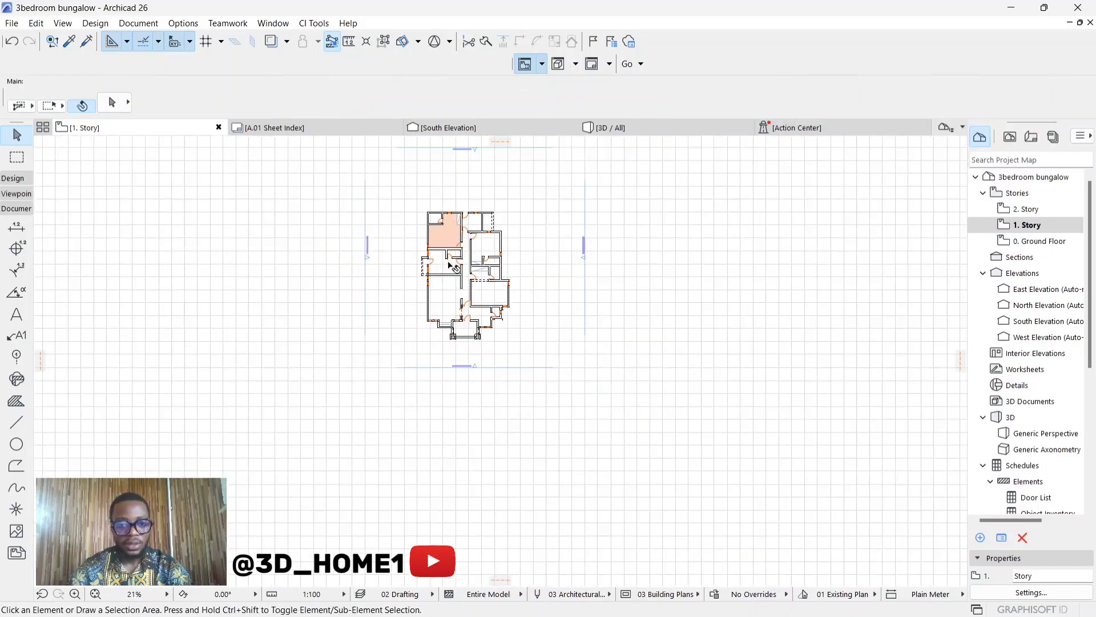
Step: Add 25 % cut fills with the Magic Wand to the two large rooms on the plan's east side
{"action": "left_click", "coordinate": [16, 401]}
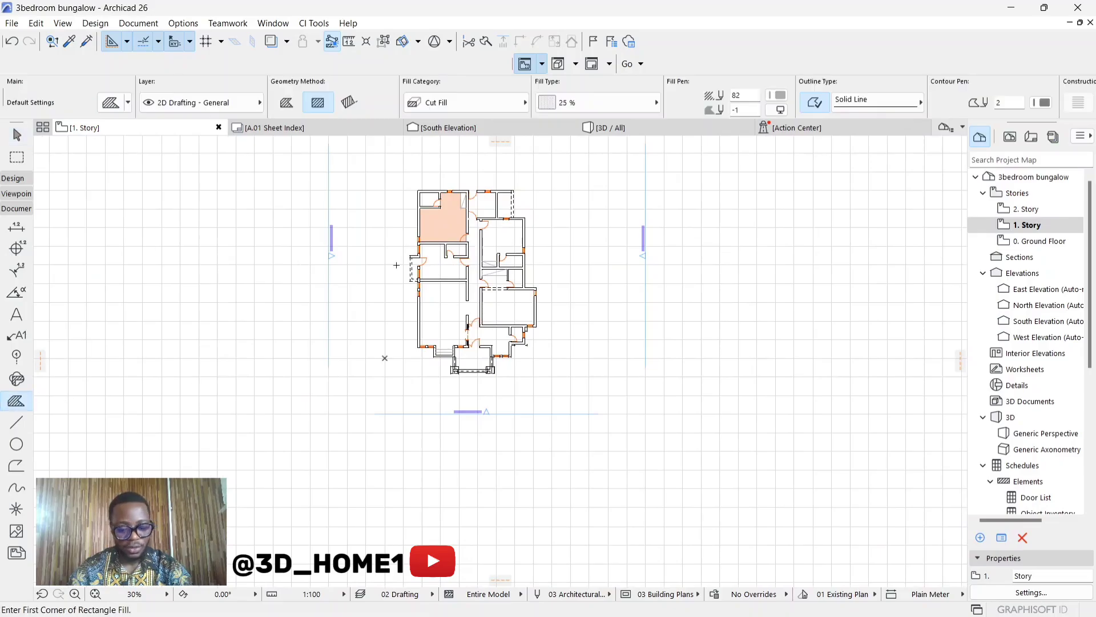
{"action": "scroll", "coordinate": [413, 241], "scroll_direction": "up", "scroll_amount": 3}
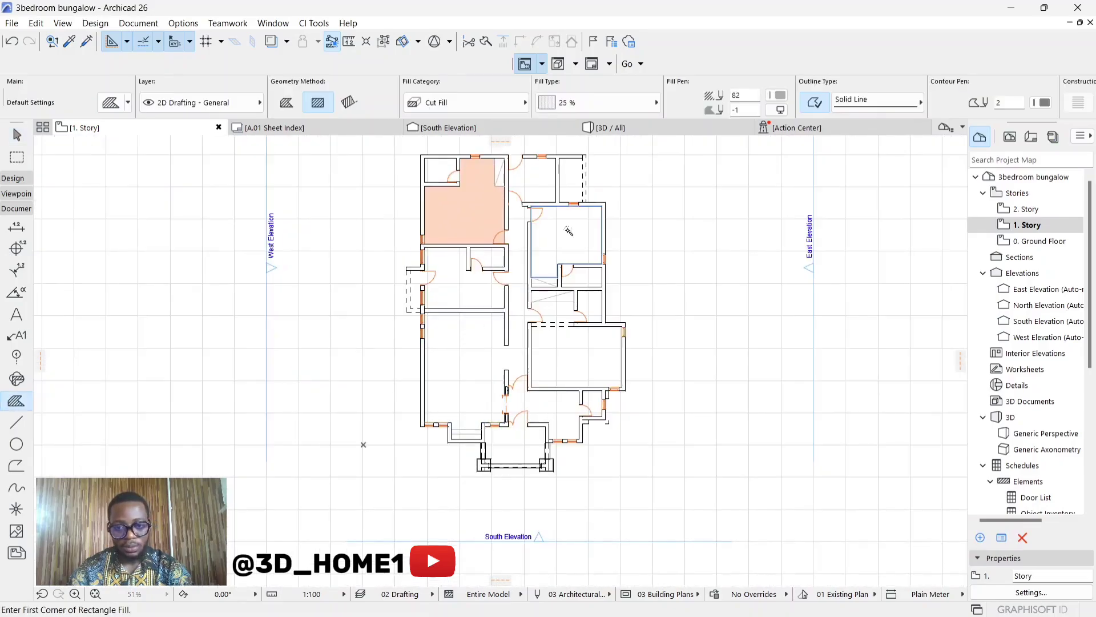
{"action": "left_click", "coordinate": [568, 232]}
{"action": "left_click", "coordinate": [573, 349]}
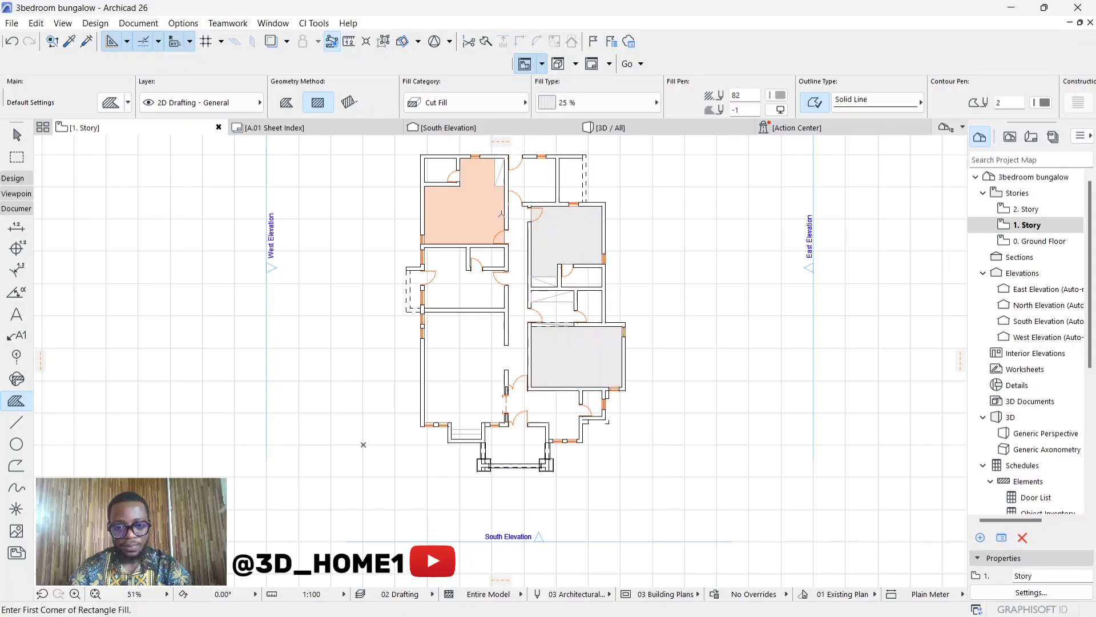
{"action": "scroll", "coordinate": [482, 233], "scroll_direction": "up", "scroll_amount": 2}
{"action": "scroll", "coordinate": [468, 243], "scroll_direction": "down", "scroll_amount": 2}
Step: Copy the orange fill settings from the northwest room onto the fill of the northern one of the two east rooms
{"action": "left_click", "coordinate": [16, 134]}
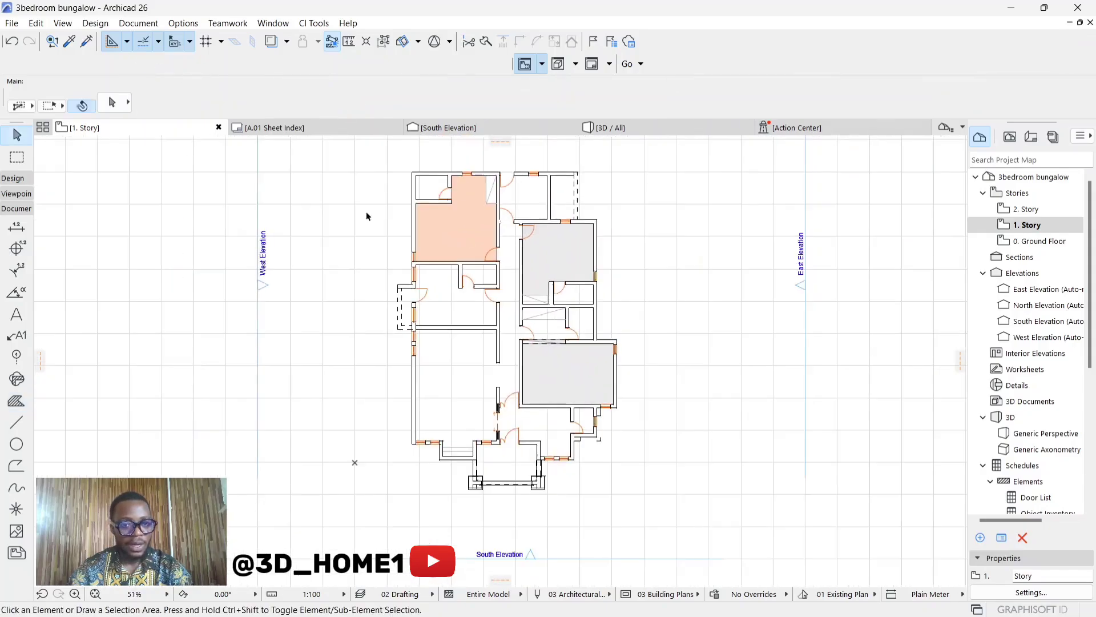
{"action": "left_click", "coordinate": [68, 43]}
{"action": "left_click", "coordinate": [468, 208]}
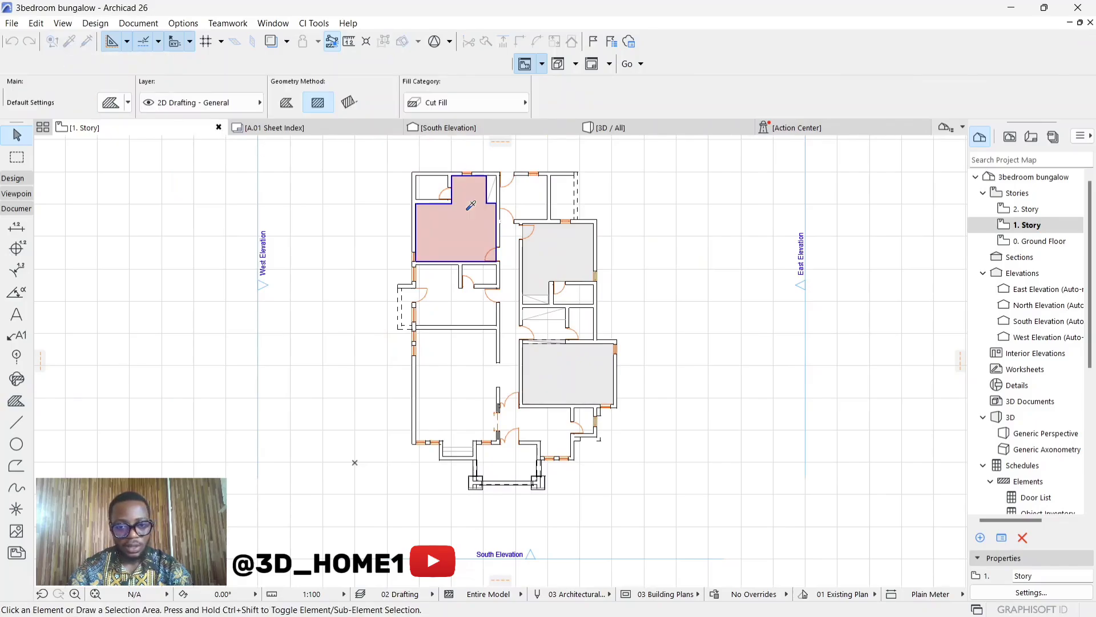
{"action": "left_click", "coordinate": [87, 43]}
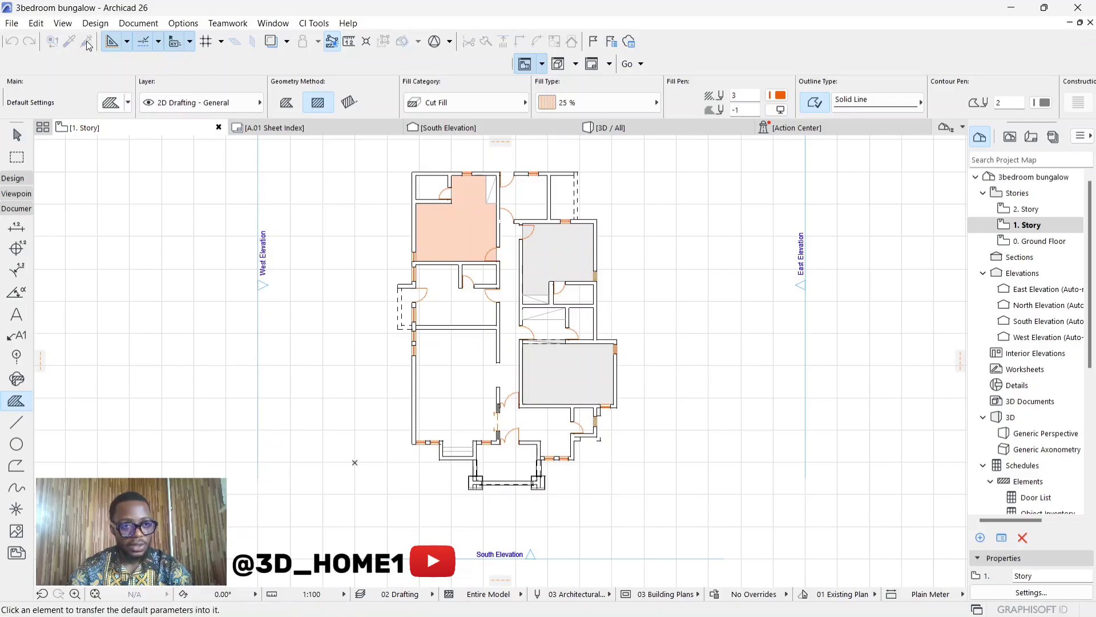
{"action": "left_click", "coordinate": [551, 250]}
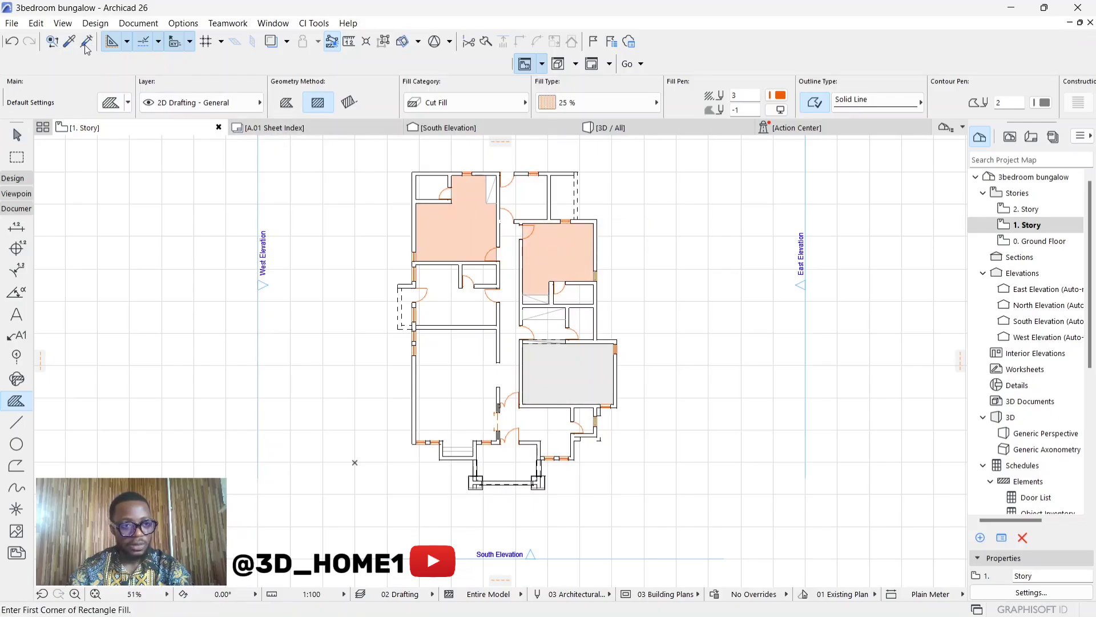
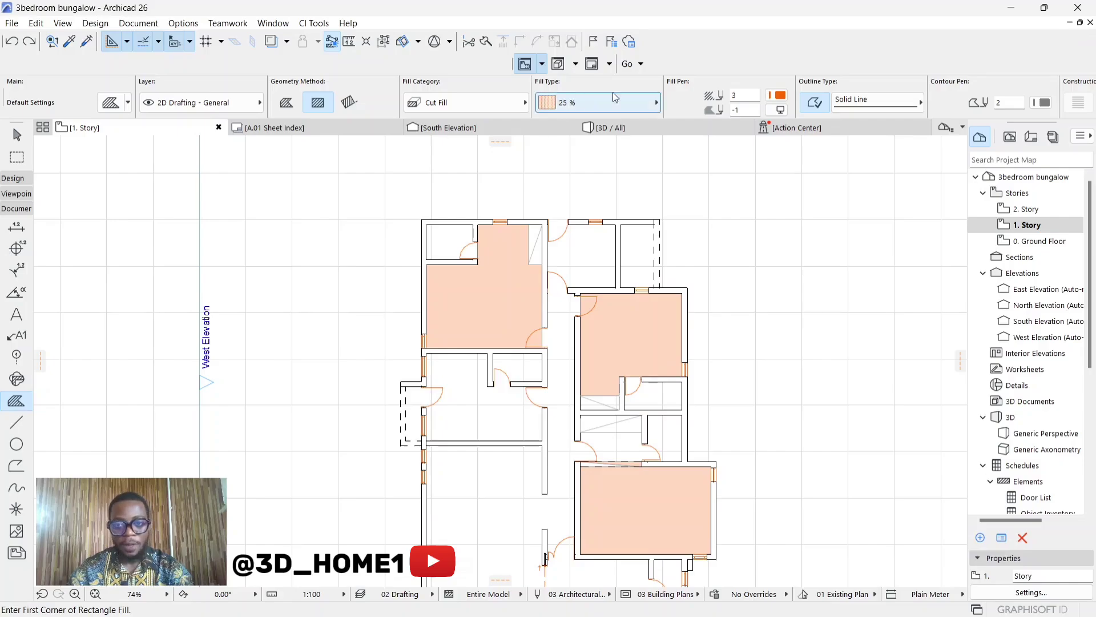
Step: Set the fill foreground pen to blue pen 5 and fill the small northwest corner room and the two small east-side rooms with the Magic Wand
{"action": "left_click", "coordinate": [779, 95]}
{"action": "left_click", "coordinate": [851, 99]}
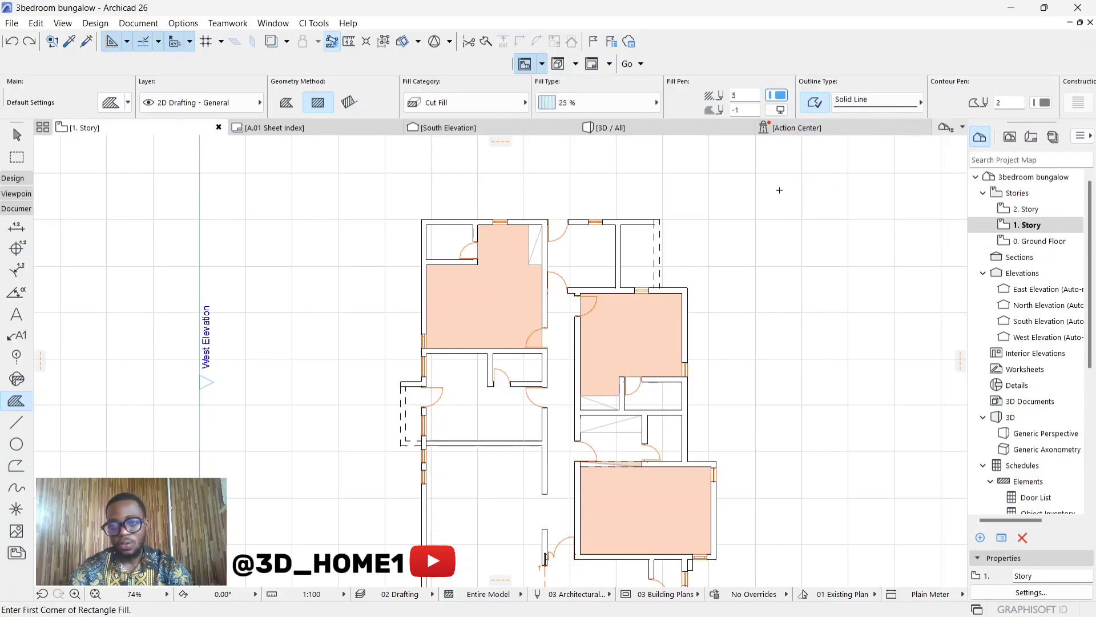
{"action": "scroll", "coordinate": [496, 215], "scroll_direction": "up", "scroll_amount": 2}
{"action": "left_click", "coordinate": [431, 249]}
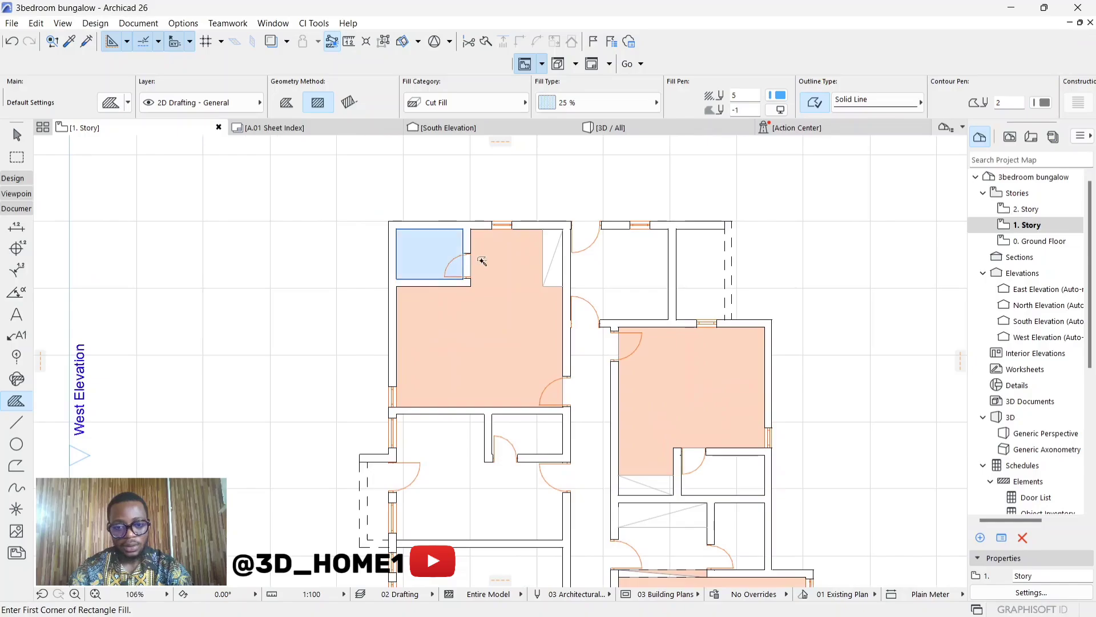
{"action": "left_click", "coordinate": [719, 474]}
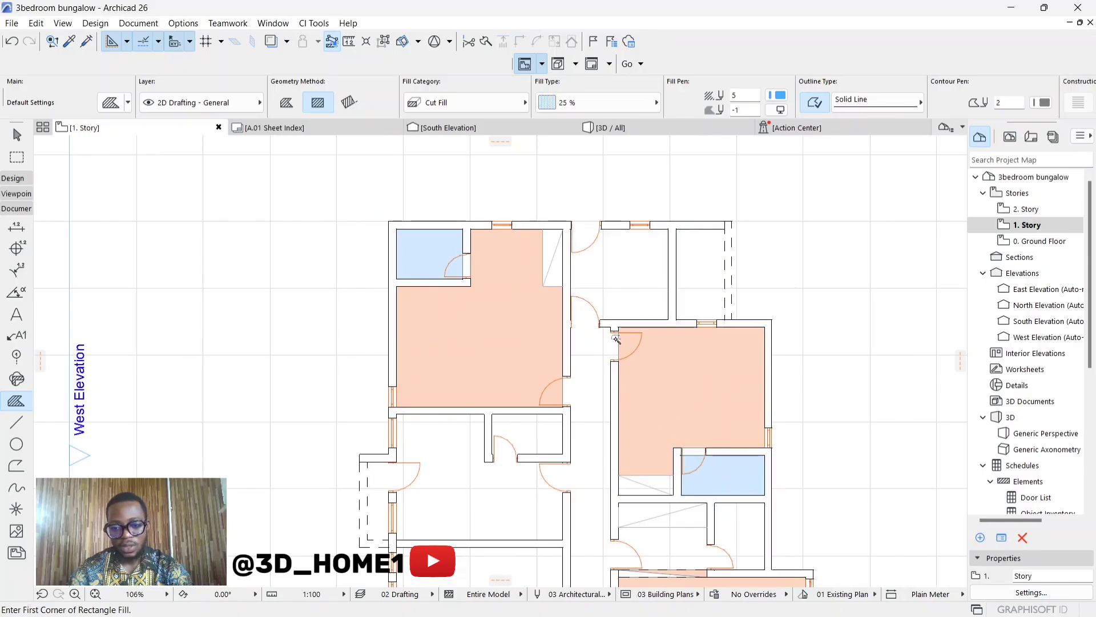
{"action": "scroll", "coordinate": [661, 438], "scroll_direction": "down", "scroll_amount": 6}
{"action": "scroll", "coordinate": [661, 438], "scroll_direction": "up", "scroll_amount": 3}
{"action": "left_click", "coordinate": [648, 334]}
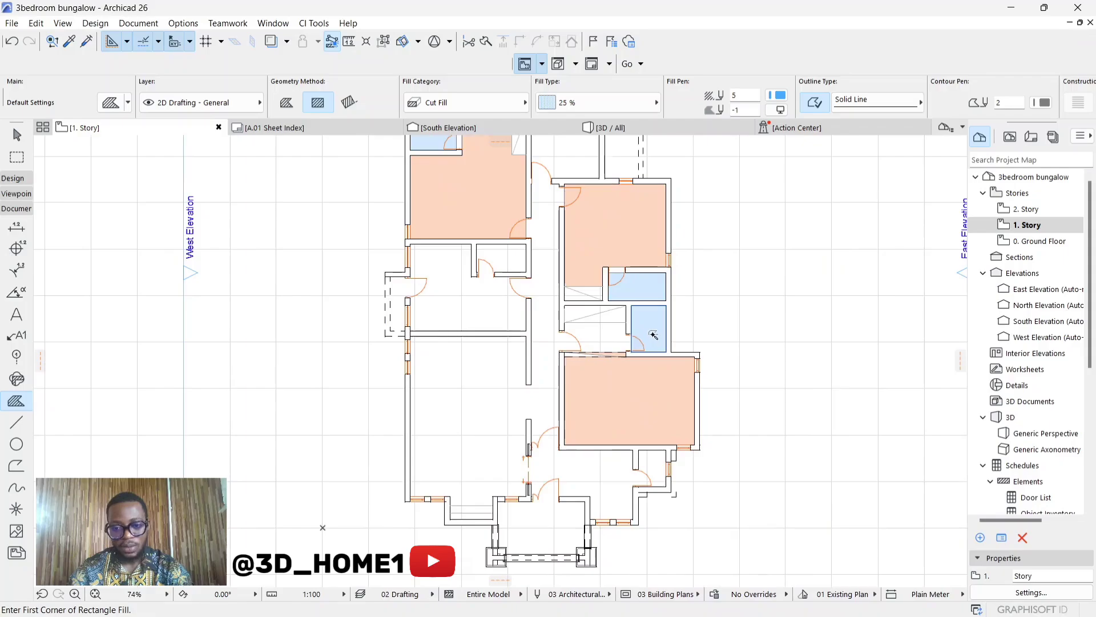
{"action": "scroll", "coordinate": [563, 341], "scroll_direction": "down", "scroll_amount": 2}
{"action": "scroll", "coordinate": [563, 342], "scroll_direction": "down", "scroll_amount": 4}
{"action": "key", "text": "Escape"}
{"action": "scroll", "coordinate": [546, 292], "scroll_direction": "up", "scroll_amount": 4}
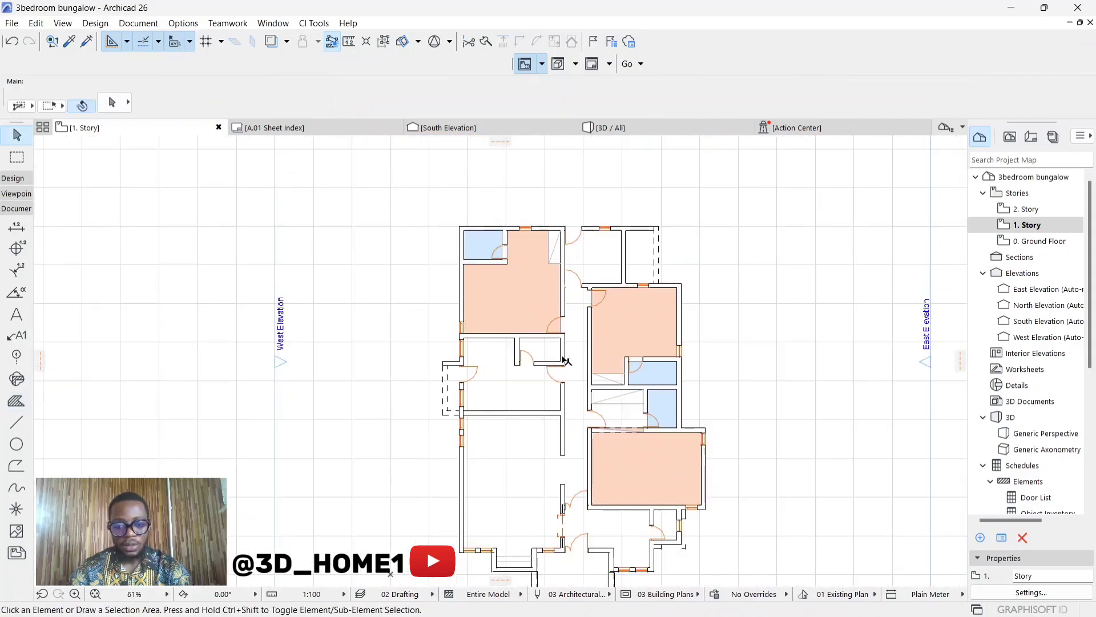
{"action": "scroll", "coordinate": [542, 409], "scroll_direction": "down", "scroll_amount": 3}
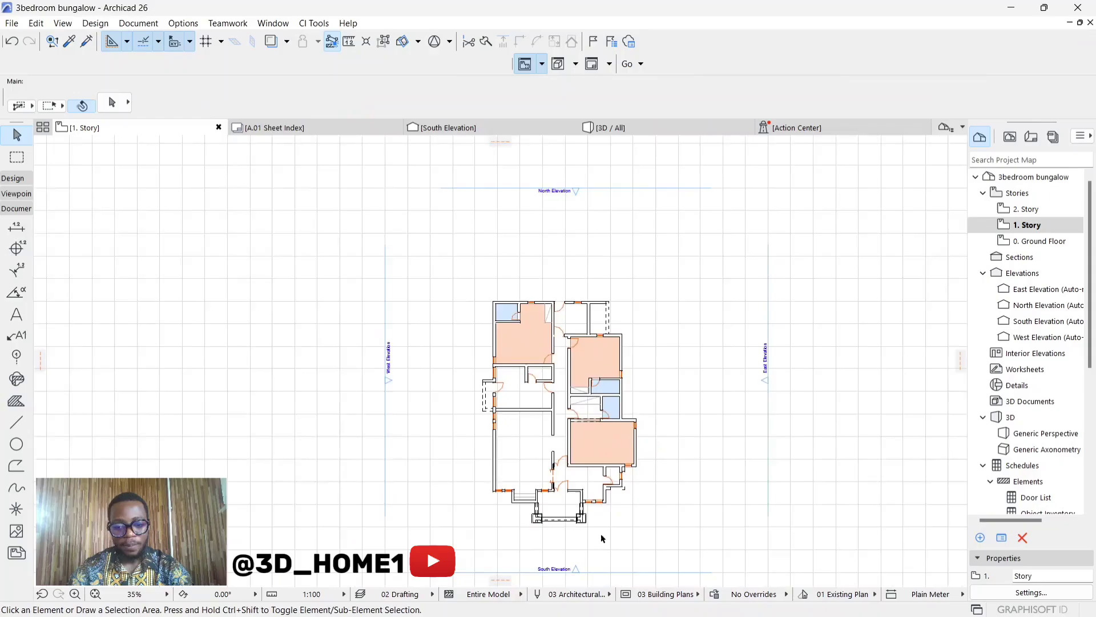
Step: Set the fill foreground pen to dark red pen 12 and fill the L-shaped room beside the south porch with the Magic Wand
{"action": "scroll", "coordinate": [602, 537], "scroll_direction": "up", "scroll_amount": 3}
{"action": "left_click", "coordinate": [16, 400]}
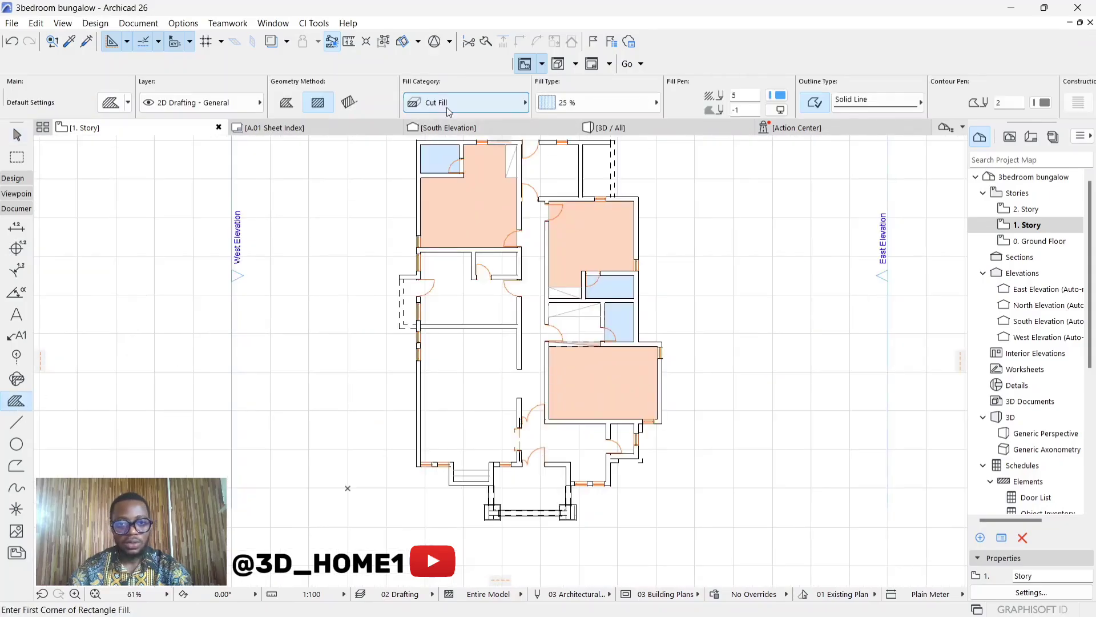
{"action": "left_click", "coordinate": [777, 95]}
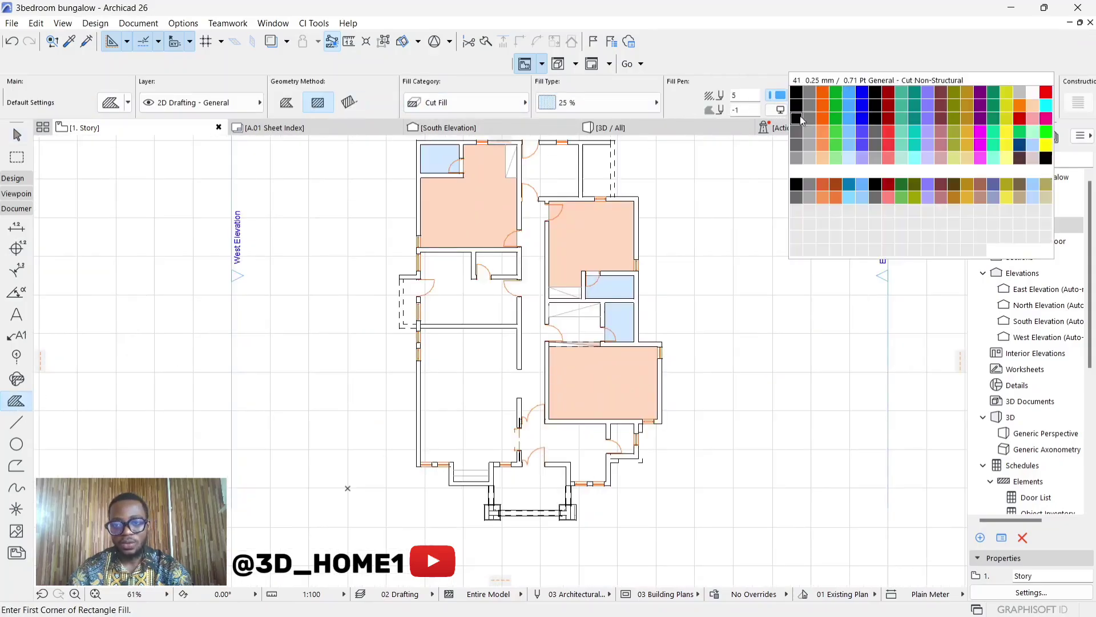
{"action": "left_click", "coordinate": [941, 97]}
{"action": "scroll", "coordinate": [578, 436], "scroll_direction": "up", "scroll_amount": 3}
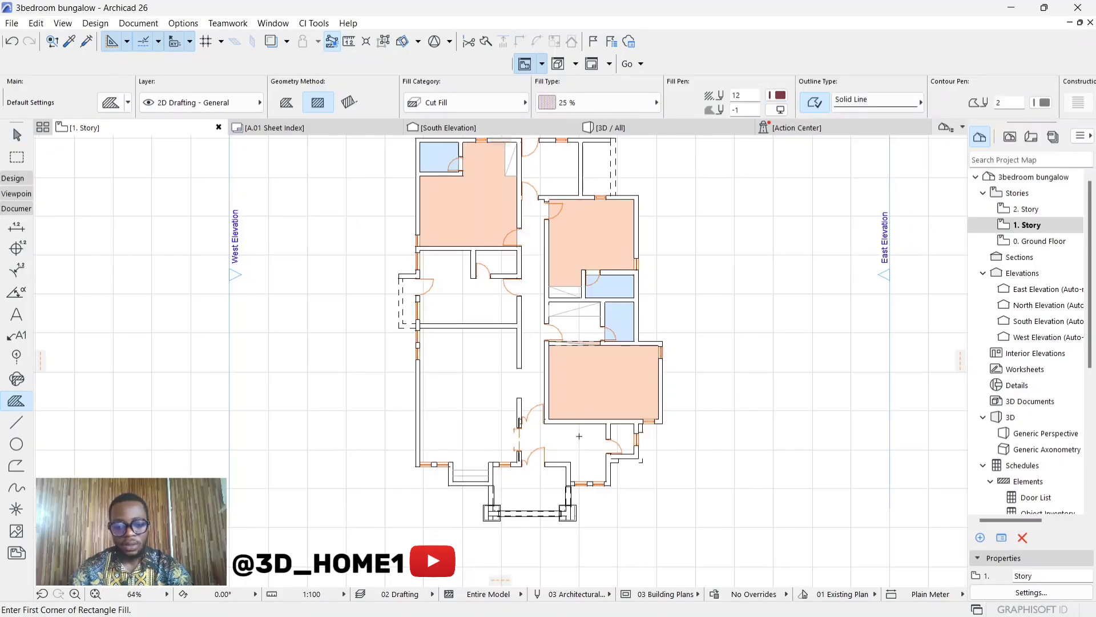
{"action": "left_click", "coordinate": [575, 446]}
{"action": "scroll", "coordinate": [507, 417], "scroll_direction": "down", "scroll_amount": 4}
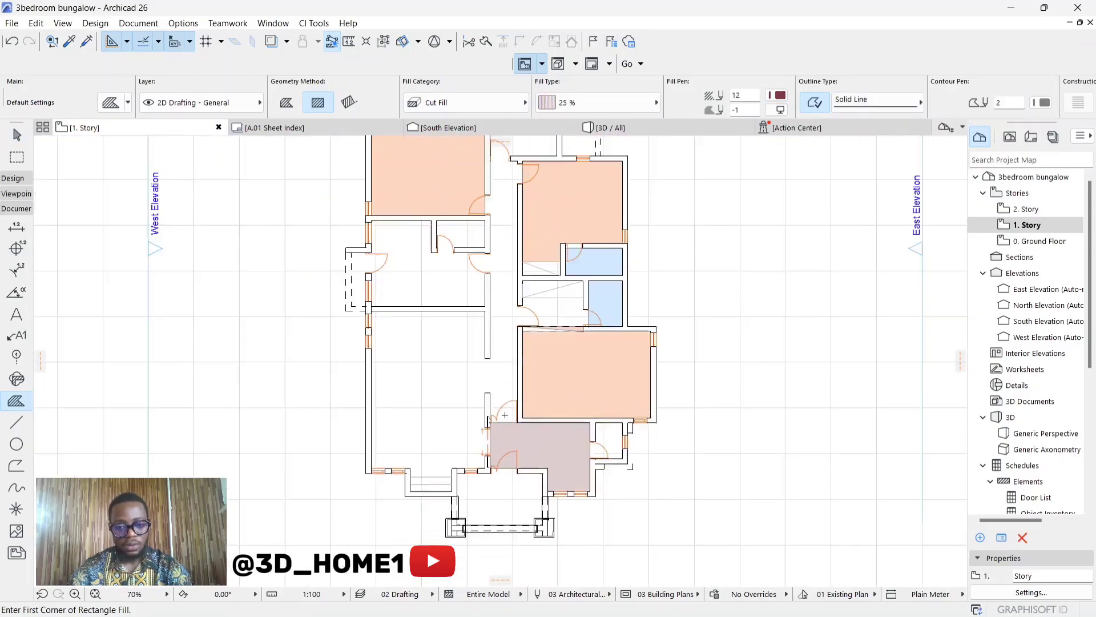
{"action": "scroll", "coordinate": [451, 313], "scroll_direction": "up", "scroll_amount": 4}
{"action": "scroll", "coordinate": [453, 314], "scroll_direction": "down", "scroll_amount": 3}
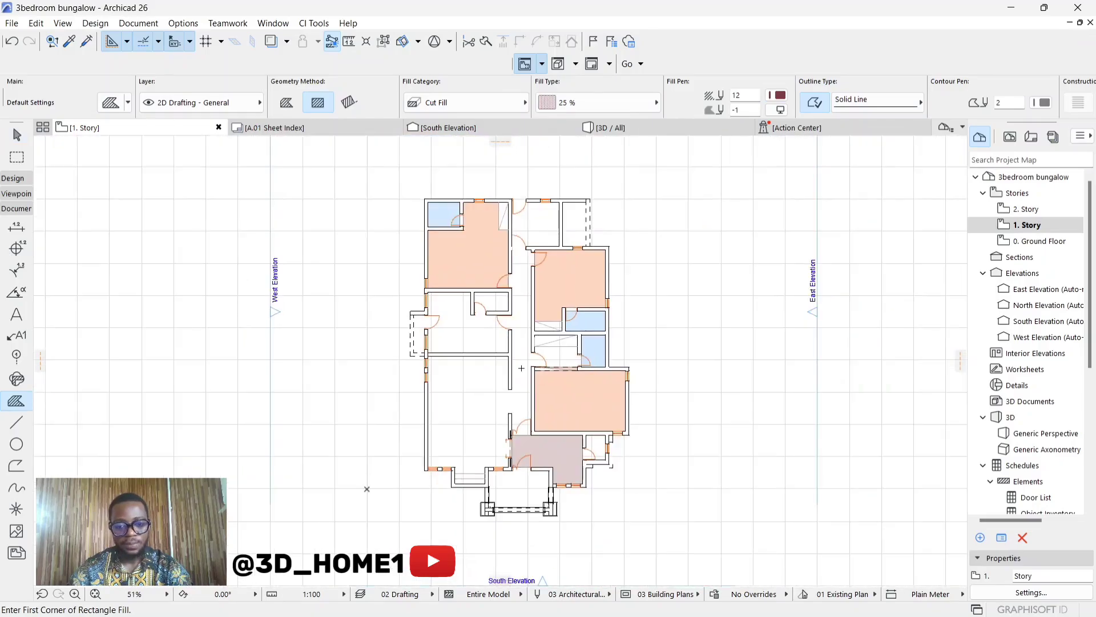
Step: Draw two dashed lines along both wall faces across the opening between the large southwest room and the corridor
{"action": "scroll", "coordinate": [512, 335], "scroll_direction": "up", "scroll_amount": 3}
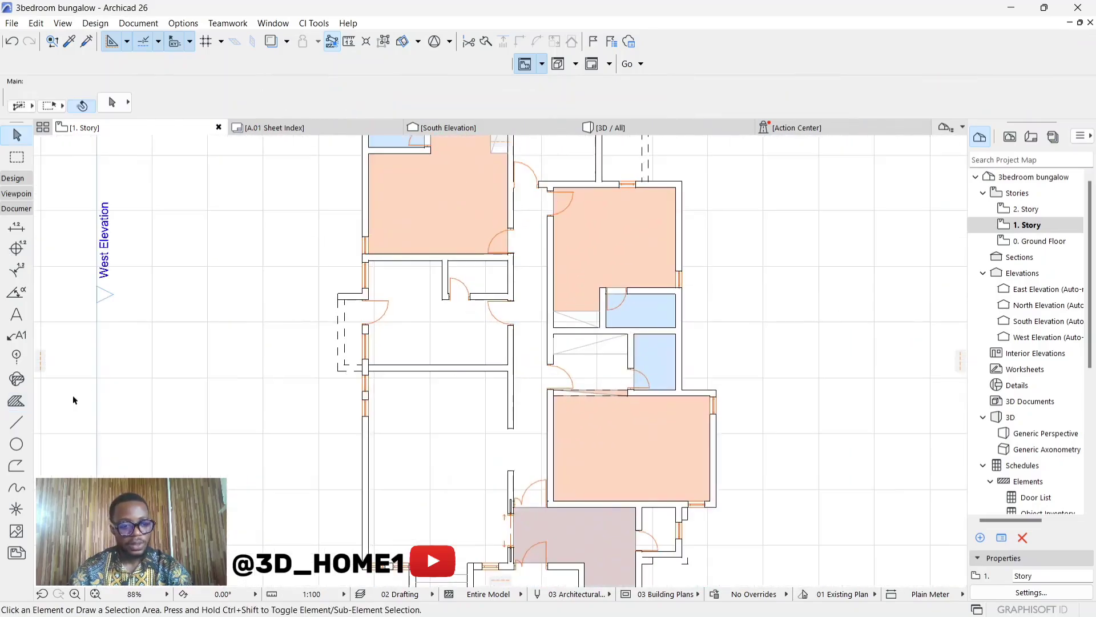
{"action": "left_click", "coordinate": [16, 421]}
{"action": "left_click", "coordinate": [512, 427]}
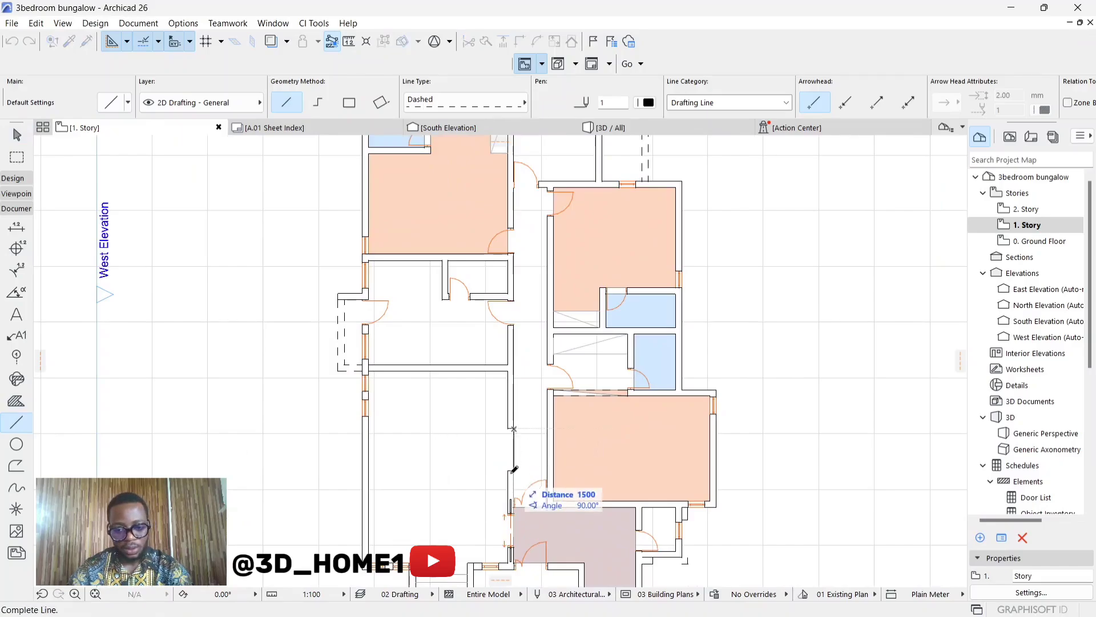
{"action": "left_click", "coordinate": [512, 471]}
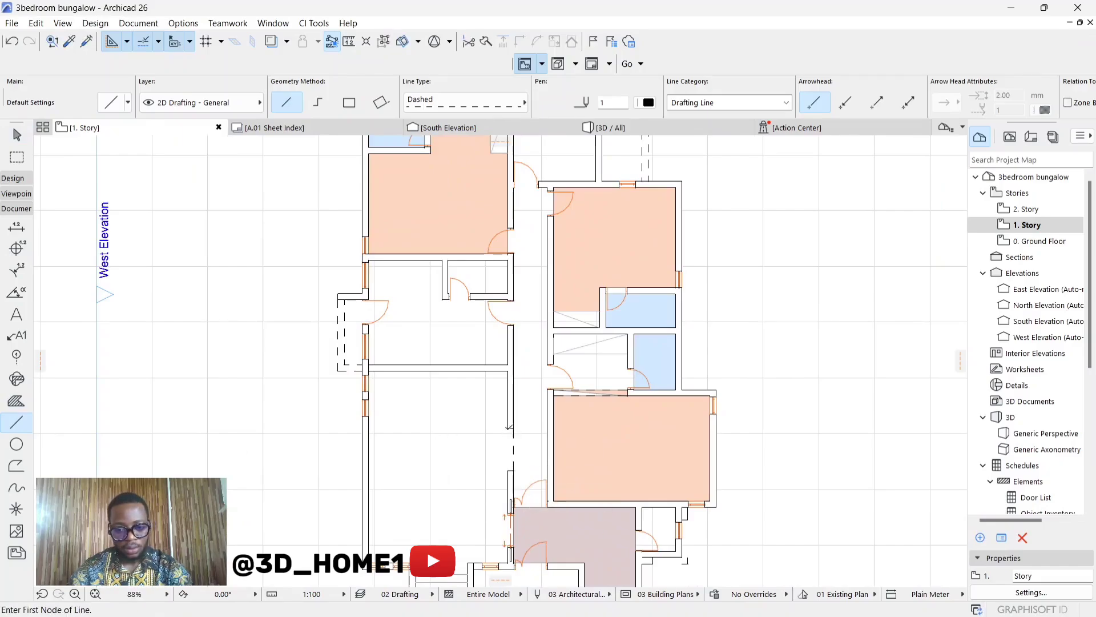
{"action": "left_click", "coordinate": [509, 428]}
{"action": "left_click", "coordinate": [509, 470]}
{"action": "key", "text": "Escape"}
{"action": "scroll", "coordinate": [475, 411], "scroll_direction": "down", "scroll_amount": 1}
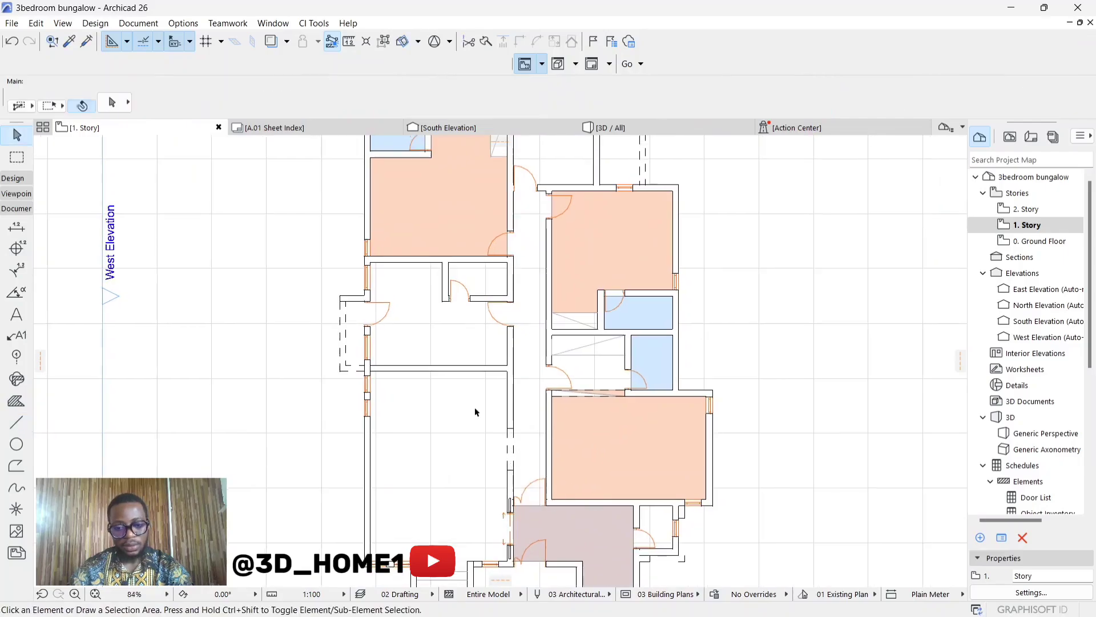
{"action": "scroll", "coordinate": [474, 407], "scroll_direction": "down", "scroll_amount": 3}
{"action": "scroll", "coordinate": [495, 366], "scroll_direction": "up", "scroll_amount": 2}
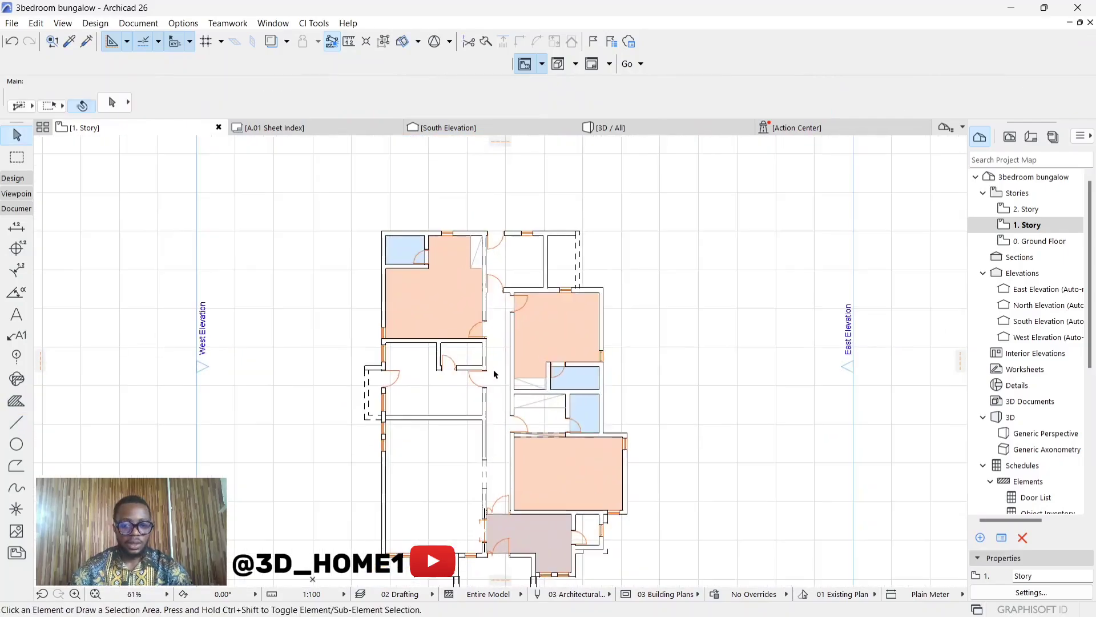
{"action": "scroll", "coordinate": [446, 307], "scroll_direction": "up", "scroll_amount": 2}
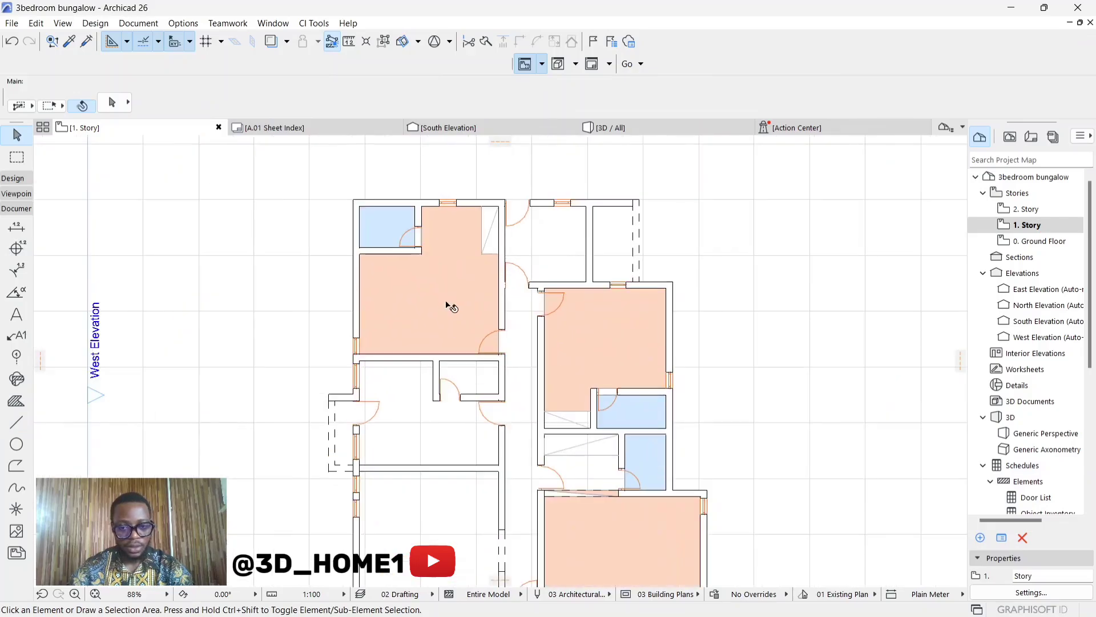
{"action": "scroll", "coordinate": [451, 236], "scroll_direction": "down", "scroll_amount": 6}
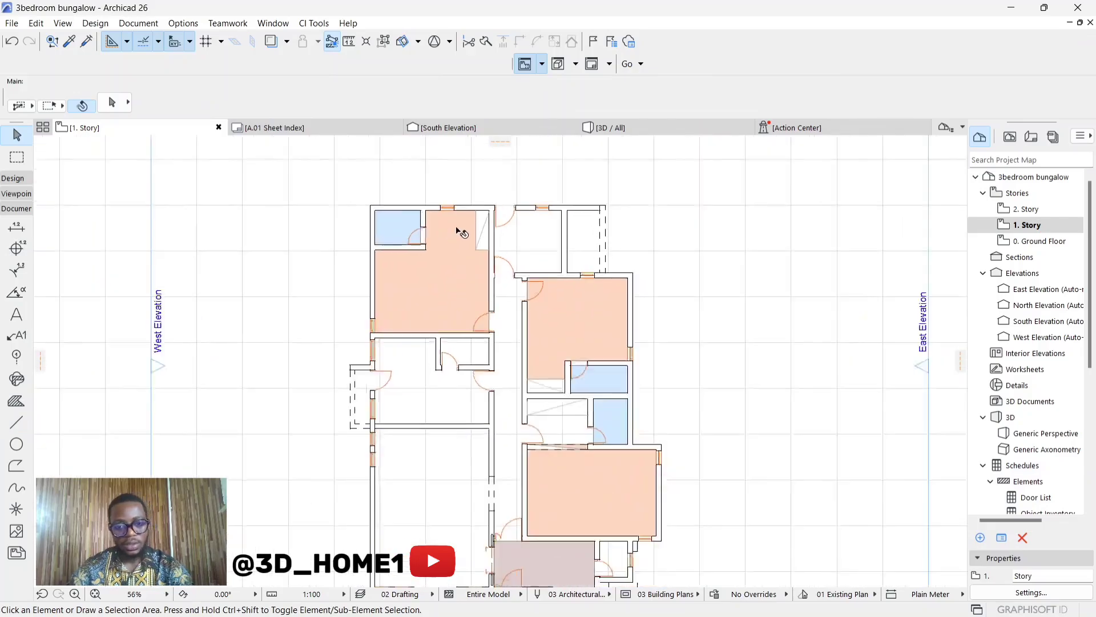
{"action": "scroll", "coordinate": [455, 260], "scroll_direction": "up", "scroll_amount": 2}
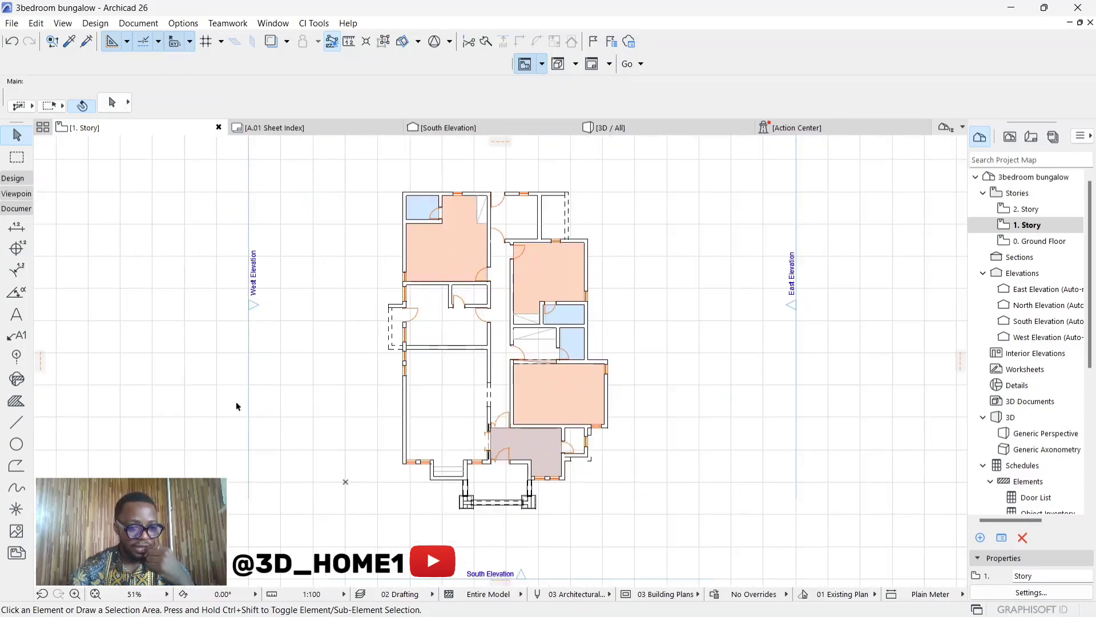
Step: Add pen 12 cut fills with the Magic Wand to the large southwest room, the room north of it and the central corridor
{"action": "scroll", "coordinate": [394, 327], "scroll_direction": "up", "scroll_amount": 3}
{"action": "left_click", "coordinate": [16, 402]}
{"action": "scroll", "coordinate": [354, 380], "scroll_direction": "down", "scroll_amount": 5}
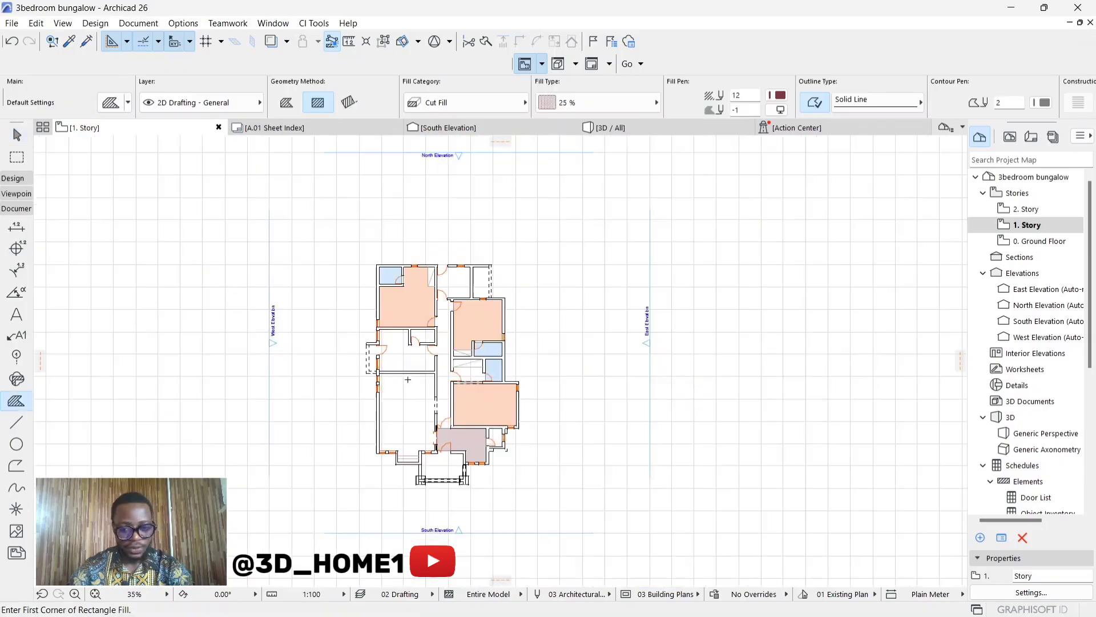
{"action": "scroll", "coordinate": [413, 350], "scroll_direction": "up", "scroll_amount": 3}
{"action": "left_click", "coordinate": [404, 390]}
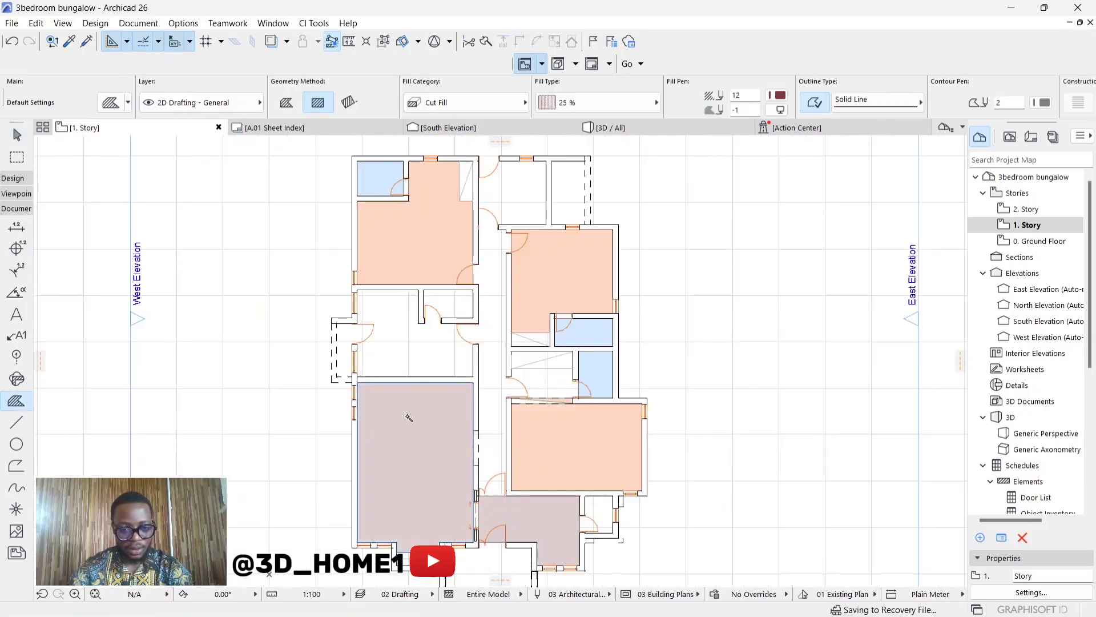
{"action": "left_click", "coordinate": [410, 349]}
{"action": "left_click", "coordinate": [492, 341]}
{"action": "scroll", "coordinate": [491, 337], "scroll_direction": "down", "scroll_amount": 2}
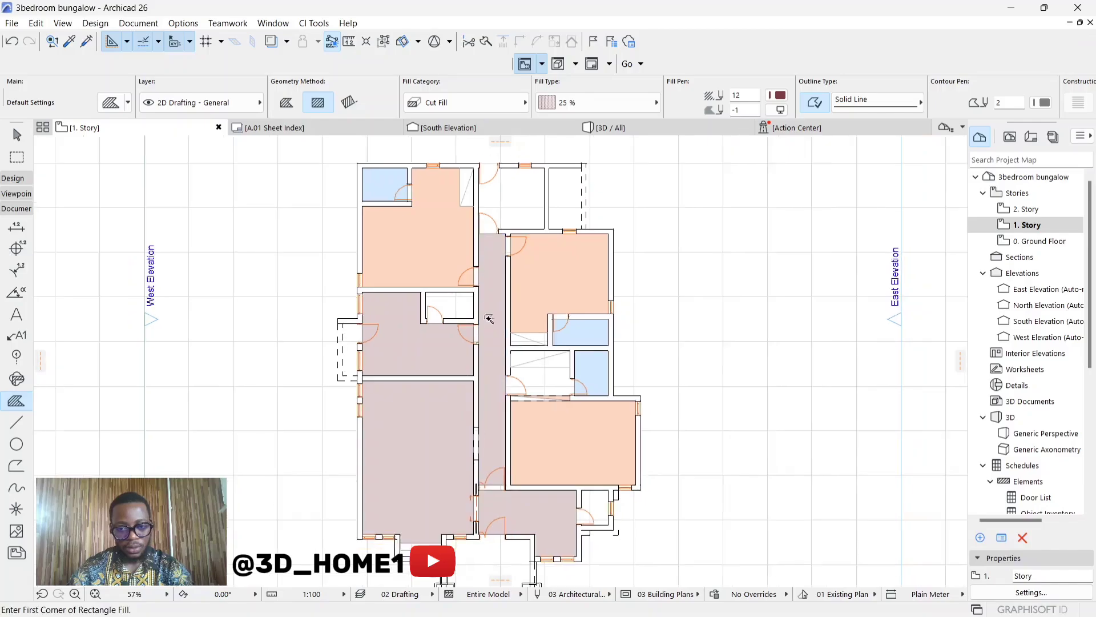
Step: Add pen 12 fills with the Magic Wand to the north-central room, the northeast porch and the south porch
{"action": "scroll", "coordinate": [517, 244], "scroll_direction": "up", "scroll_amount": 2}
{"action": "left_click", "coordinate": [517, 244]}
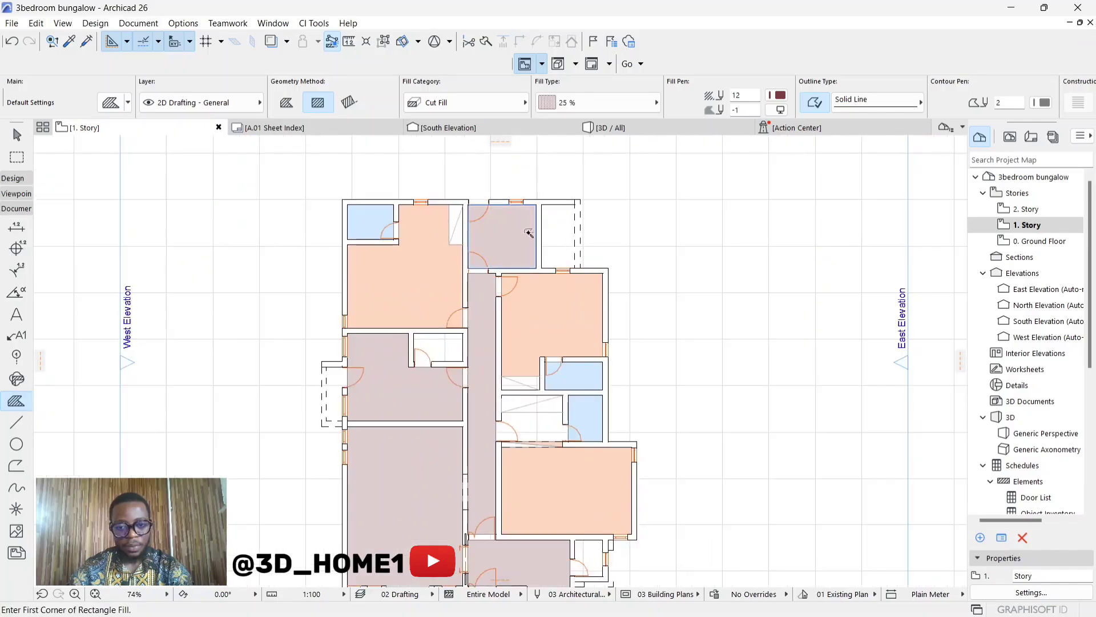
{"action": "scroll", "coordinate": [527, 261], "scroll_direction": "down", "scroll_amount": 3}
{"action": "scroll", "coordinate": [537, 245], "scroll_direction": "up", "scroll_amount": 2}
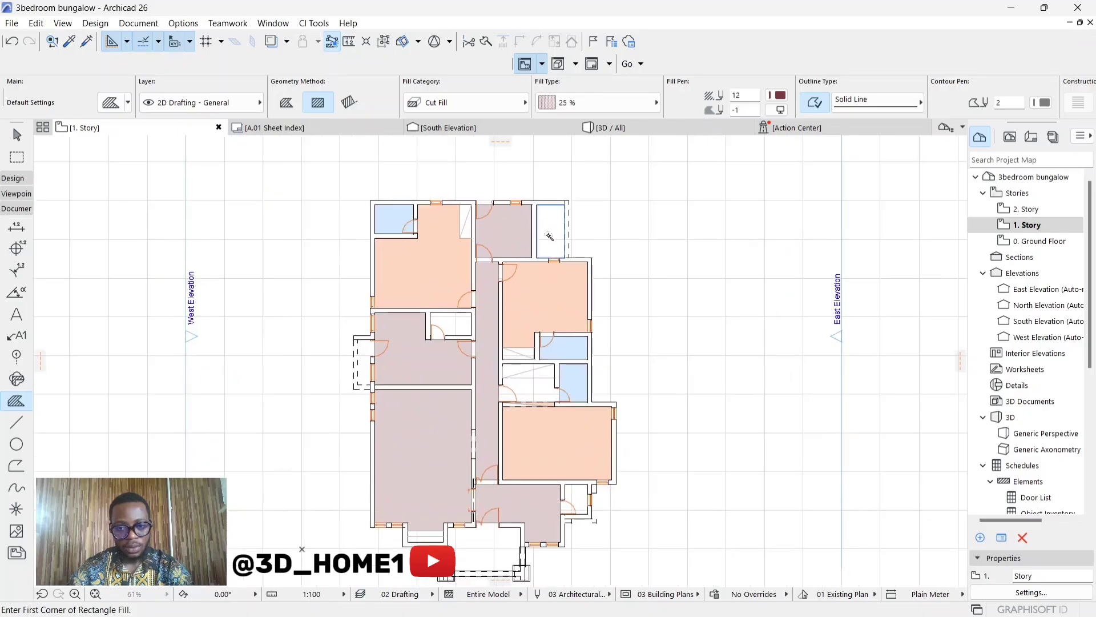
{"action": "left_click", "coordinate": [485, 545]}
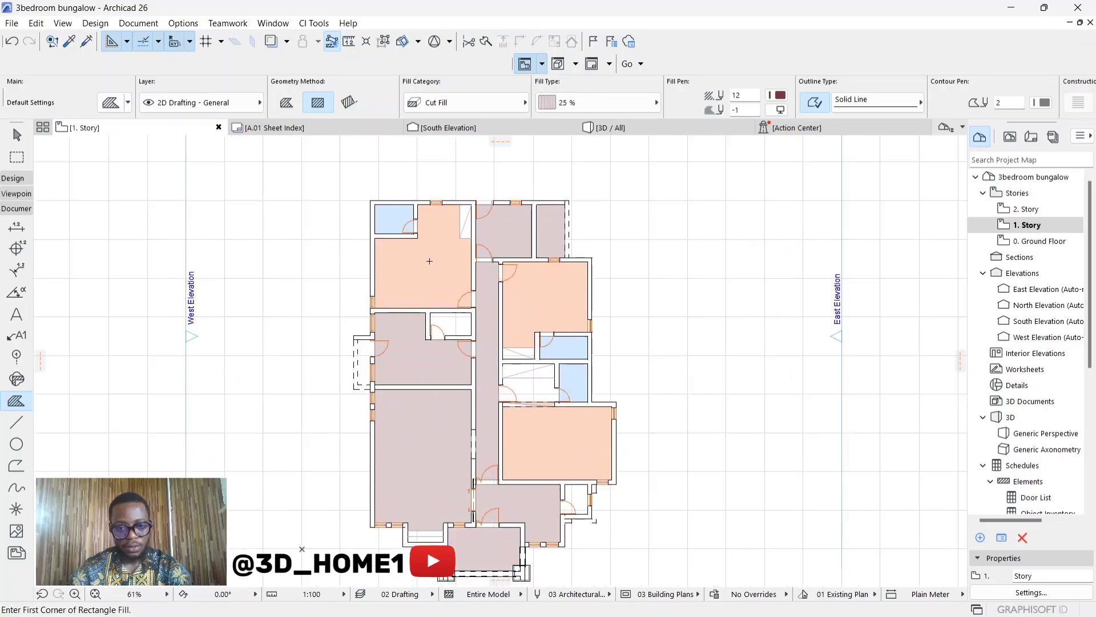
Step: Change the foreground pen of both porch fills to light pen 39
{"action": "scroll", "coordinate": [429, 261], "scroll_direction": "down", "scroll_amount": 3}
{"action": "key", "text": "Escape"}
{"action": "left_click", "coordinate": [460, 451]}
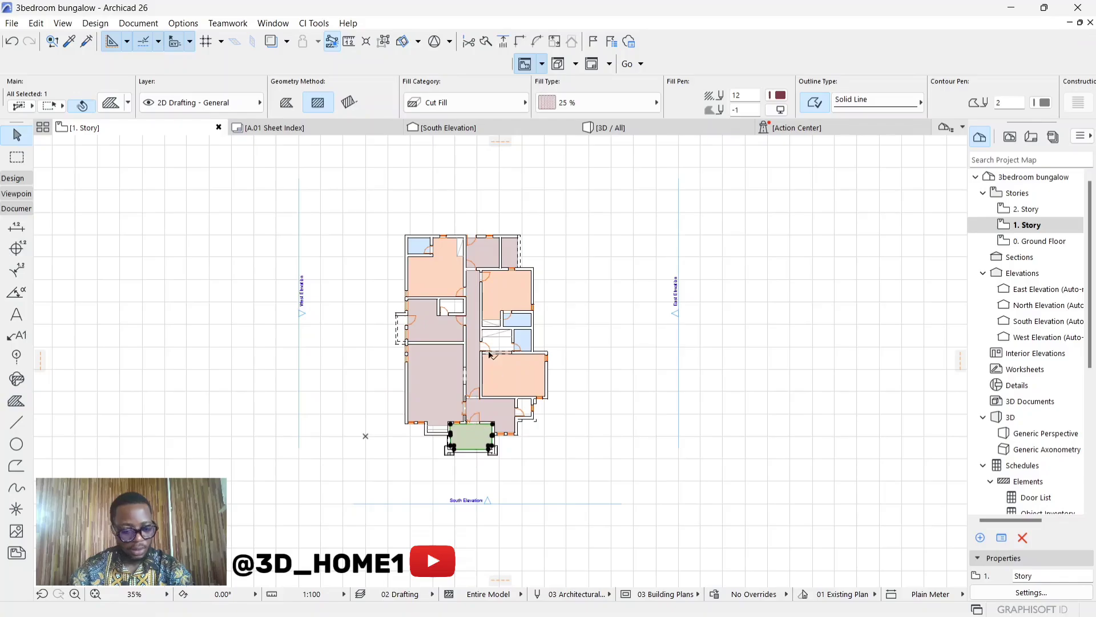
{"action": "scroll", "coordinate": [489, 355], "scroll_direction": "up", "scroll_amount": 3}
{"action": "left_click", "coordinate": [522, 191], "text": "shift"}
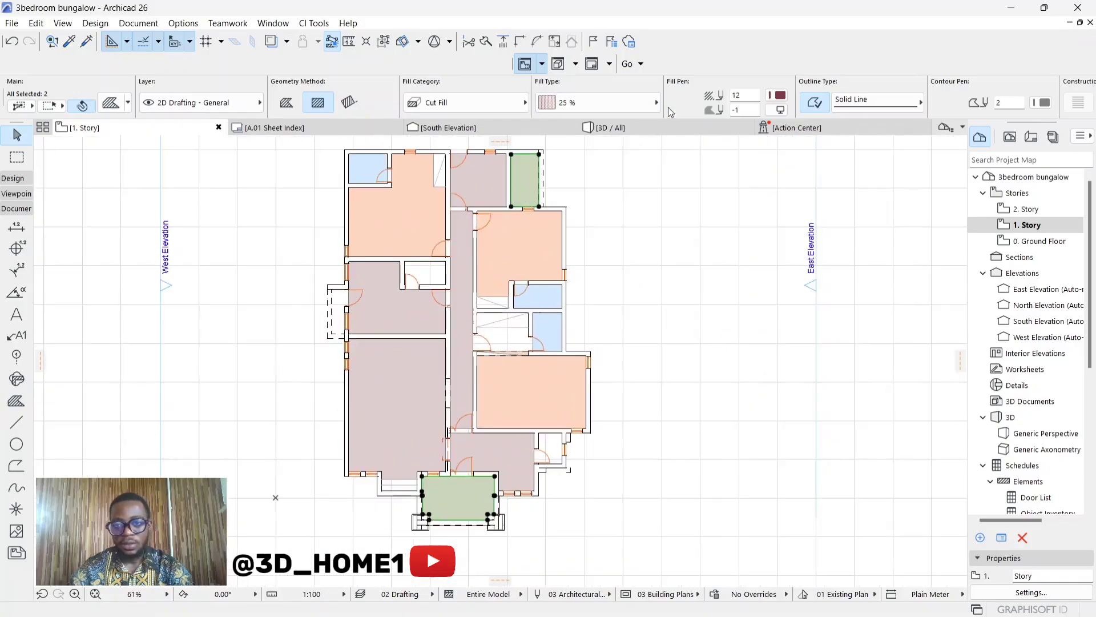
{"action": "left_click", "coordinate": [780, 94]}
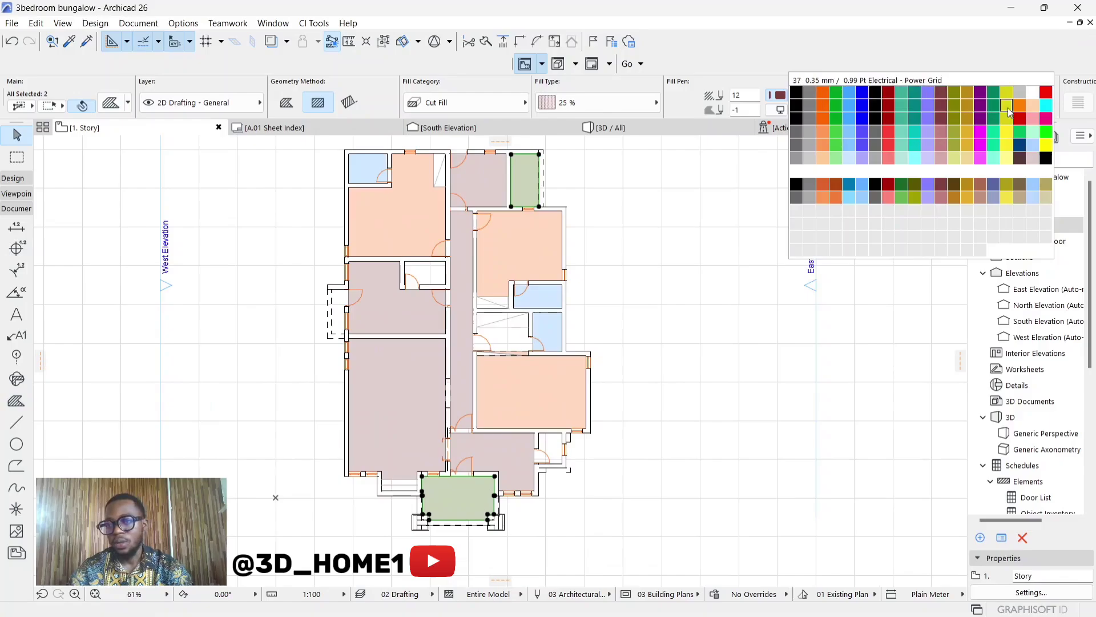
{"action": "left_click", "coordinate": [1034, 106]}
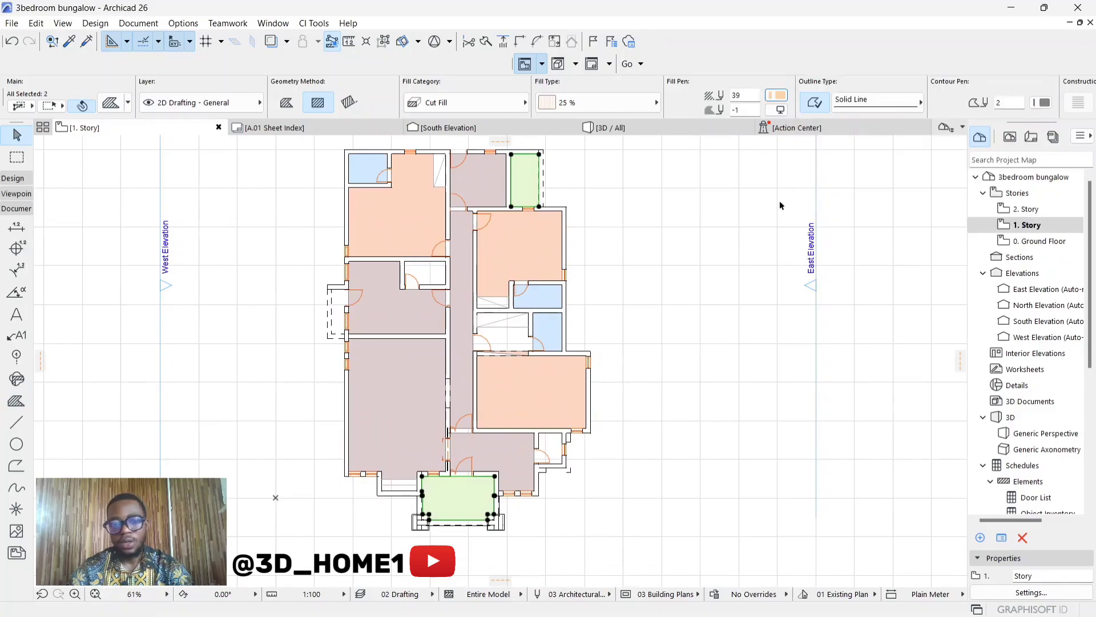
{"action": "left_click", "coordinate": [750, 211]}
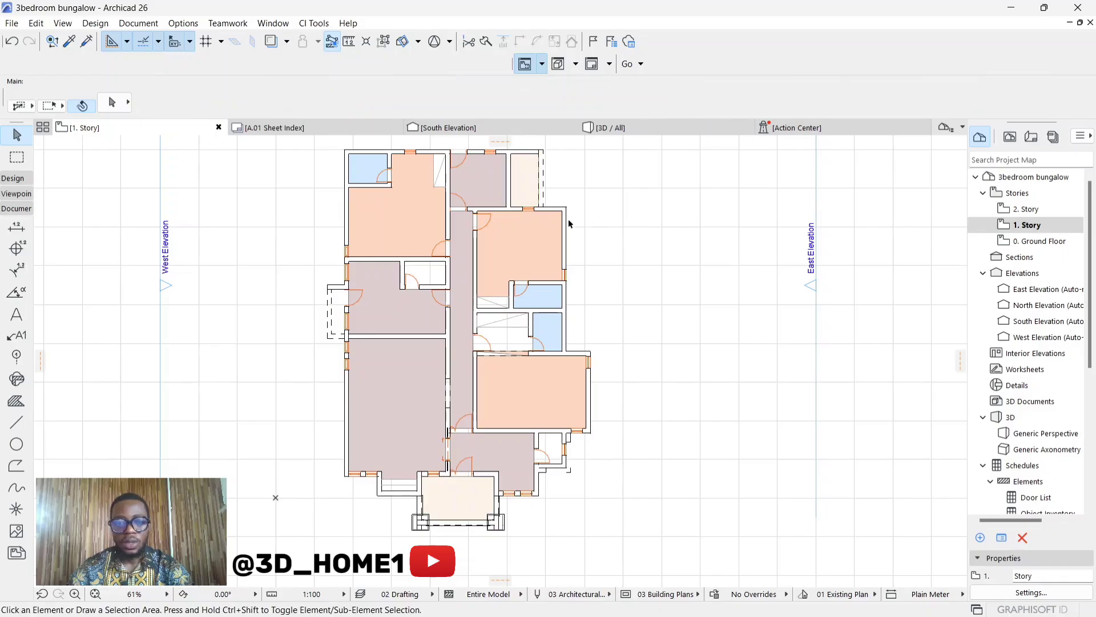
Step: Select the fills of the large southwest room and the L-shaped entrance room and set their foreground pen to 12
{"action": "left_click", "coordinate": [404, 396]}
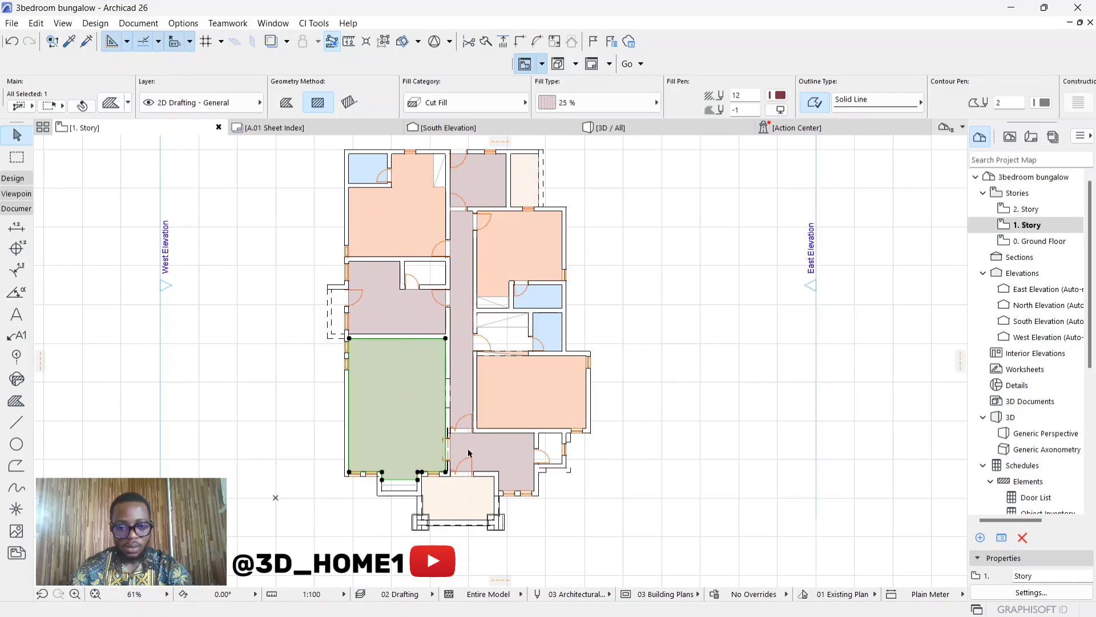
{"action": "left_click", "coordinate": [499, 456]}
{"action": "key", "text": "space"}
{"action": "left_click", "coordinate": [419, 436]}
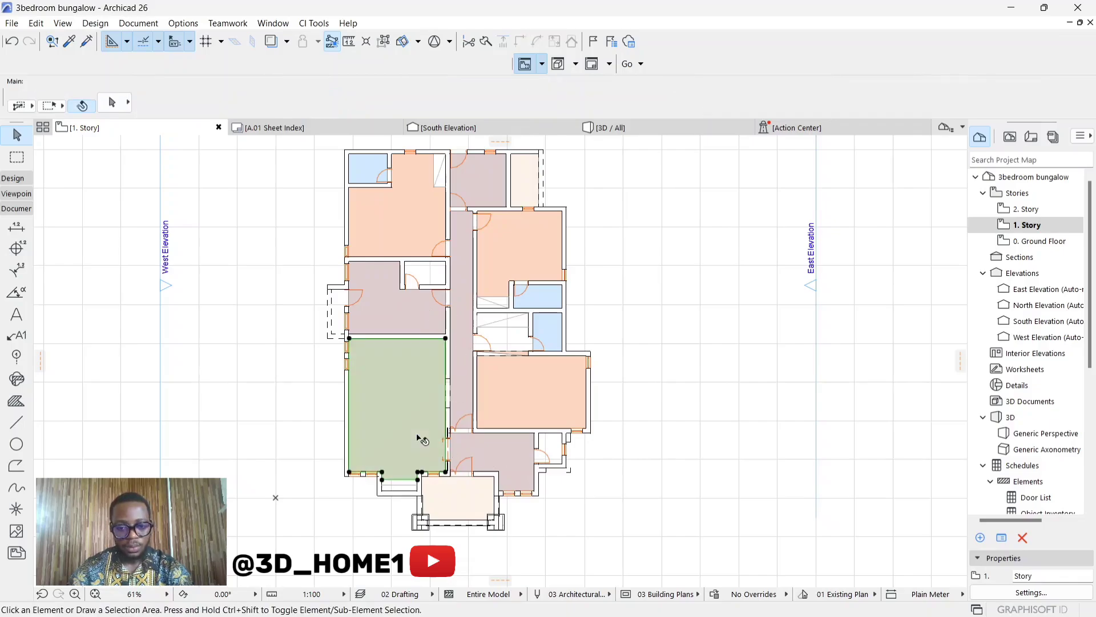
{"action": "left_click", "coordinate": [517, 461], "text": "shift"}
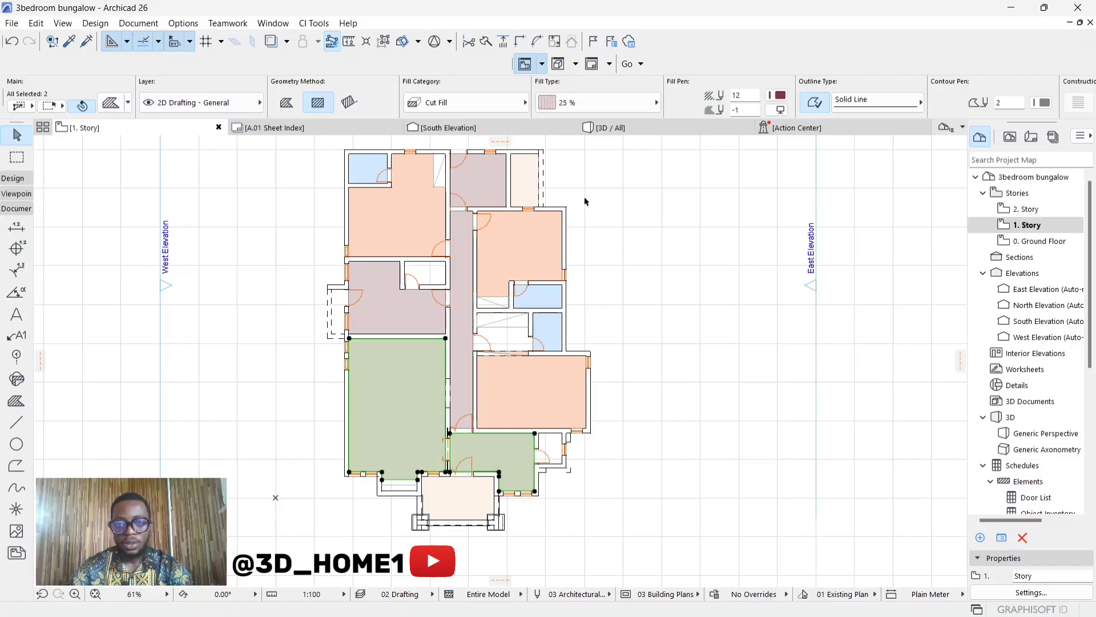
{"action": "left_click", "coordinate": [778, 91]}
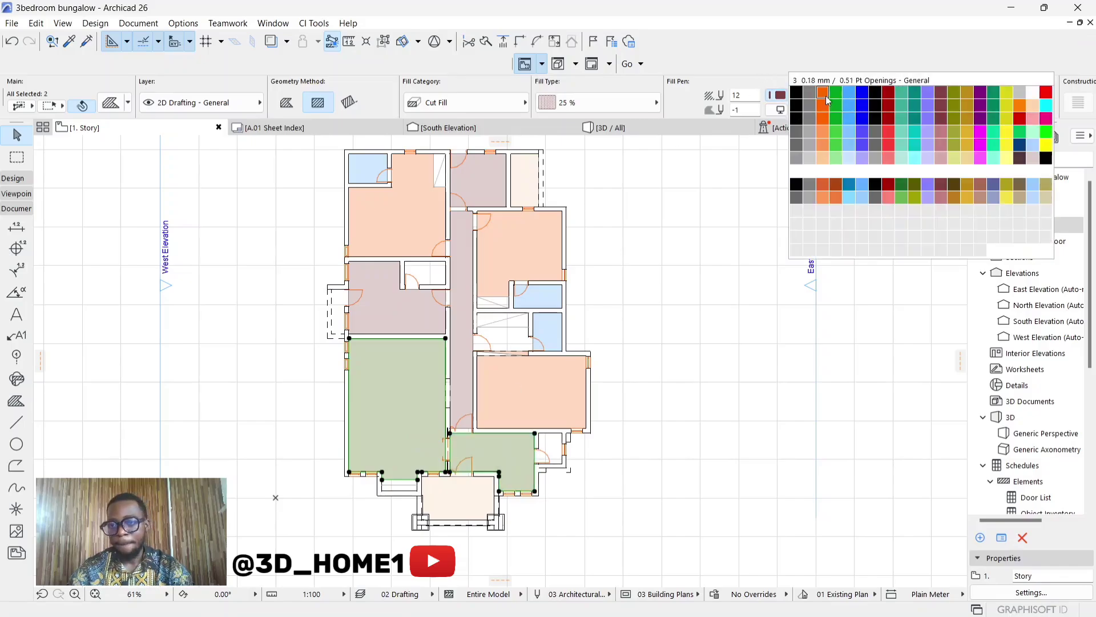
{"action": "left_click", "coordinate": [940, 95]}
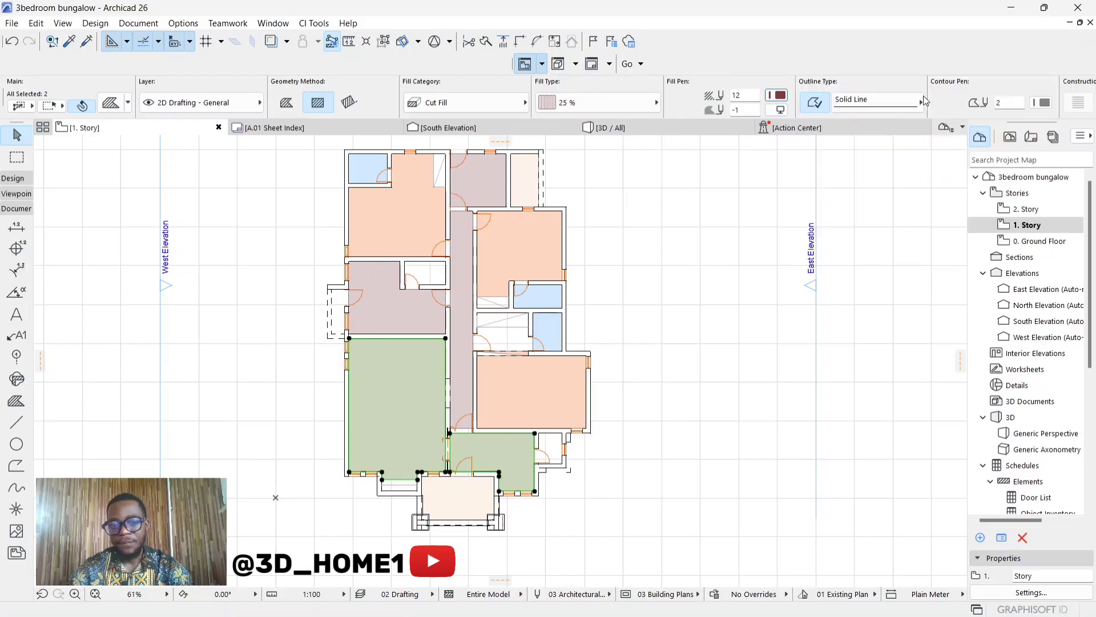
Step: Set the foreground pen of the central corridor's fill to pen 10
{"action": "left_click", "coordinate": [707, 232]}
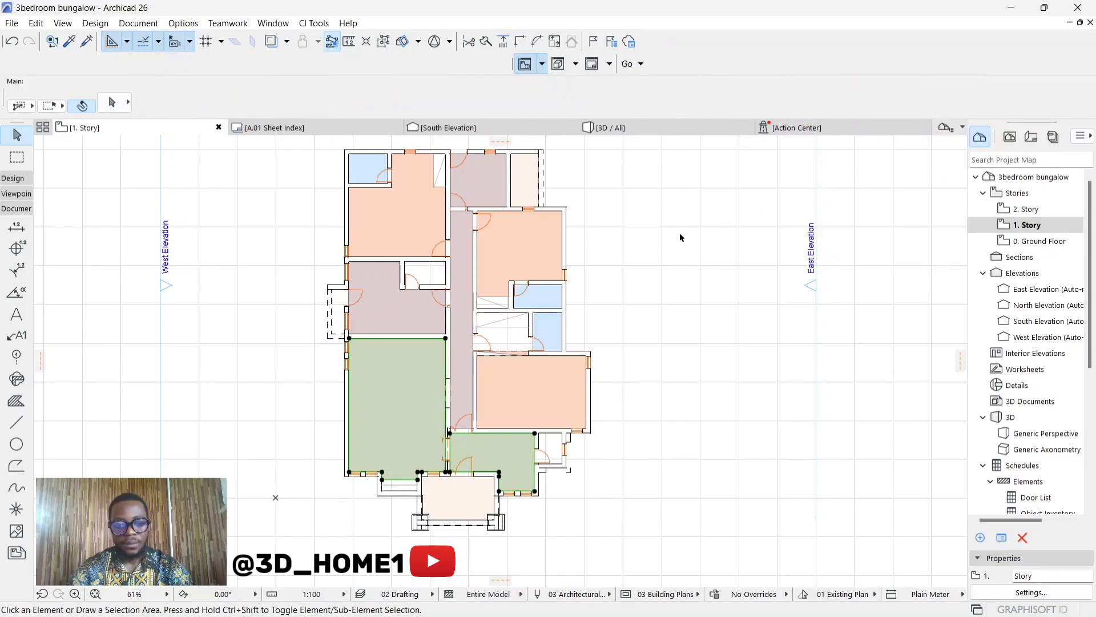
{"action": "left_click", "coordinate": [416, 316]}
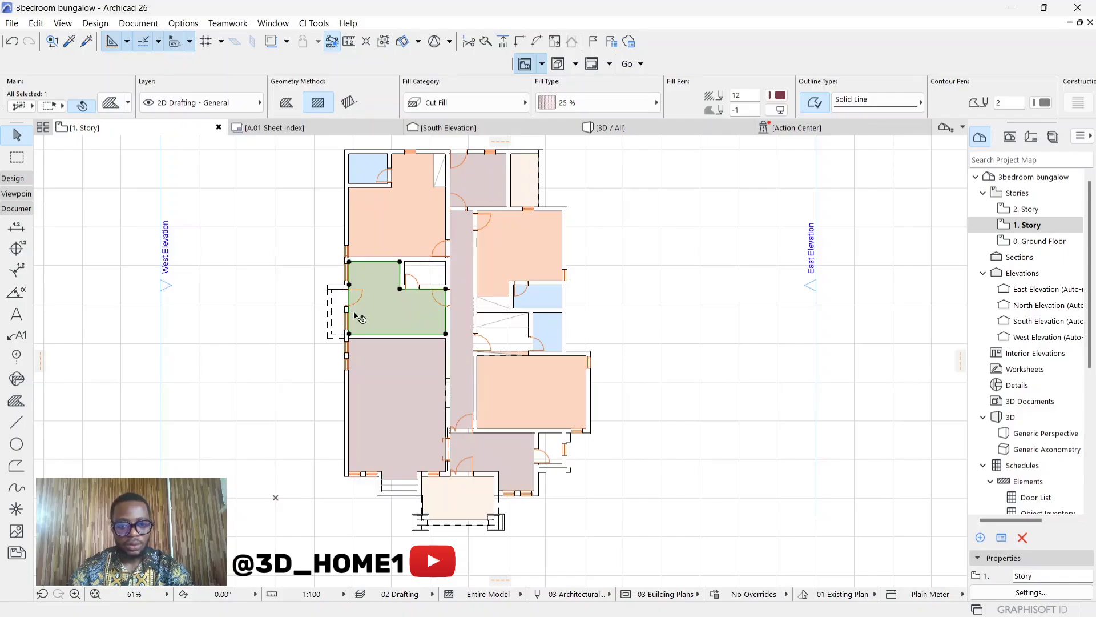
{"action": "key", "text": "Escape"}
{"action": "left_click", "coordinate": [460, 349]}
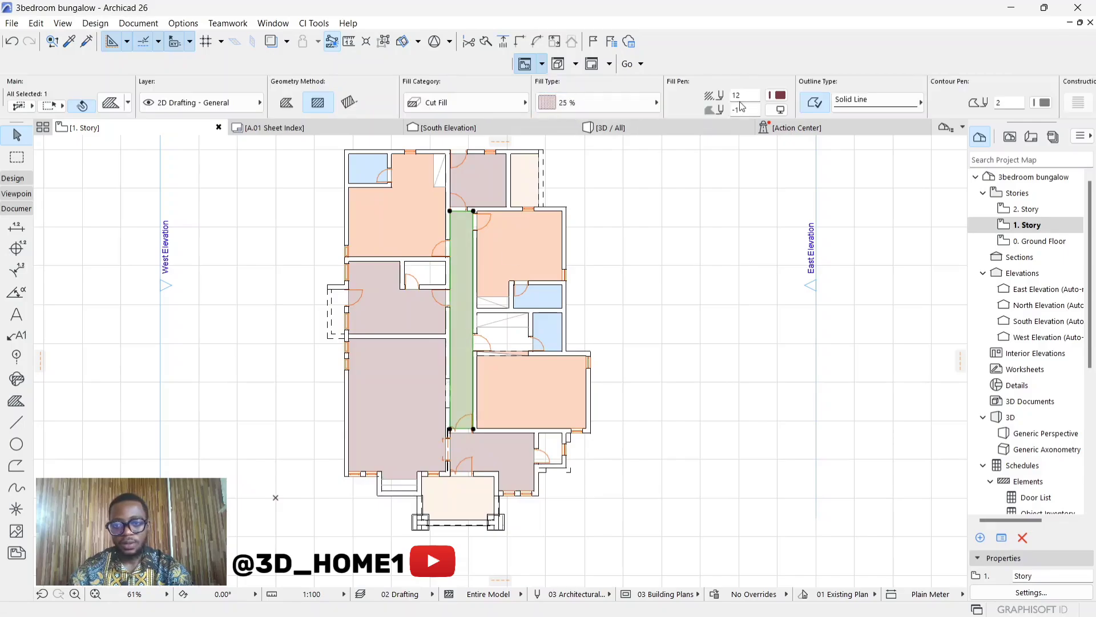
{"action": "left_click", "coordinate": [779, 95]}
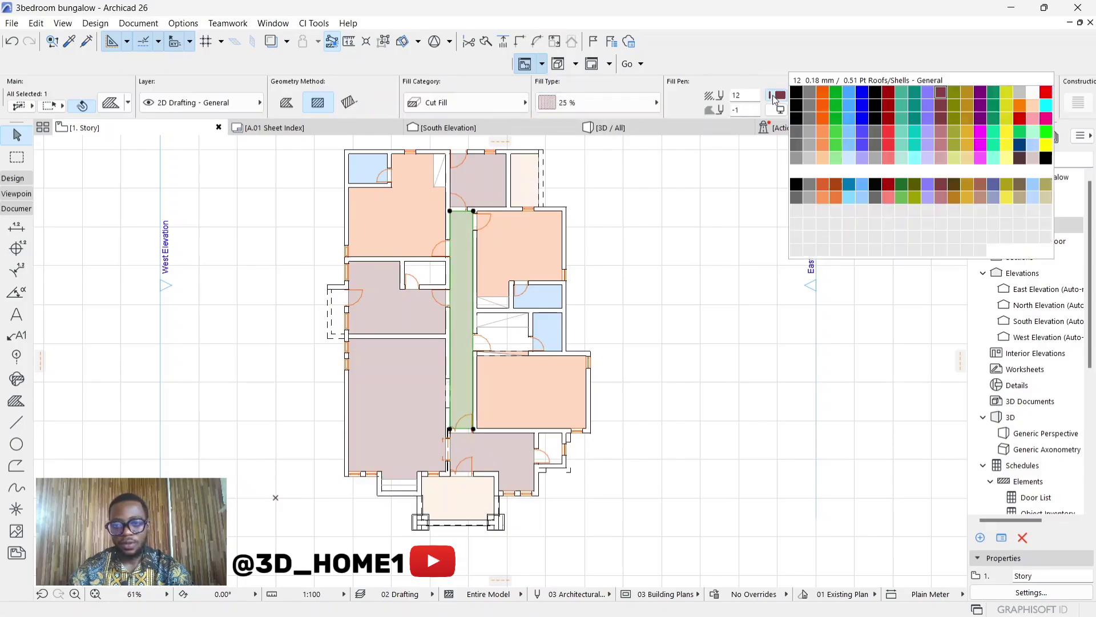
{"action": "left_click", "coordinate": [913, 94]}
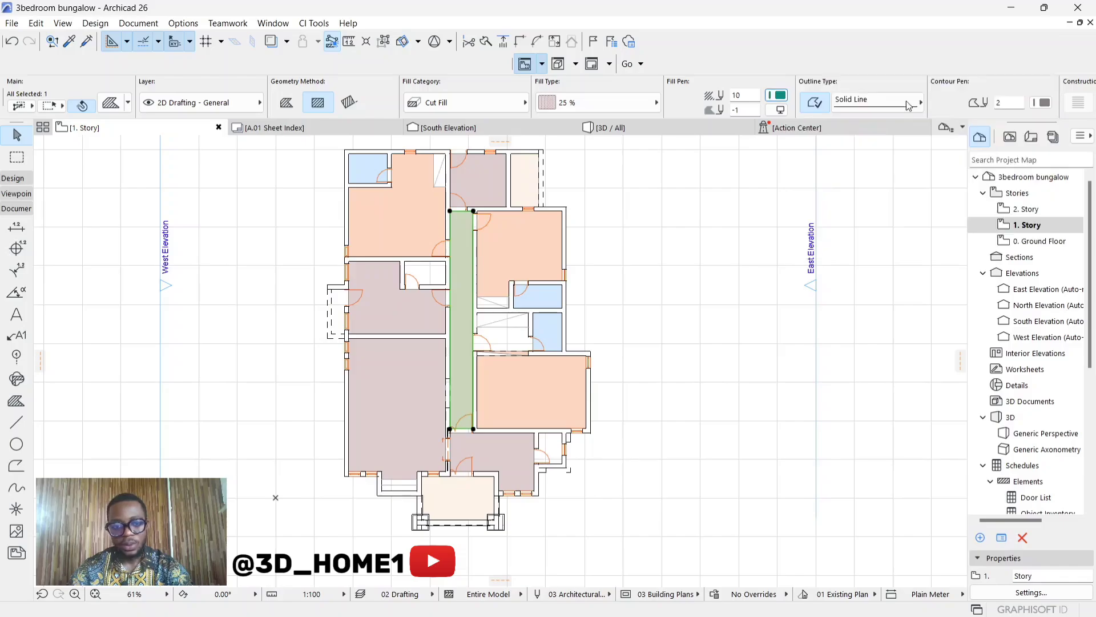
{"action": "left_click", "coordinate": [622, 228]}
{"action": "scroll", "coordinate": [461, 260], "scroll_direction": "up", "scroll_amount": 3}
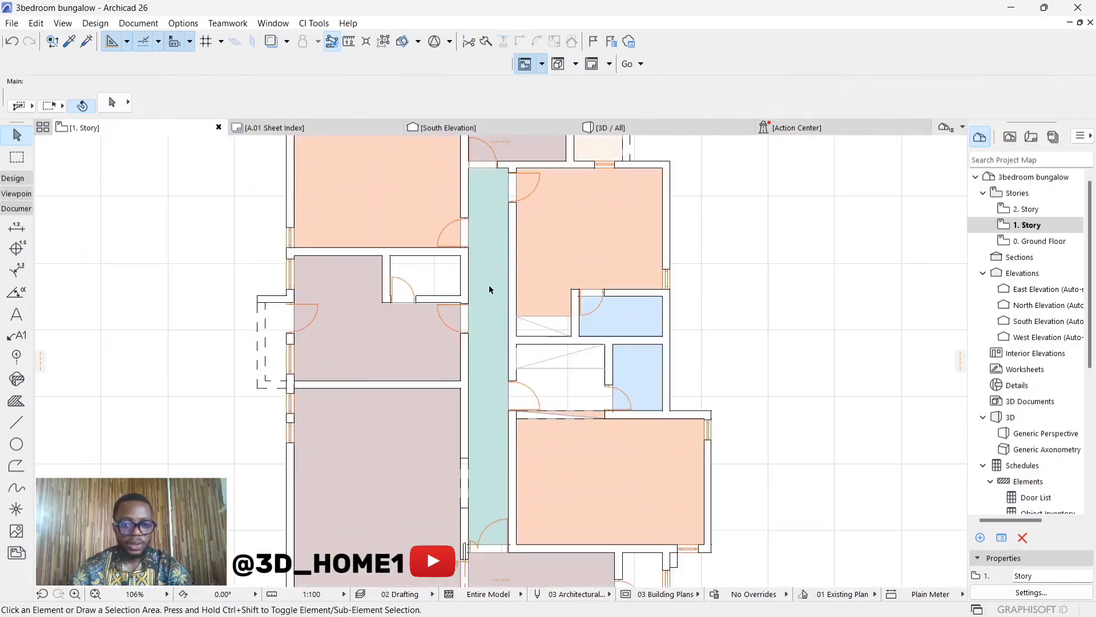
{"action": "scroll", "coordinate": [561, 258], "scroll_direction": "down", "scroll_amount": 4}
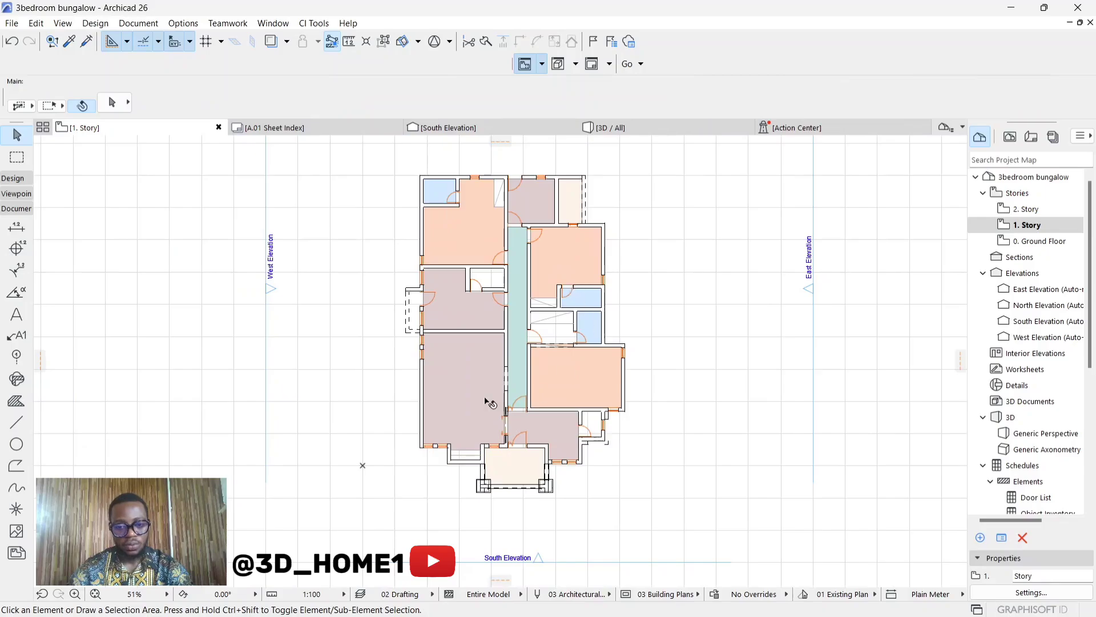
{"action": "scroll", "coordinate": [562, 261], "scroll_direction": "up", "scroll_amount": 3}
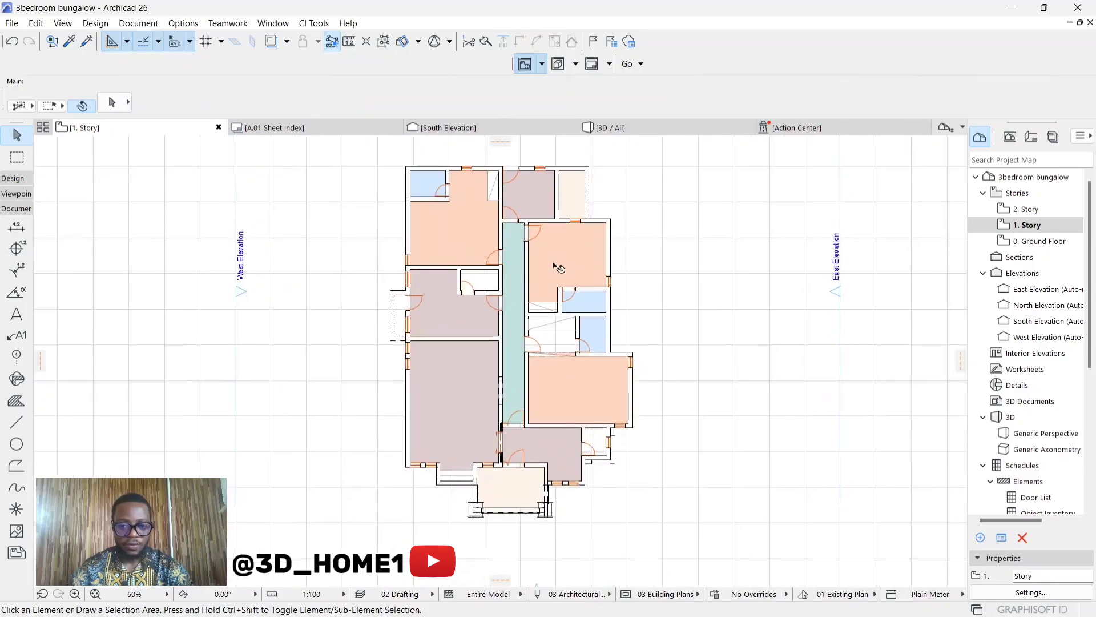
{"action": "scroll", "coordinate": [517, 351], "scroll_direction": "down", "scroll_amount": 2}
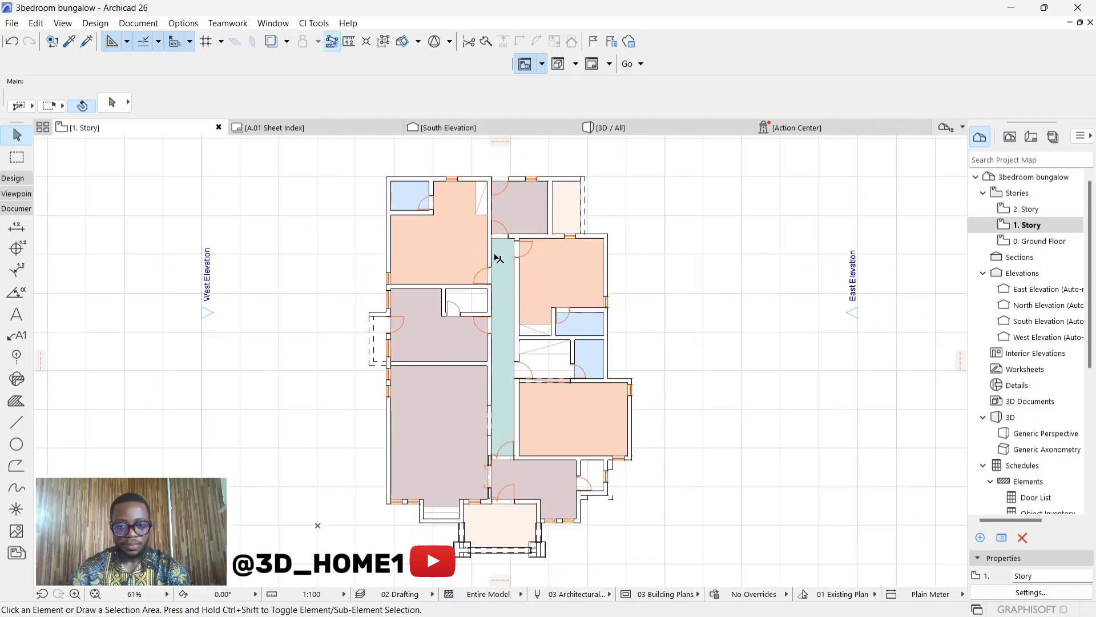
{"action": "scroll", "coordinate": [502, 234], "scroll_direction": "up", "scroll_amount": 3}
{"action": "scroll", "coordinate": [417, 368], "scroll_direction": "down", "scroll_amount": 3}
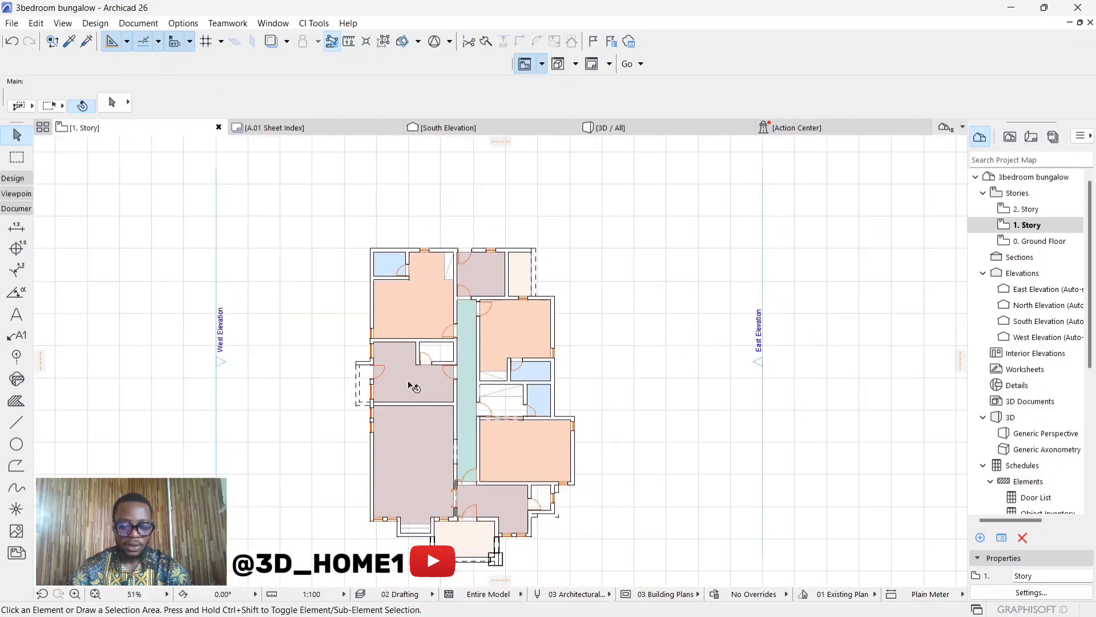
{"action": "left_click", "coordinate": [410, 382]}
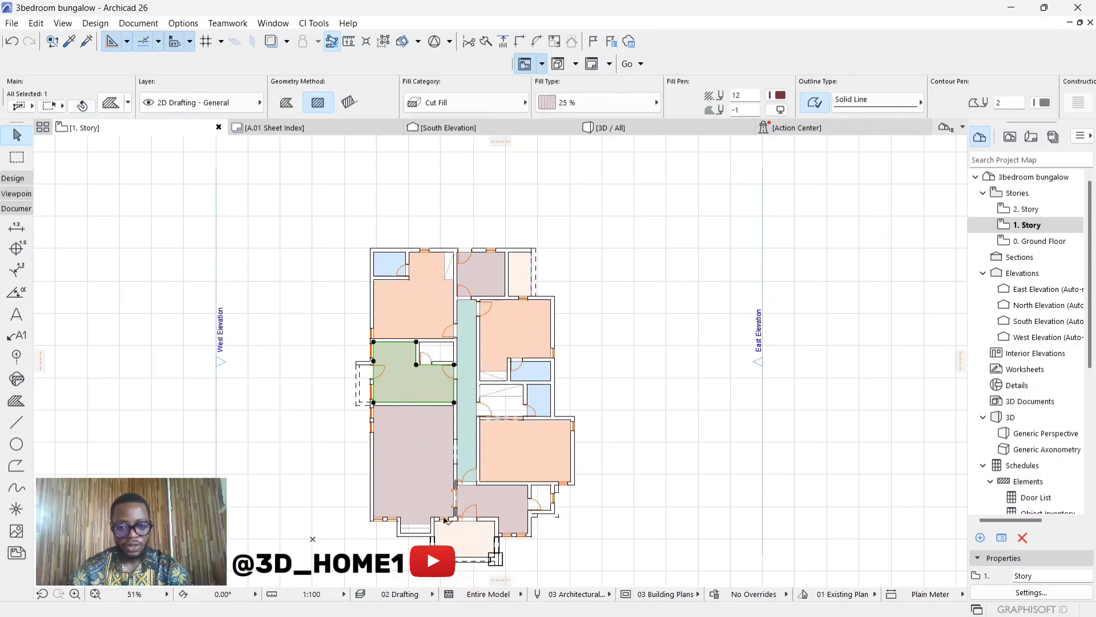
{"action": "key", "text": "Escape"}
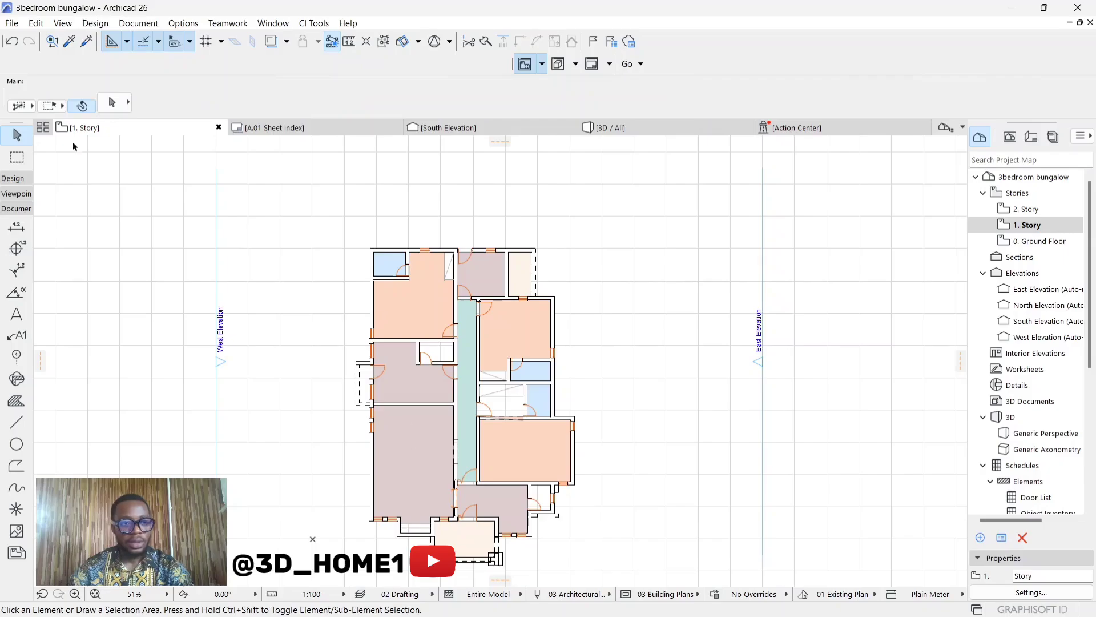
Step: Pick up the south porch's pen 39 fill settings and transfer them to the fill of the room north of the large southwest room
{"action": "left_click", "coordinate": [69, 43]}
{"action": "left_click", "coordinate": [456, 545]}
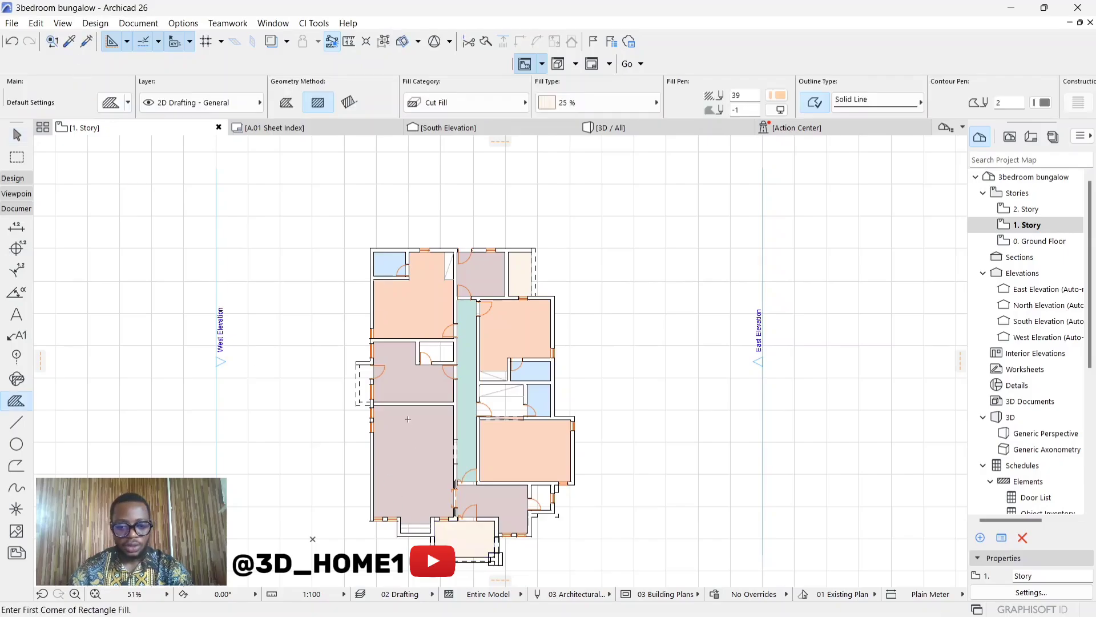
{"action": "scroll", "coordinate": [408, 375], "scroll_direction": "up", "scroll_amount": 4}
{"action": "left_click", "coordinate": [86, 41]}
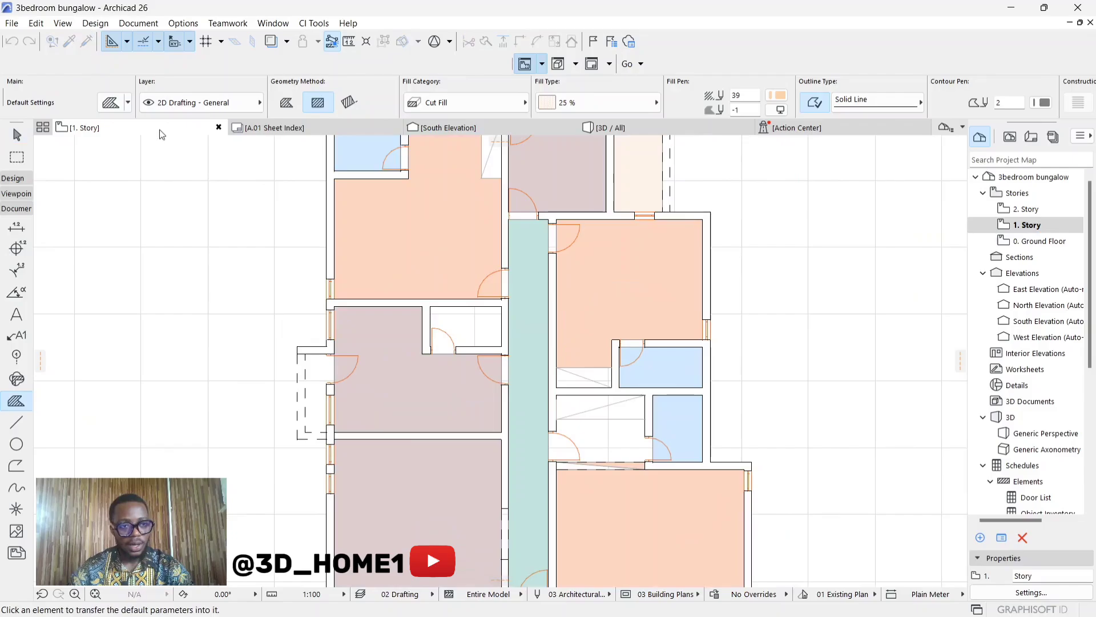
{"action": "left_click", "coordinate": [393, 391]}
{"action": "scroll", "coordinate": [474, 340], "scroll_direction": "down", "scroll_amount": 5}
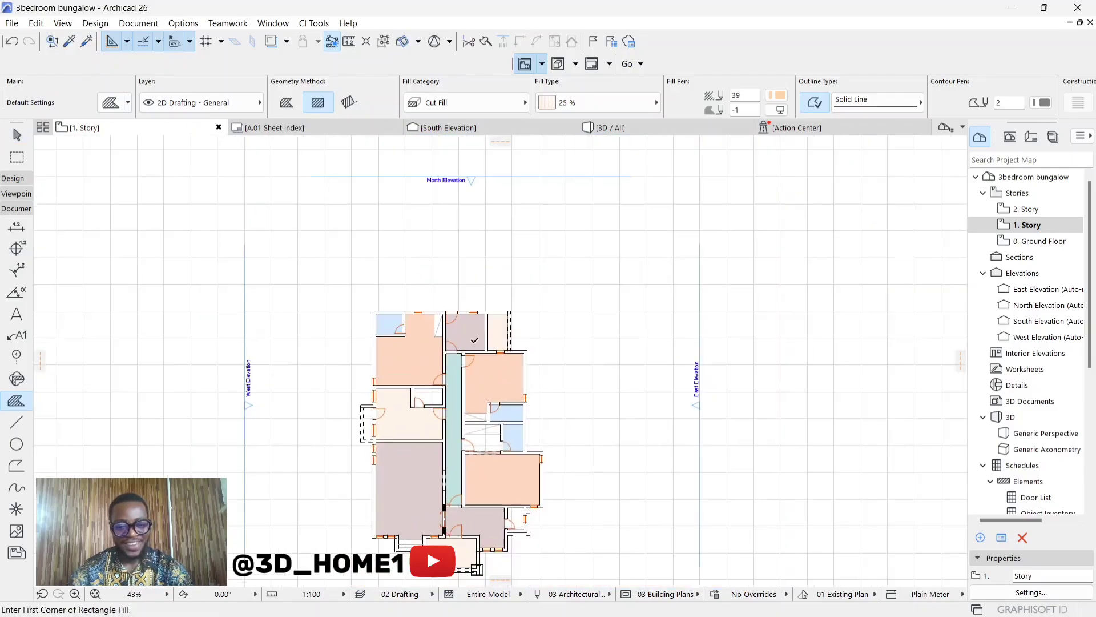
{"action": "scroll", "coordinate": [402, 460], "scroll_direction": "up", "scroll_amount": 4}
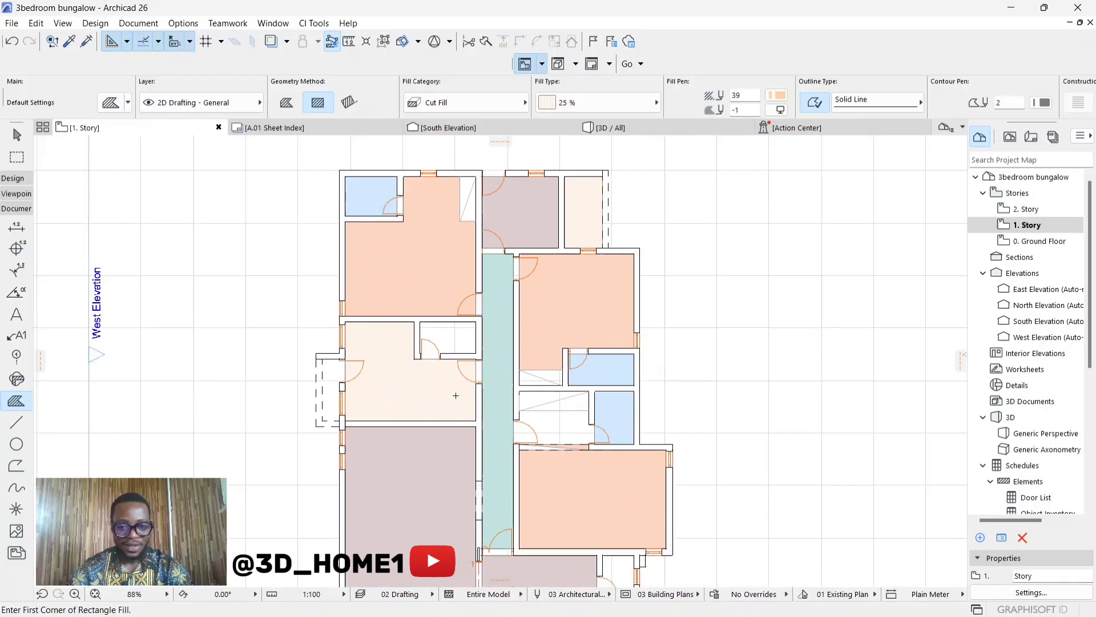
{"action": "key", "text": "Escape"}
{"action": "scroll", "coordinate": [479, 339], "scroll_direction": "down", "scroll_amount": 3}
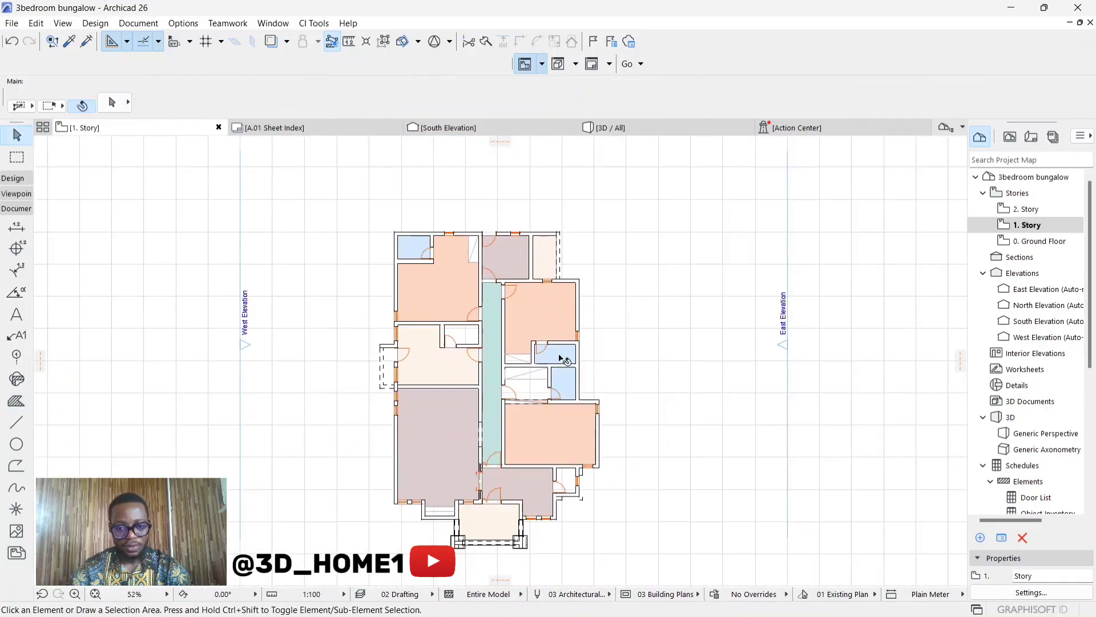
{"action": "scroll", "coordinate": [564, 360], "scroll_direction": "up", "scroll_amount": 2}
{"action": "scroll", "coordinate": [414, 434], "scroll_direction": "down", "scroll_amount": 4}
{"action": "left_click", "coordinate": [411, 434]}
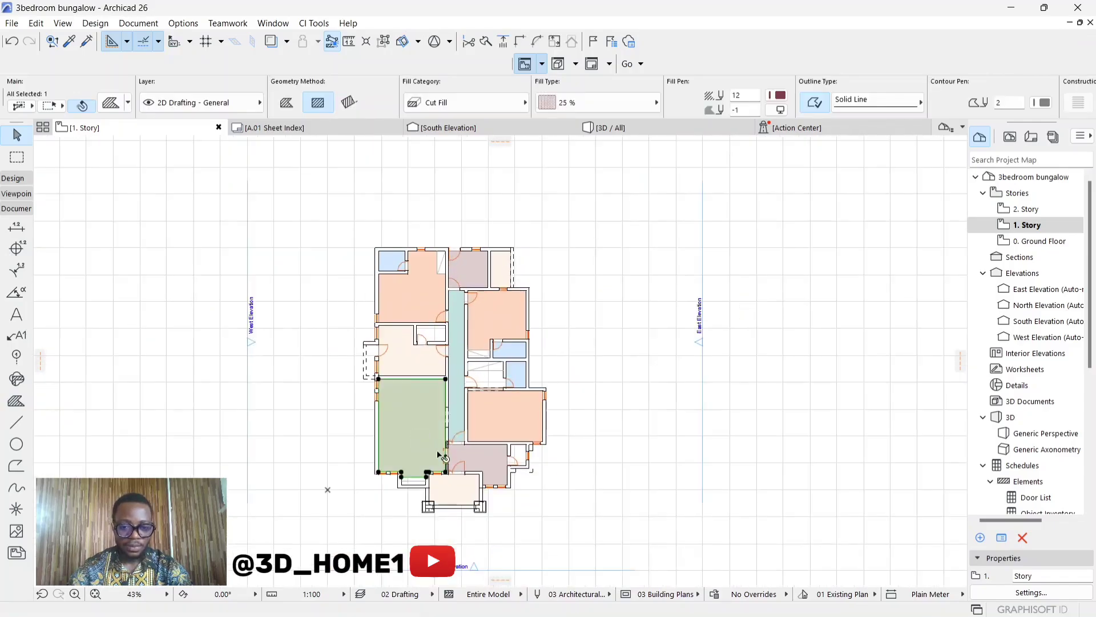
{"action": "scroll", "coordinate": [452, 461], "scroll_direction": "up", "scroll_amount": 5}
{"action": "scroll", "coordinate": [507, 460], "scroll_direction": "down", "scroll_amount": 4}
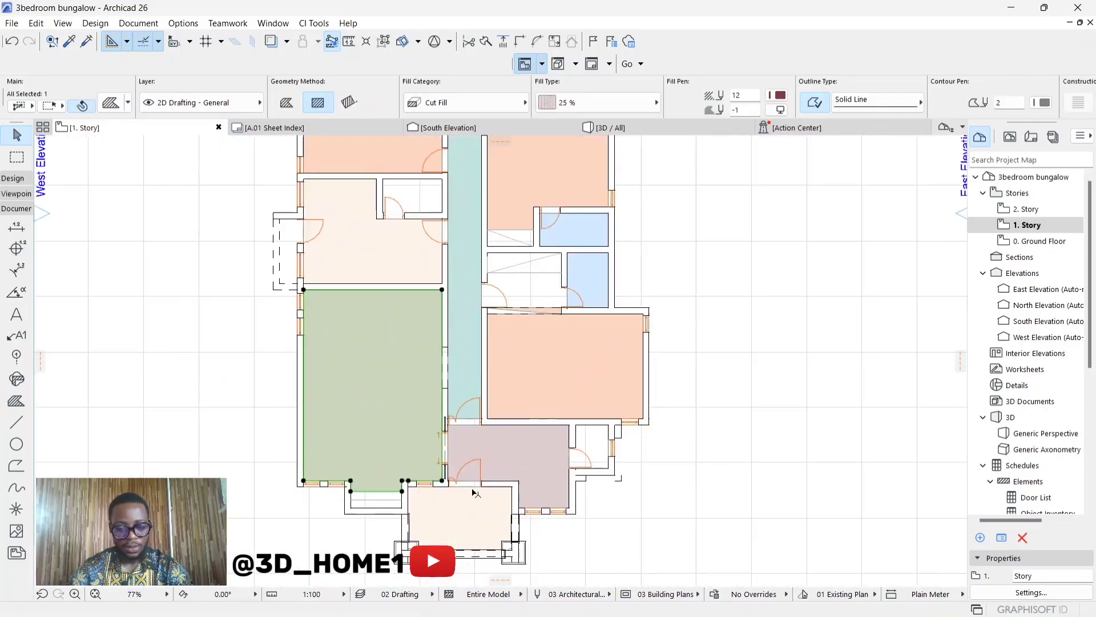
{"action": "scroll", "coordinate": [437, 368], "scroll_direction": "up", "scroll_amount": 3}
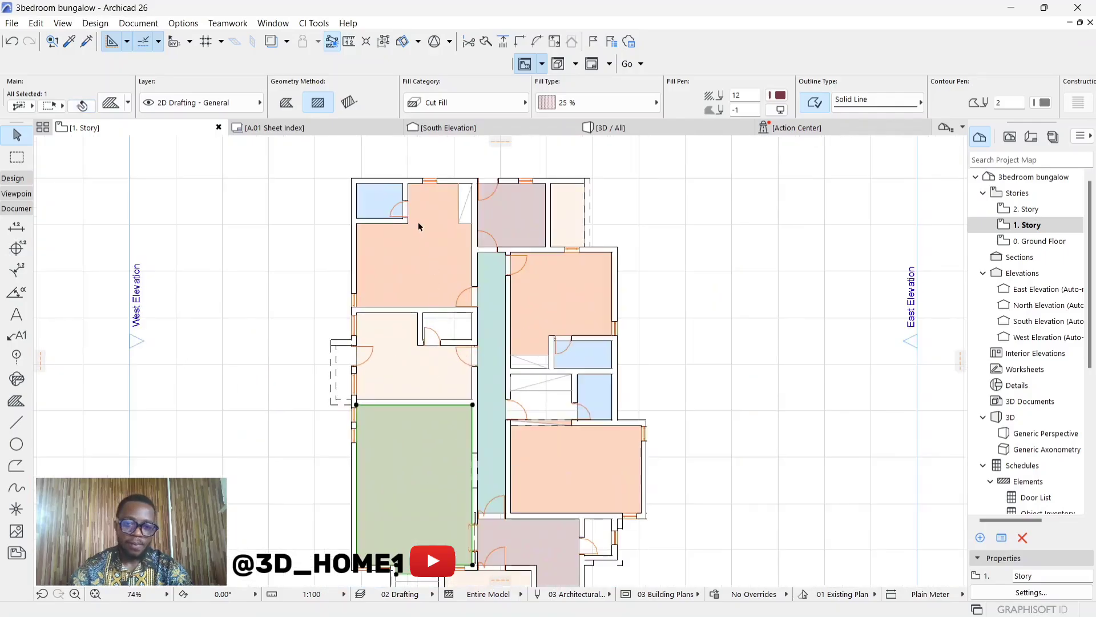
{"action": "key", "text": "Escape"}
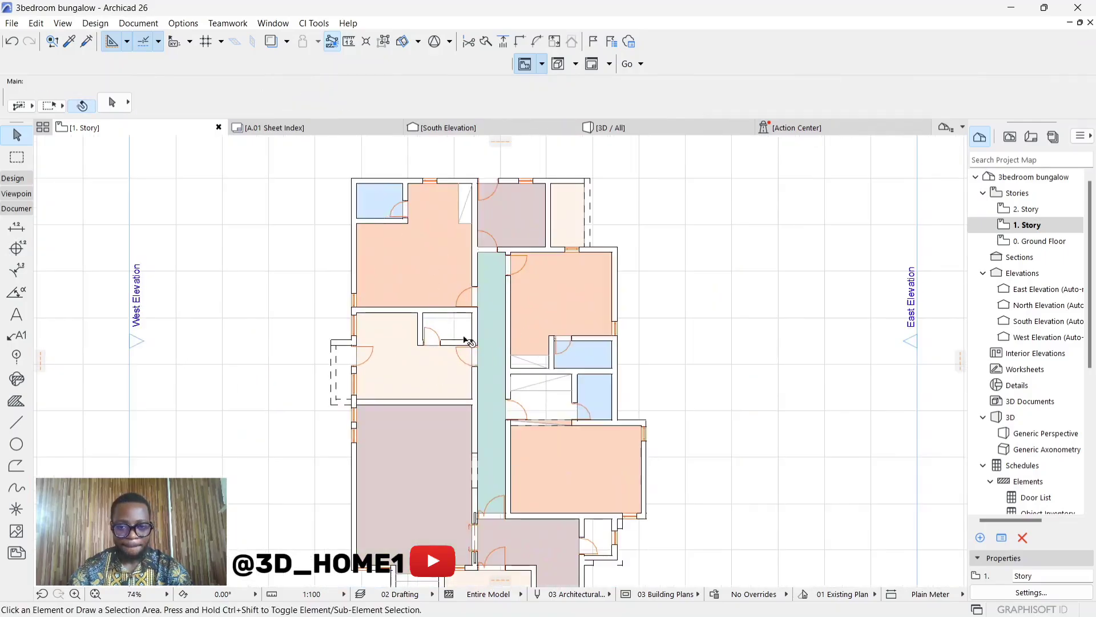
{"action": "scroll", "coordinate": [554, 388], "scroll_direction": "down", "scroll_amount": 3}
{"action": "left_click", "coordinate": [551, 422]}
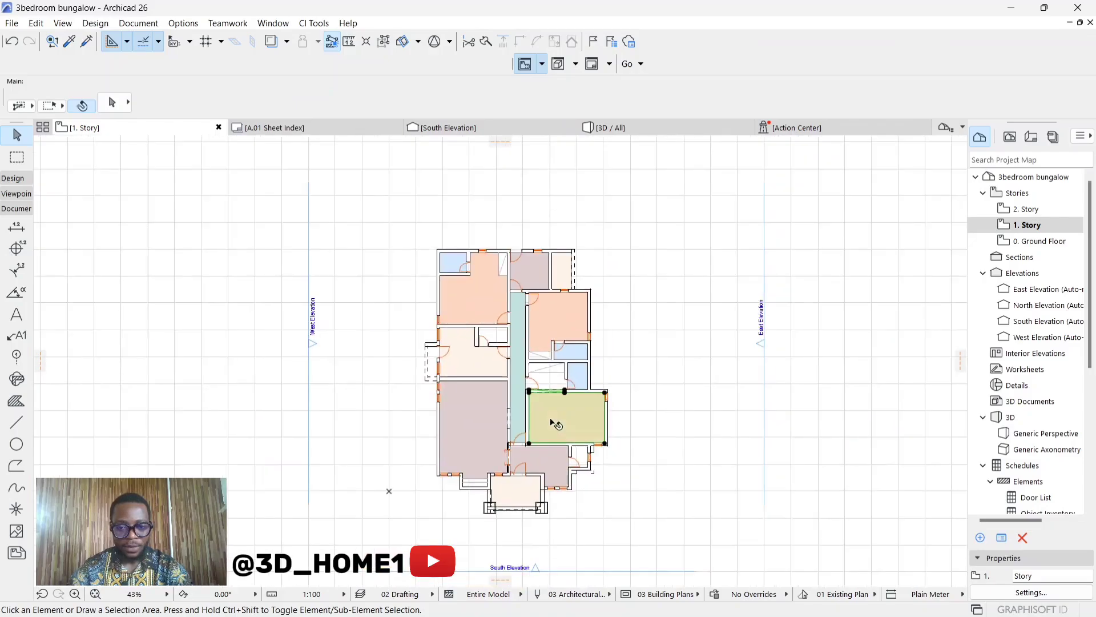
{"action": "key", "text": "Escape"}
{"action": "scroll", "coordinate": [532, 432], "scroll_direction": "up", "scroll_amount": 5}
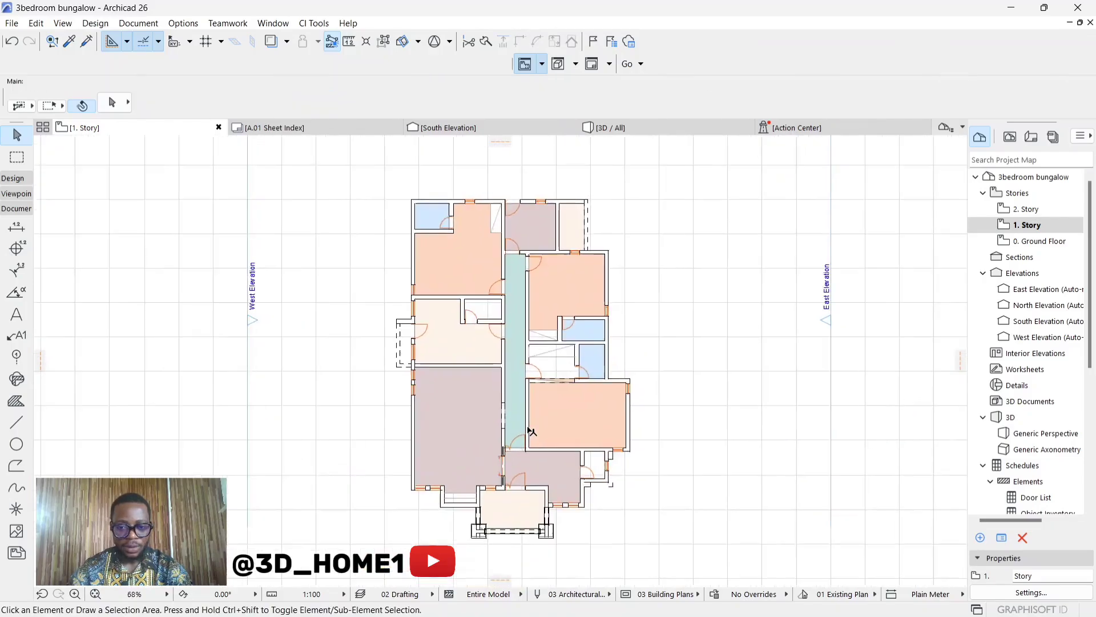
{"action": "scroll", "coordinate": [537, 434], "scroll_direction": "down", "scroll_amount": 4}
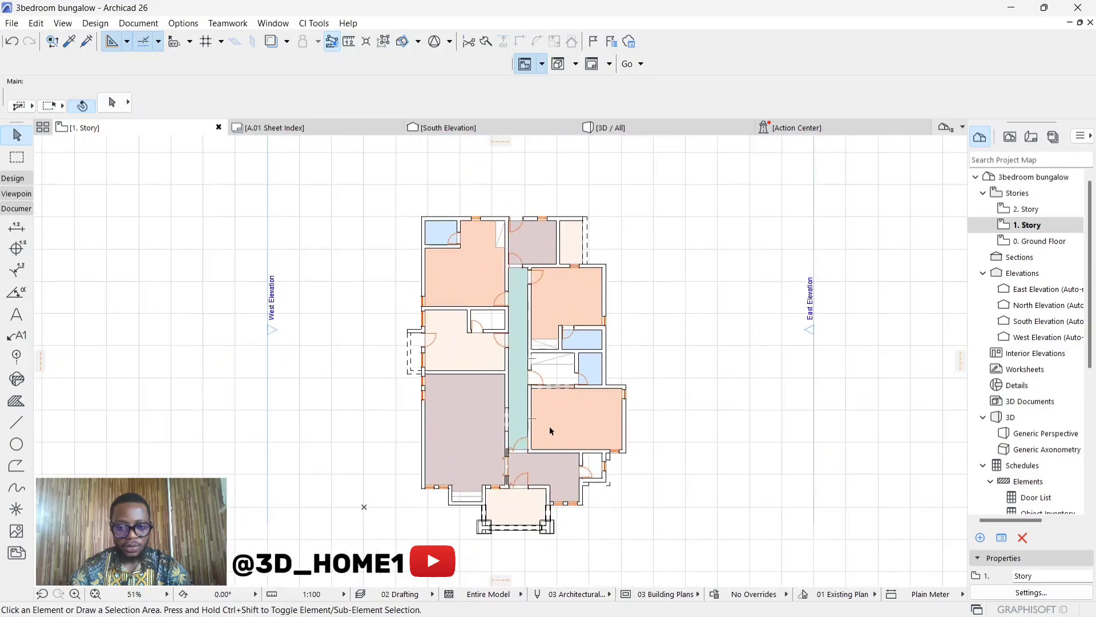
{"action": "left_click", "coordinate": [548, 490]}
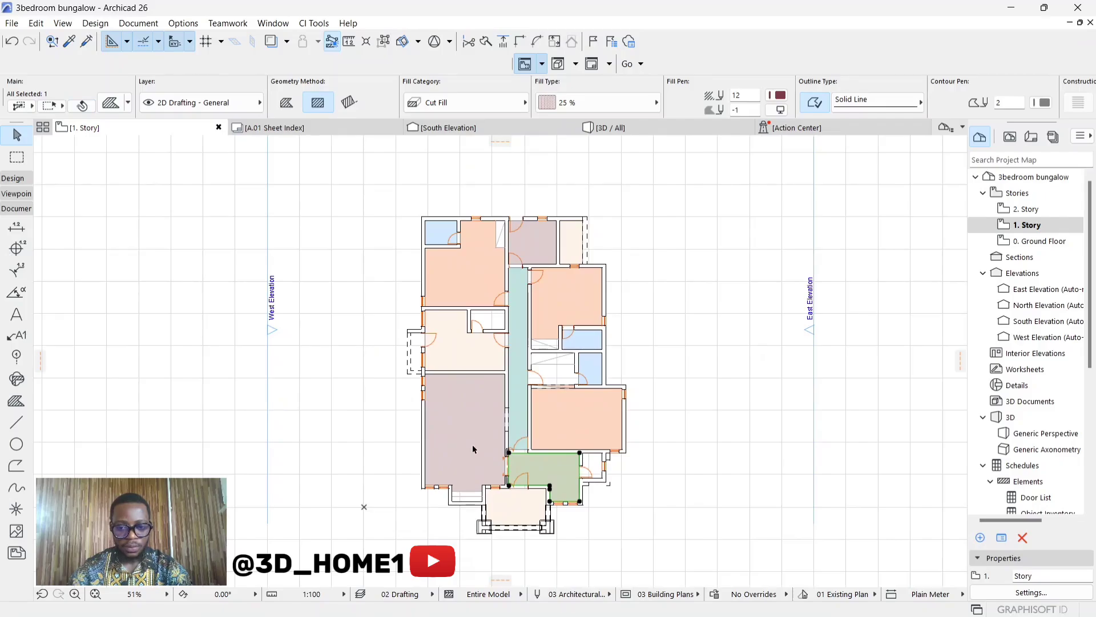
{"action": "left_click", "coordinate": [472, 446]}
{"action": "key", "text": "space"}
{"action": "left_click", "coordinate": [474, 445]}
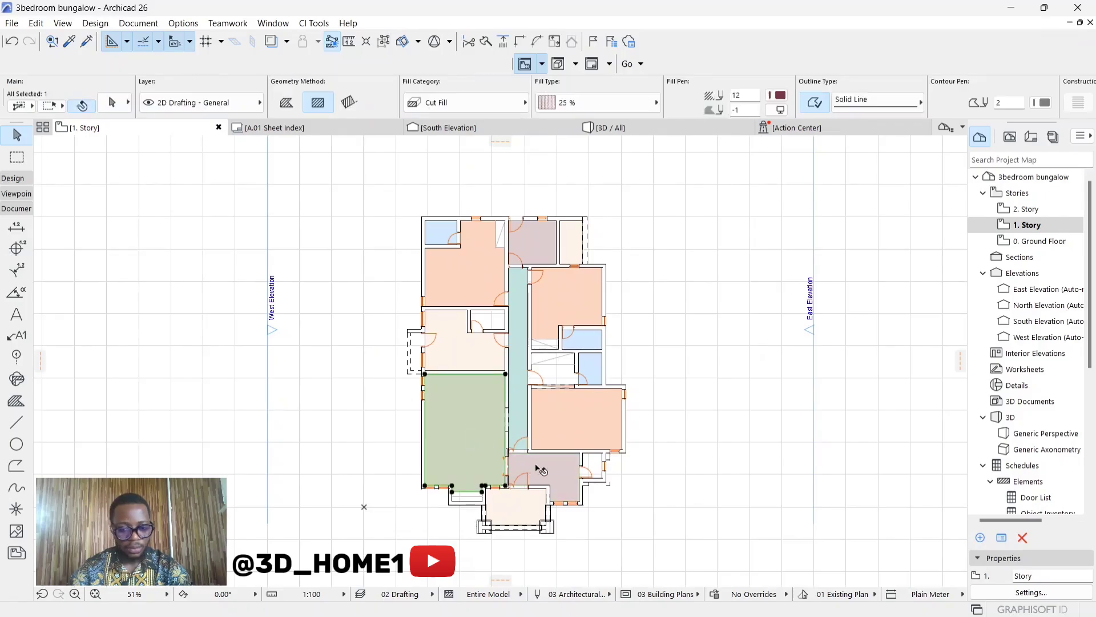
{"action": "left_click", "coordinate": [540, 469], "text": "shift"}
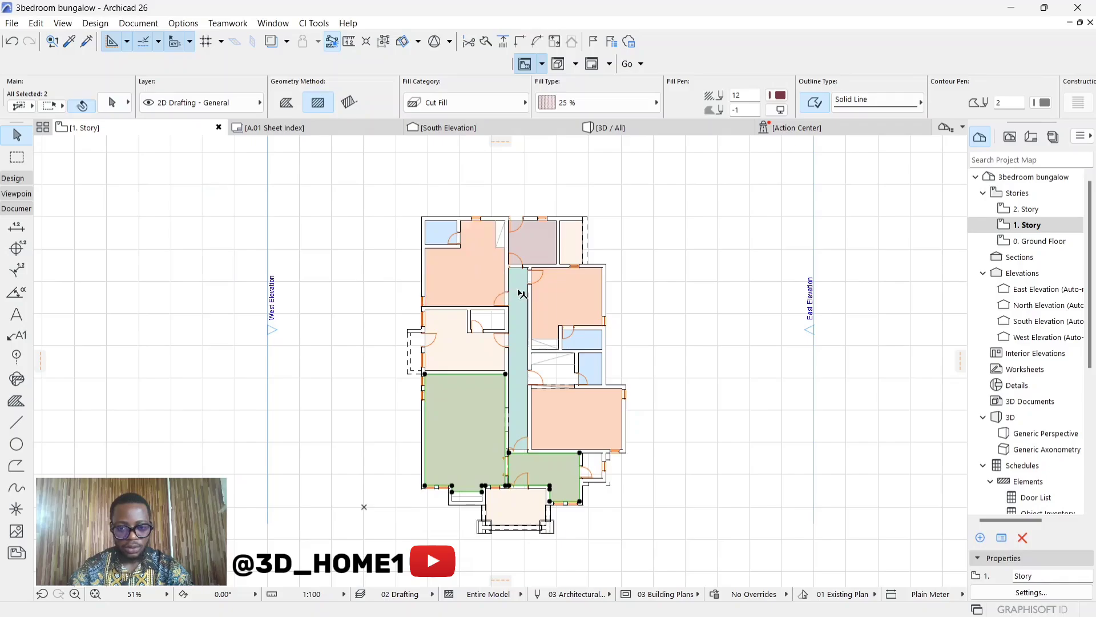
Step: Transfer the northwest bedroom's pen 3 fill settings to the fills of the large southwest room and the L-shaped entrance room
{"action": "left_click", "coordinate": [366, 186]}
{"action": "left_click", "coordinate": [492, 250], "text": "alt"}
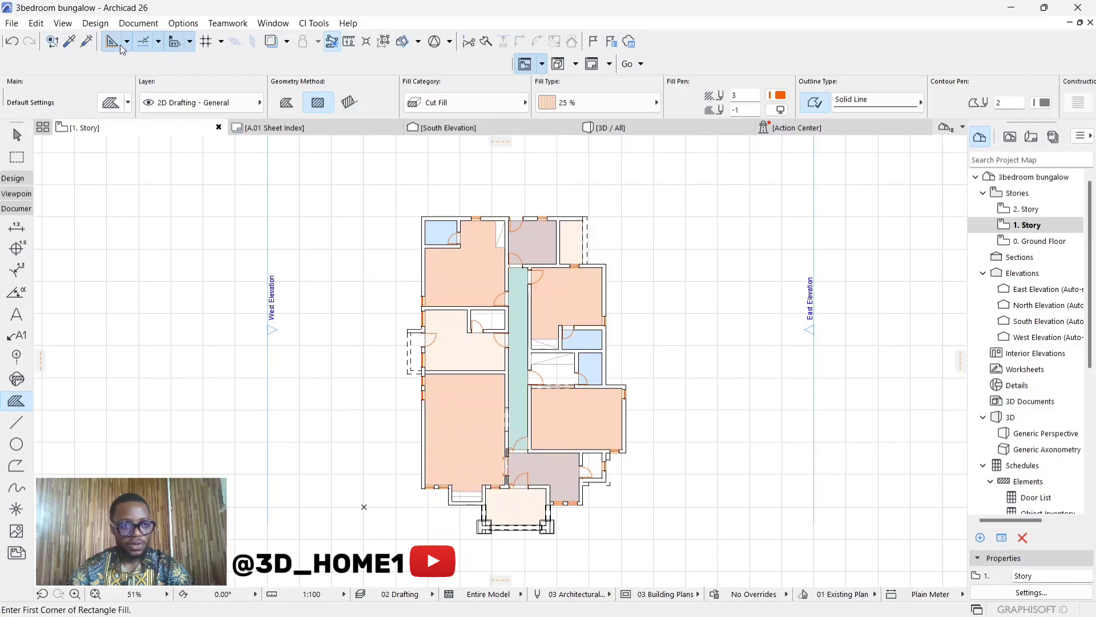
{"action": "left_click", "coordinate": [89, 45]}
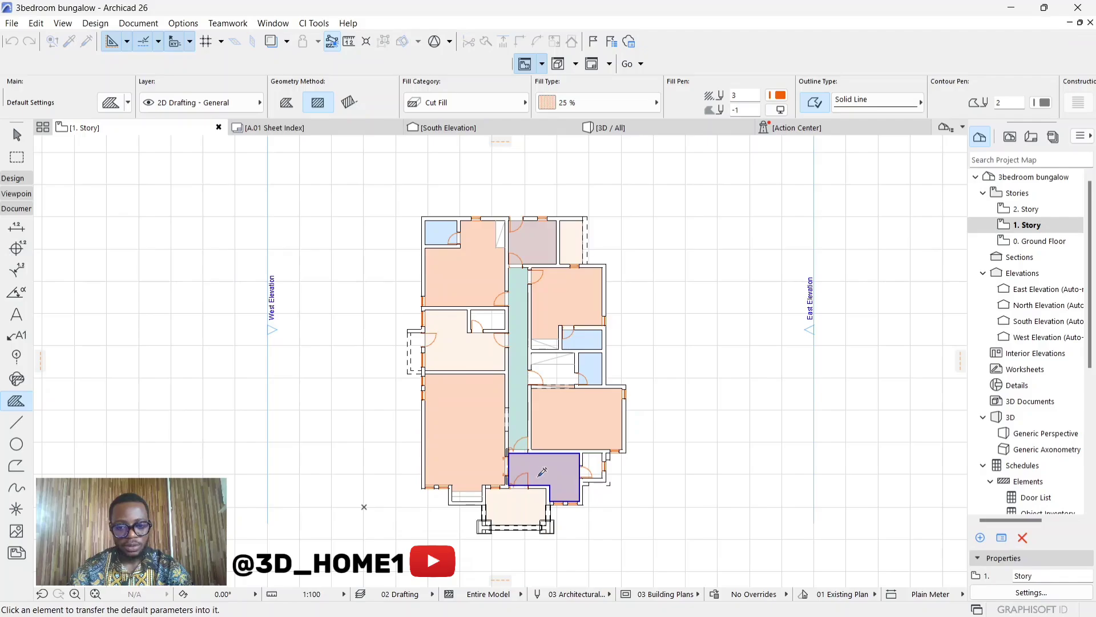
{"action": "left_click", "coordinate": [538, 476]}
{"action": "key", "text": "Escape"}
{"action": "scroll", "coordinate": [491, 391], "scroll_direction": "up", "scroll_amount": 1}
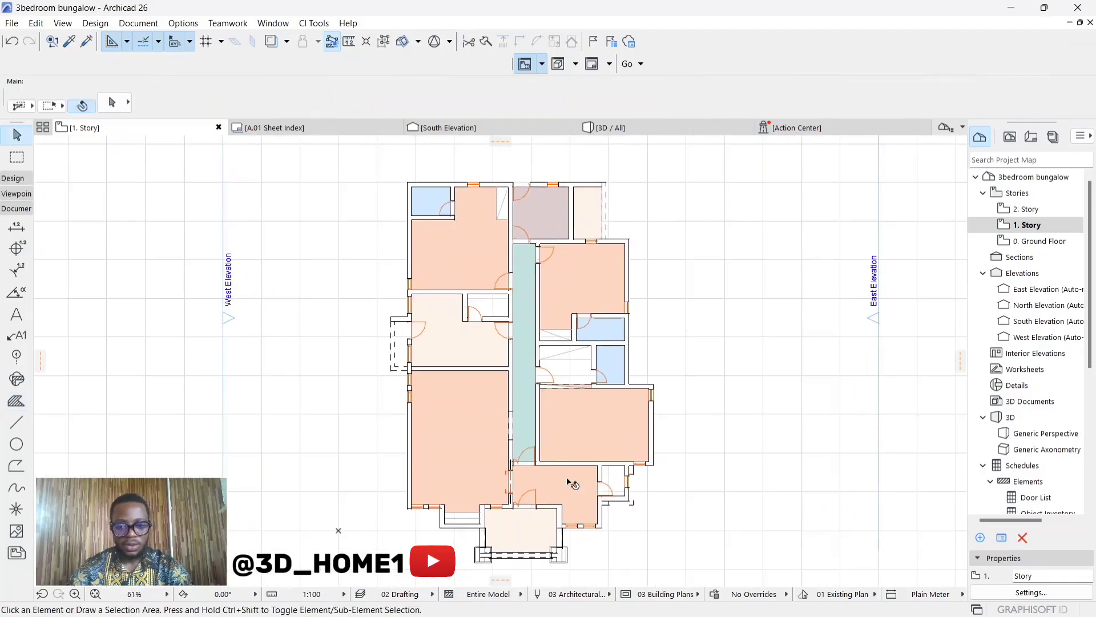
Step: Transfer the north-central room's pen 12 fill settings to the fill of the room north of the large southwest room
{"action": "scroll", "coordinate": [506, 298], "scroll_direction": "down", "scroll_amount": 2}
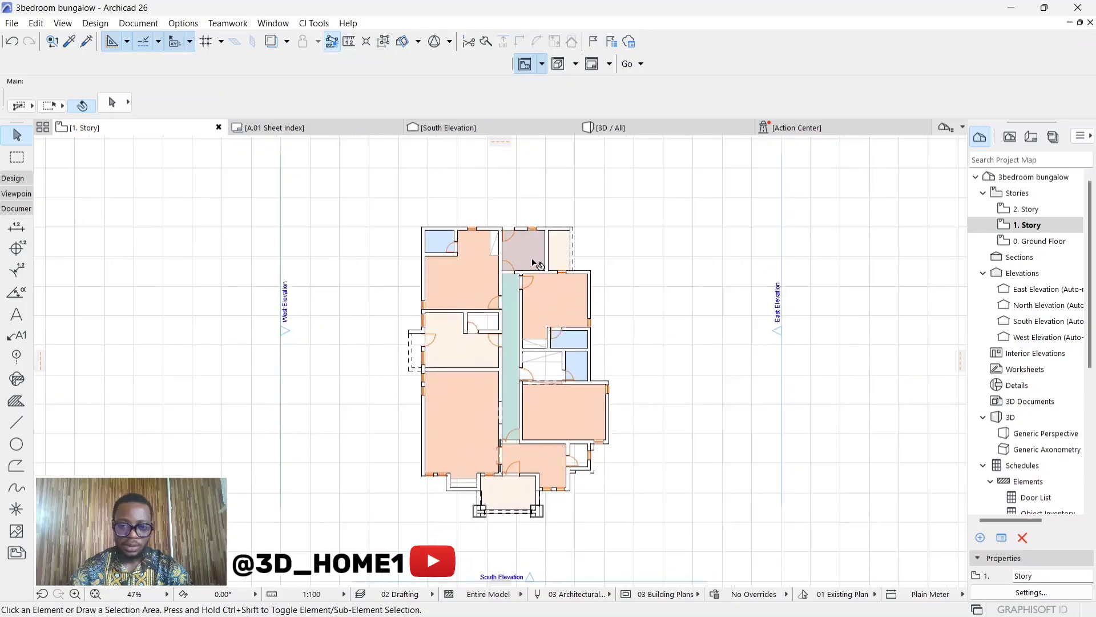
{"action": "scroll", "coordinate": [532, 257], "scroll_direction": "down", "scroll_amount": 2}
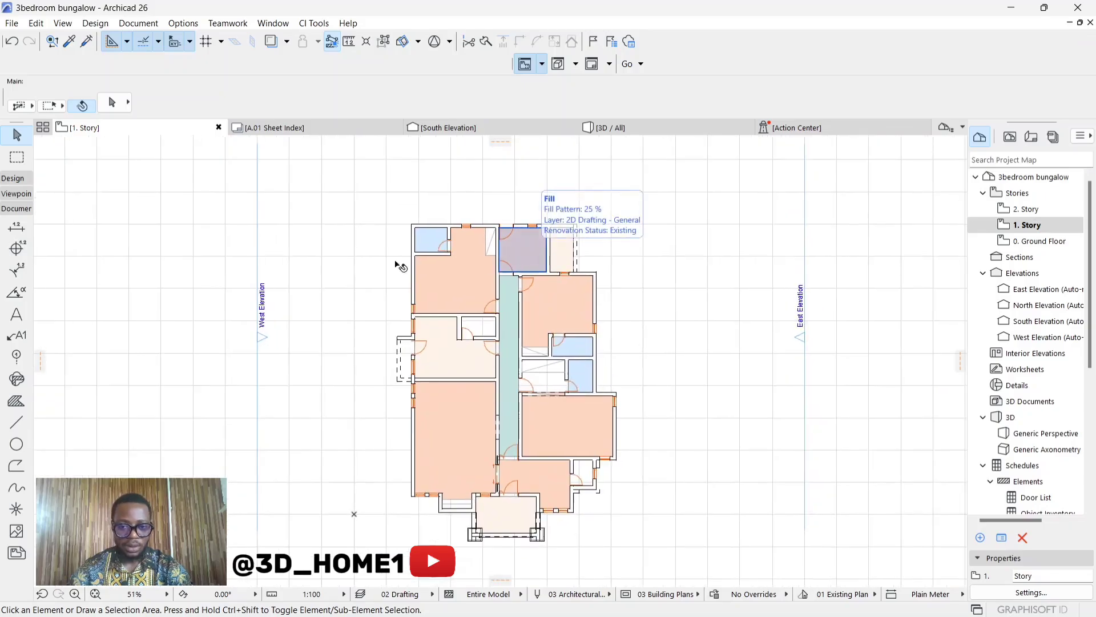
{"action": "left_click", "coordinate": [69, 43]}
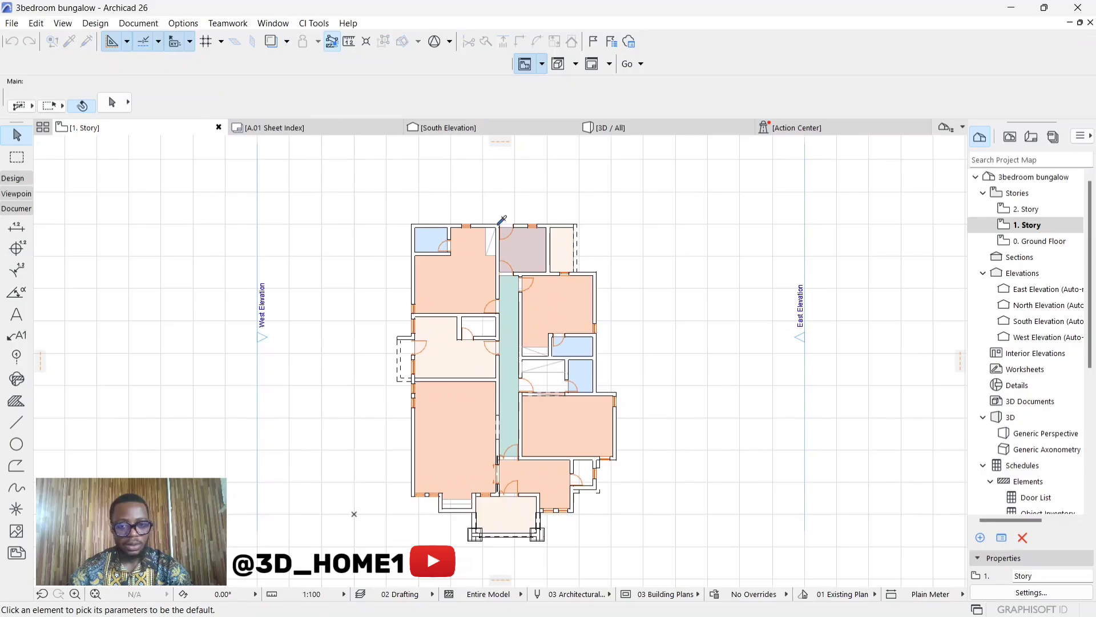
{"action": "left_click", "coordinate": [512, 252]}
{"action": "left_click", "coordinate": [87, 42]}
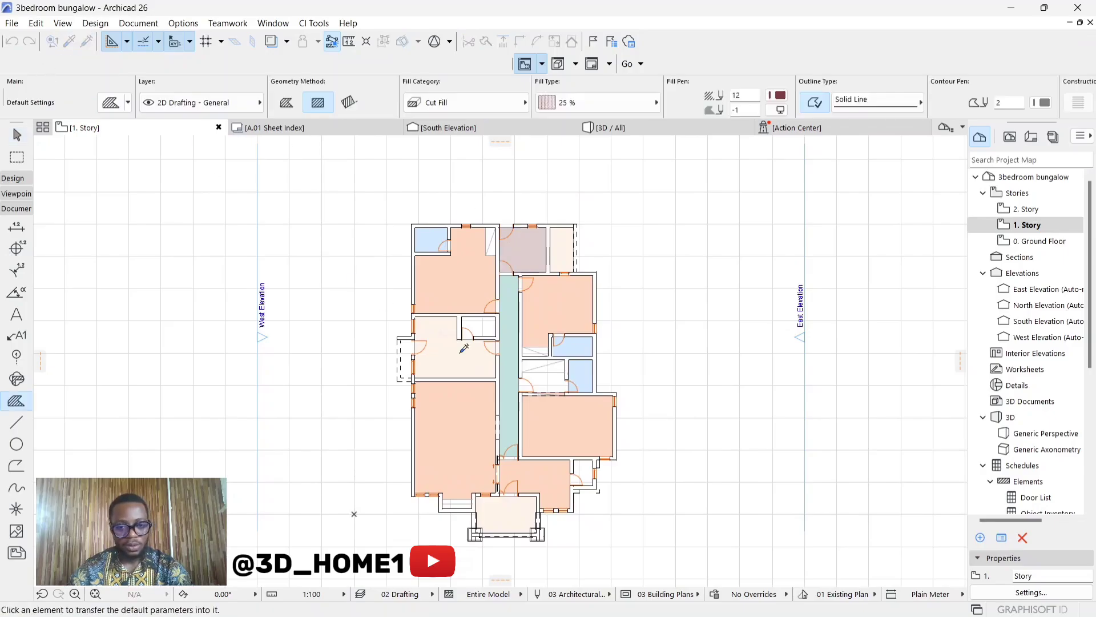
{"action": "left_click", "coordinate": [457, 351]}
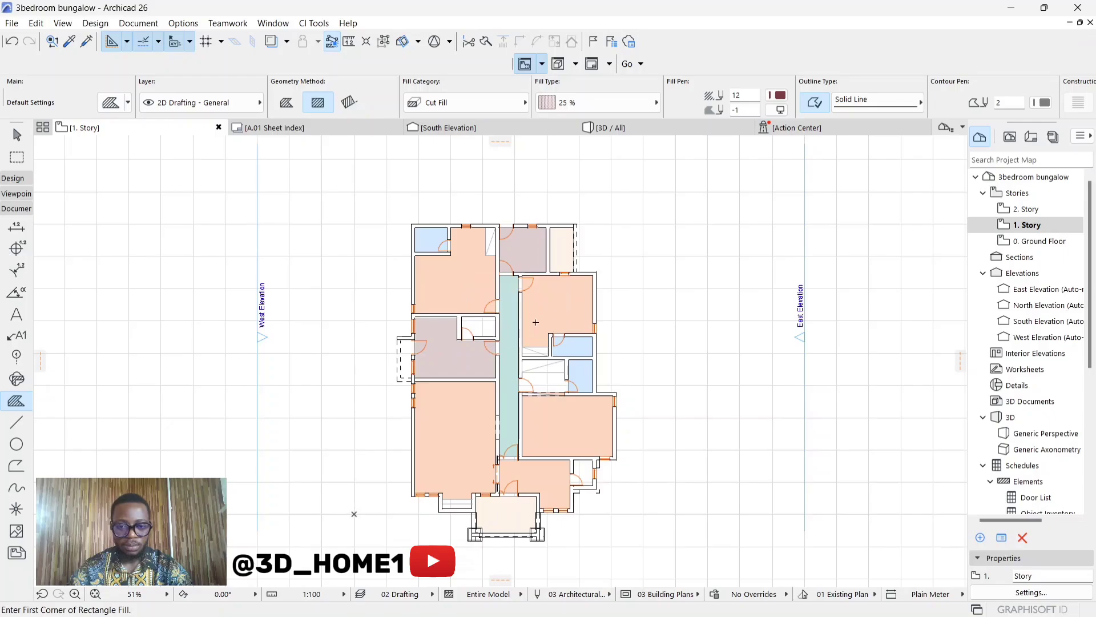
Step: Transfer the north-central room's pen 12 fill settings to the fill of the south porch
{"action": "scroll", "coordinate": [544, 359], "scroll_direction": "down", "scroll_amount": 2}
{"action": "scroll", "coordinate": [544, 358], "scroll_direction": "up", "scroll_amount": 2}
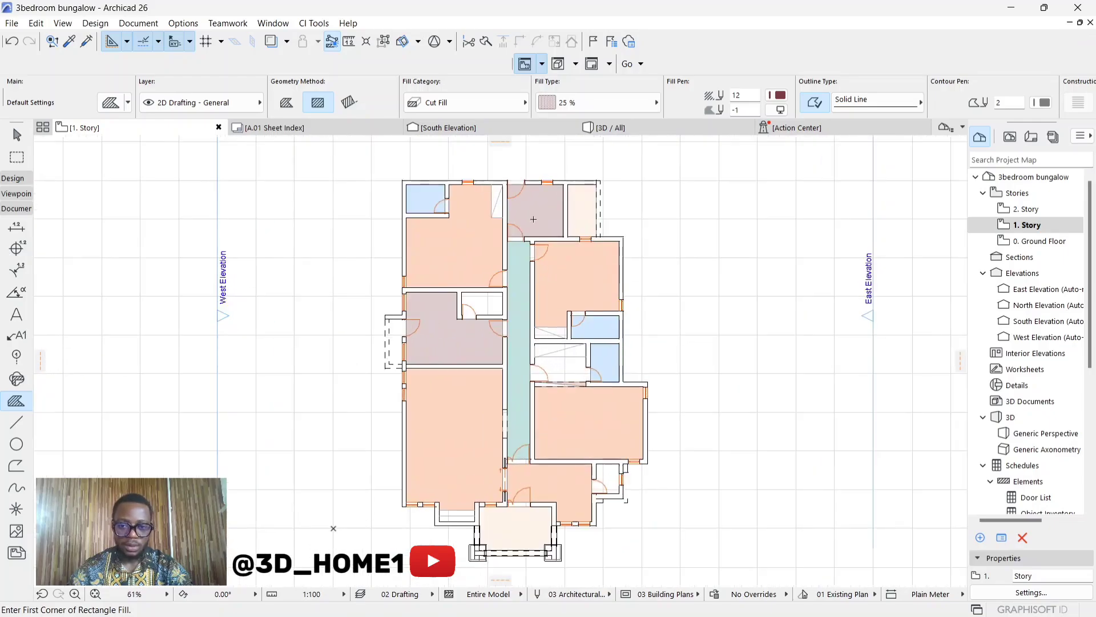
{"action": "scroll", "coordinate": [536, 198], "scroll_direction": "down", "scroll_amount": 2}
{"action": "scroll", "coordinate": [537, 242], "scroll_direction": "up", "scroll_amount": 2}
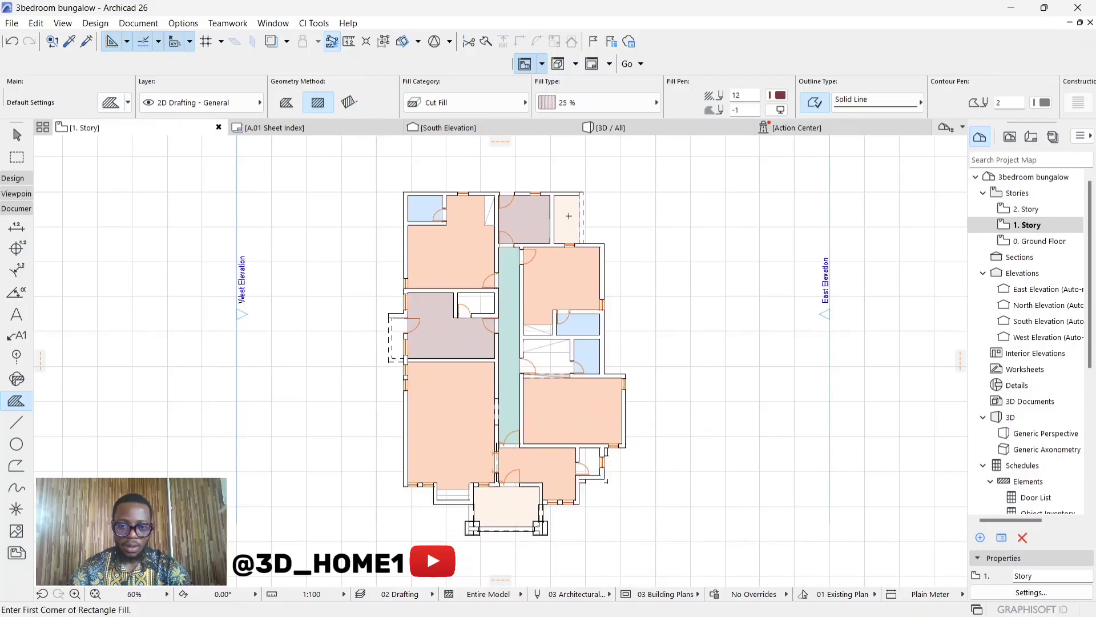
{"action": "scroll", "coordinate": [529, 303], "scroll_direction": "down", "scroll_amount": 1}
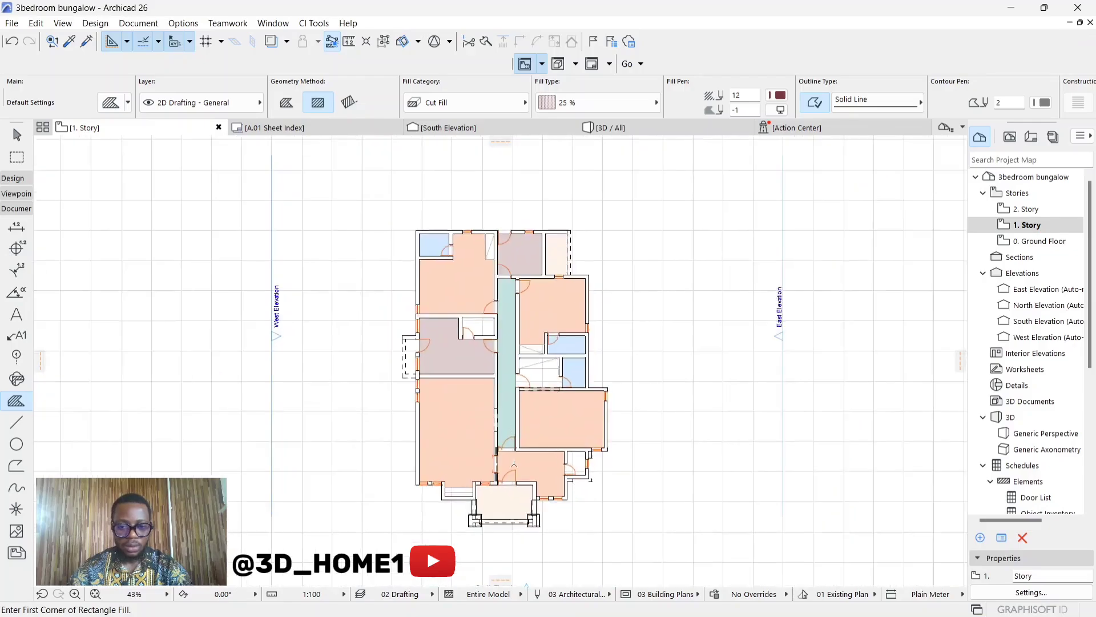
{"action": "left_click", "coordinate": [507, 493]}
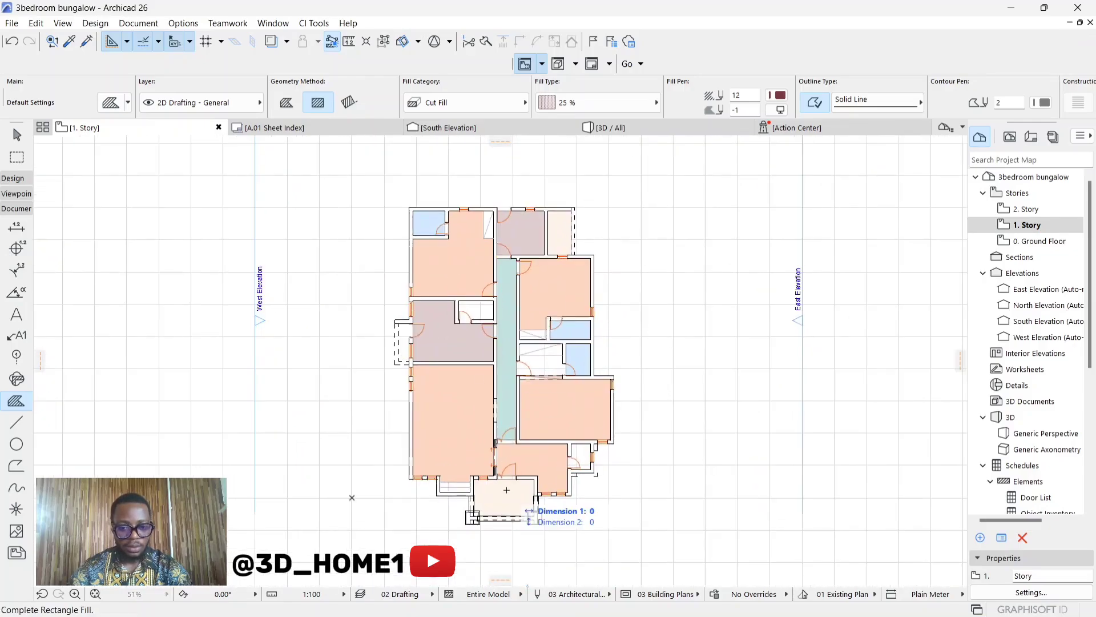
{"action": "key", "text": "Escape"}
{"action": "key", "text": "Escape"}
{"action": "left_click", "coordinate": [87, 42]}
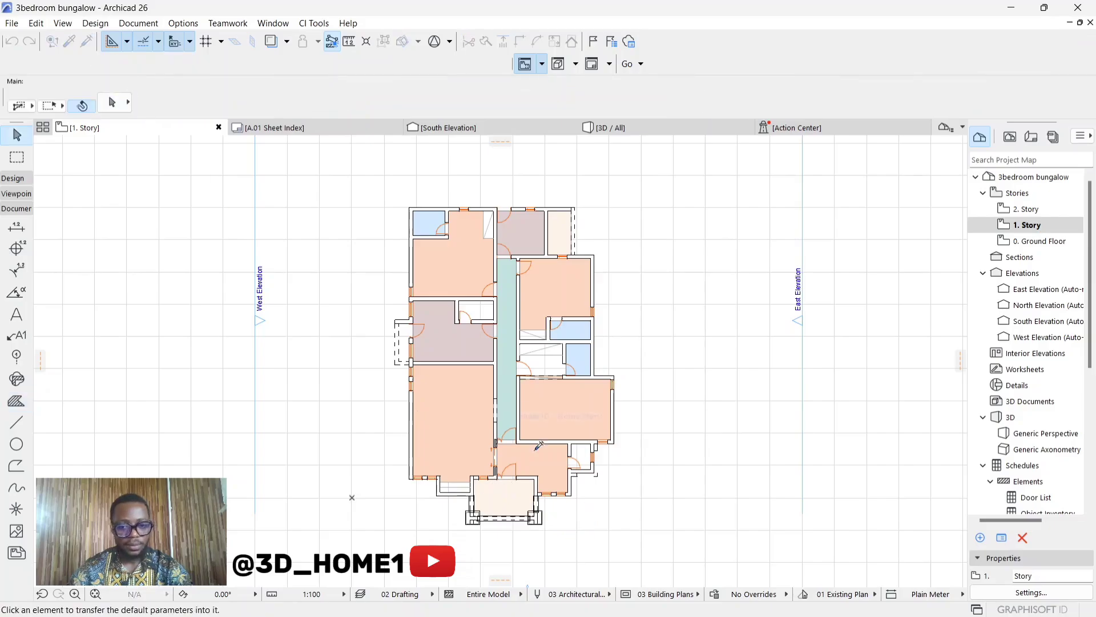
{"action": "left_click", "coordinate": [505, 495]}
{"action": "scroll", "coordinate": [518, 330], "scroll_direction": "up", "scroll_amount": 3}
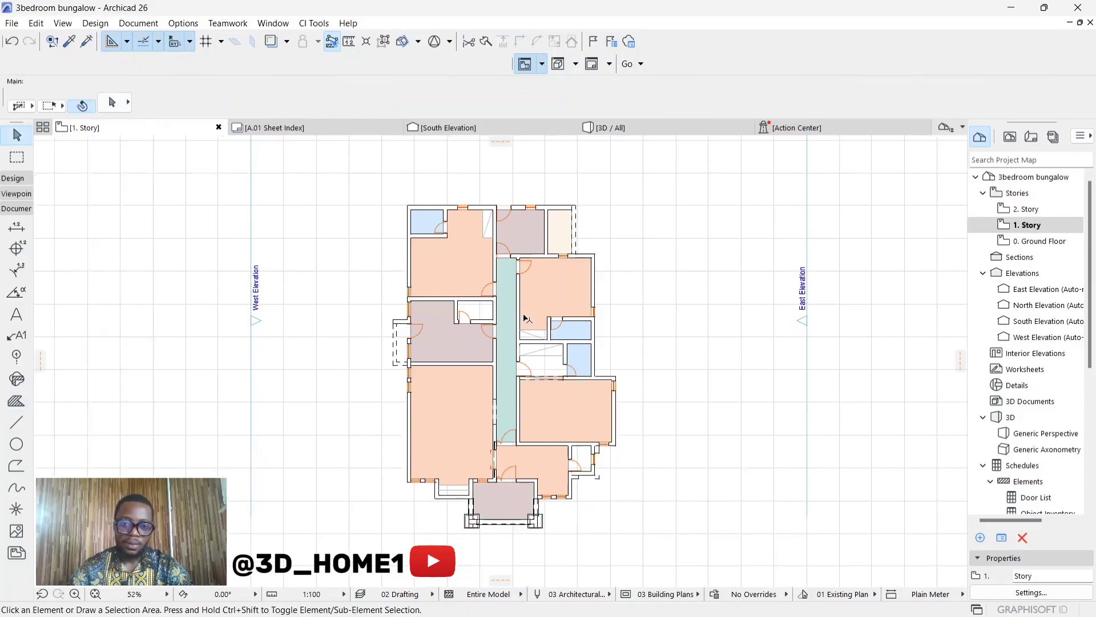
Step: Pick up the pen 12 fill settings from the room north of the large southwest room and transfer them to the central corridor's fill
{"action": "scroll", "coordinate": [538, 300], "scroll_direction": "down", "scroll_amount": 4}
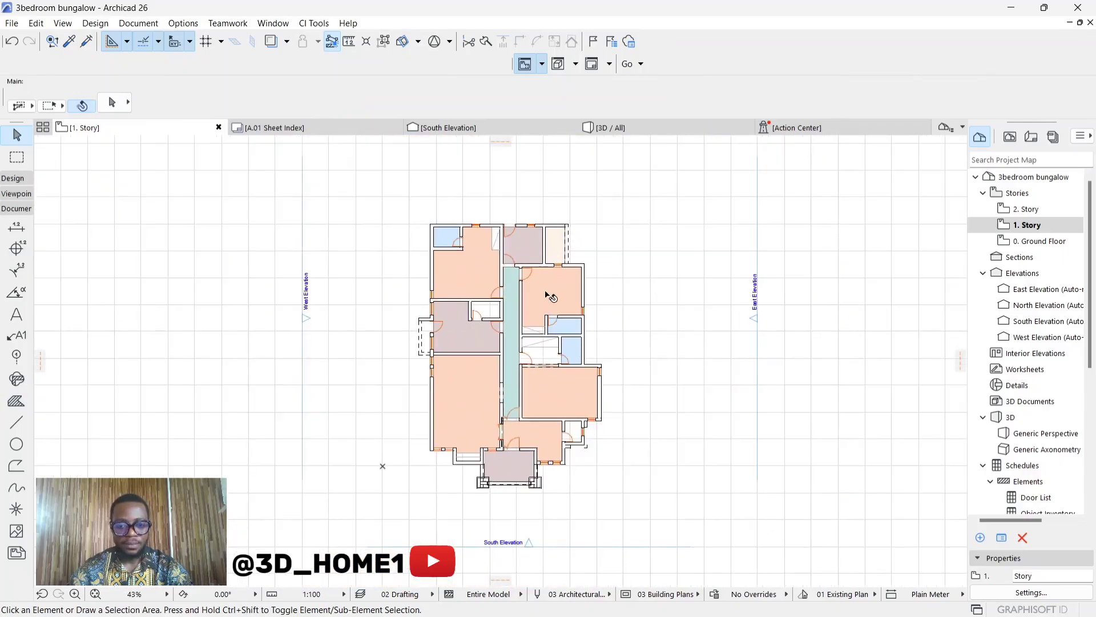
{"action": "scroll", "coordinate": [550, 295], "scroll_direction": "up", "scroll_amount": 2}
{"action": "scroll", "coordinate": [554, 411], "scroll_direction": "down", "scroll_amount": 2}
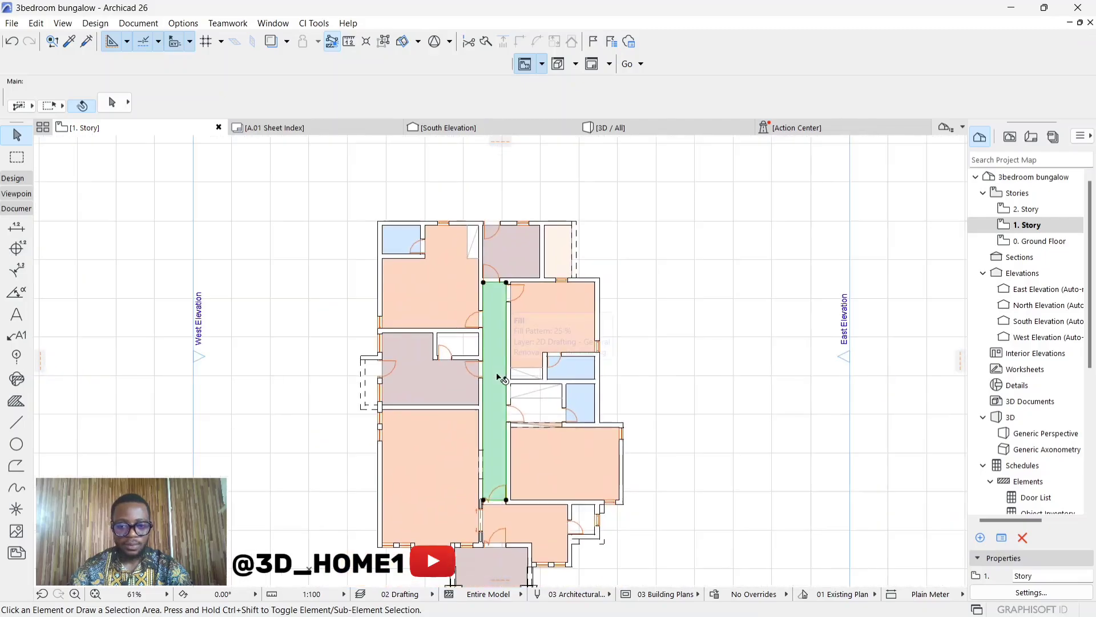
{"action": "scroll", "coordinate": [517, 350], "scroll_direction": "up", "scroll_amount": 1}
{"action": "scroll", "coordinate": [514, 351], "scroll_direction": "up", "scroll_amount": 3}
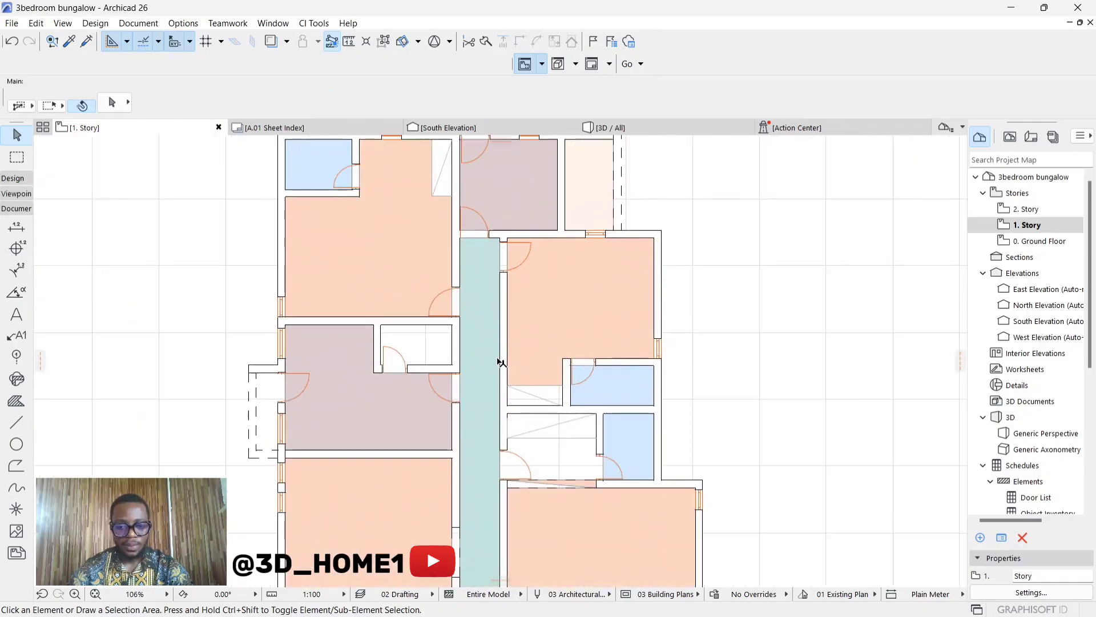
{"action": "left_click", "coordinate": [69, 41]}
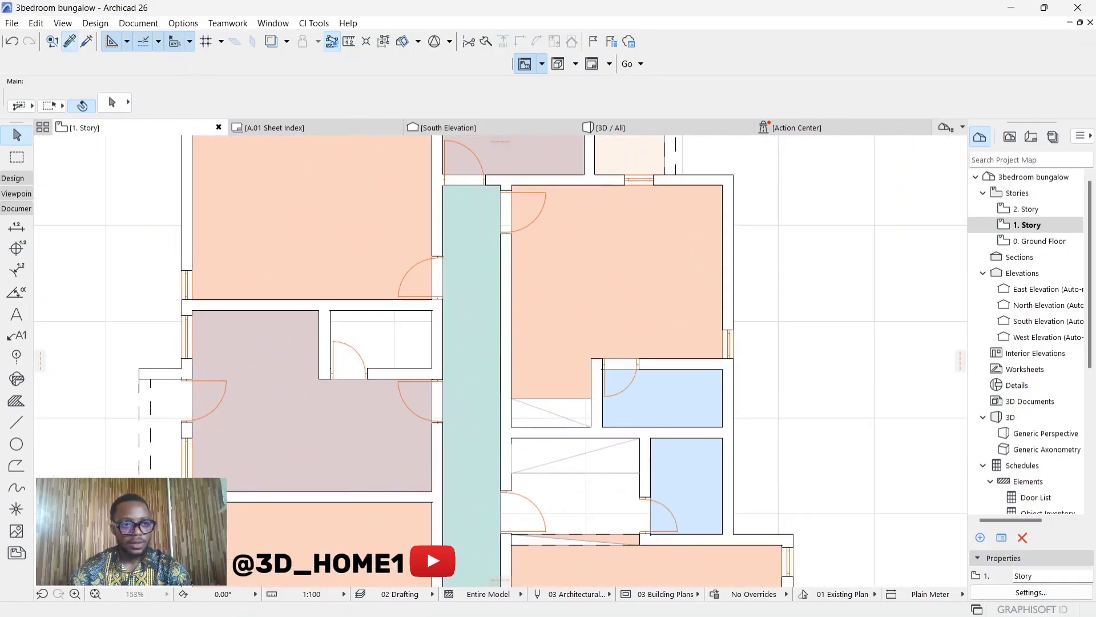
{"action": "left_click", "coordinate": [386, 420]}
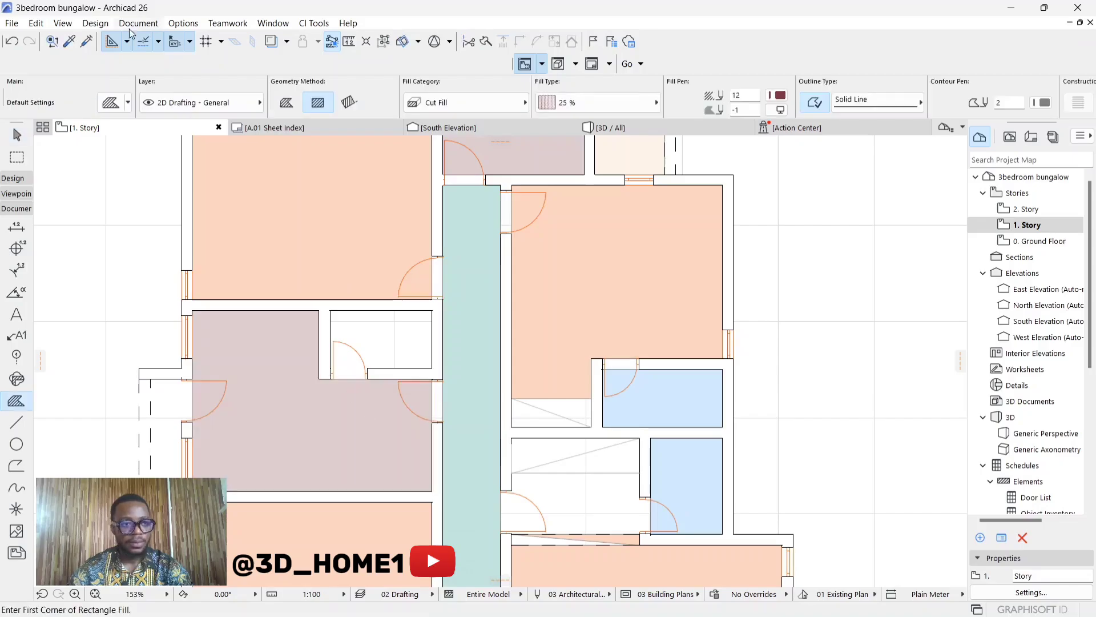
{"action": "left_click", "coordinate": [88, 43]}
{"action": "left_click", "coordinate": [464, 321]}
{"action": "scroll", "coordinate": [494, 281], "scroll_direction": "down", "scroll_amount": 3}
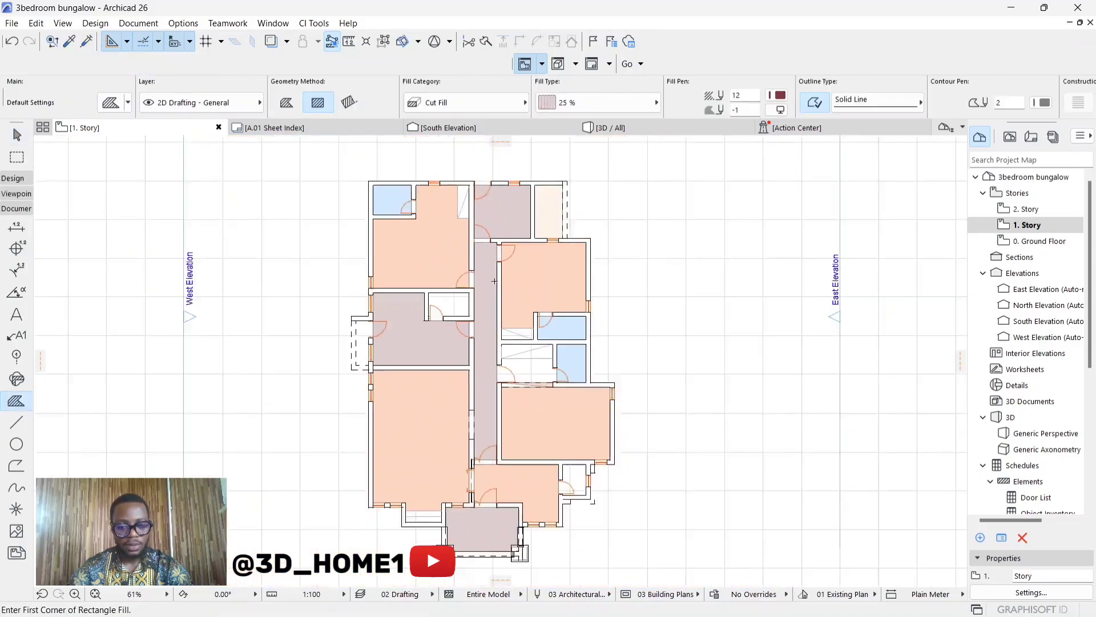
{"action": "scroll", "coordinate": [494, 281], "scroll_direction": "down", "scroll_amount": 1}
{"action": "key", "text": "Escape"}
{"action": "scroll", "coordinate": [463, 380], "scroll_direction": "up", "scroll_amount": 1}
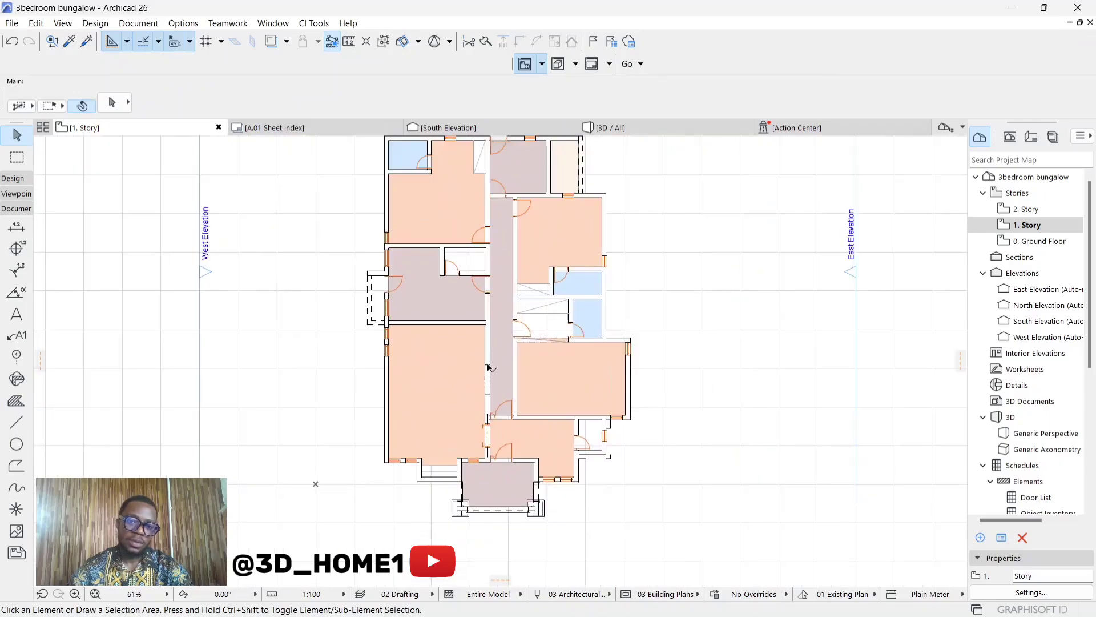
{"action": "scroll", "coordinate": [488, 367], "scroll_direction": "down", "scroll_amount": 4}
{"action": "scroll", "coordinate": [481, 320], "scroll_direction": "up", "scroll_amount": 3}
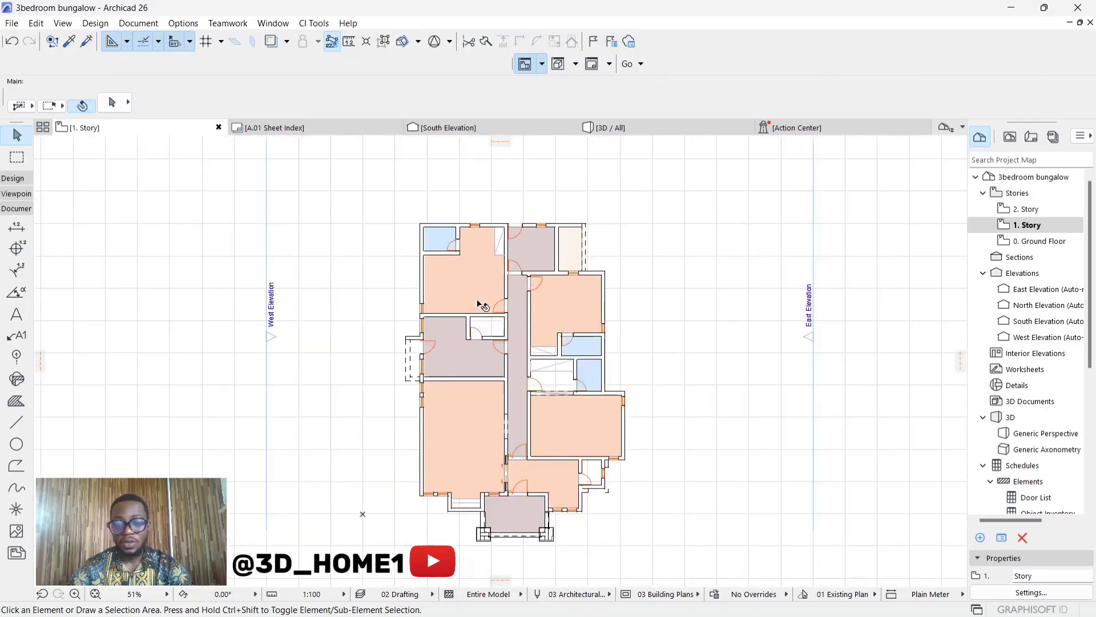
{"action": "scroll", "coordinate": [489, 324], "scroll_direction": "down", "scroll_amount": 3}
{"action": "scroll", "coordinate": [494, 336], "scroll_direction": "up", "scroll_amount": 3}
{"action": "scroll", "coordinate": [517, 246], "scroll_direction": "up", "scroll_amount": 2}
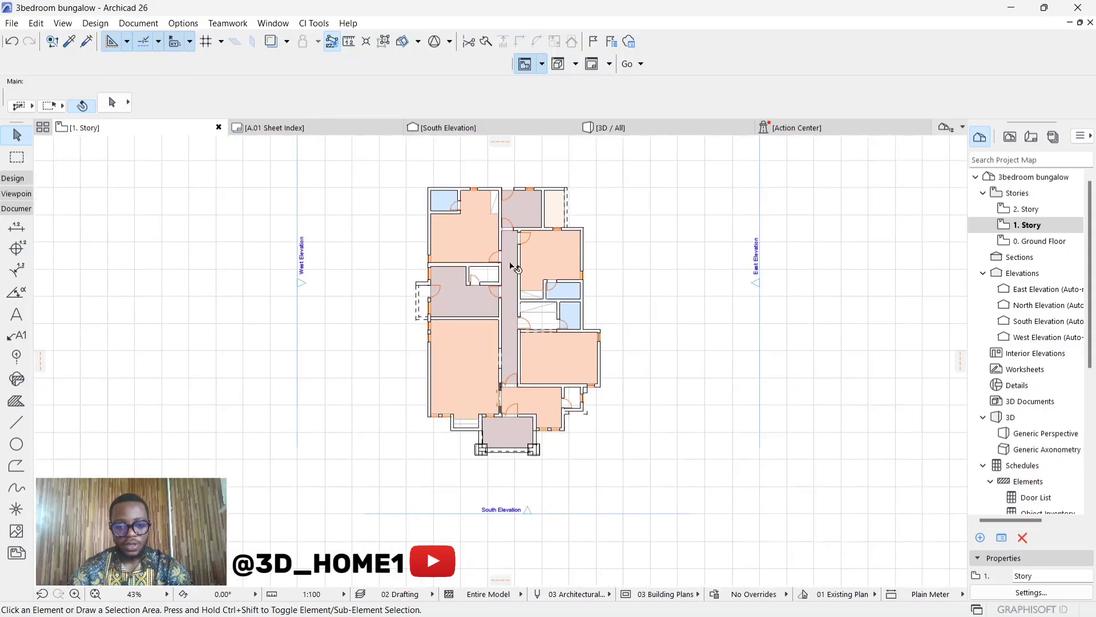
{"action": "scroll", "coordinate": [492, 331], "scroll_direction": "down", "scroll_amount": 2}
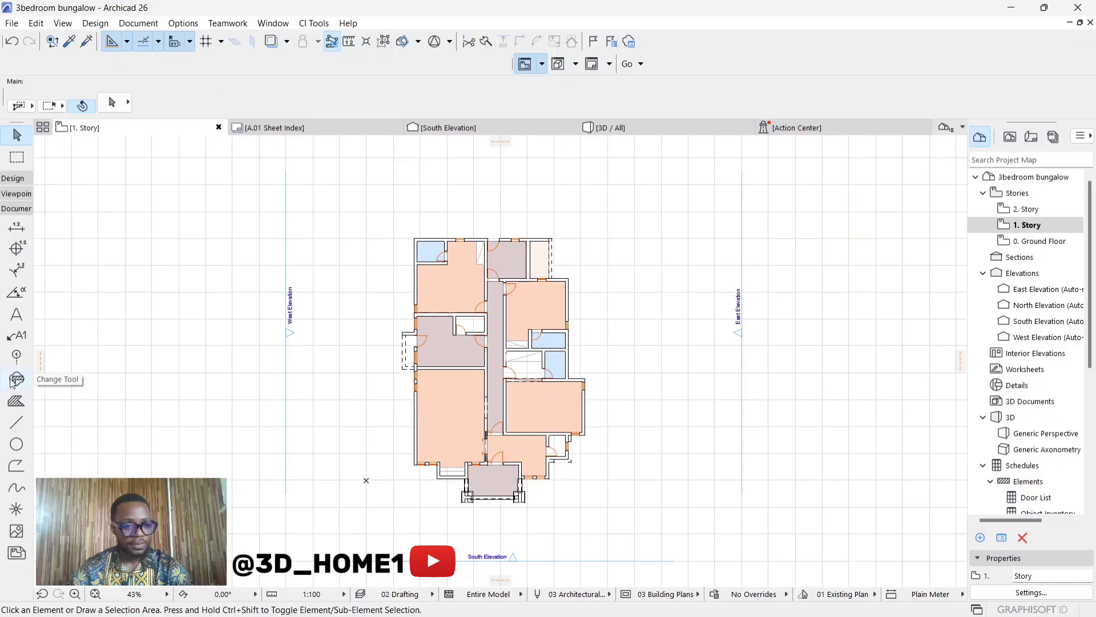
Step: Set the Text tool's defaults to pen 1 and a font size of 2 mm
{"action": "left_click", "coordinate": [16, 314]}
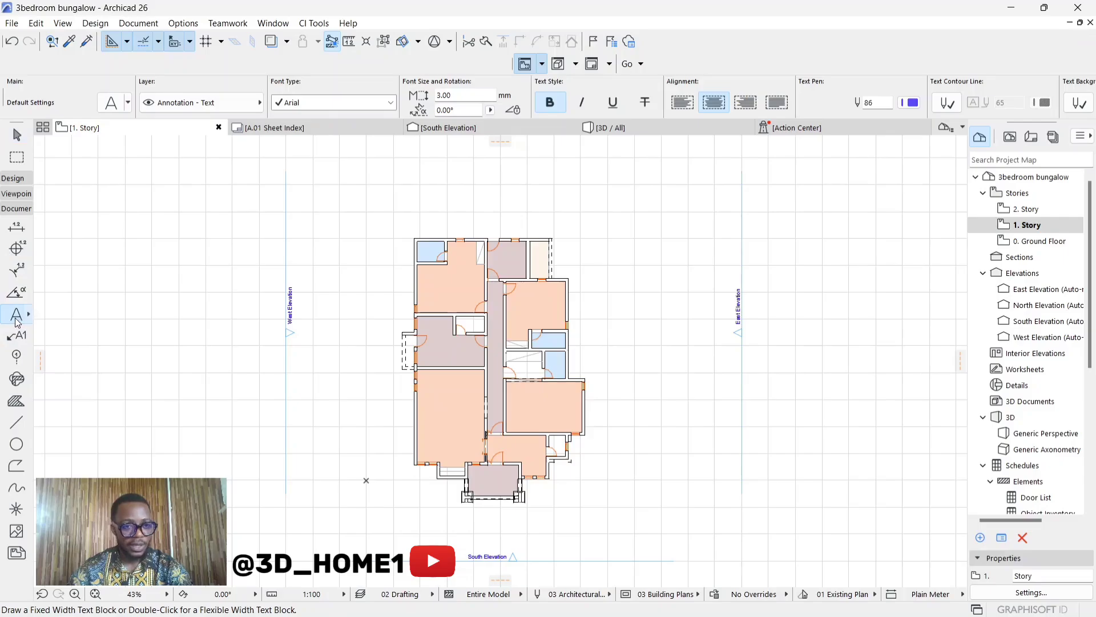
{"action": "scroll", "coordinate": [458, 344], "scroll_direction": "up", "scroll_amount": 2}
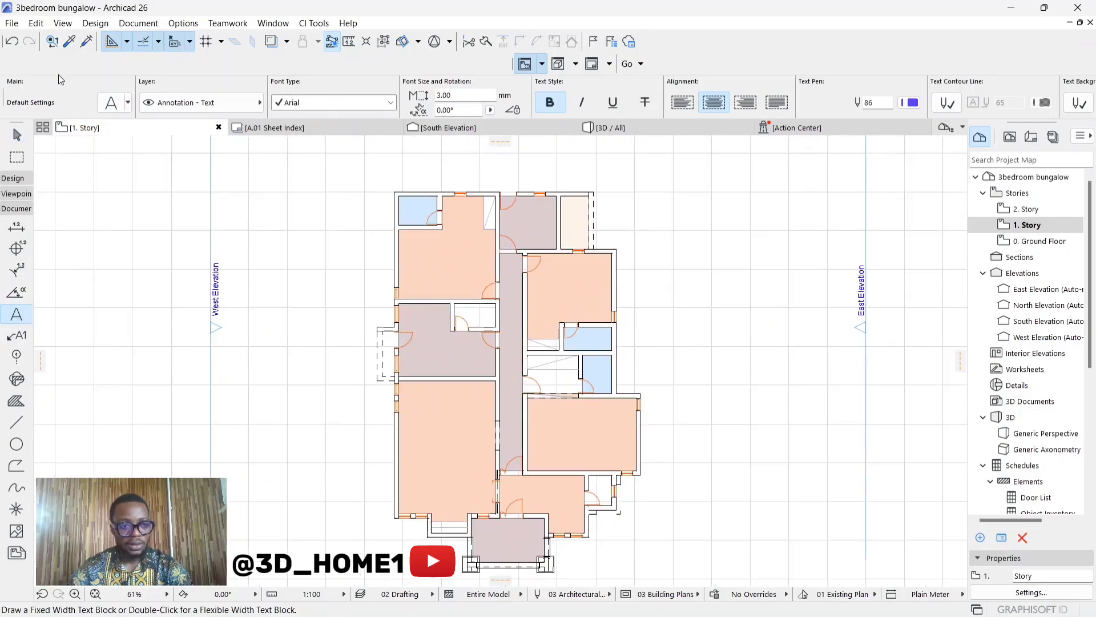
{"action": "left_click", "coordinate": [111, 103]}
{"action": "left_click", "coordinate": [465, 126]}
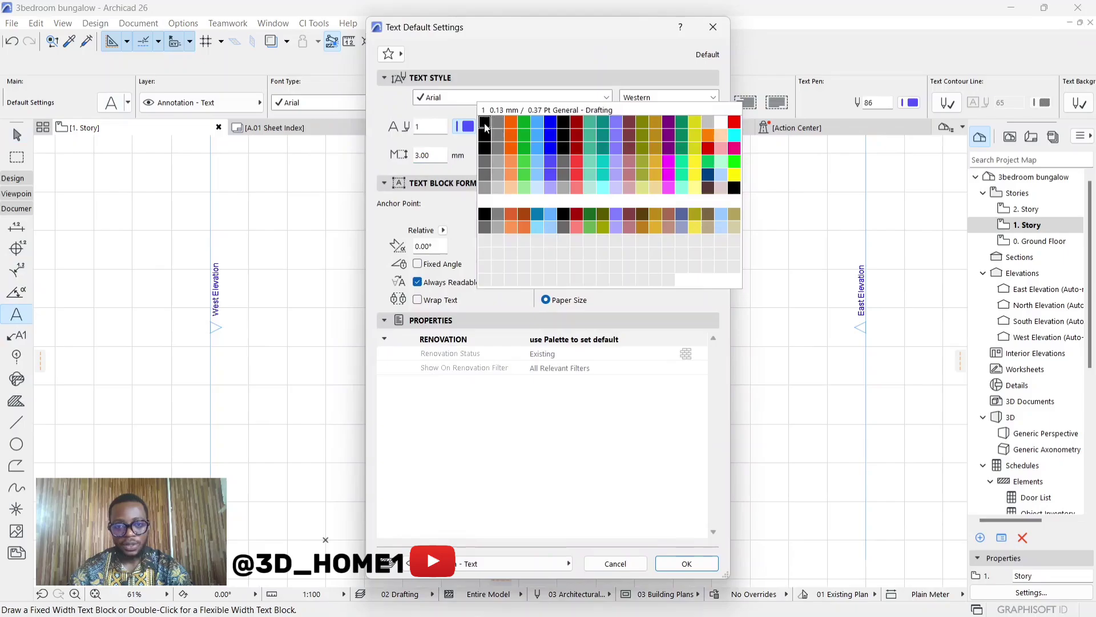
{"action": "left_click", "coordinate": [491, 128]}
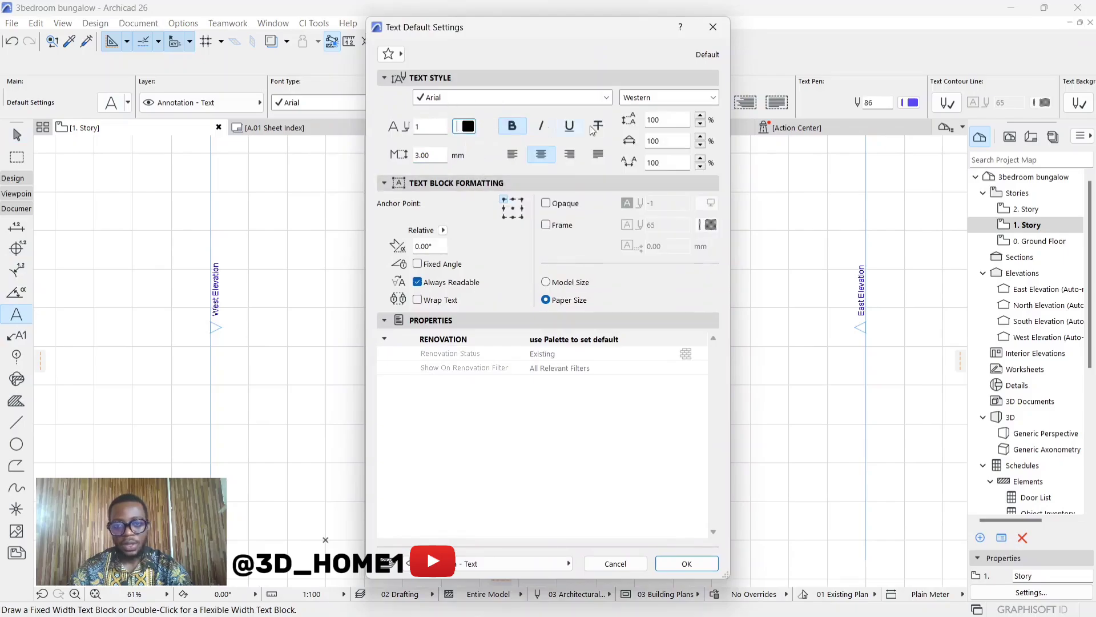
{"action": "left_click", "coordinate": [470, 101]}
{"action": "left_click", "coordinate": [470, 104]}
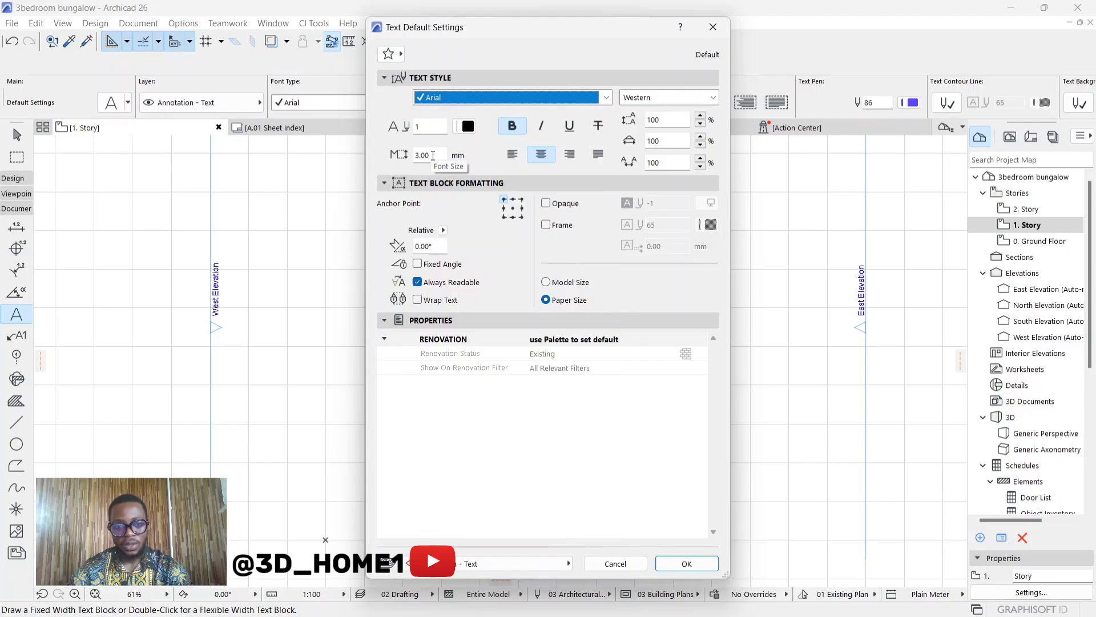
{"action": "double_click", "coordinate": [433, 156]}
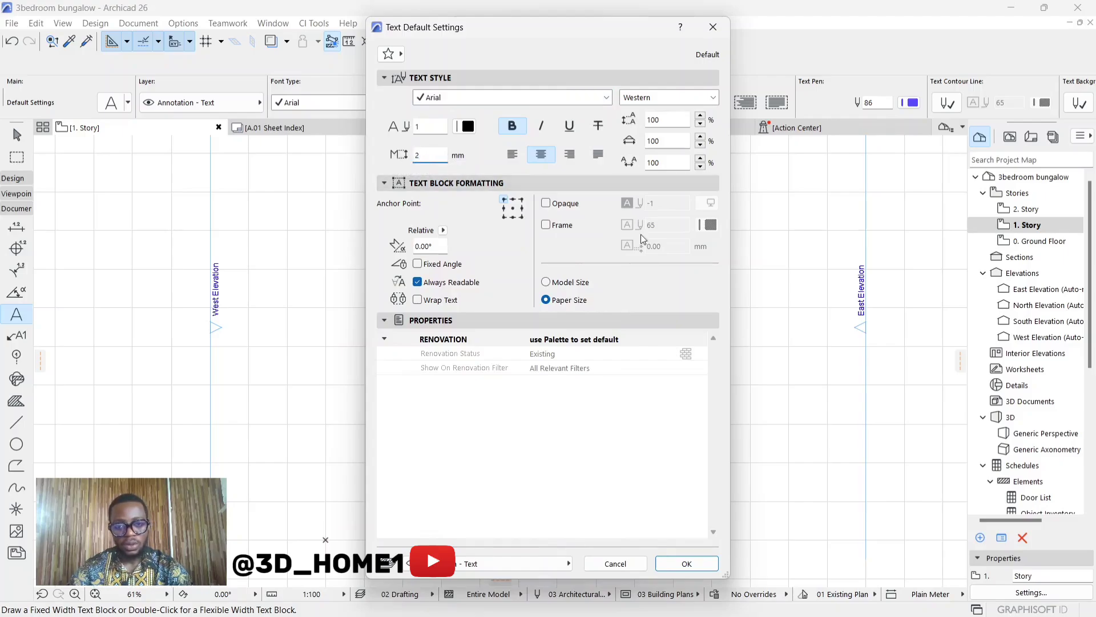
{"action": "left_click", "coordinate": [687, 563]}
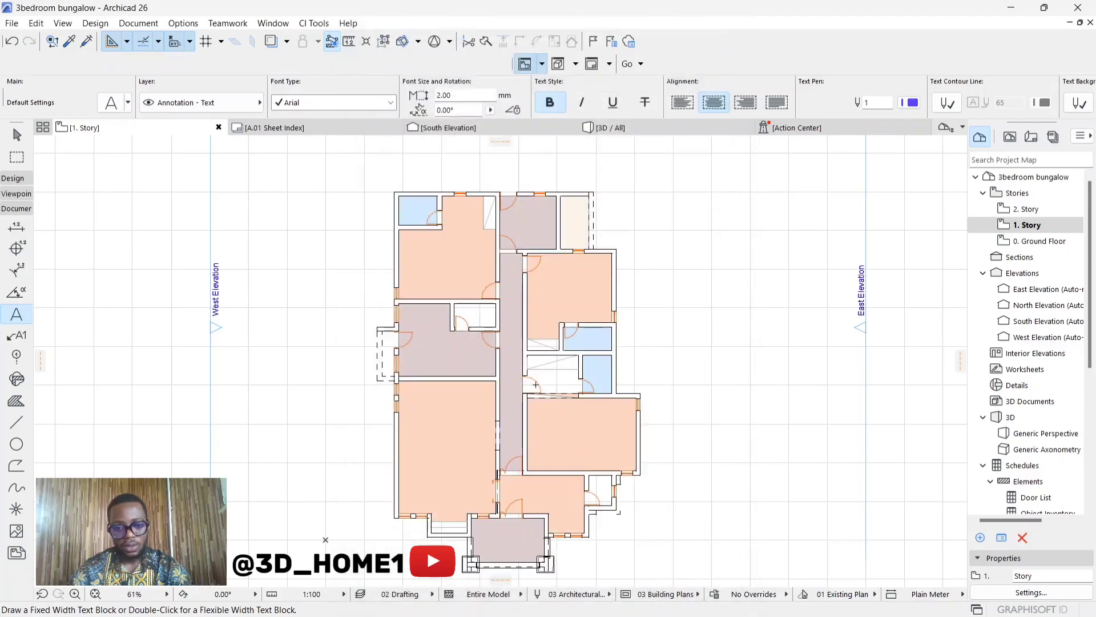
Step: Place a text block reading LIVING ROOM in the large southwest room
{"action": "scroll", "coordinate": [406, 445], "scroll_direction": "up", "scroll_amount": 4}
{"action": "left_click", "coordinate": [406, 445]}
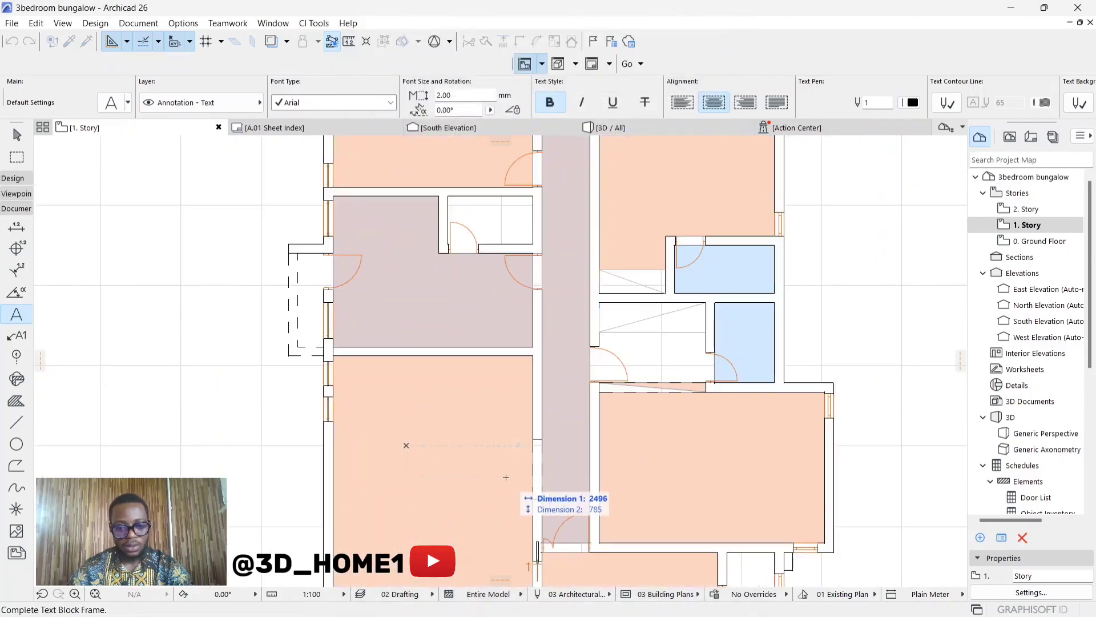
{"action": "left_click", "coordinate": [508, 477]}
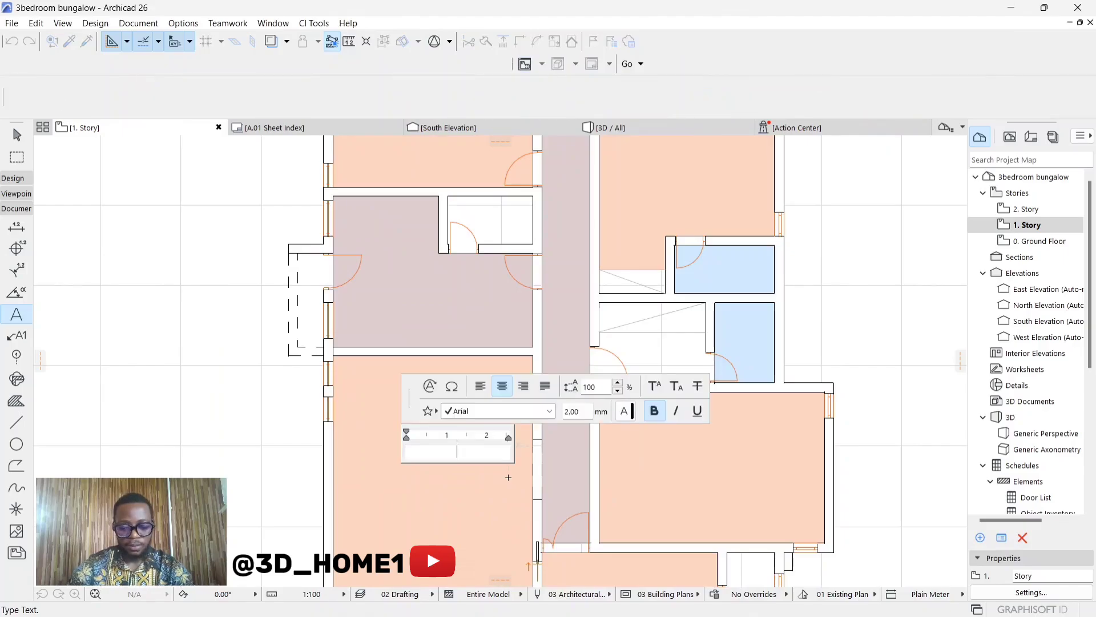
{"action": "type", "text": "LIVING "}
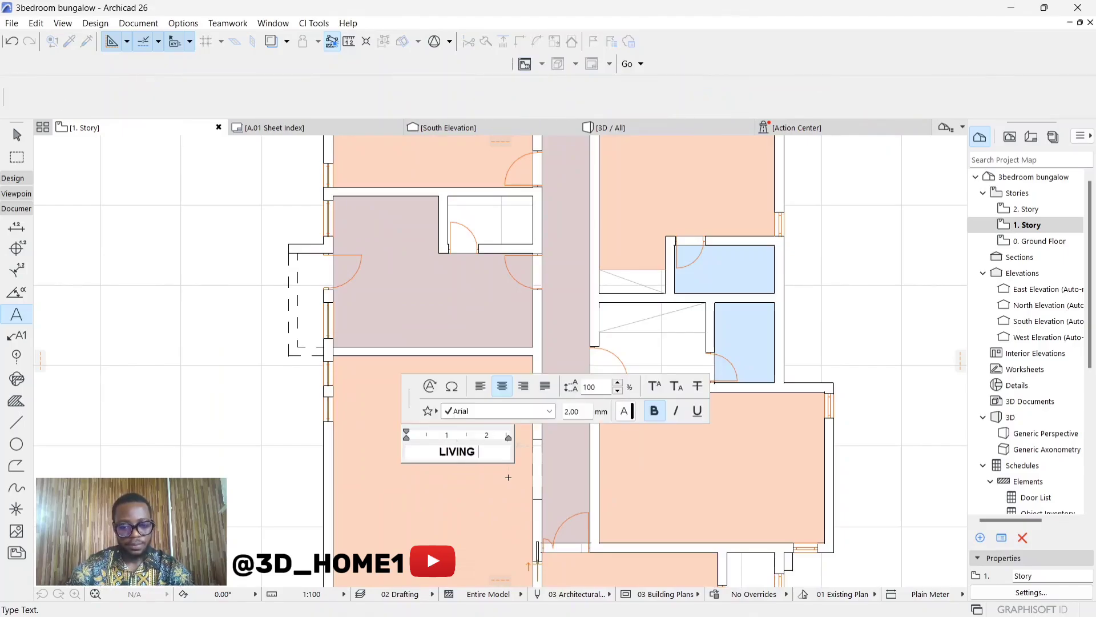
{"action": "type", "text": "ROOM"}
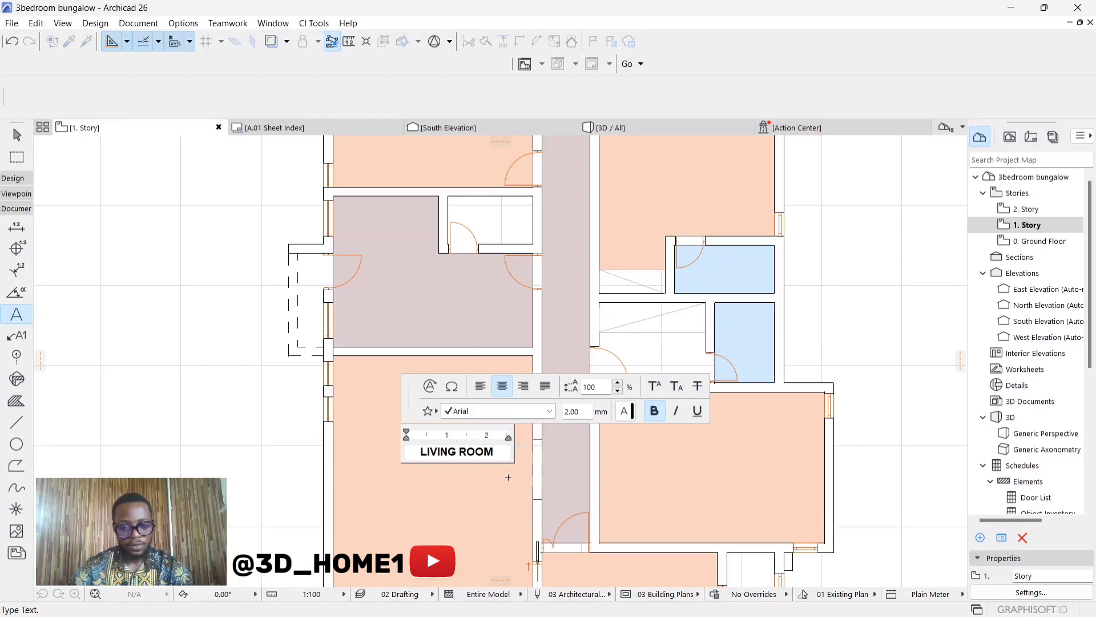
{"action": "left_click", "coordinate": [274, 411]}
{"action": "key", "text": "Escape"}
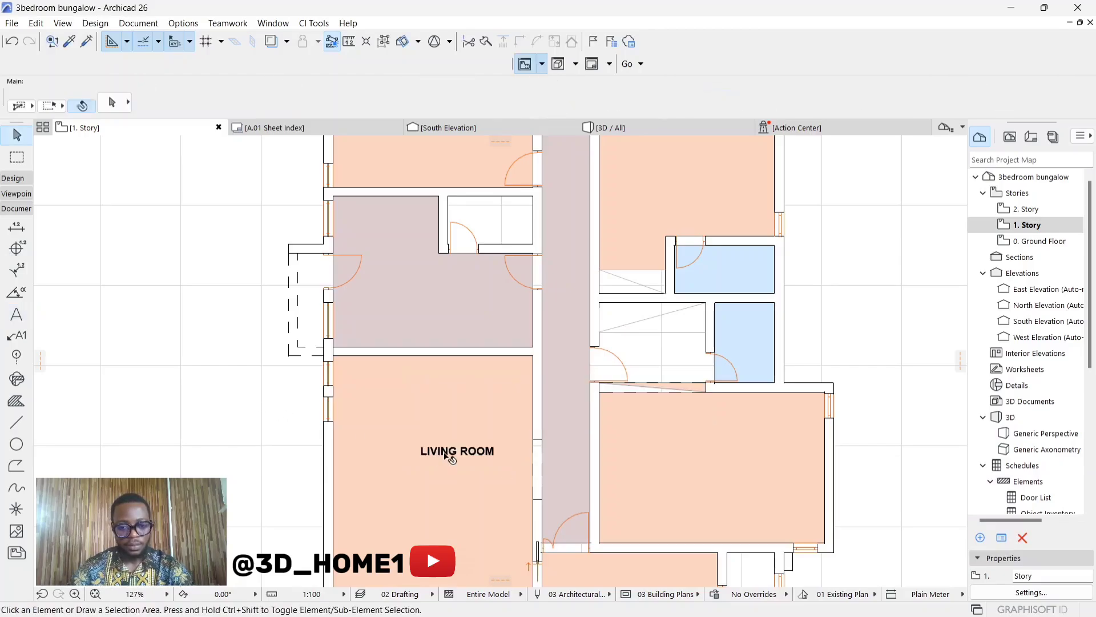
Step: Centre the LIVING ROOM label in the southwest room and copy it into the room to the north and the northwest bedroom
{"action": "left_click", "coordinate": [457, 452]}
{"action": "left_click_drag", "start_coordinate": [456, 451], "coordinate": [437, 330]}
{"action": "left_click", "coordinate": [435, 292]}
{"action": "left_click", "coordinate": [435, 291]}
{"action": "key", "text": "ctrl"}
{"action": "scroll", "coordinate": [424, 428], "scroll_direction": "down", "scroll_amount": 4}
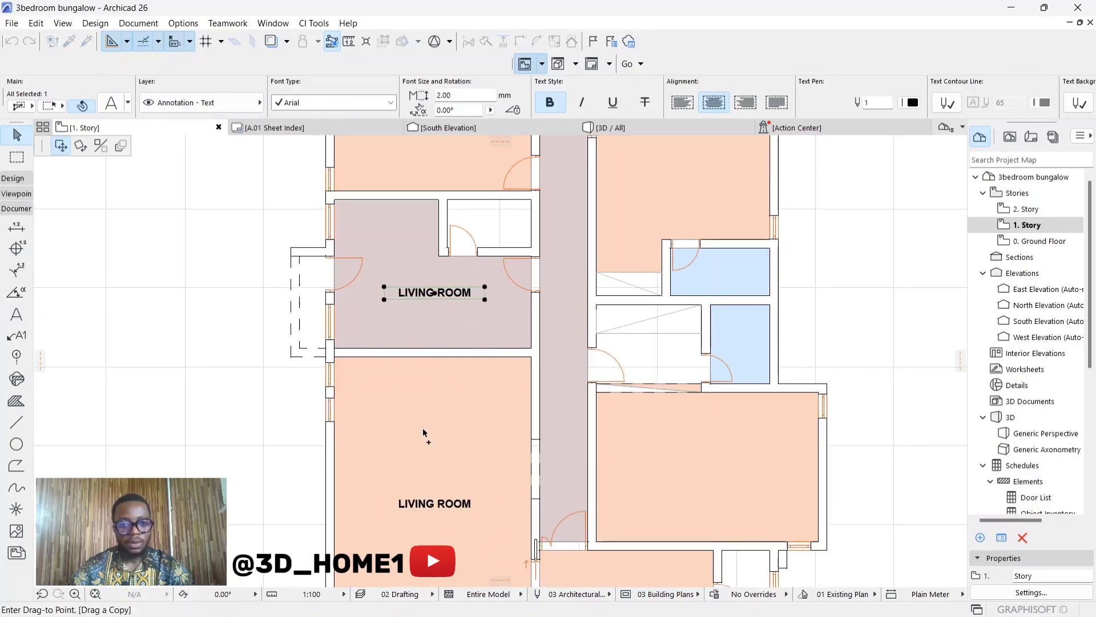
{"action": "left_click", "coordinate": [430, 277]}
{"action": "key", "text": "Escape"}
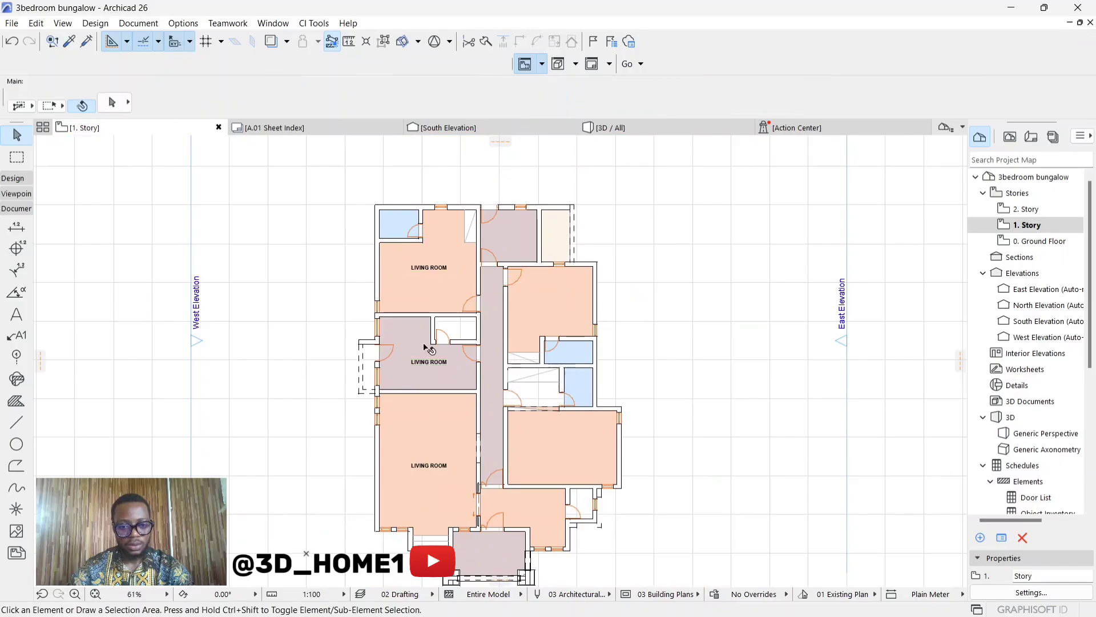
Step: Change the copied label in the room north of the large southwest room to KITCHEN
{"action": "scroll", "coordinate": [424, 349], "scroll_direction": "up", "scroll_amount": 5}
{"action": "scroll", "coordinate": [429, 372], "scroll_direction": "up", "scroll_amount": 2}
{"action": "double_click", "coordinate": [472, 407]}
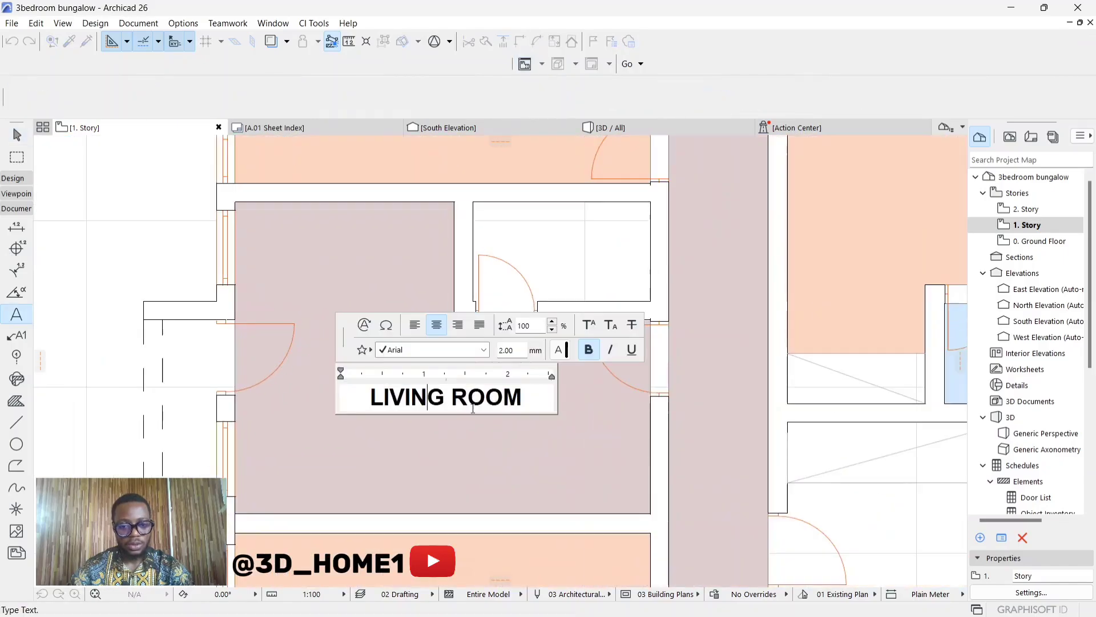
{"action": "left_click_drag", "start_coordinate": [519, 404], "coordinate": [371, 404]}
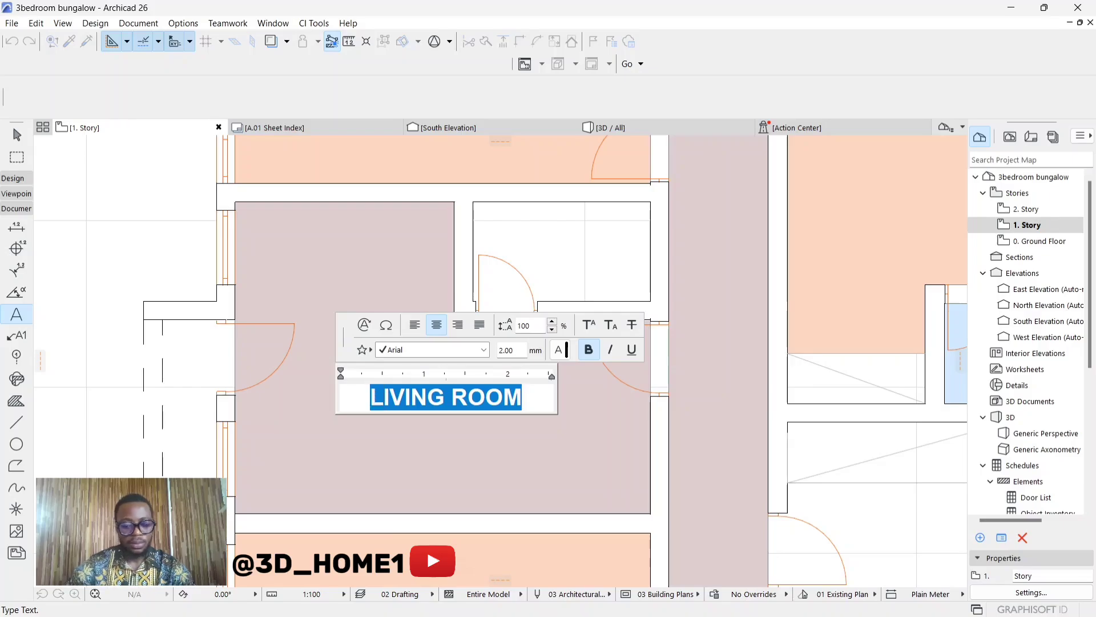
{"action": "type", "text": "KITCHEN"}
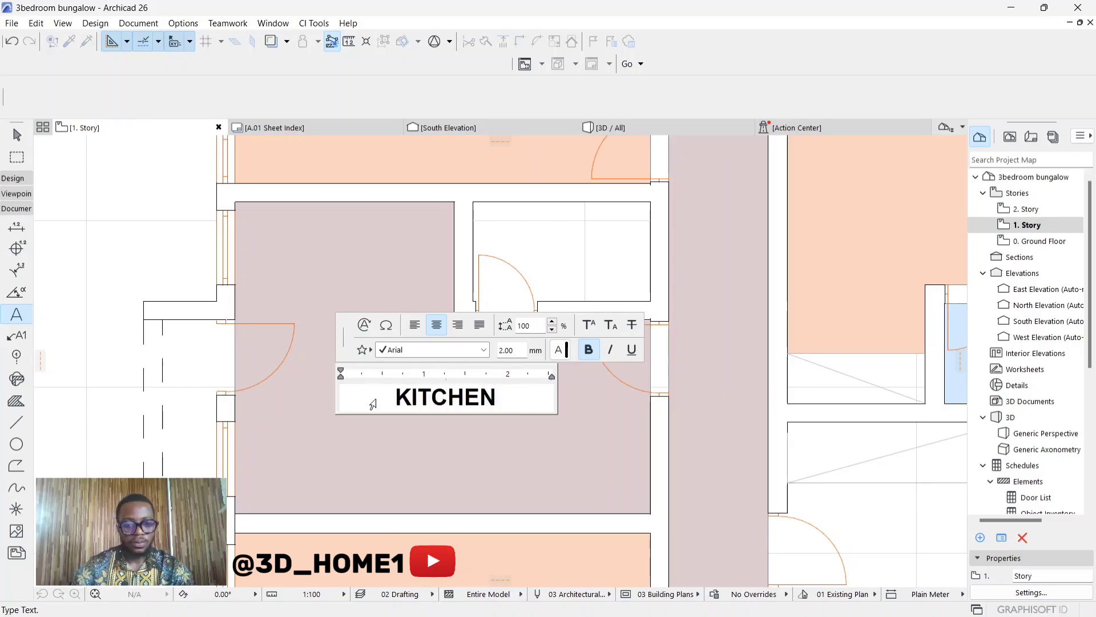
{"action": "left_click", "coordinate": [347, 440]}
{"action": "key", "text": "Escape"}
{"action": "scroll", "coordinate": [400, 457], "scroll_direction": "down", "scroll_amount": 3}
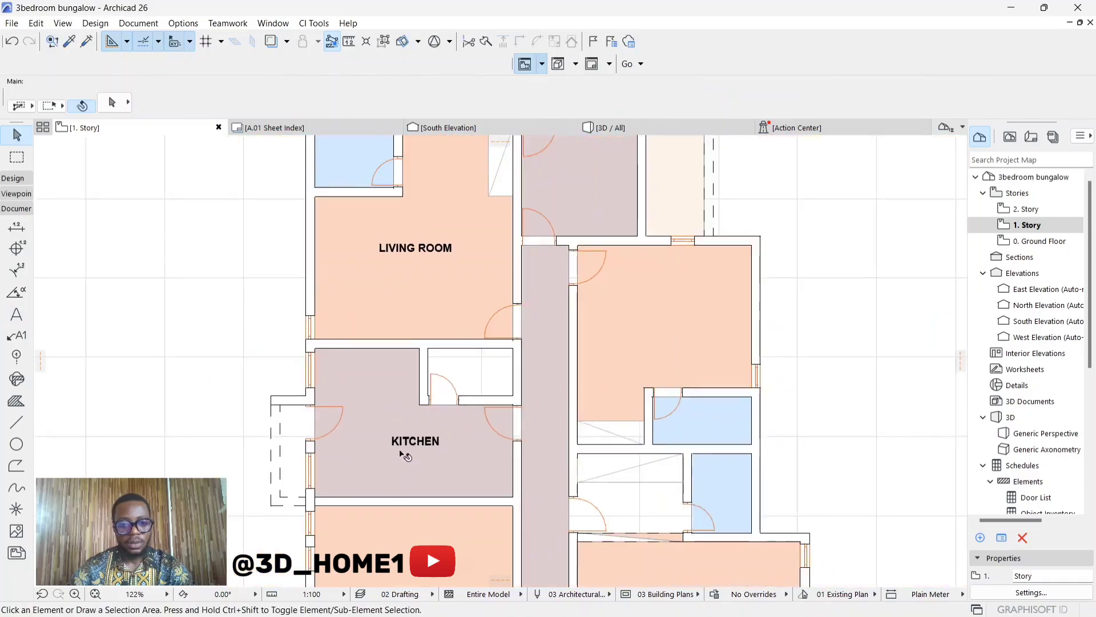
Step: Change the LIVING ROOM label in the northwest room to BEDROOM
{"action": "scroll", "coordinate": [423, 308], "scroll_direction": "up", "scroll_amount": 4}
{"action": "double_click", "coordinate": [405, 296]}
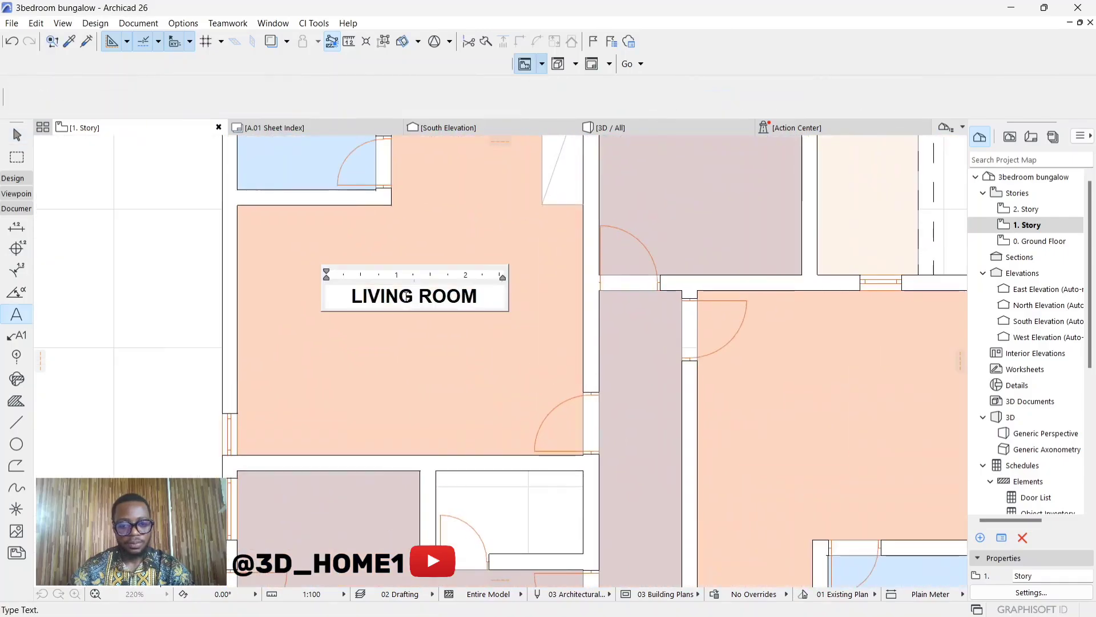
{"action": "key", "text": "ctrl+a"}
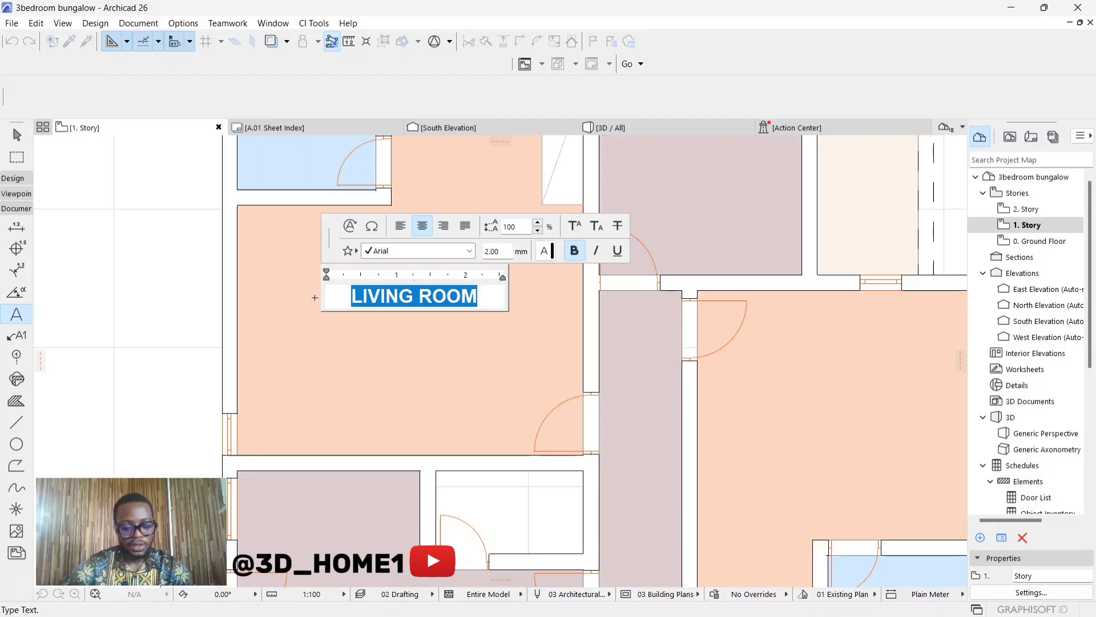
{"action": "type", "text": "BER"}
{"action": "key", "text": "BackSpace"}
{"action": "type", "text": "DR"}
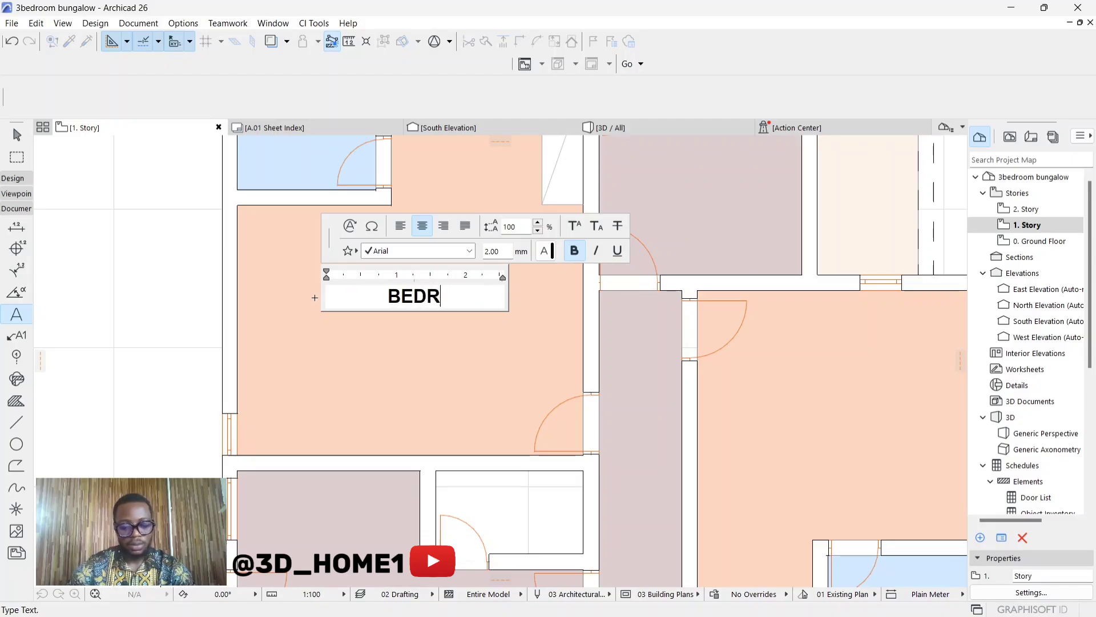
{"action": "type", "text": "OOM"}
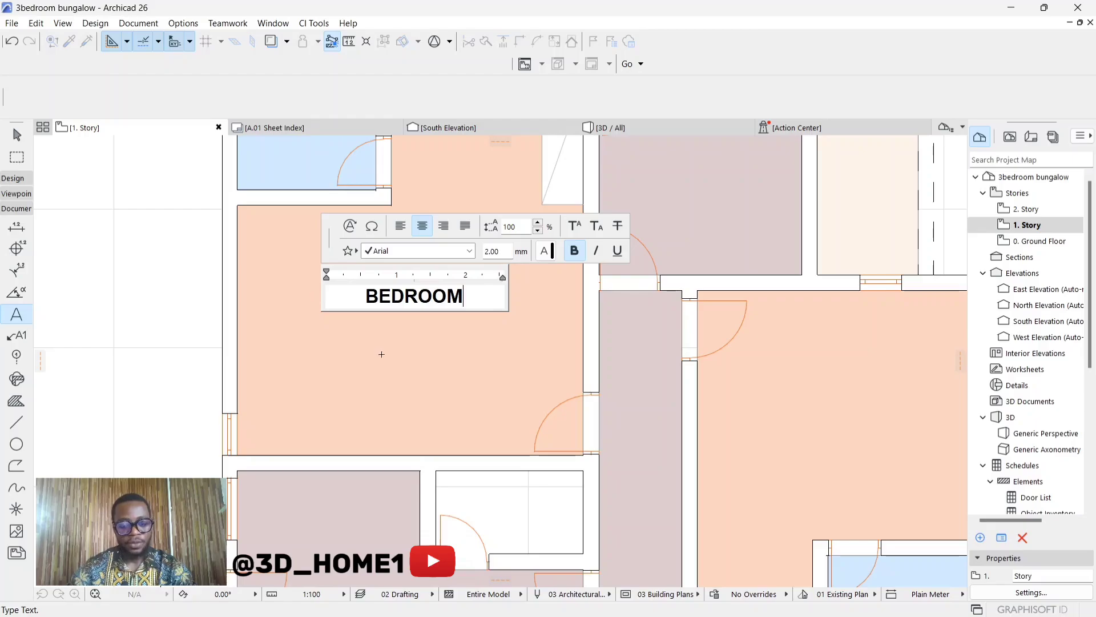
{"action": "left_click", "coordinate": [381, 352]}
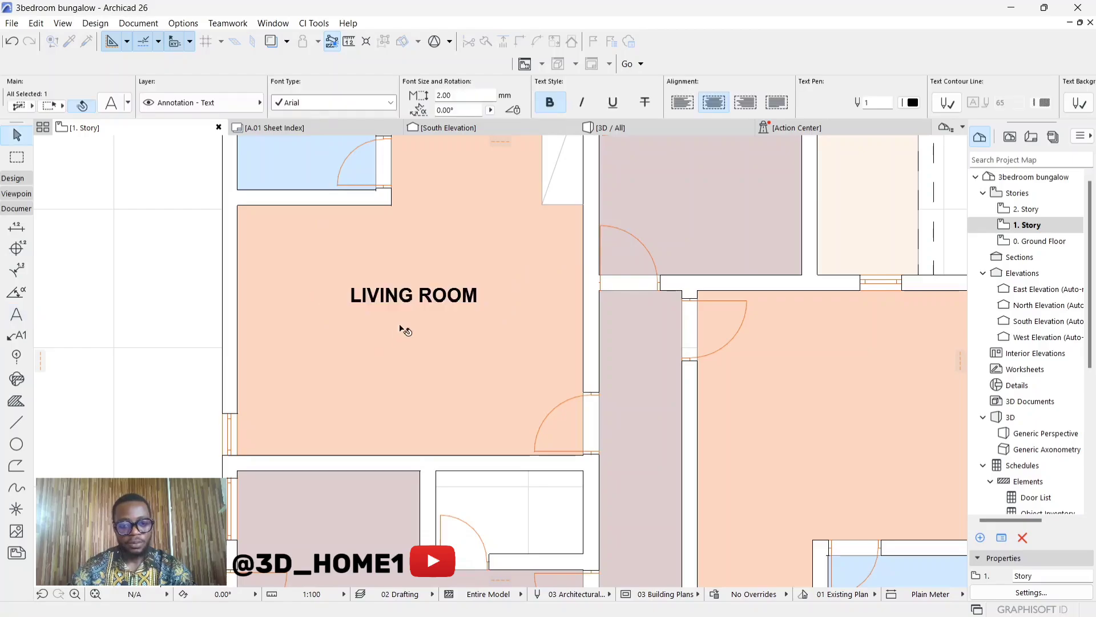
Step: Copy the BEDROOM label from the northwest room into the upper east bedroom, above its blue bathroom
{"action": "left_click", "coordinate": [413, 298]}
{"action": "key", "text": "ctrl"}
{"action": "scroll", "coordinate": [359, 440], "scroll_direction": "down", "scroll_amount": 3}
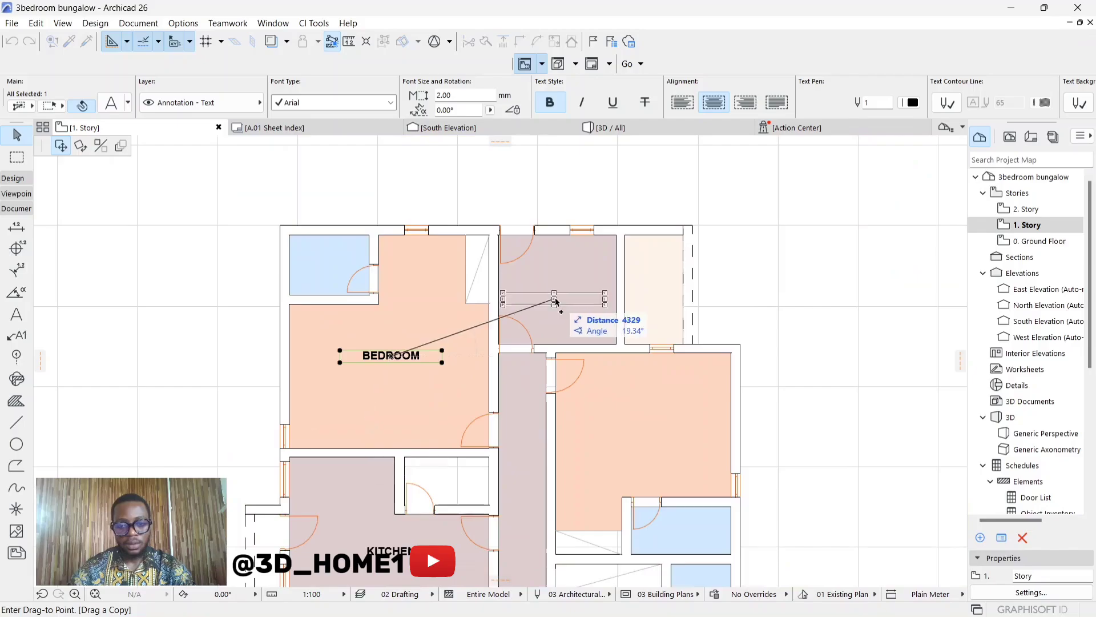
{"action": "left_click_drag", "start_coordinate": [557, 302], "coordinate": [628, 425]}
{"action": "scroll", "coordinate": [508, 395], "scroll_direction": "down", "scroll_amount": 2}
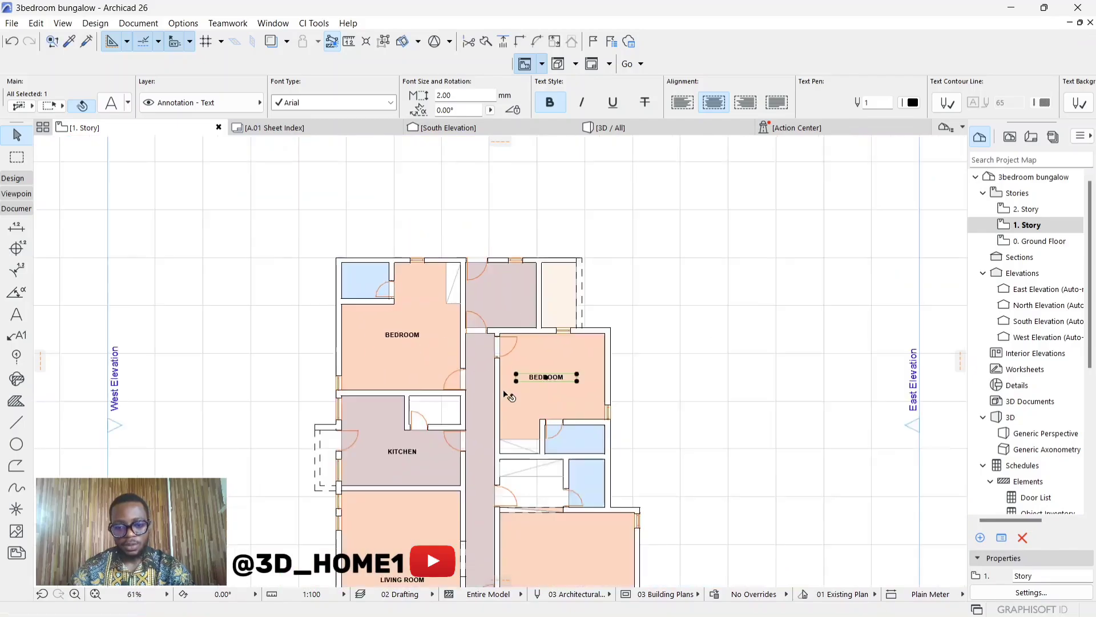
{"action": "scroll", "coordinate": [510, 396], "scroll_direction": "up", "scroll_amount": 5}
{"action": "left_click_drag", "start_coordinate": [455, 266], "coordinate": [455, 311]}
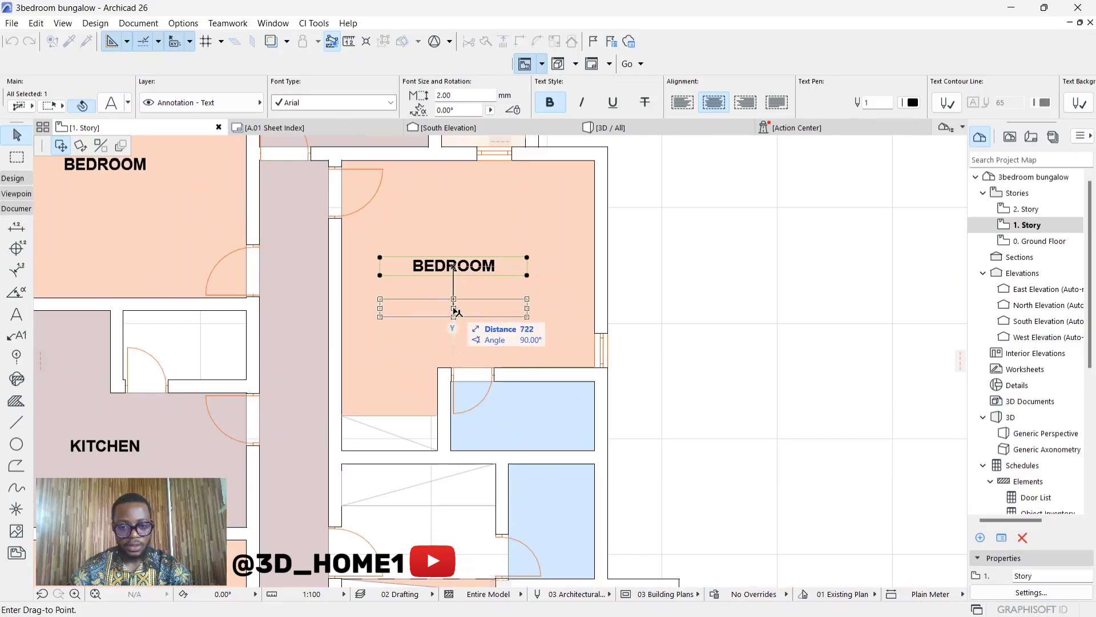
{"action": "key", "text": "Escape"}
{"action": "key", "text": "Escape"}
Step: Copy the BEDROOM label from the upper east bedroom into the centre of the southeast bedroom
{"action": "left_click", "coordinate": [456, 266]}
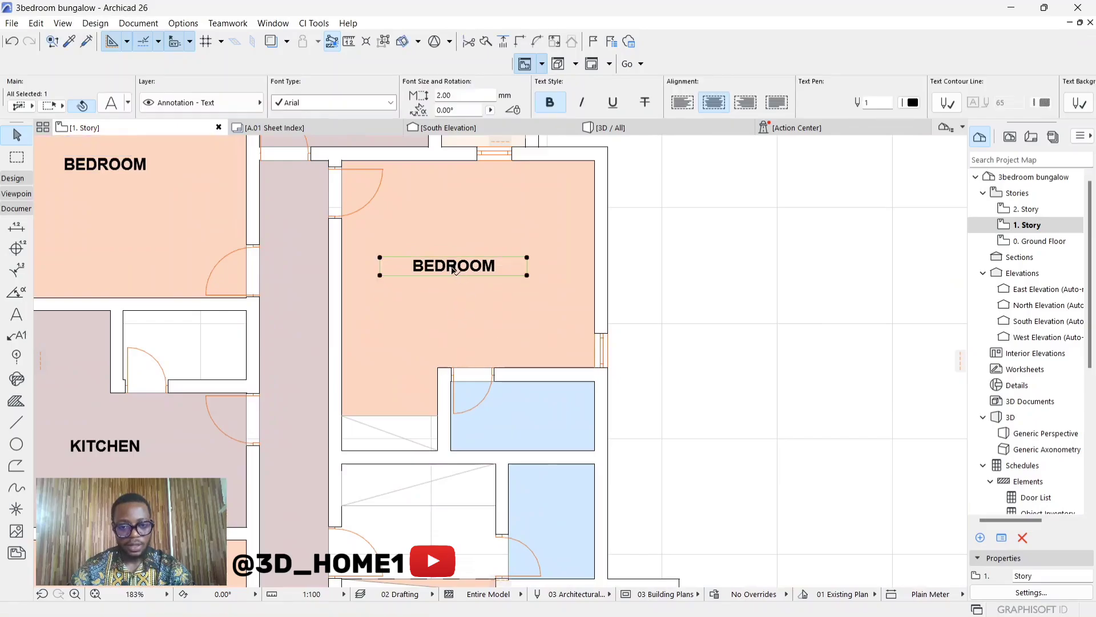
{"action": "left_click", "coordinate": [455, 268]}
{"action": "scroll", "coordinate": [472, 256], "scroll_direction": "down", "scroll_amount": 2}
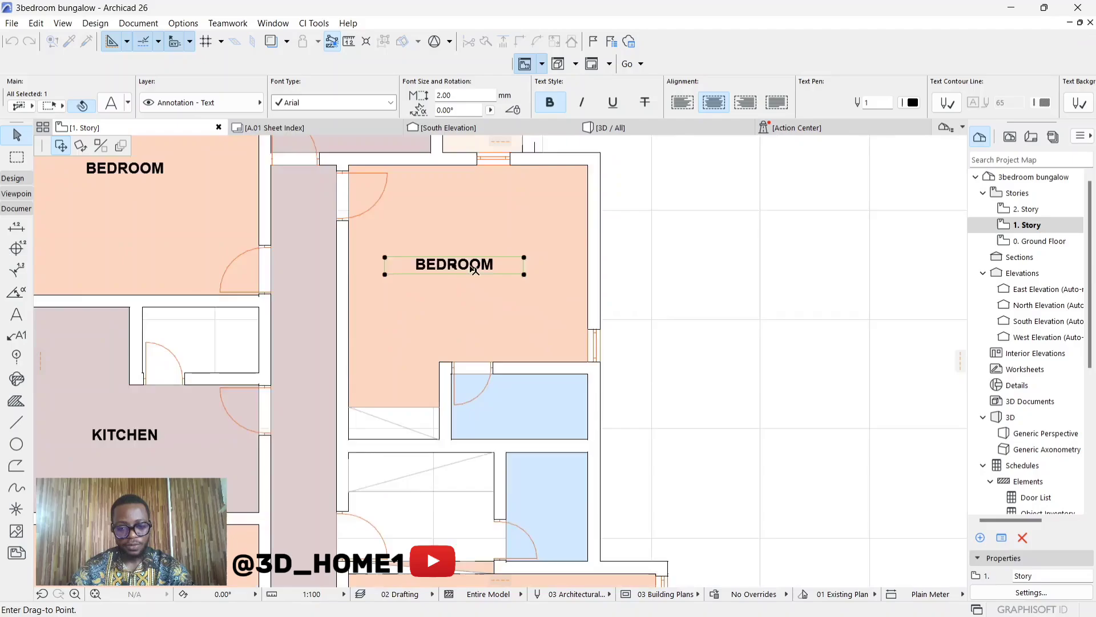
{"action": "scroll", "coordinate": [495, 269], "scroll_direction": "down", "scroll_amount": 1}
{"action": "scroll", "coordinate": [496, 269], "scroll_direction": "down", "scroll_amount": 1}
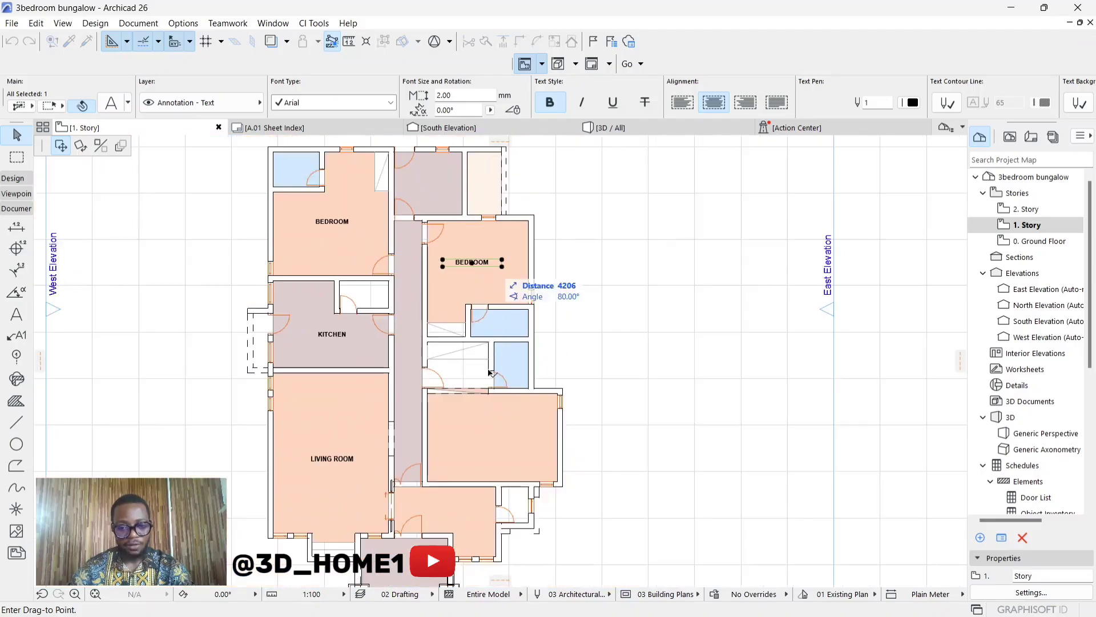
{"action": "scroll", "coordinate": [484, 436], "scroll_direction": "up", "scroll_amount": 2}
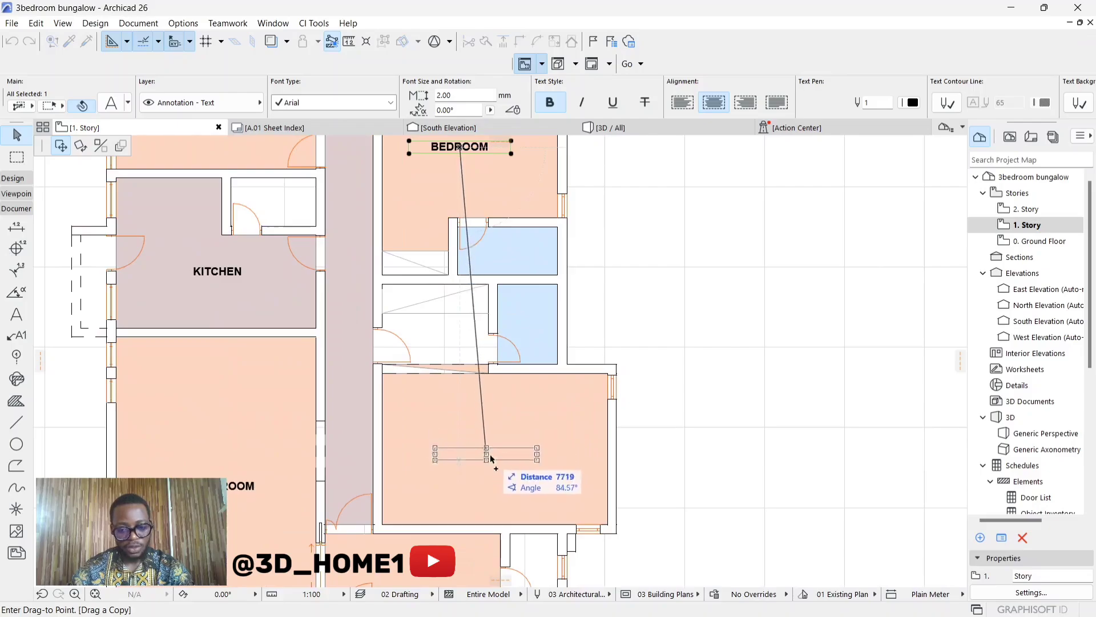
{"action": "left_click", "coordinate": [492, 455]}
{"action": "scroll", "coordinate": [475, 455], "scroll_direction": "down", "scroll_amount": 2}
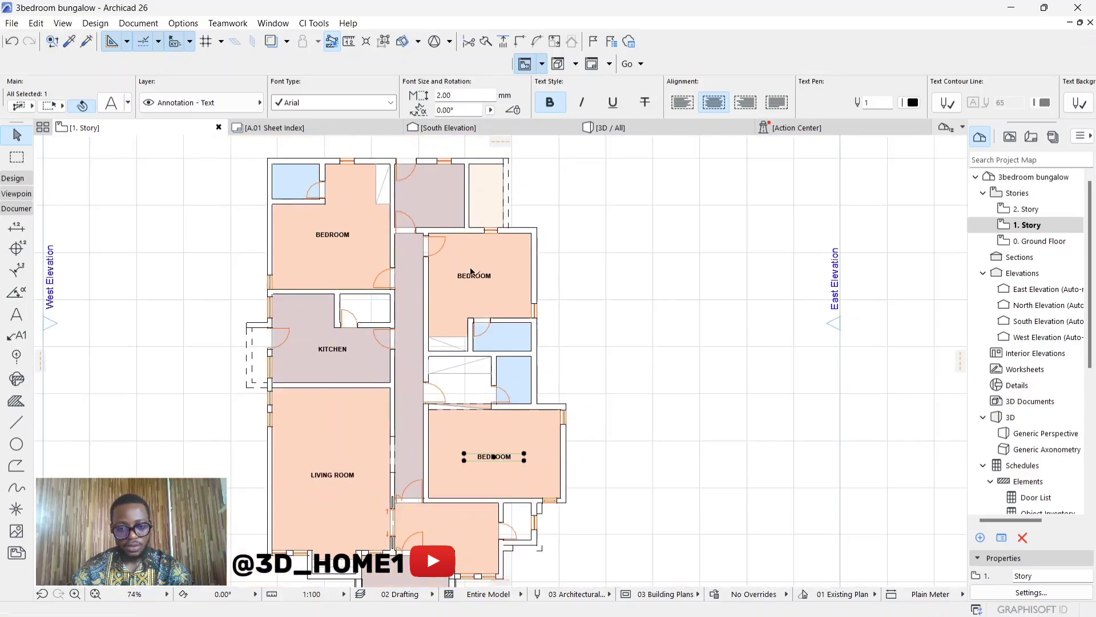
{"action": "key", "text": "Escape"}
{"action": "scroll", "coordinate": [468, 302], "scroll_direction": "down", "scroll_amount": 2}
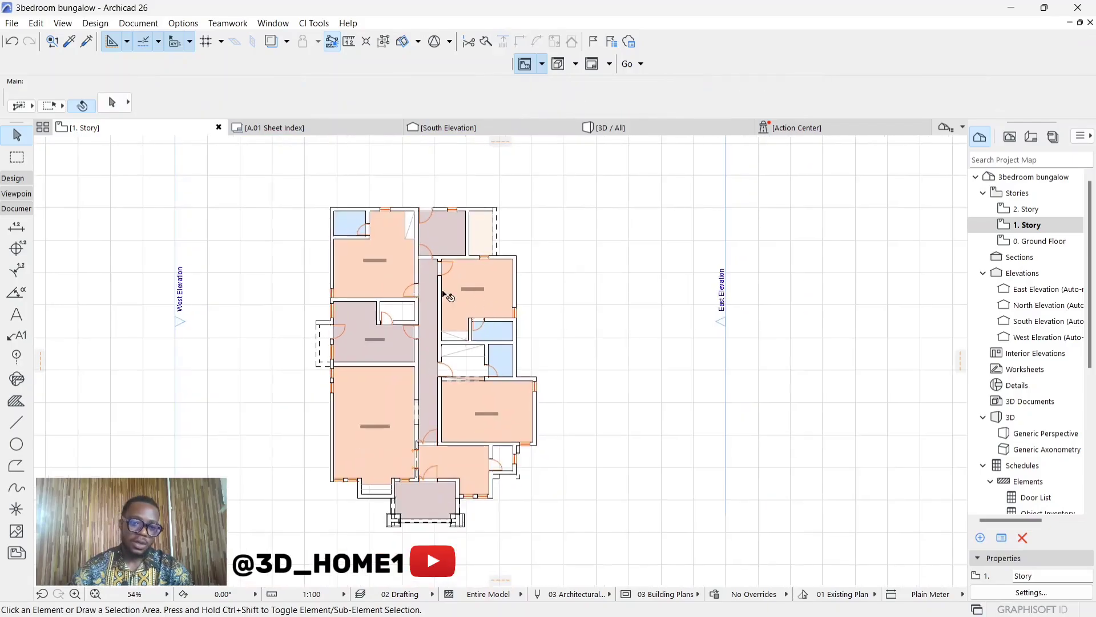
Step: Place a copy of the upper east bedroom's BEDROOM label in the blue bathroom at the plan's northwest corner
{"action": "scroll", "coordinate": [448, 296], "scroll_direction": "up", "scroll_amount": 5}
{"action": "scroll", "coordinate": [520, 326], "scroll_direction": "down", "scroll_amount": 2}
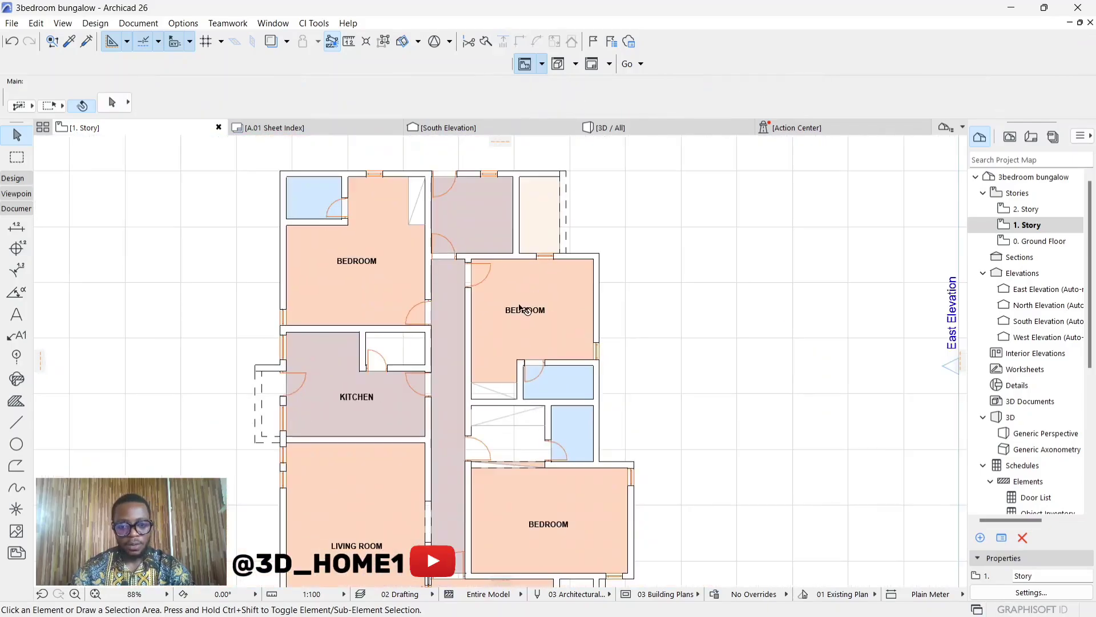
{"action": "left_click", "coordinate": [525, 315]}
{"action": "left_click", "coordinate": [524, 313]}
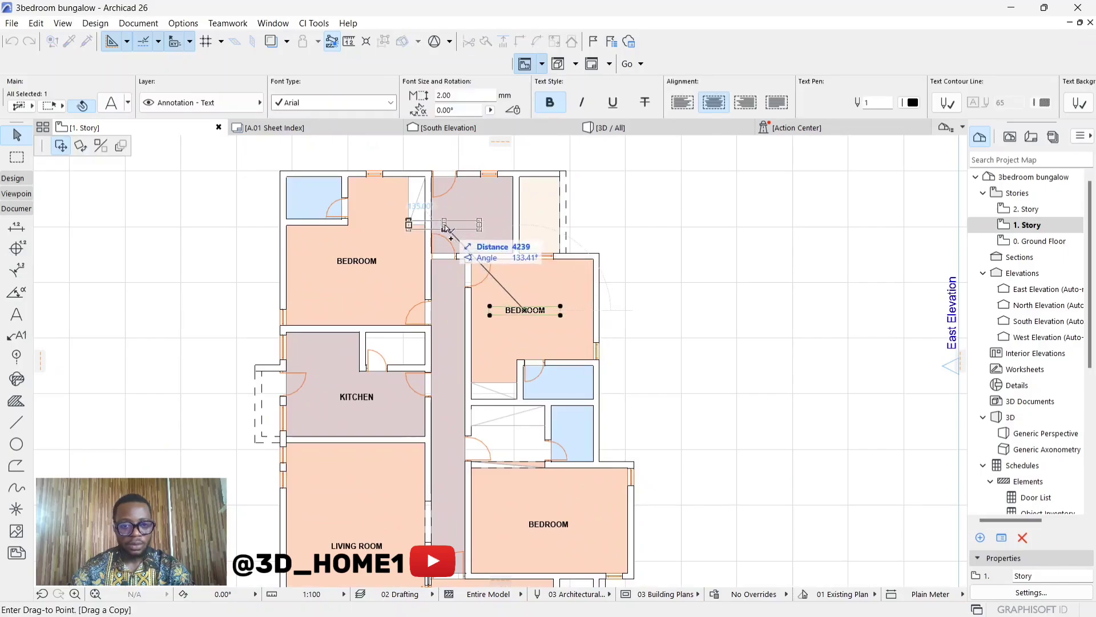
{"action": "left_click", "coordinate": [319, 196]}
{"action": "scroll", "coordinate": [323, 199], "scroll_direction": "up", "scroll_amount": 1}
{"action": "scroll", "coordinate": [324, 199], "scroll_direction": "up", "scroll_amount": 3}
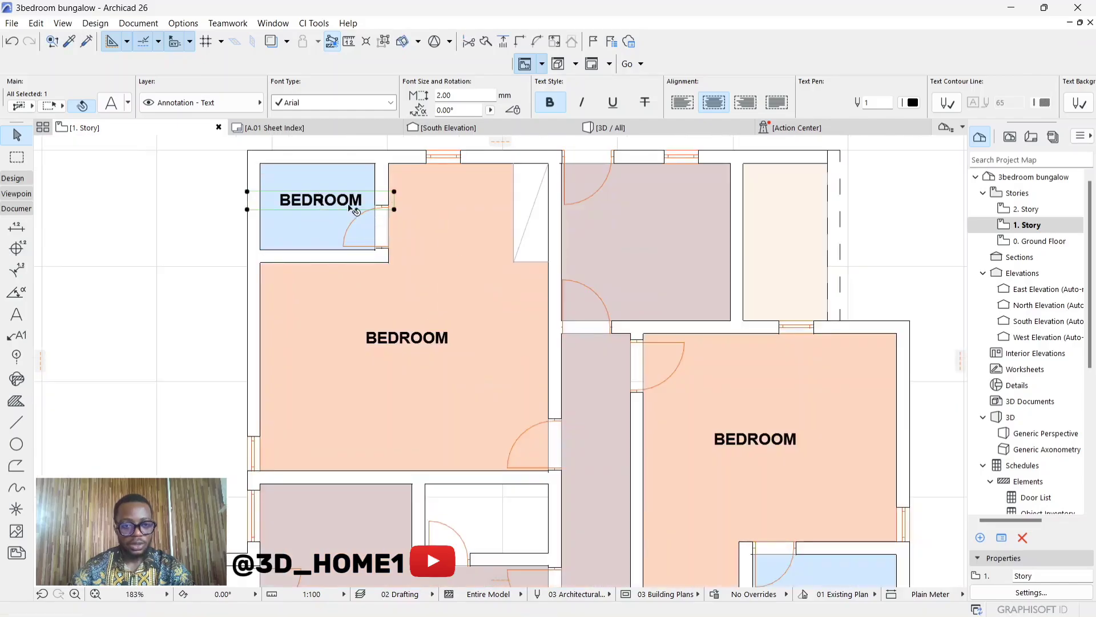
Step: Change the copied label in the northwest bathroom to WC
{"action": "double_click", "coordinate": [371, 205]}
{"action": "left_click_drag", "start_coordinate": [368, 201], "coordinate": [249, 198]}
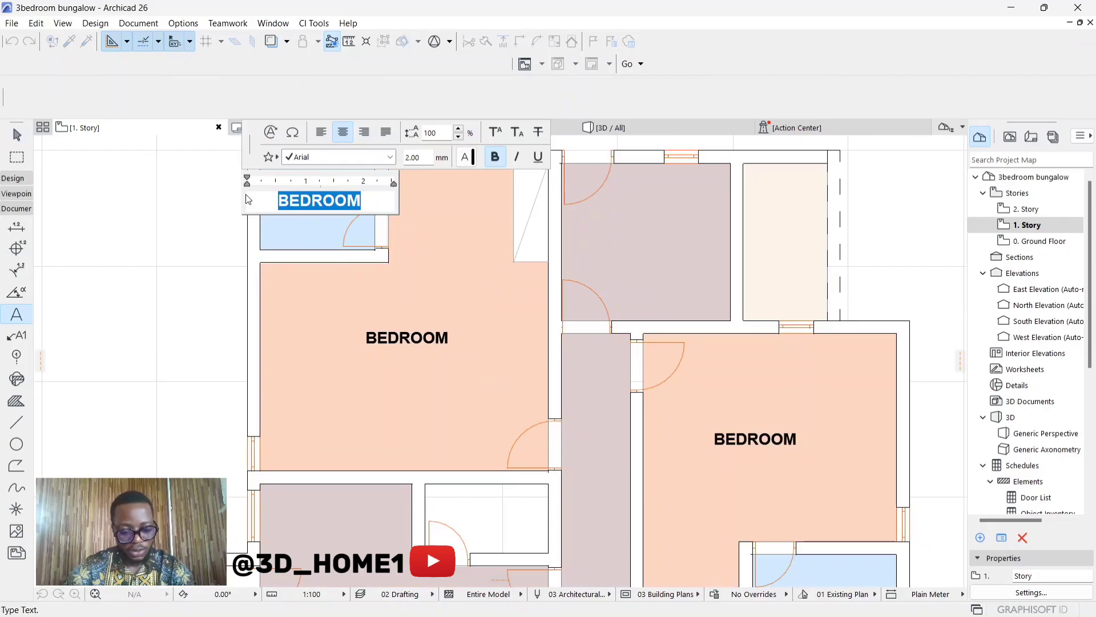
{"action": "type", "text": "WC"}
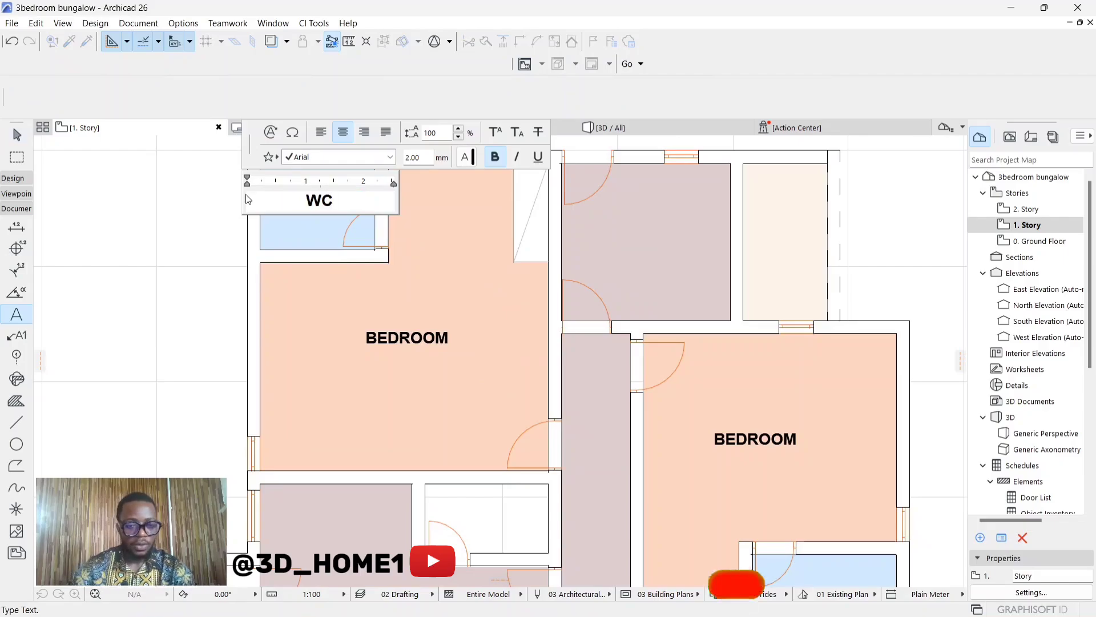
{"action": "left_click", "coordinate": [180, 211]}
{"action": "scroll", "coordinate": [330, 268], "scroll_direction": "down", "scroll_amount": 3}
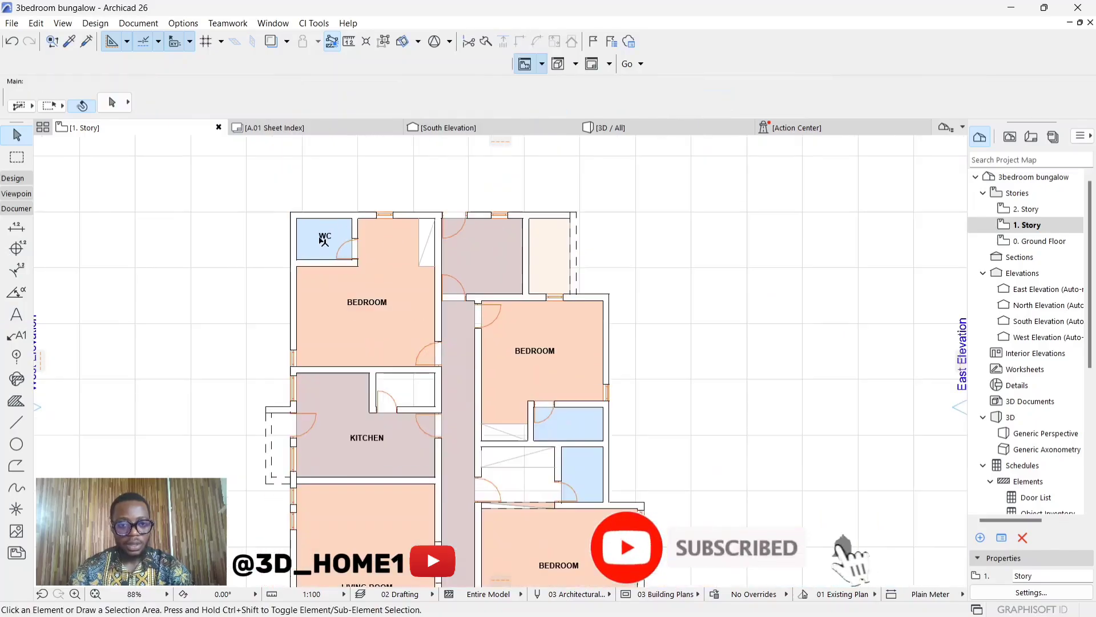
Step: Copy the WC label into the two blue bathrooms on the east side of the plan
{"action": "left_click", "coordinate": [322, 233]}
{"action": "key", "text": "ctrl+shift+d"}
{"action": "left_click", "coordinate": [324, 235]}
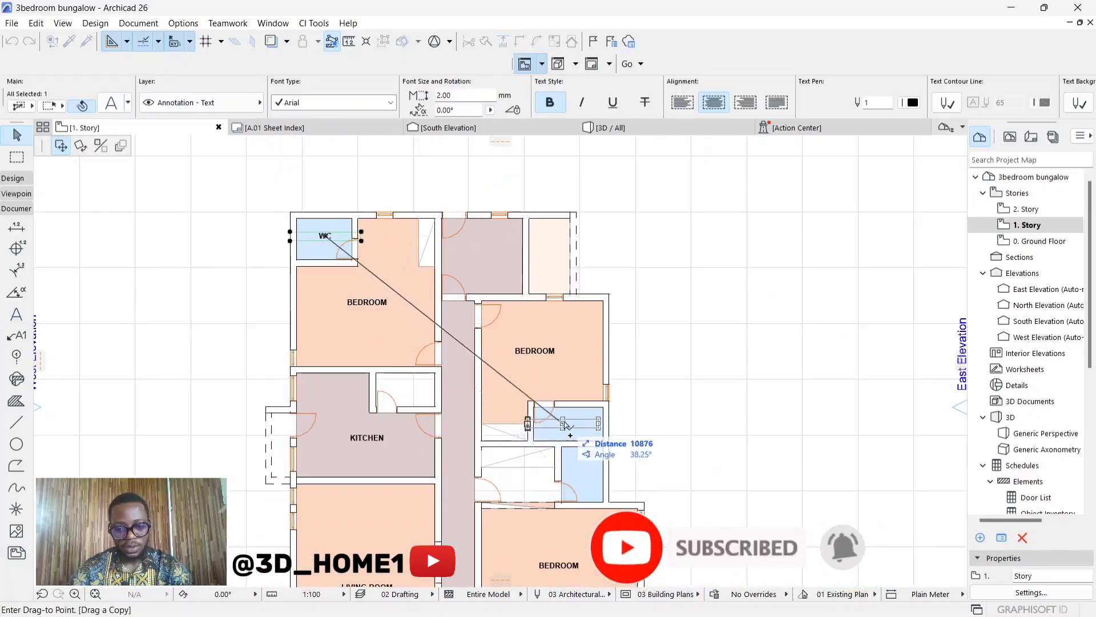
{"action": "left_click", "coordinate": [568, 426]}
{"action": "left_click", "coordinate": [570, 423]}
{"action": "key", "text": "ctrl"}
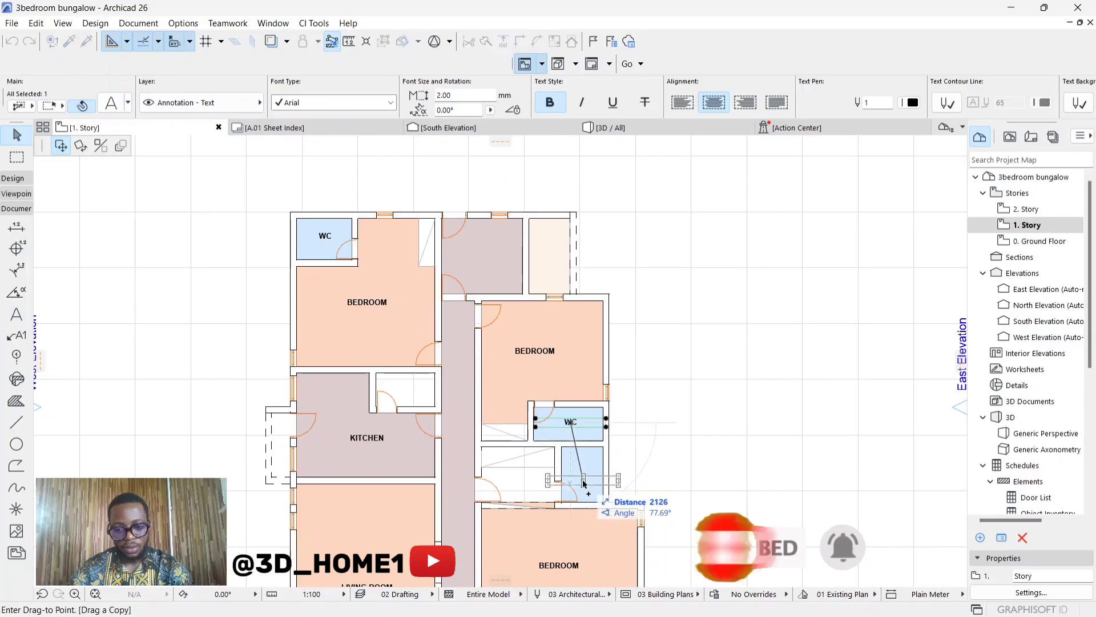
{"action": "left_click", "coordinate": [586, 479]}
{"action": "key", "text": "Escape"}
Step: Examine the labelled floor plan, checking the room labels and the wall outlines around the northern rooms
{"action": "scroll", "coordinate": [517, 344], "scroll_direction": "down", "scroll_amount": 7}
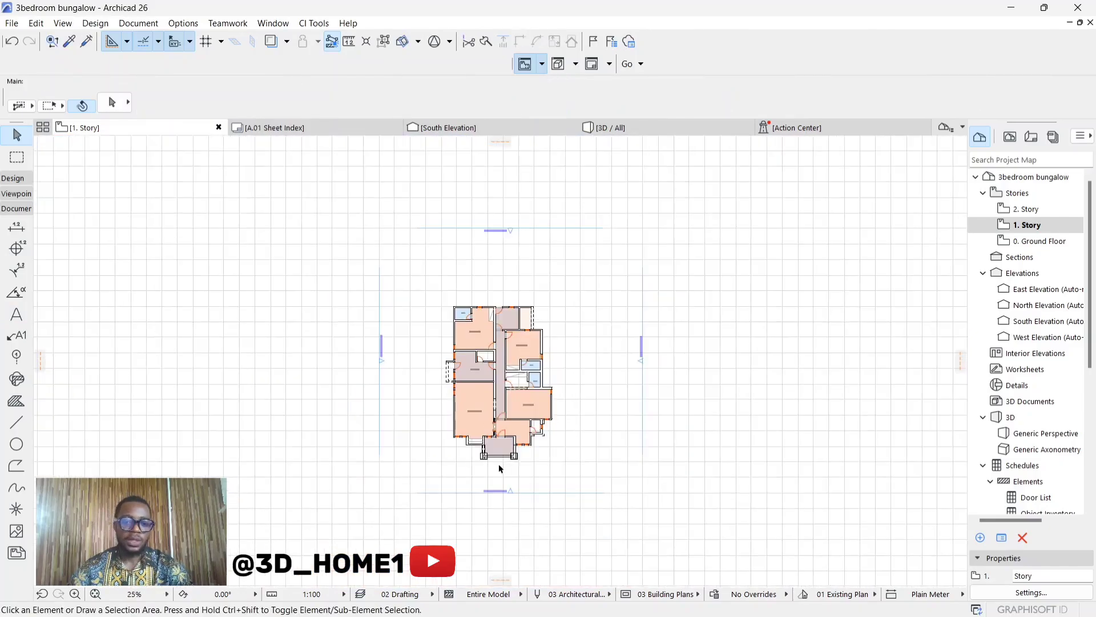
{"action": "scroll", "coordinate": [500, 464], "scroll_direction": "up", "scroll_amount": 3}
{"action": "scroll", "coordinate": [499, 434], "scroll_direction": "up", "scroll_amount": 3}
{"action": "scroll", "coordinate": [499, 433], "scroll_direction": "down", "scroll_amount": 2}
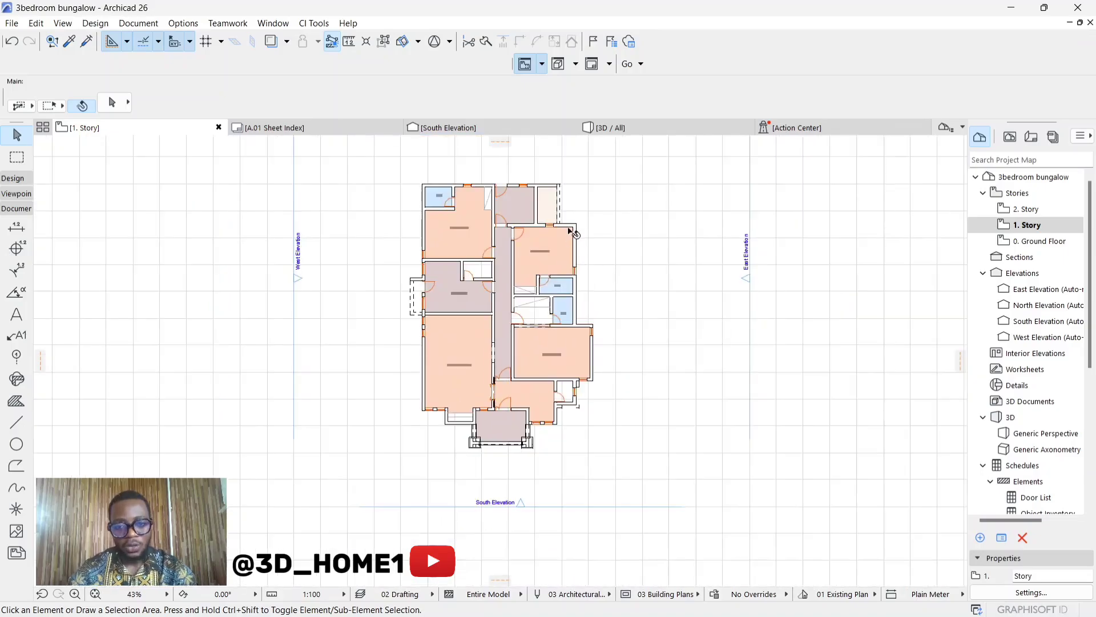
{"action": "scroll", "coordinate": [574, 229], "scroll_direction": "up", "scroll_amount": 3}
{"action": "scroll", "coordinate": [575, 224], "scroll_direction": "up", "scroll_amount": 4}
{"action": "scroll", "coordinate": [547, 267], "scroll_direction": "down", "scroll_amount": 5}
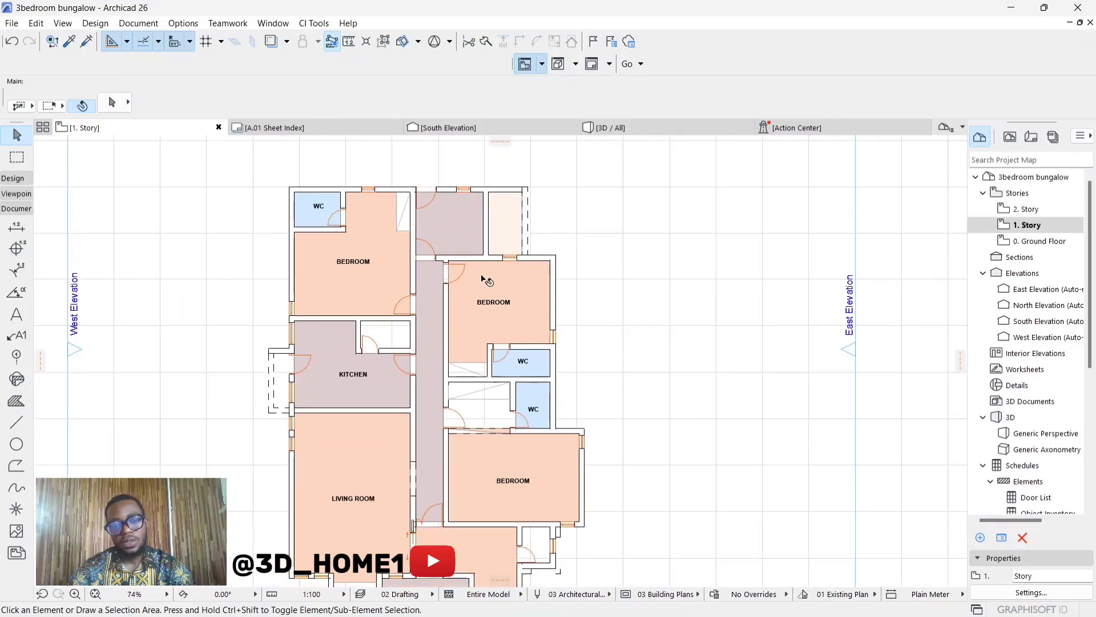
{"action": "scroll", "coordinate": [479, 276], "scroll_direction": "down", "scroll_amount": 2}
{"action": "scroll", "coordinate": [505, 211], "scroll_direction": "up", "scroll_amount": 3}
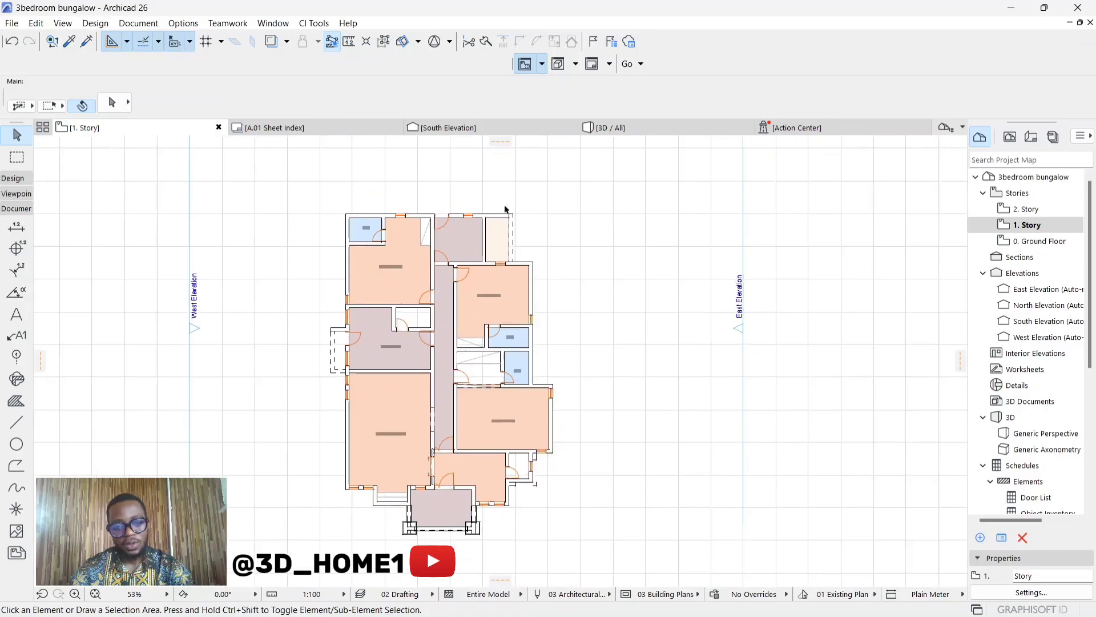
{"action": "scroll", "coordinate": [513, 231], "scroll_direction": "up", "scroll_amount": 2}
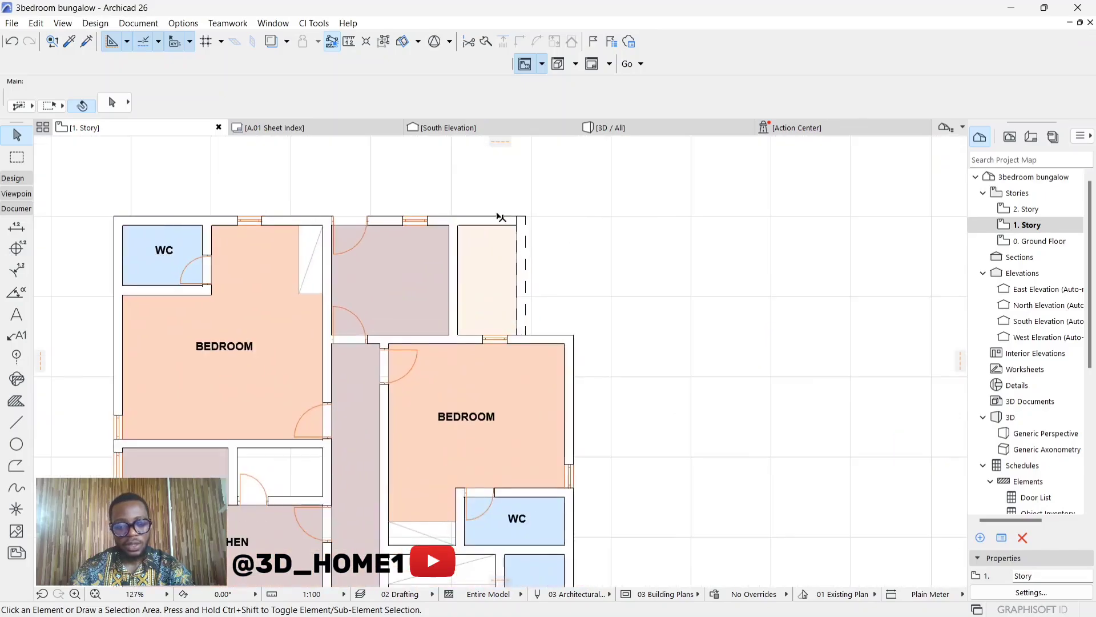
{"action": "scroll", "coordinate": [500, 217], "scroll_direction": "up", "scroll_amount": 4}
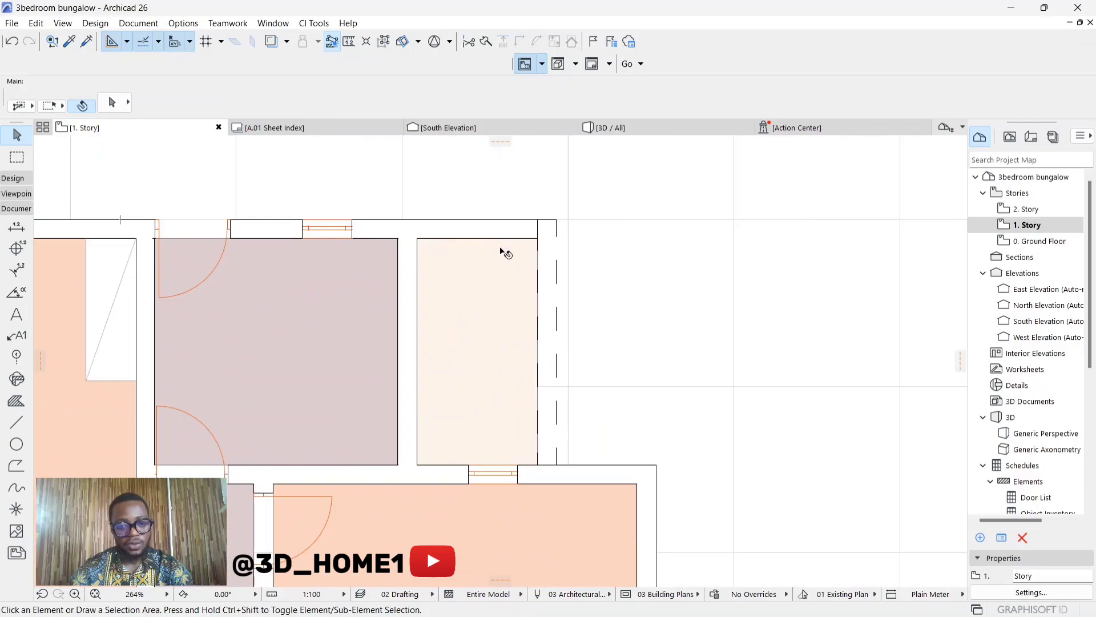
{"action": "scroll", "coordinate": [500, 251], "scroll_direction": "down", "scroll_amount": 5}
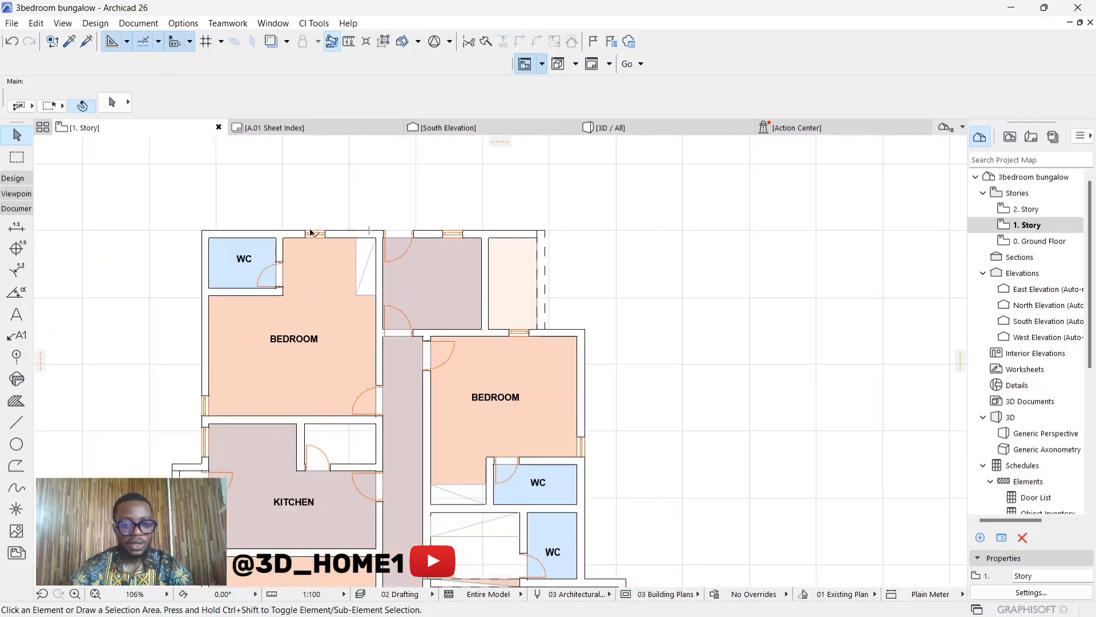
{"action": "scroll", "coordinate": [312, 233], "scroll_direction": "up", "scroll_amount": 2}
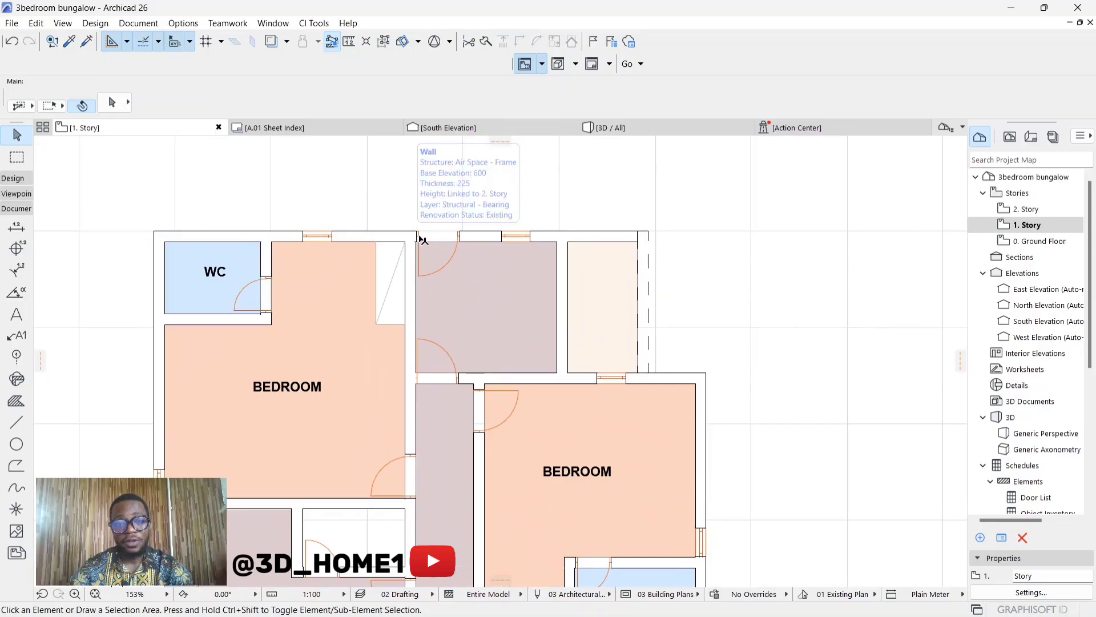
{"action": "scroll", "coordinate": [386, 237], "scroll_direction": "down", "scroll_amount": 3}
{"action": "scroll", "coordinate": [616, 253], "scroll_direction": "up", "scroll_amount": 3}
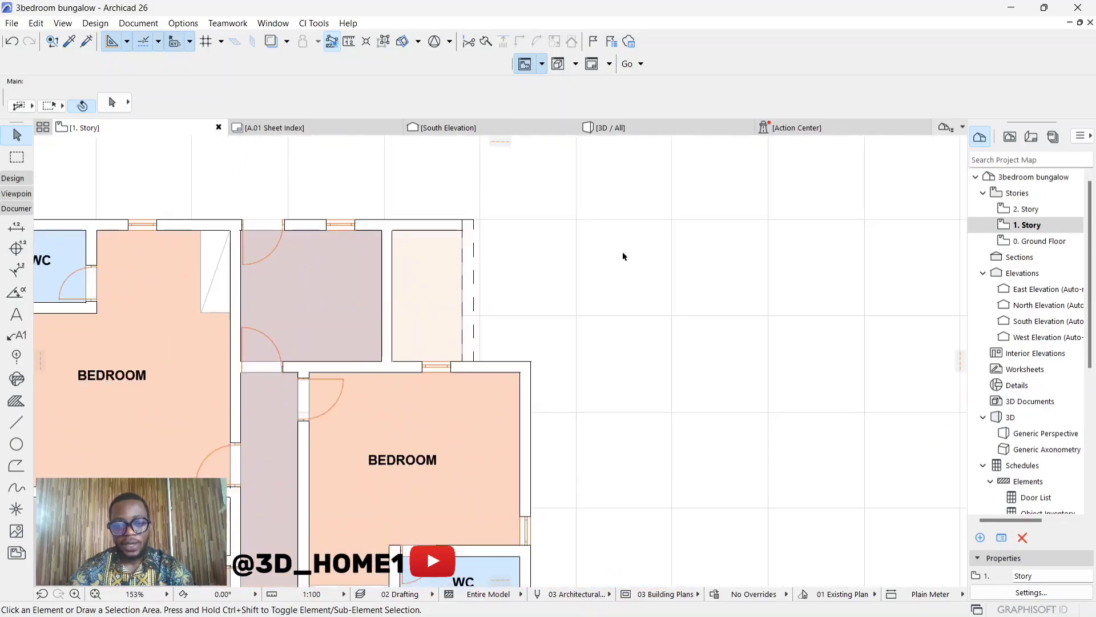
Step: Turn on True Line Weight for the floor plan and check the wall outlines up close
{"action": "right_click", "coordinate": [623, 252]}
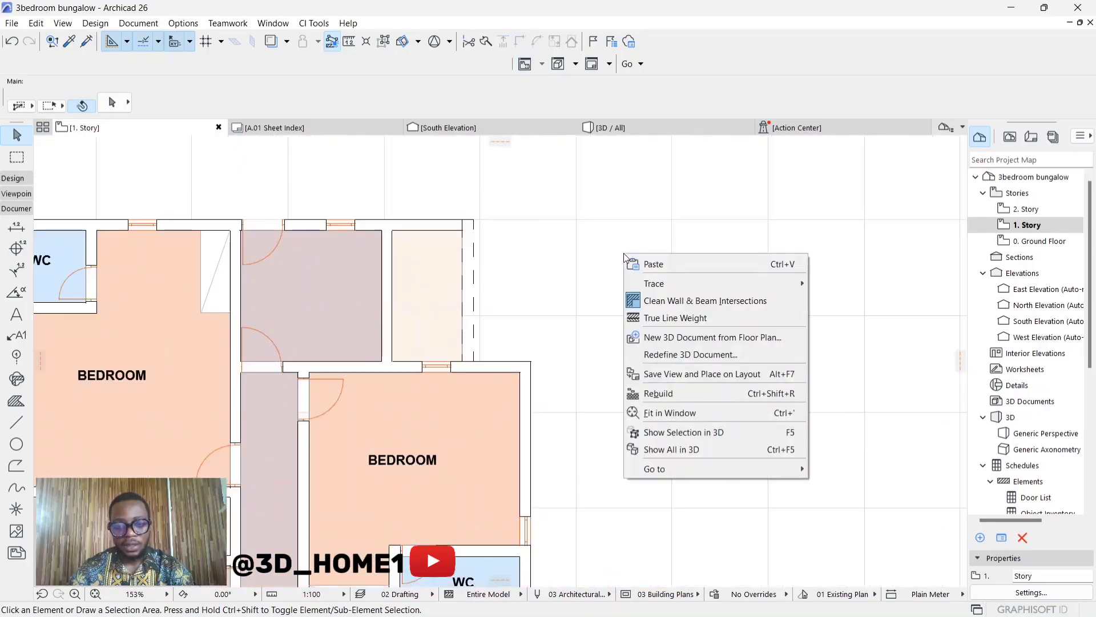
{"action": "left_click", "coordinate": [661, 317]}
{"action": "scroll", "coordinate": [660, 279], "scroll_direction": "down", "scroll_amount": 4}
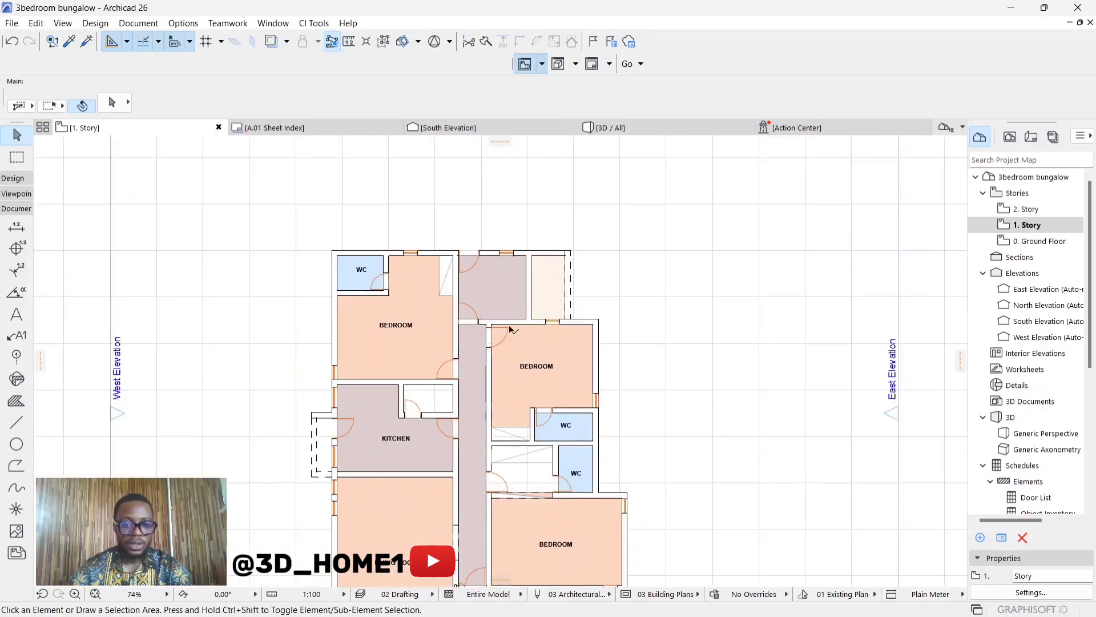
{"action": "scroll", "coordinate": [509, 329], "scroll_direction": "up", "scroll_amount": 7}
{"action": "scroll", "coordinate": [505, 317], "scroll_direction": "down", "scroll_amount": 9}
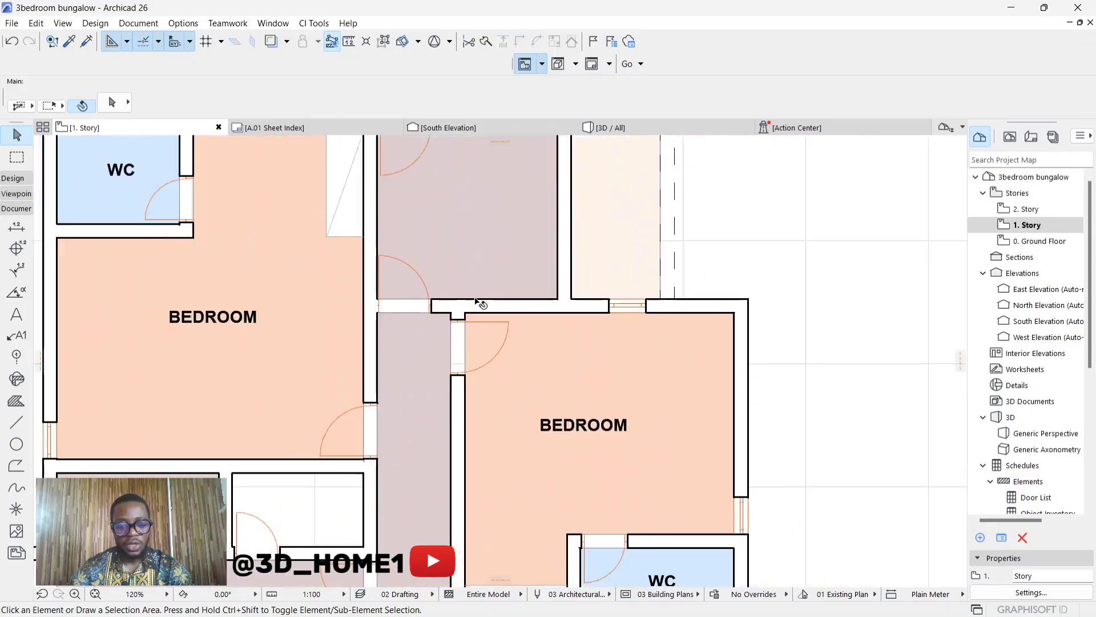
{"action": "scroll", "coordinate": [465, 318], "scroll_direction": "up", "scroll_amount": 1}
{"action": "scroll", "coordinate": [467, 309], "scroll_direction": "up", "scroll_amount": 4}
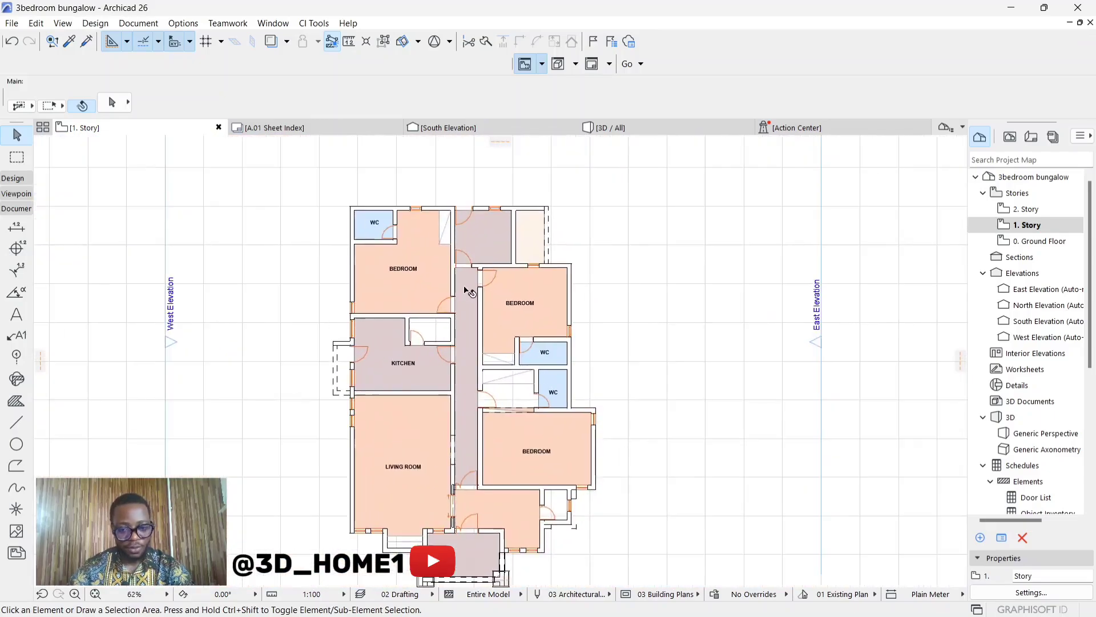
Step: Check which cut line pen and pen weight the northern exterior wall uses on the floor plan
{"action": "scroll", "coordinate": [452, 281], "scroll_direction": "up", "scroll_amount": 3}
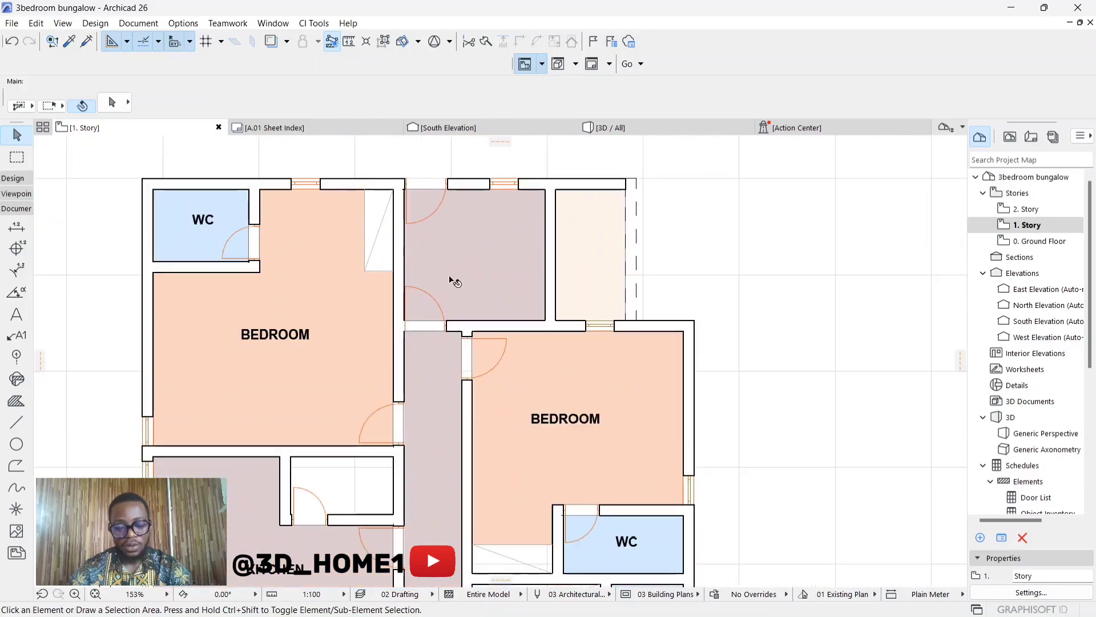
{"action": "scroll", "coordinate": [570, 244], "scroll_direction": "down", "scroll_amount": 4}
{"action": "scroll", "coordinate": [357, 203], "scroll_direction": "up", "scroll_amount": 3}
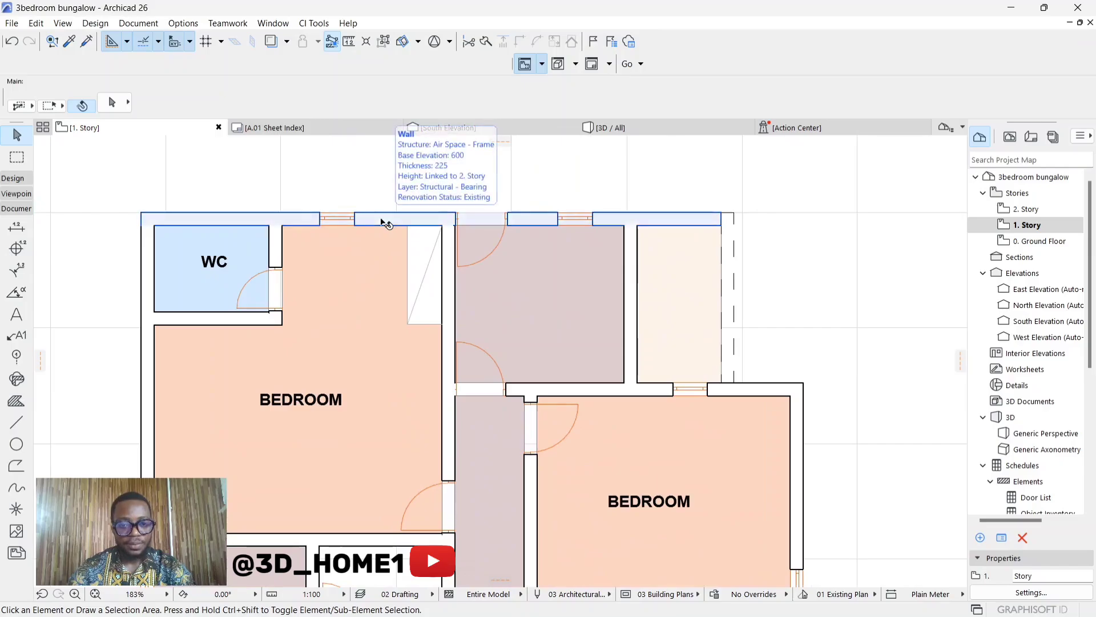
{"action": "left_click", "coordinate": [384, 222]}
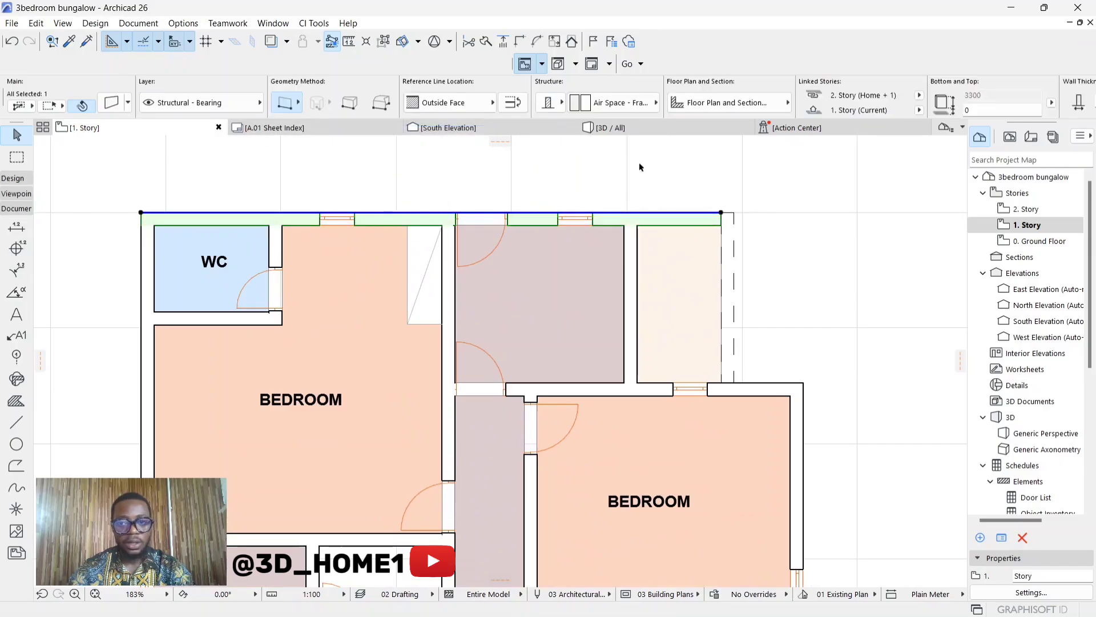
{"action": "left_click", "coordinate": [695, 108]}
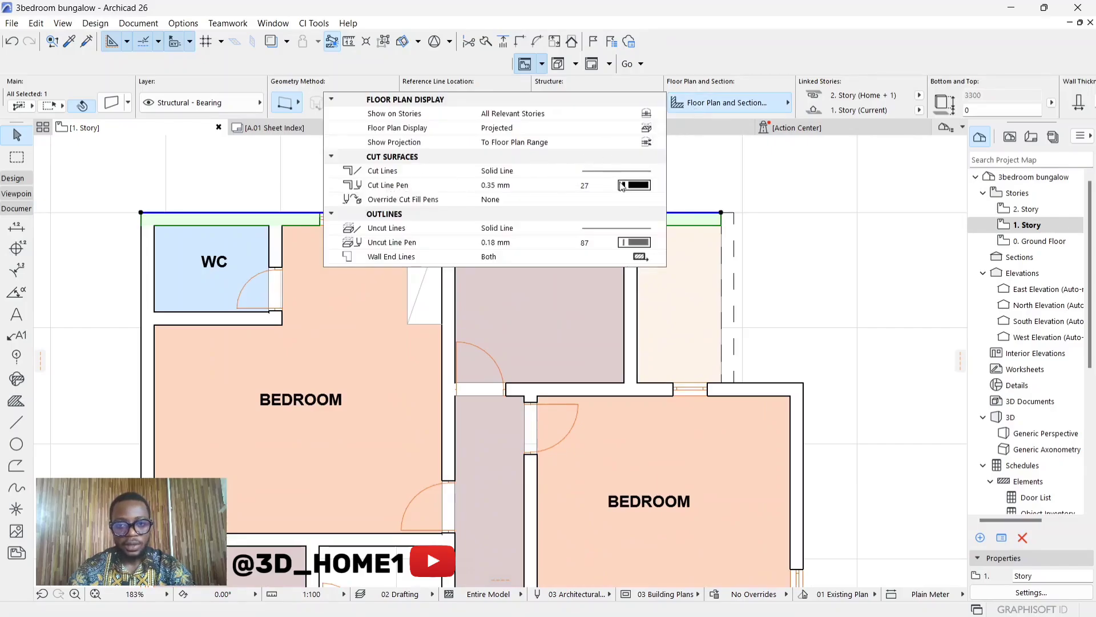
{"action": "left_click", "coordinate": [634, 185]}
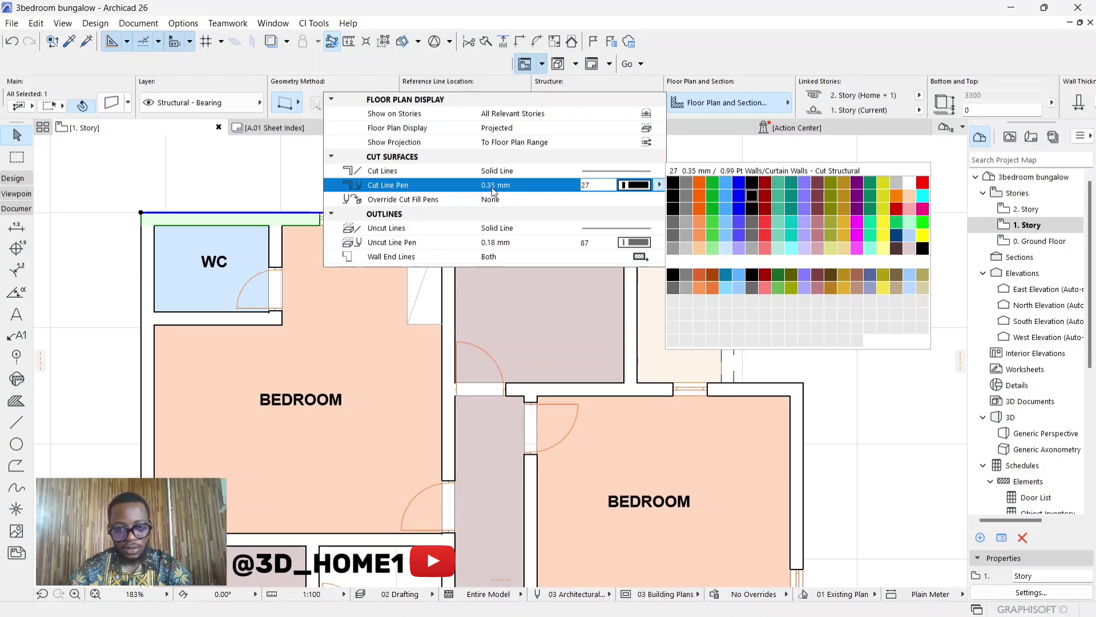
{"action": "key", "text": "Escape"}
{"action": "key", "text": "Escape"}
{"action": "key", "text": "Escape"}
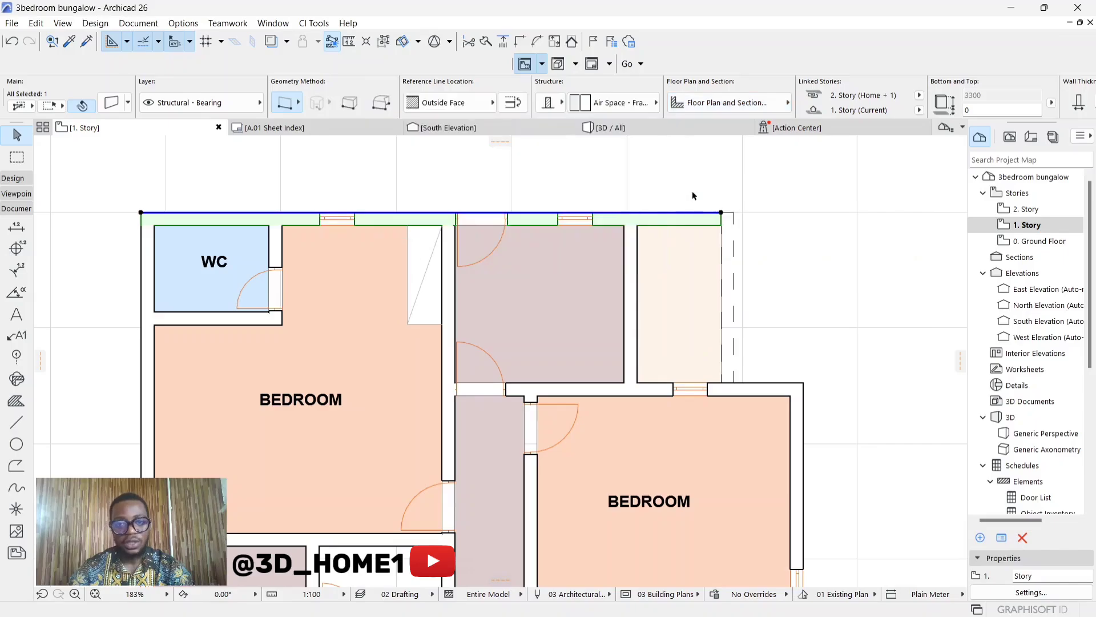
{"action": "scroll", "coordinate": [542, 216], "scroll_direction": "down", "scroll_amount": 3}
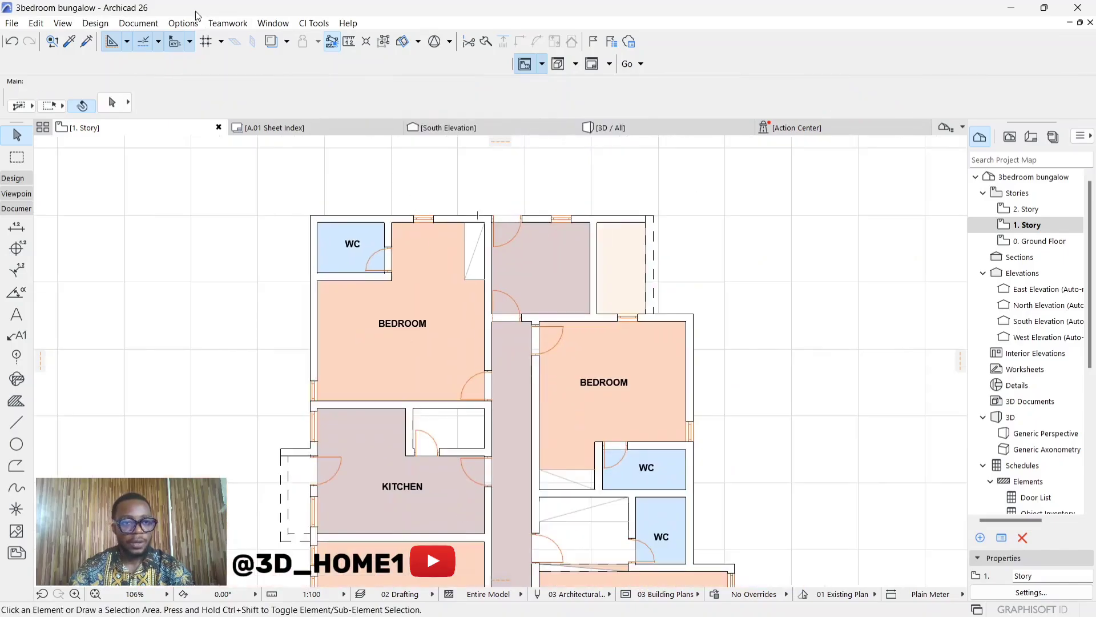
Step: In the model views' pen and color settings, set the weight of pen 27 (Walls/Curtain Walls - Cut Structural) to 0.70 mm
{"action": "left_click", "coordinate": [183, 23]}
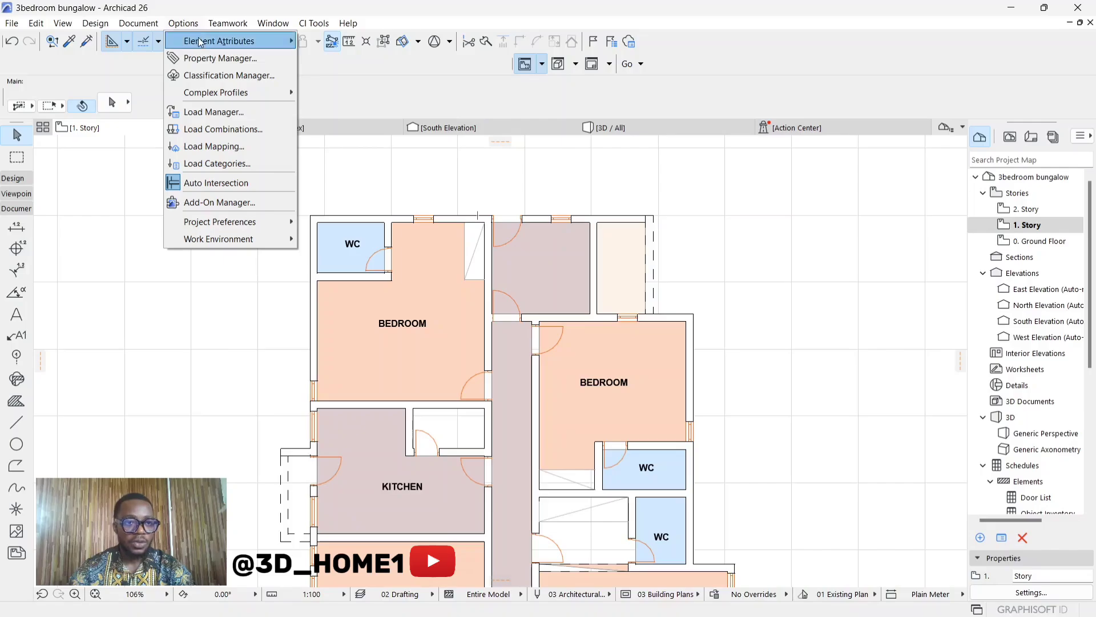
{"action": "mouse_move", "coordinate": [199, 41]}
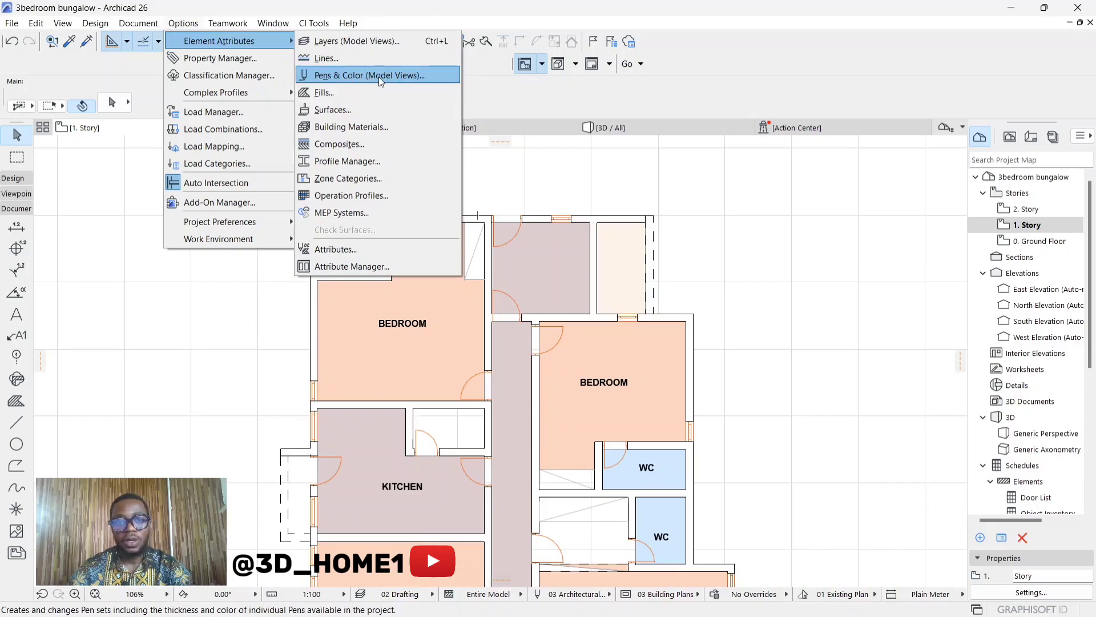
{"action": "left_click", "coordinate": [399, 77]}
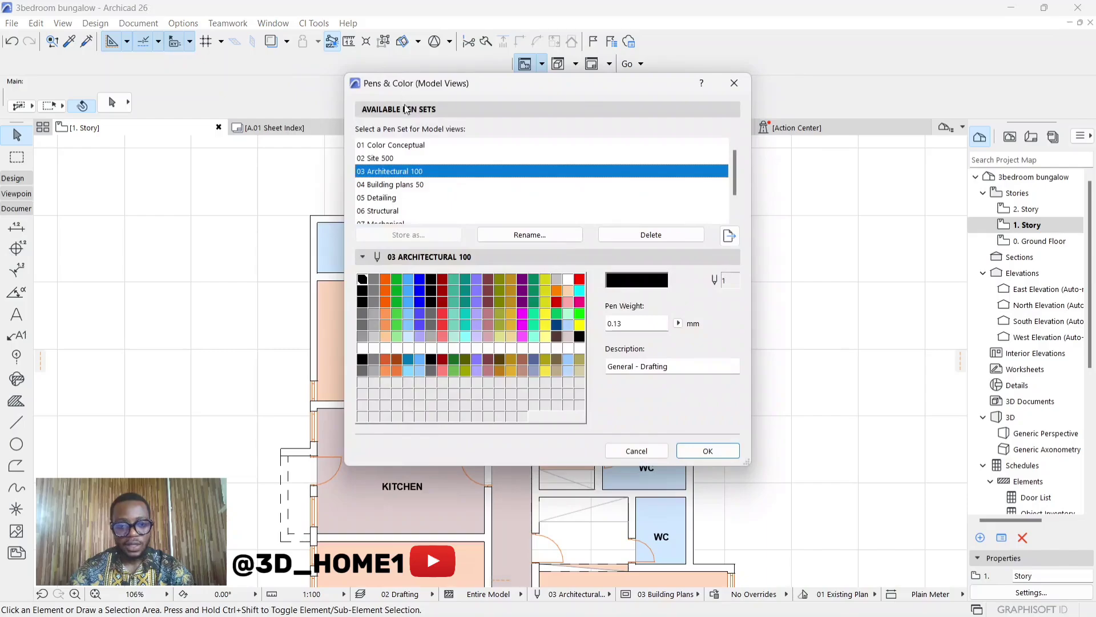
{"action": "left_click", "coordinate": [431, 292]}
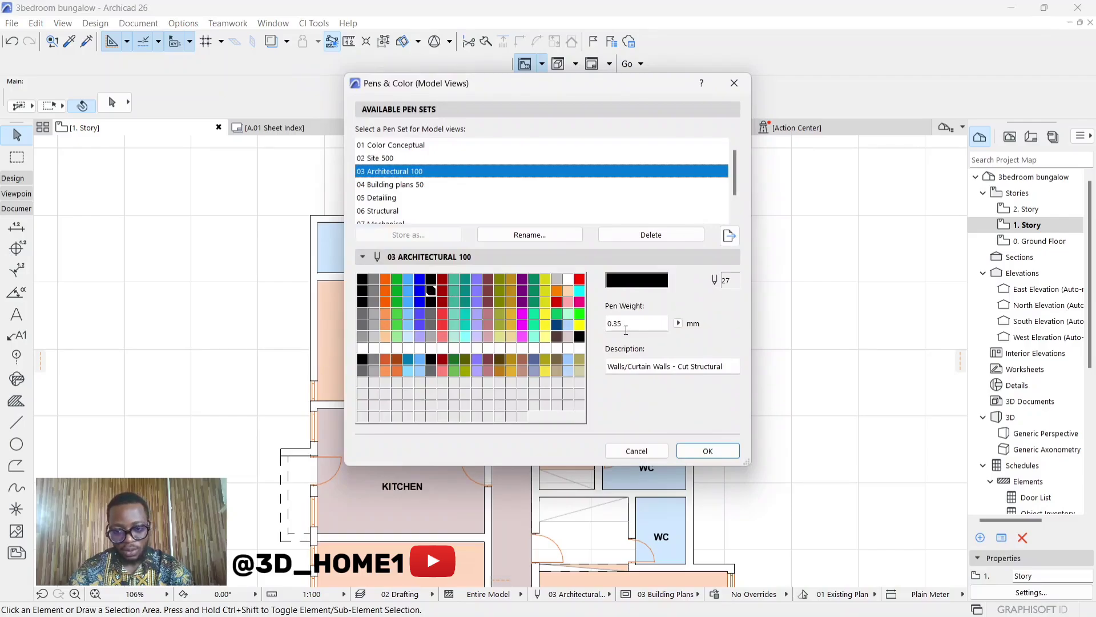
{"action": "left_click_drag", "start_coordinate": [615, 324], "coordinate": [626, 325]}
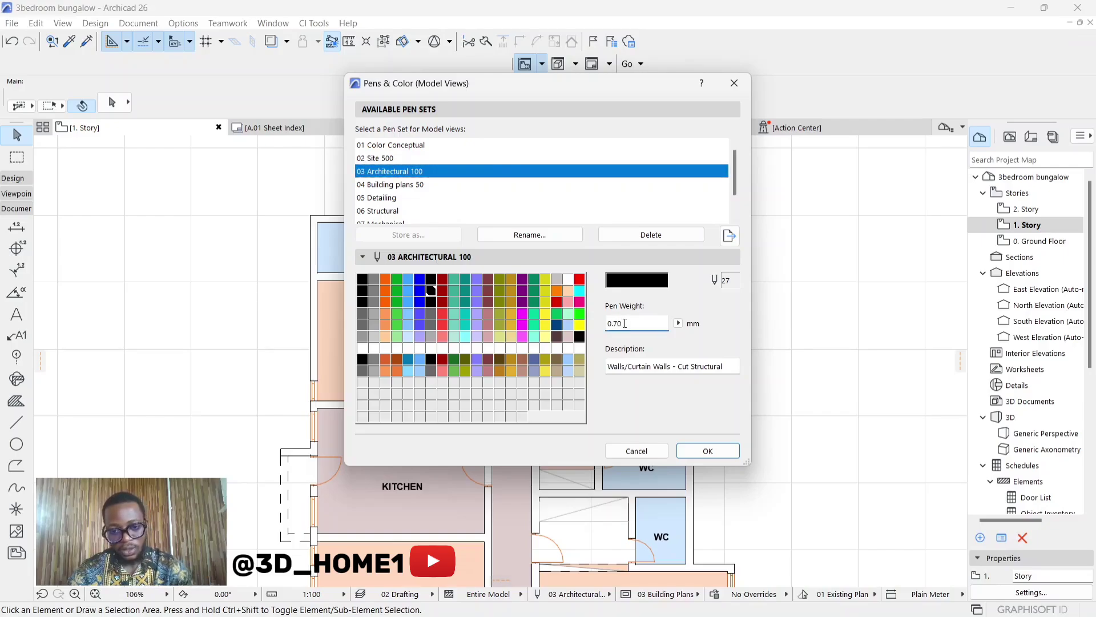
{"action": "type", "text": "70"}
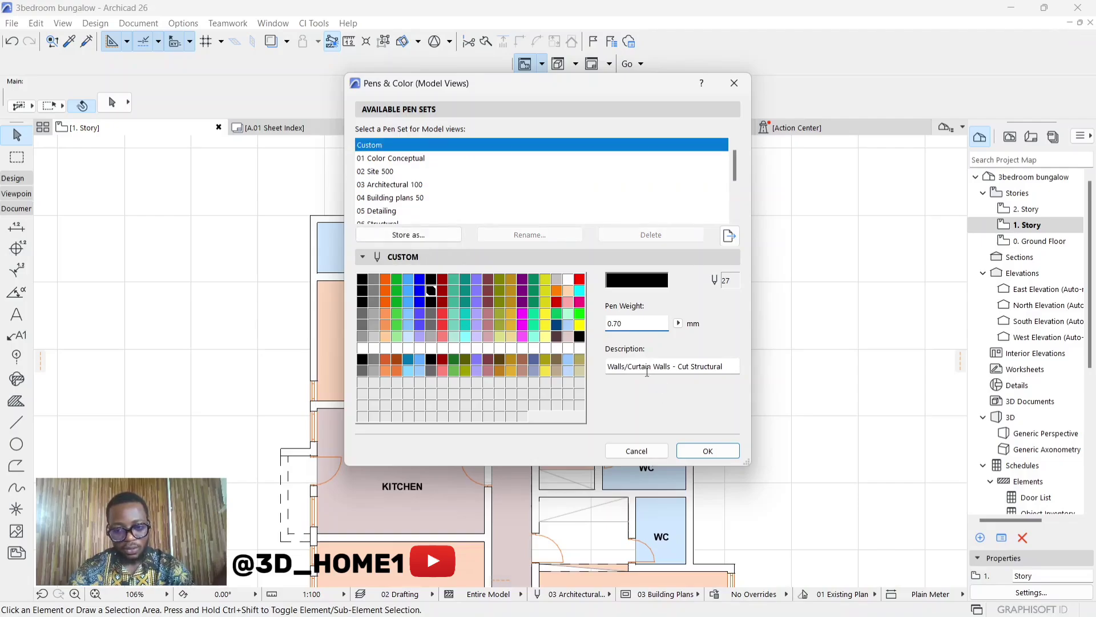
Step: Store the custom pen set as 03 Architectural 100 copy and apply it to the model views
{"action": "left_click", "coordinate": [406, 235]}
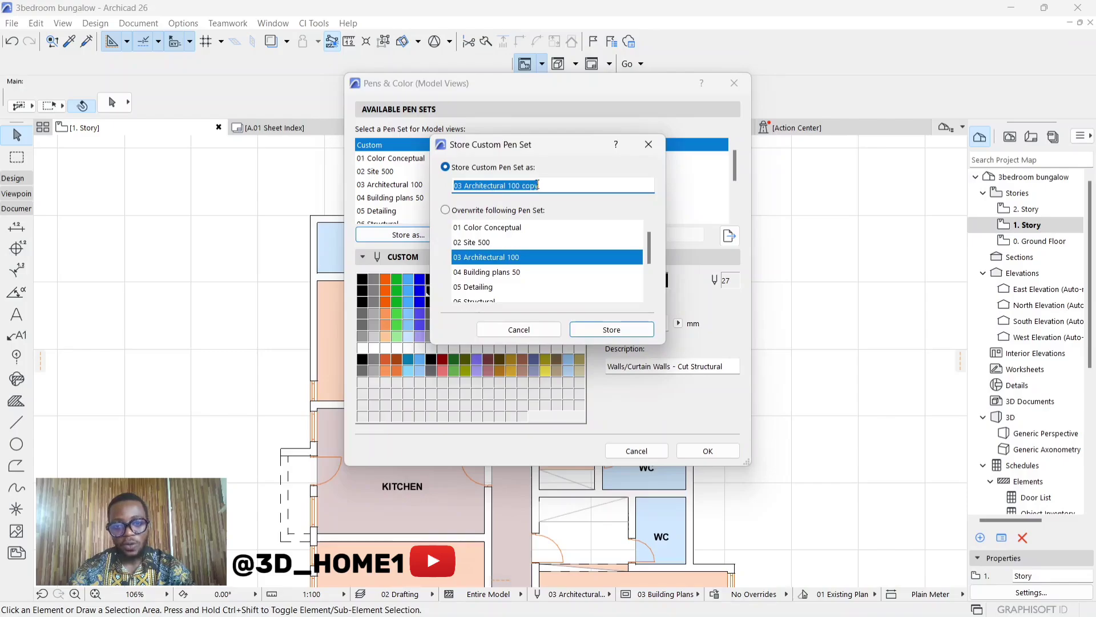
{"action": "left_click", "coordinate": [613, 329]}
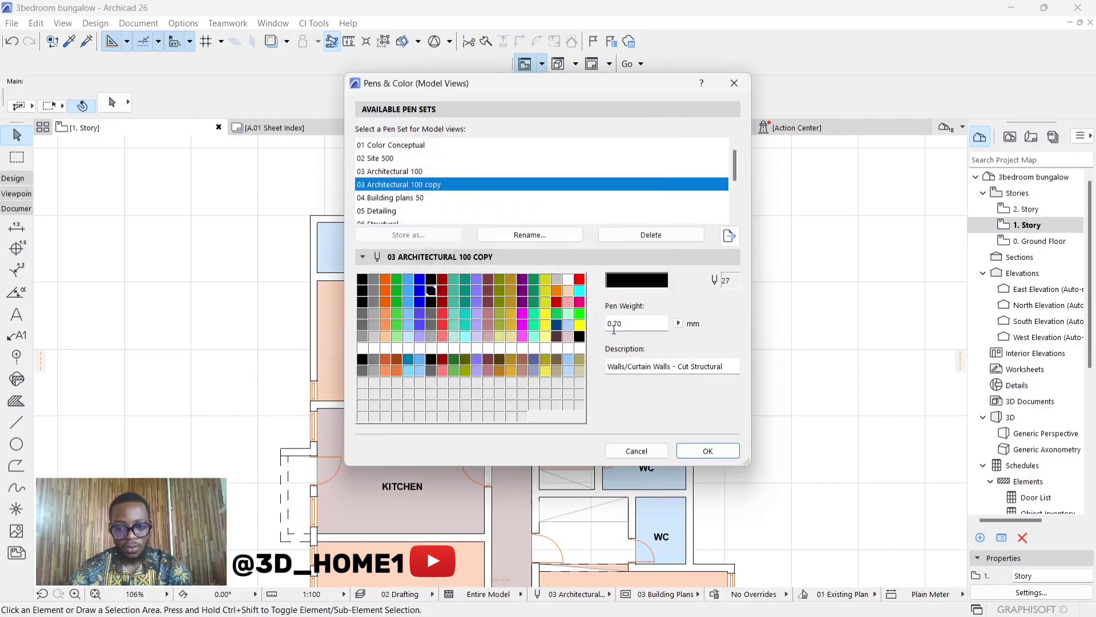
{"action": "left_click", "coordinate": [708, 451]}
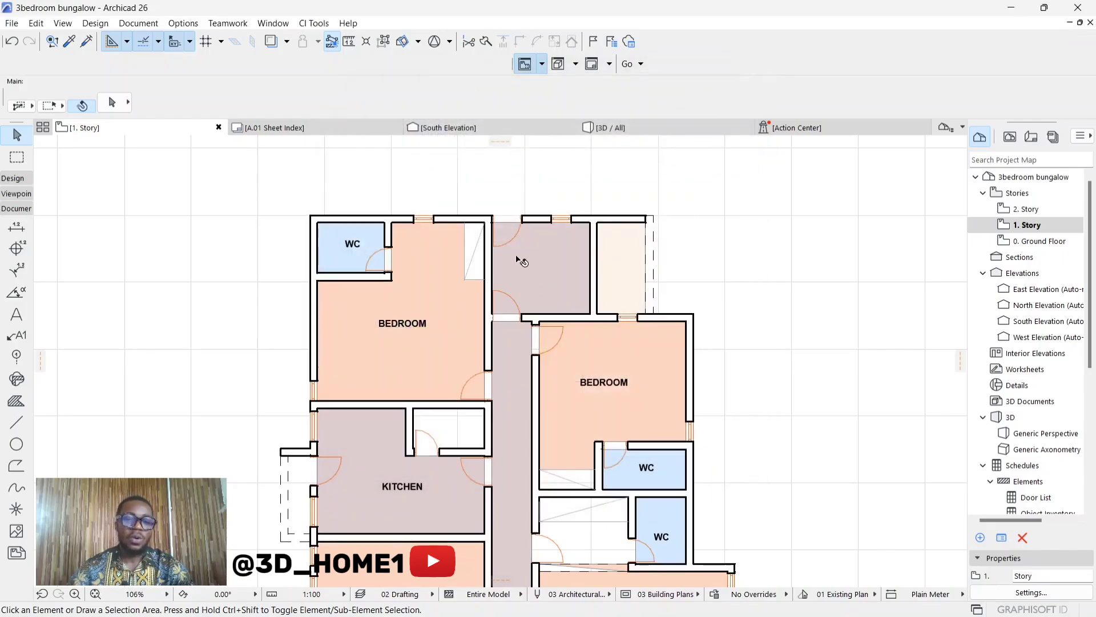
Step: Examine the wall line thickness up close around the northern rooms and across the whole floor plan
{"action": "scroll", "coordinate": [482, 226], "scroll_direction": "up", "scroll_amount": 5}
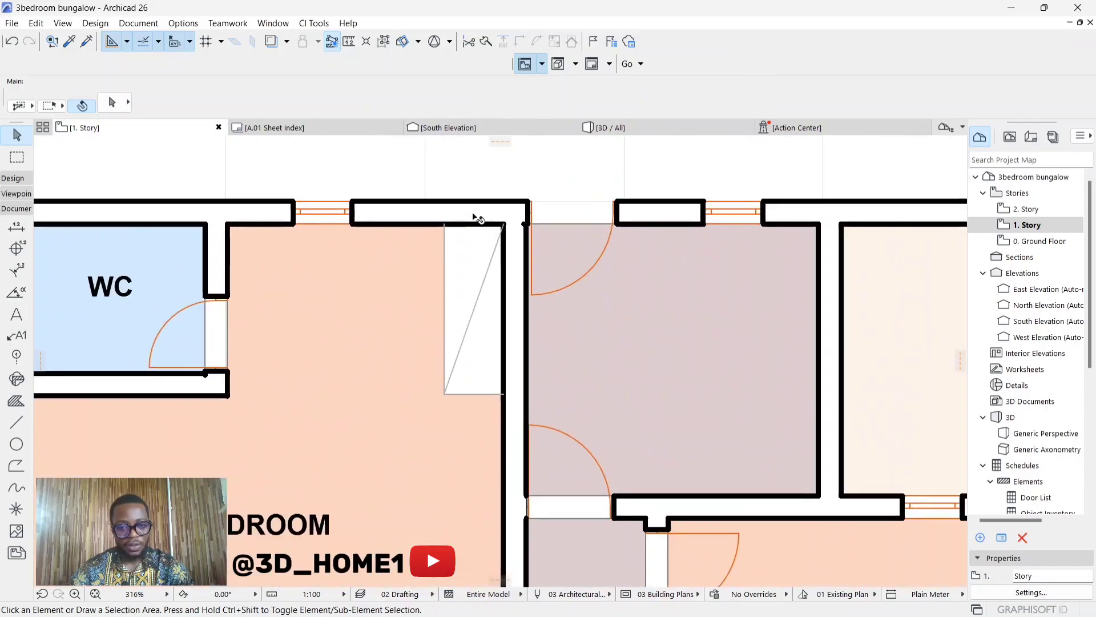
{"action": "scroll", "coordinate": [474, 217], "scroll_direction": "down", "scroll_amount": 3}
{"action": "scroll", "coordinate": [477, 223], "scroll_direction": "down", "scroll_amount": 4}
{"action": "scroll", "coordinate": [485, 227], "scroll_direction": "up", "scroll_amount": 5}
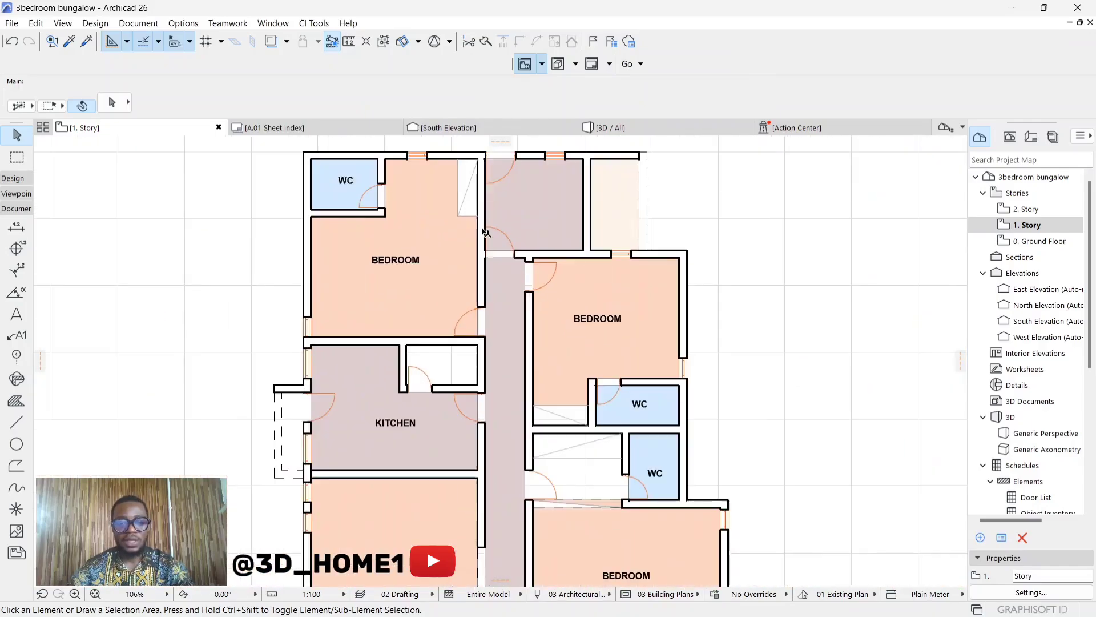
{"action": "scroll", "coordinate": [472, 289], "scroll_direction": "down", "scroll_amount": 1}
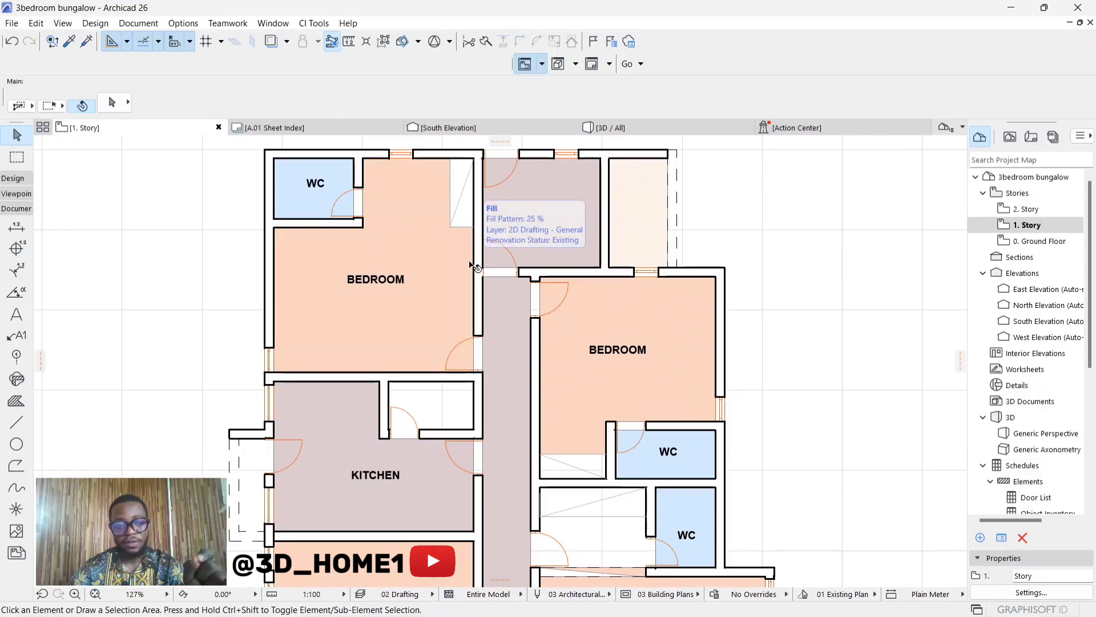
{"action": "left_click", "coordinate": [372, 201], "text": "ctrl+alt"}
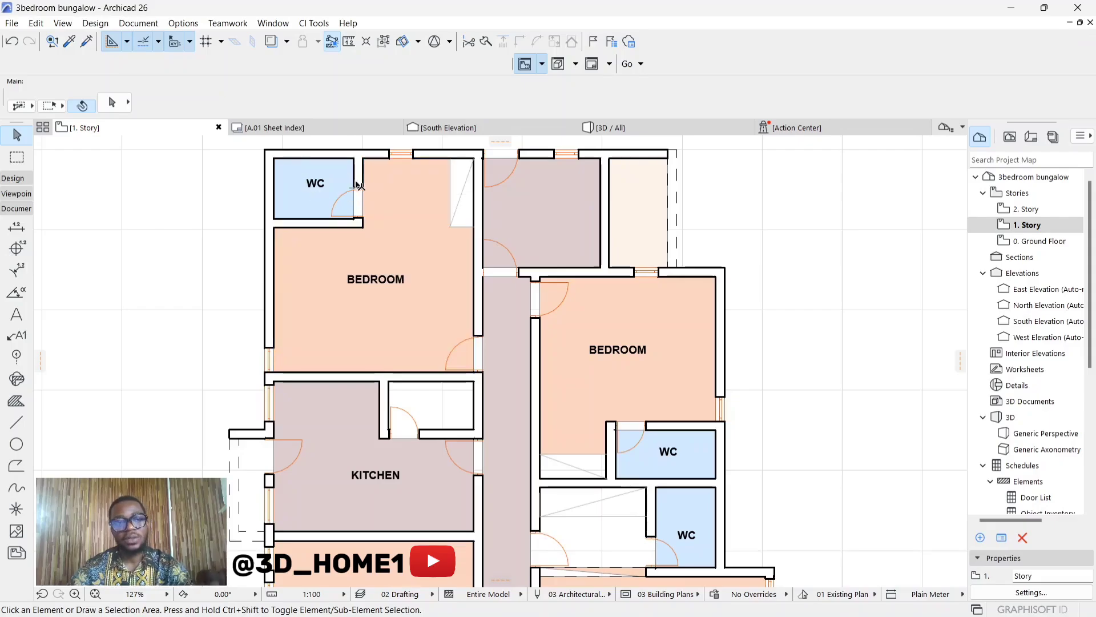
{"action": "scroll", "coordinate": [459, 241], "scroll_direction": "down", "scroll_amount": 6}
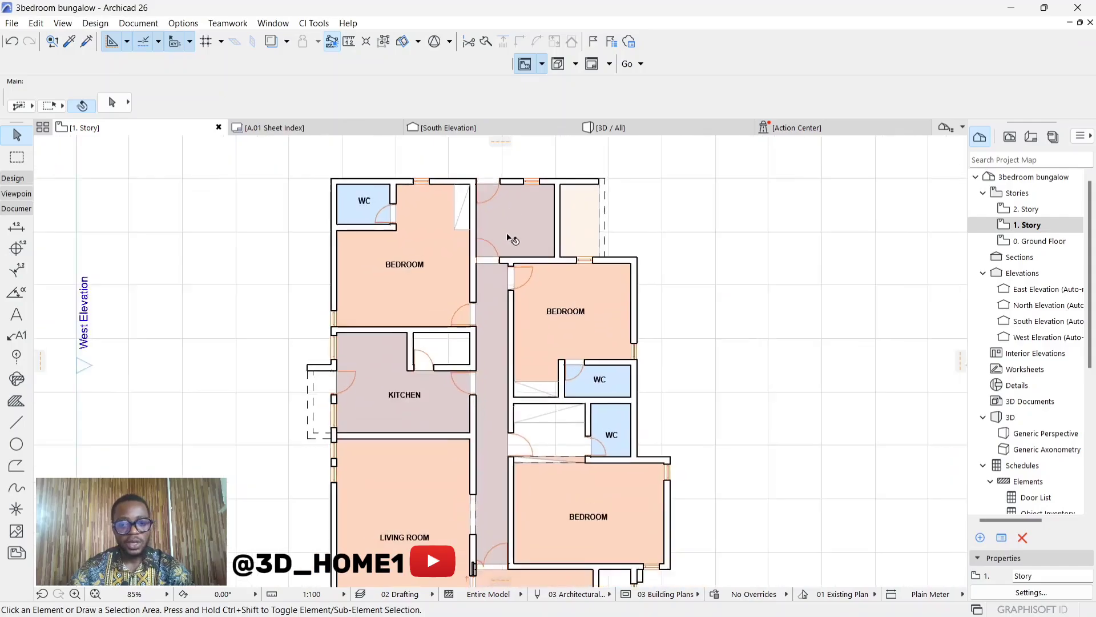
{"action": "scroll", "coordinate": [511, 380], "scroll_direction": "up", "scroll_amount": 4}
{"action": "scroll", "coordinate": [512, 378], "scroll_direction": "down", "scroll_amount": 2}
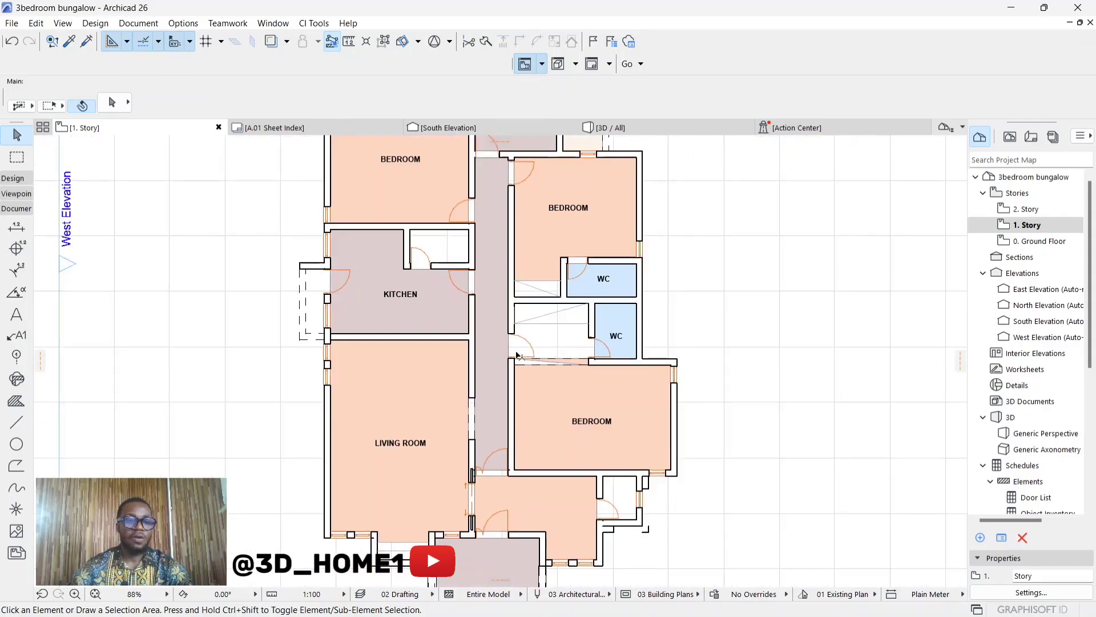
{"action": "scroll", "coordinate": [499, 437], "scroll_direction": "down", "scroll_amount": 1}
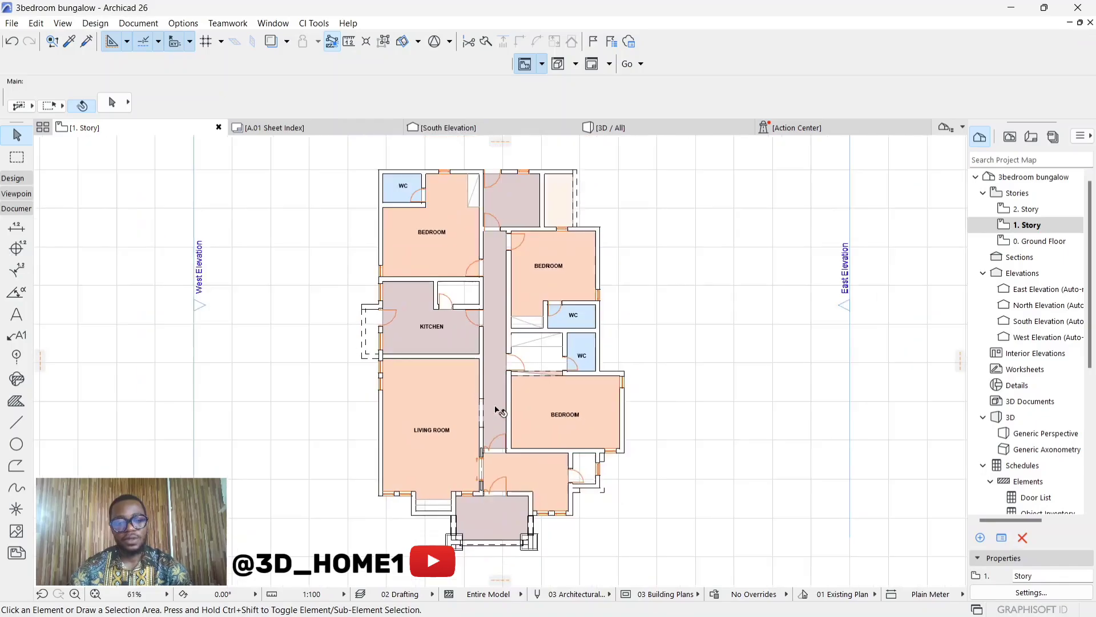
{"action": "scroll", "coordinate": [501, 250], "scroll_direction": "up", "scroll_amount": 2}
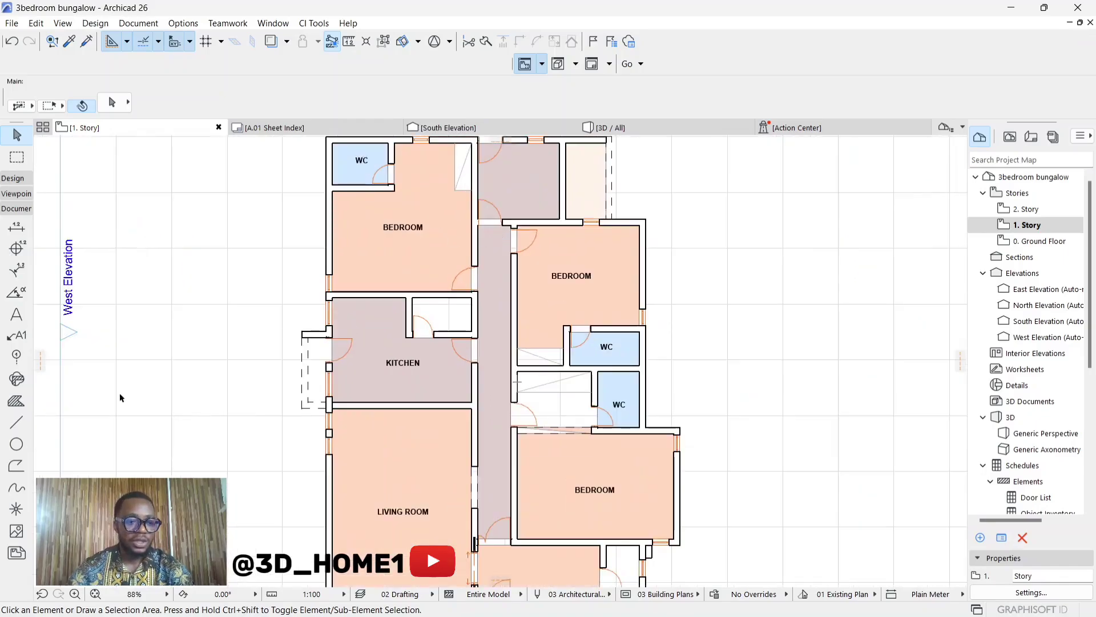
Step: Draw two horizontal sample lines in the empty area west of the plan, one Dashed and one Solid Line above it
{"action": "left_click", "coordinate": [16, 421]}
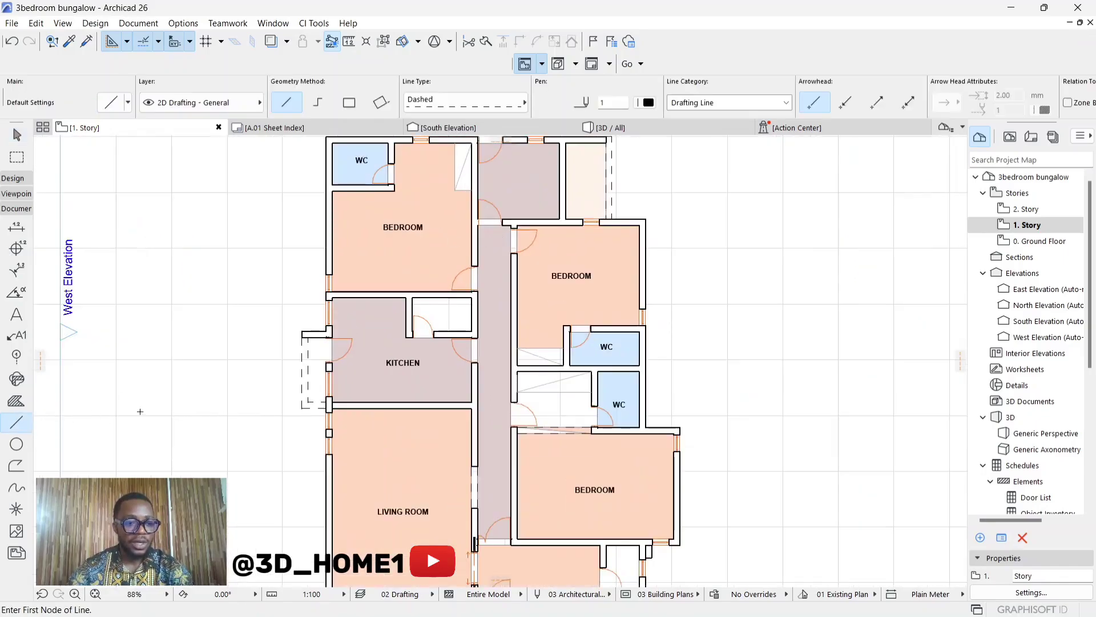
{"action": "left_click", "coordinate": [125, 386]}
{"action": "left_click", "coordinate": [239, 389]}
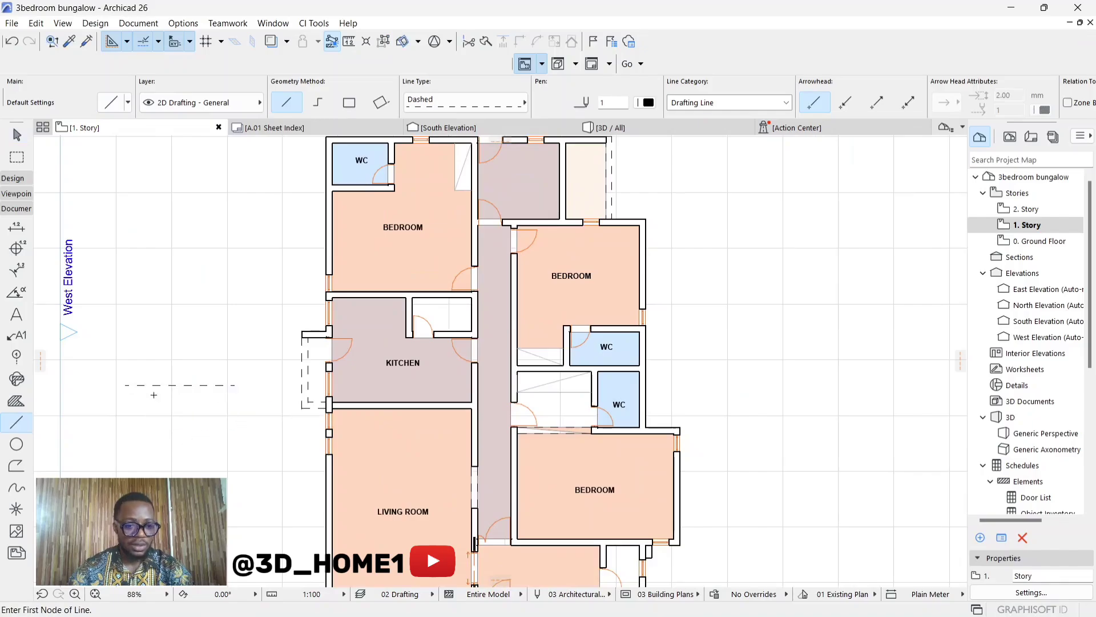
{"action": "left_click", "coordinate": [466, 102]}
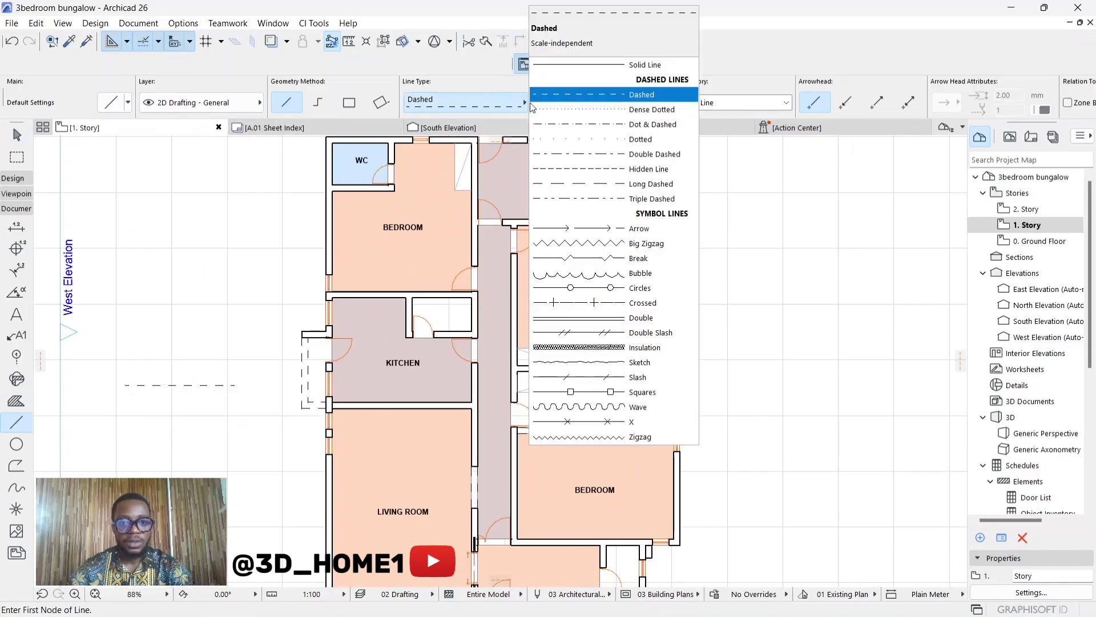
{"action": "left_click", "coordinate": [563, 64]}
{"action": "left_click", "coordinate": [81, 337]}
{"action": "left_click", "coordinate": [211, 337]}
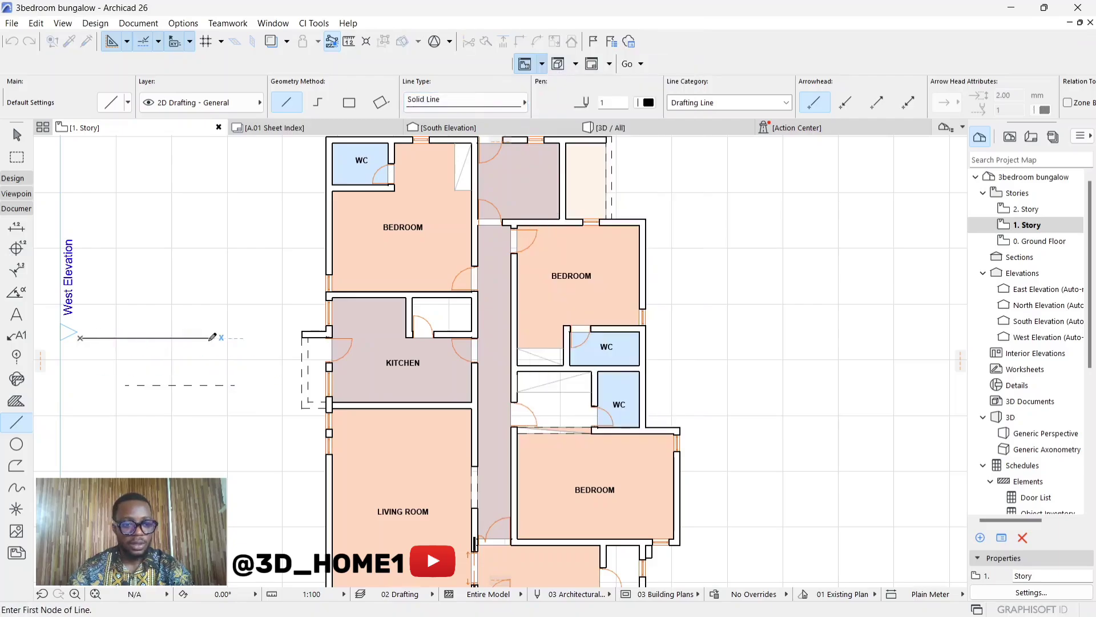
Step: Draw a third horizontal solid line with pen 27 above the other samples and compare its thickness with the walls
{"action": "scroll", "coordinate": [194, 340], "scroll_direction": "down", "scroll_amount": 2}
{"action": "scroll", "coordinate": [189, 345], "scroll_direction": "up", "scroll_amount": 2}
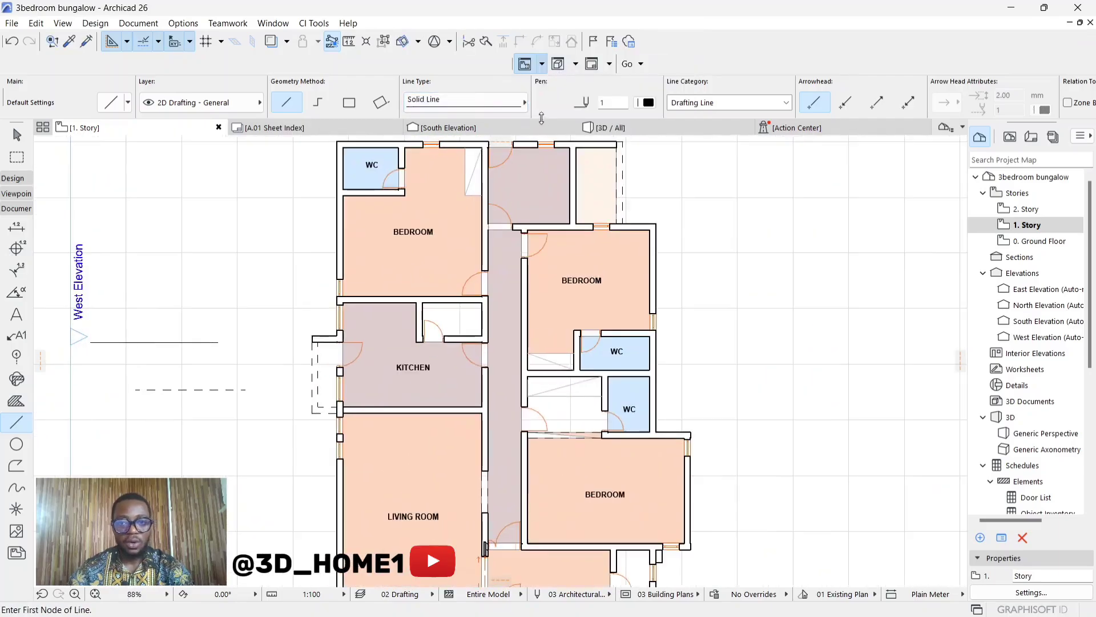
{"action": "left_click", "coordinate": [648, 103]}
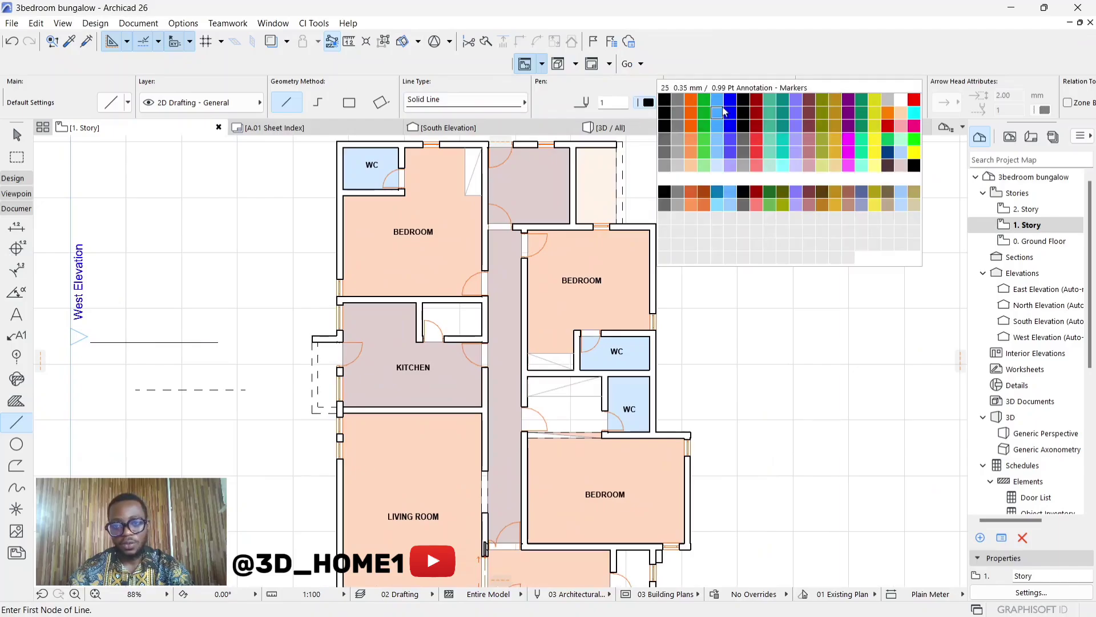
{"action": "left_click", "coordinate": [743, 118]}
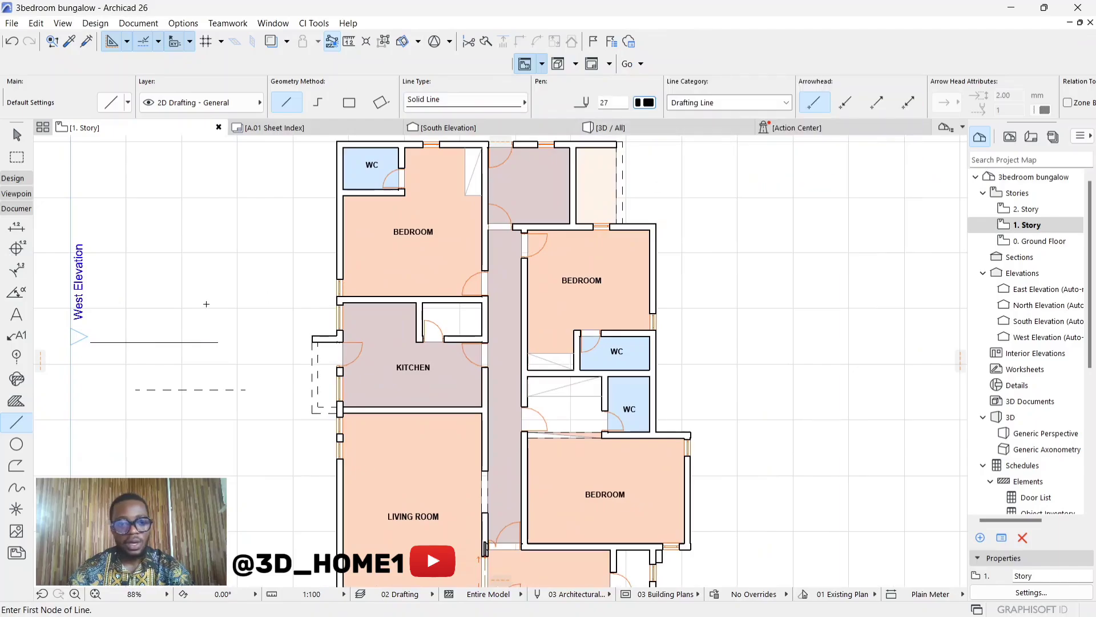
{"action": "left_click", "coordinate": [158, 292]}
{"action": "left_click", "coordinate": [264, 292]}
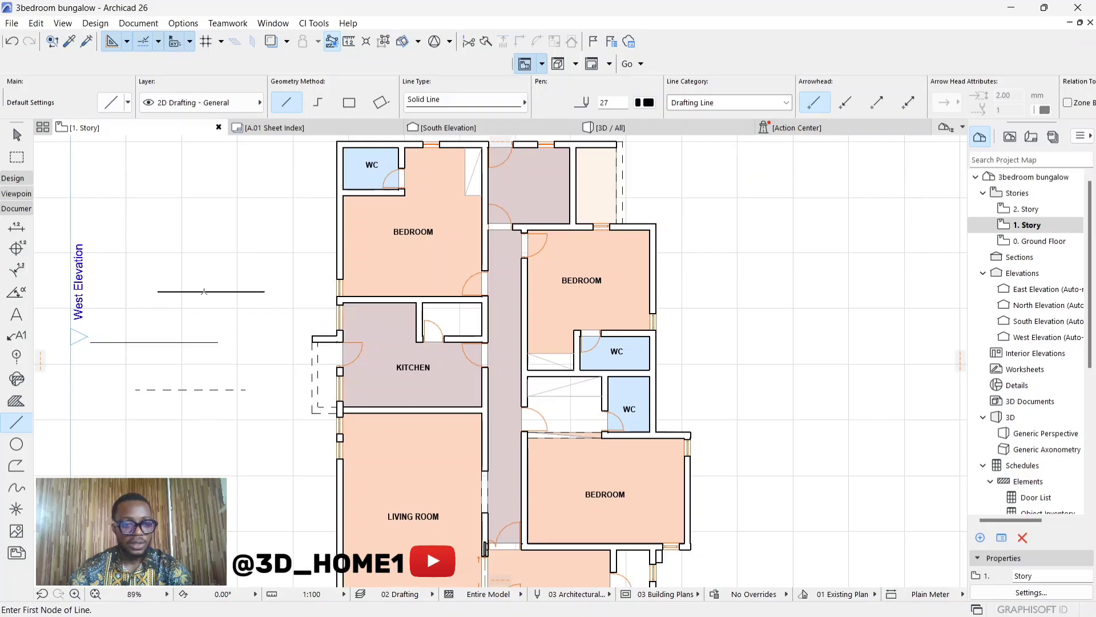
{"action": "key", "text": "Escape"}
{"action": "scroll", "coordinate": [209, 292], "scroll_direction": "up", "scroll_amount": 5}
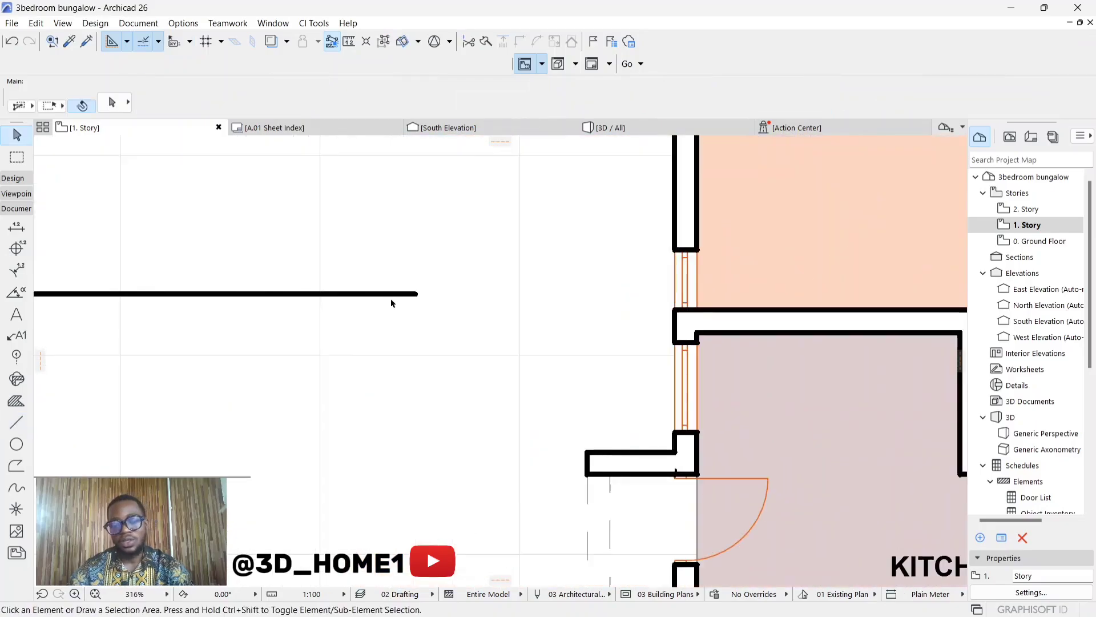
{"action": "scroll", "coordinate": [320, 296], "scroll_direction": "down", "scroll_amount": 3}
{"action": "scroll", "coordinate": [304, 291], "scroll_direction": "down", "scroll_amount": 5}
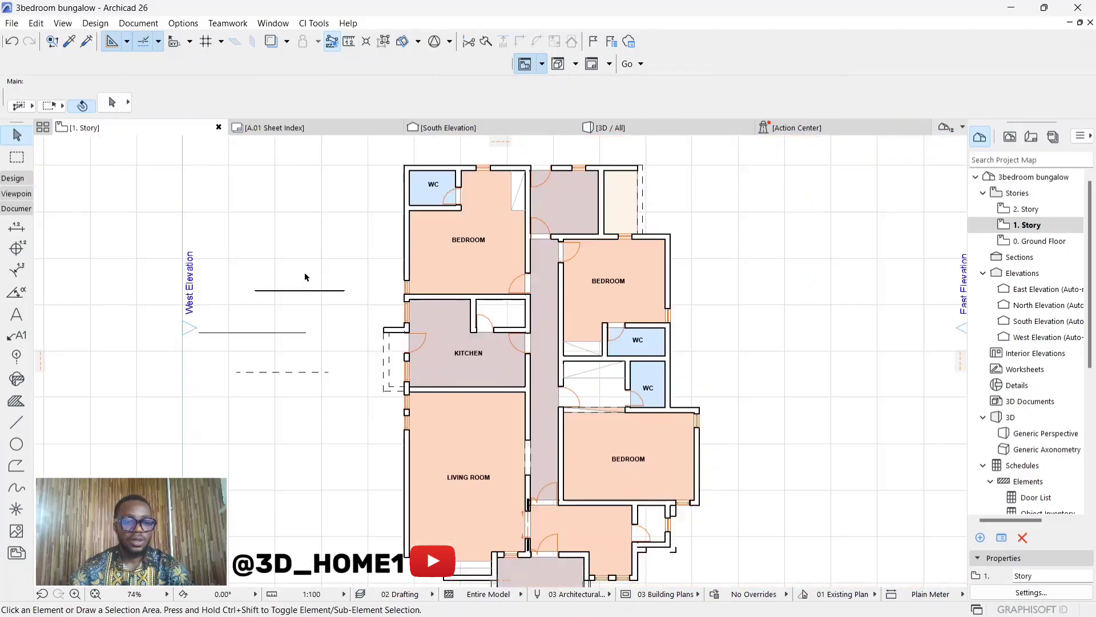
Step: Delete the three horizontal sample lines west of the plan
{"action": "mouse_move", "coordinate": [311, 266]}
{"action": "left_mouse_down"}
{"action": "mouse_move", "coordinate": [277, 325]}
{"action": "mouse_move", "coordinate": [276, 393]}
{"action": "left_mouse_up"}
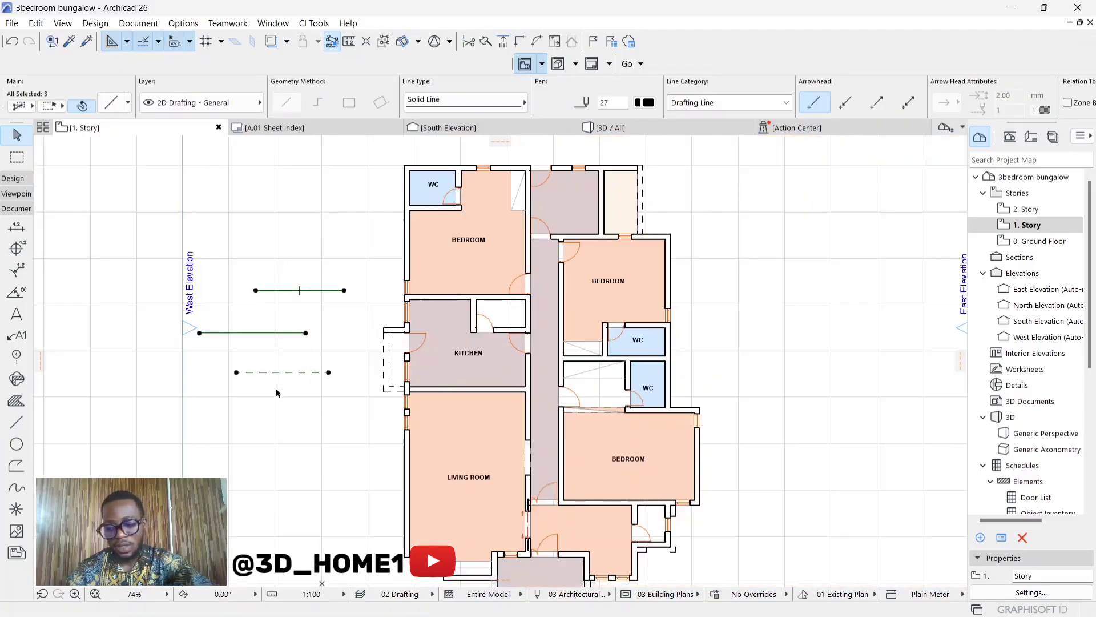
{"action": "key", "text": "Delete"}
Step: Examine the wall line thickness across the whole plan and up close around the northern rooms and the northwest WC
{"action": "scroll", "coordinate": [301, 361], "scroll_direction": "down", "scroll_amount": 3}
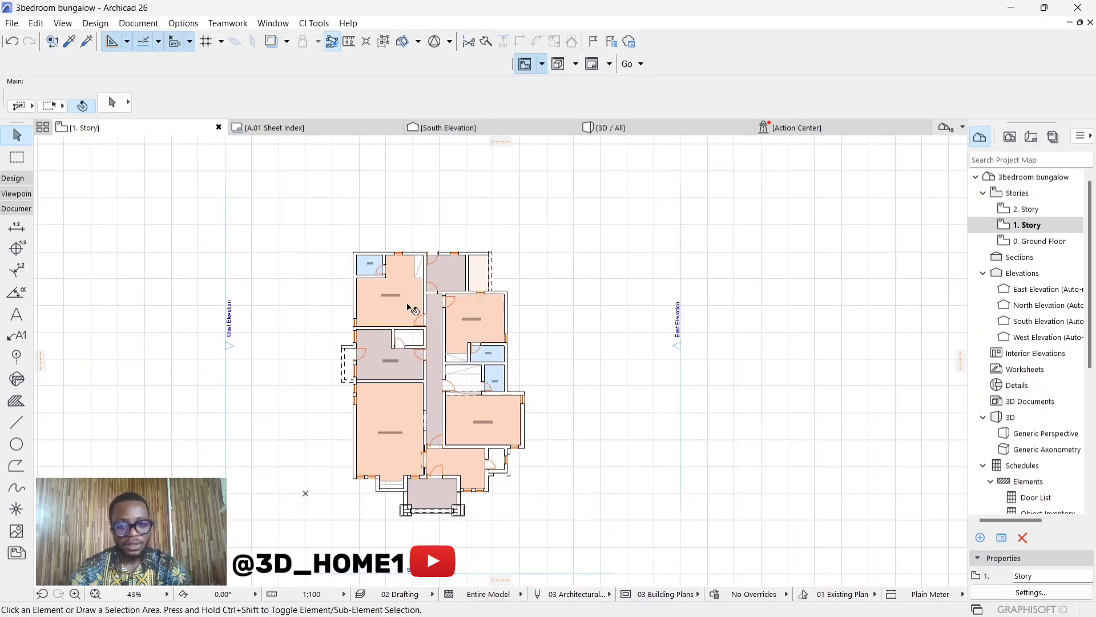
{"action": "scroll", "coordinate": [440, 259], "scroll_direction": "up", "scroll_amount": 9}
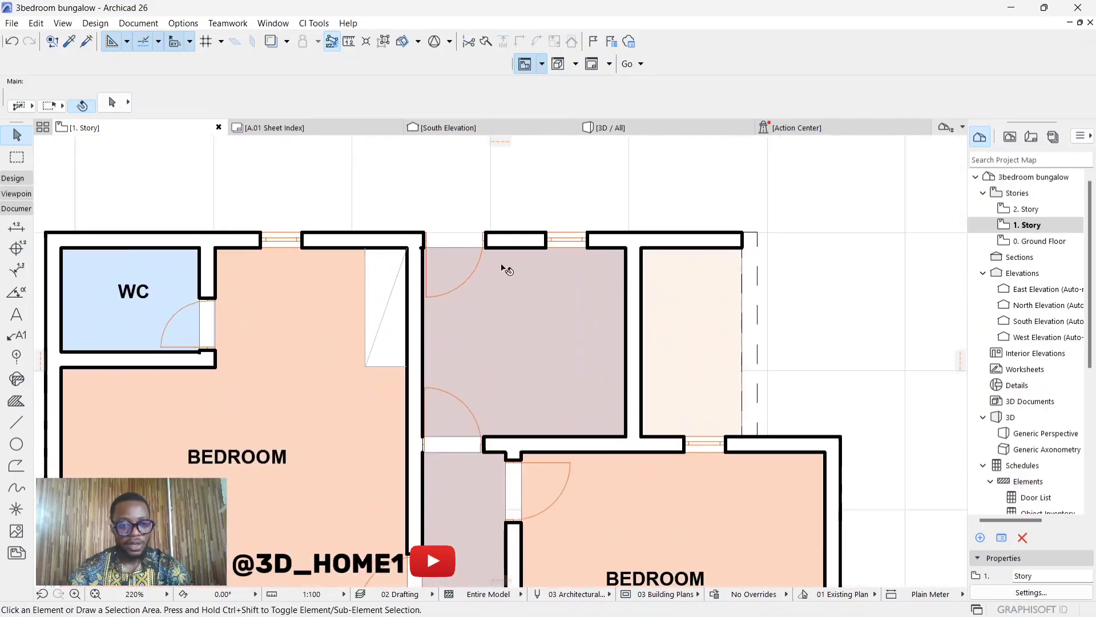
{"action": "scroll", "coordinate": [588, 254], "scroll_direction": "down", "scroll_amount": 2}
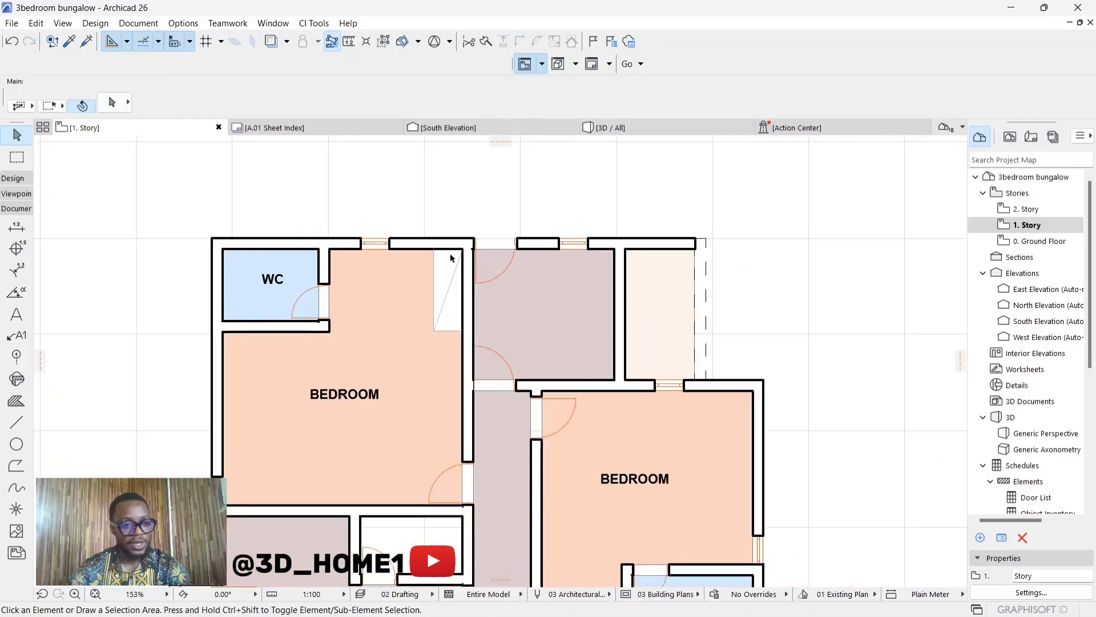
{"action": "scroll", "coordinate": [246, 245], "scroll_direction": "up", "scroll_amount": 6}
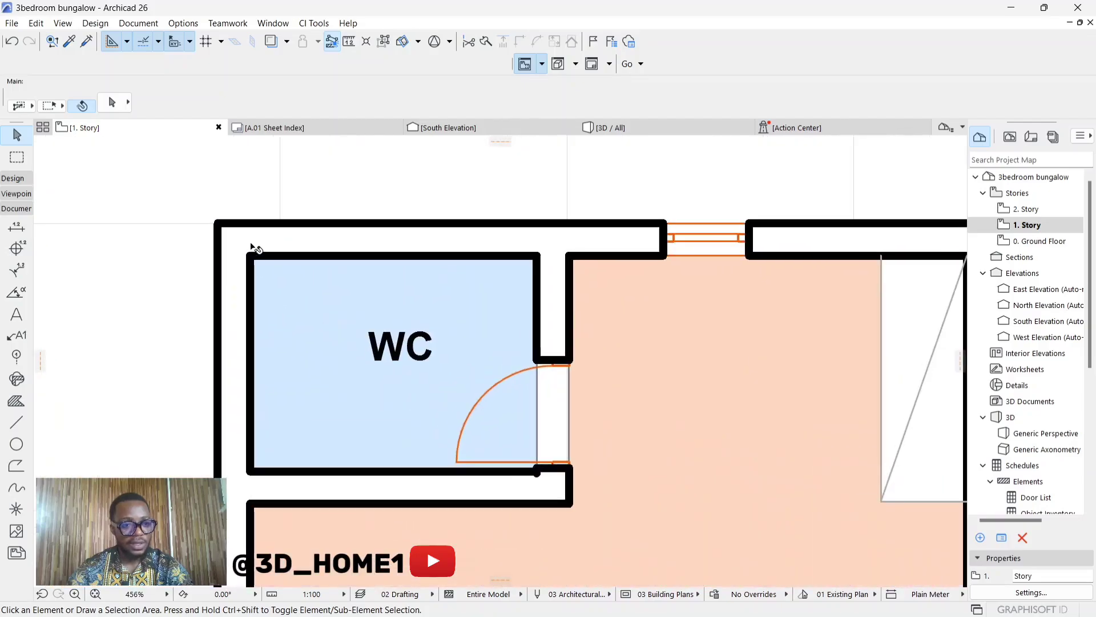
{"action": "scroll", "coordinate": [265, 252], "scroll_direction": "down", "scroll_amount": 9}
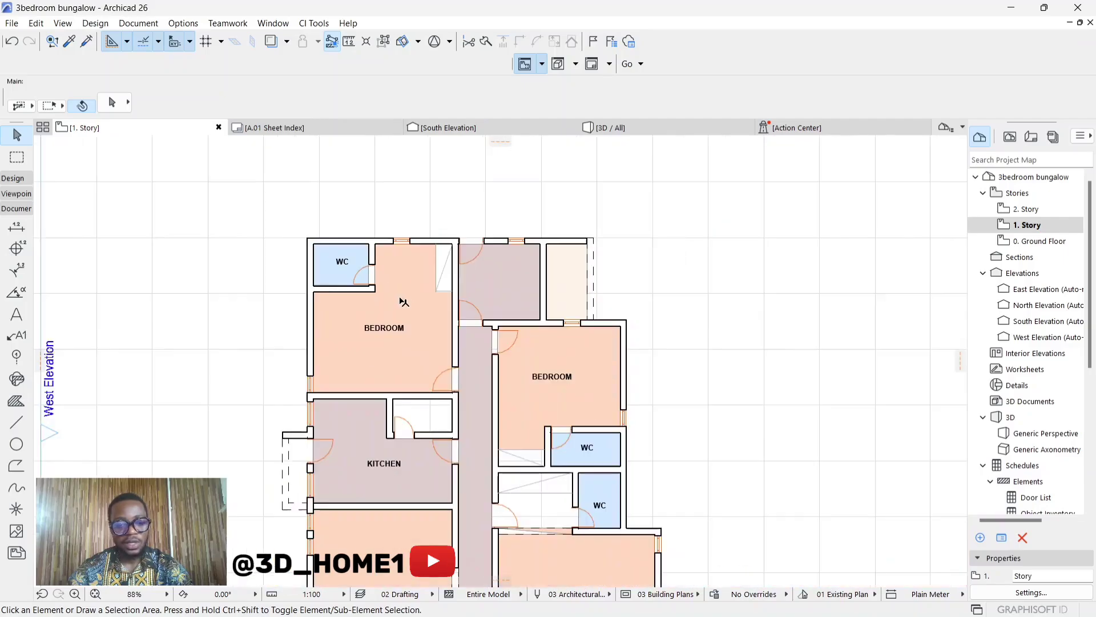
{"action": "scroll", "coordinate": [513, 357], "scroll_direction": "down", "scroll_amount": 4}
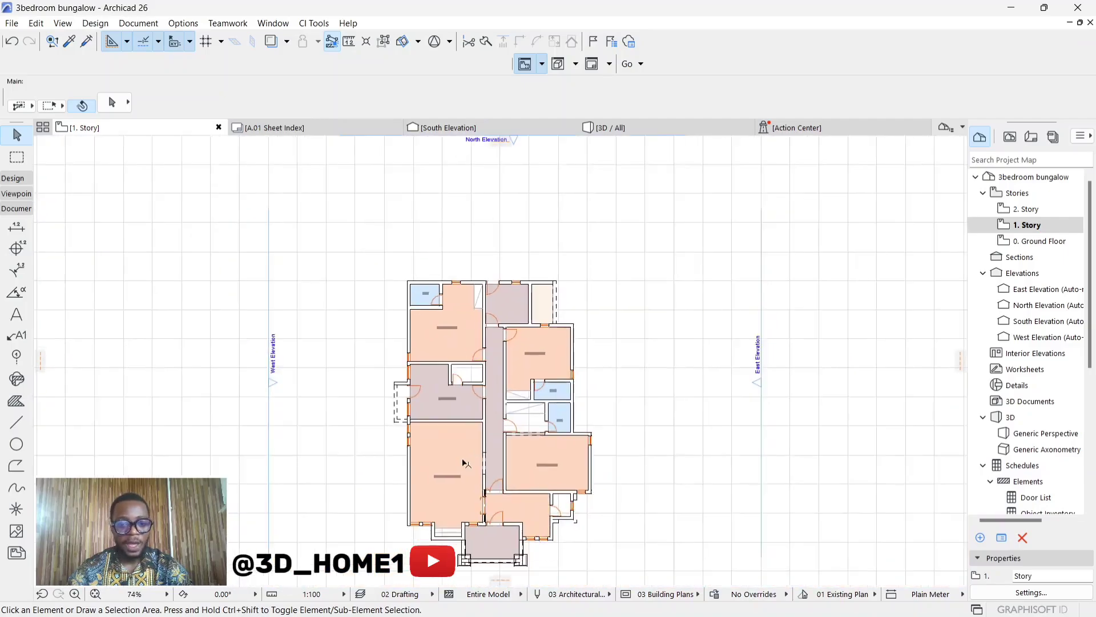
{"action": "scroll", "coordinate": [461, 453], "scroll_direction": "up", "scroll_amount": 3}
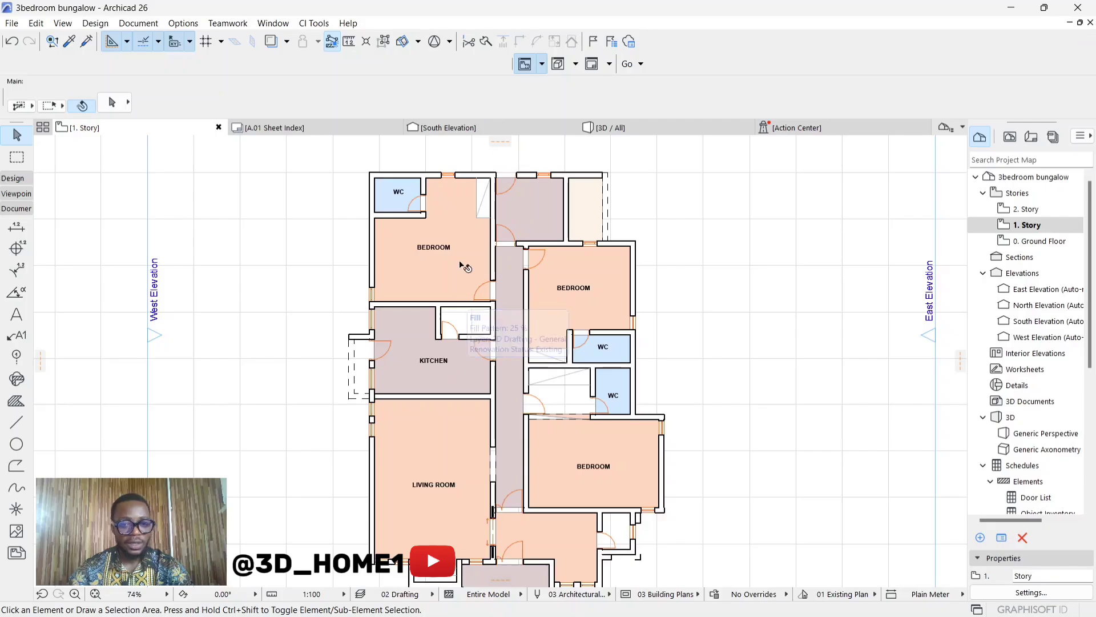
{"action": "scroll", "coordinate": [443, 229], "scroll_direction": "up", "scroll_amount": 3}
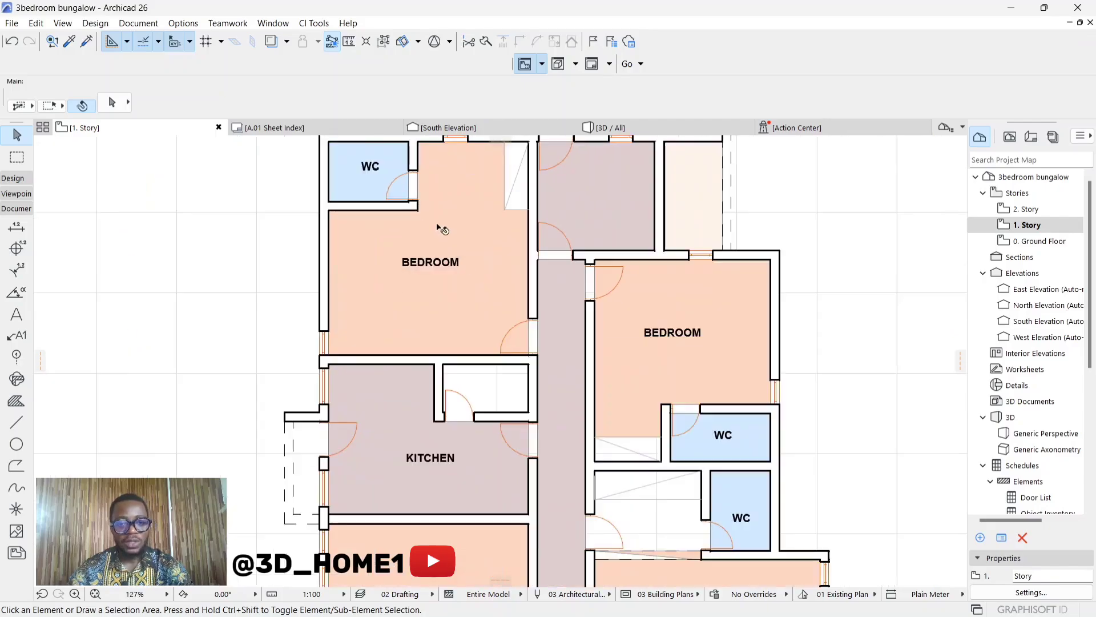
Step: Search the object library for BED and set Bed Layout 26 as the default object
{"action": "left_click", "coordinate": [14, 179]}
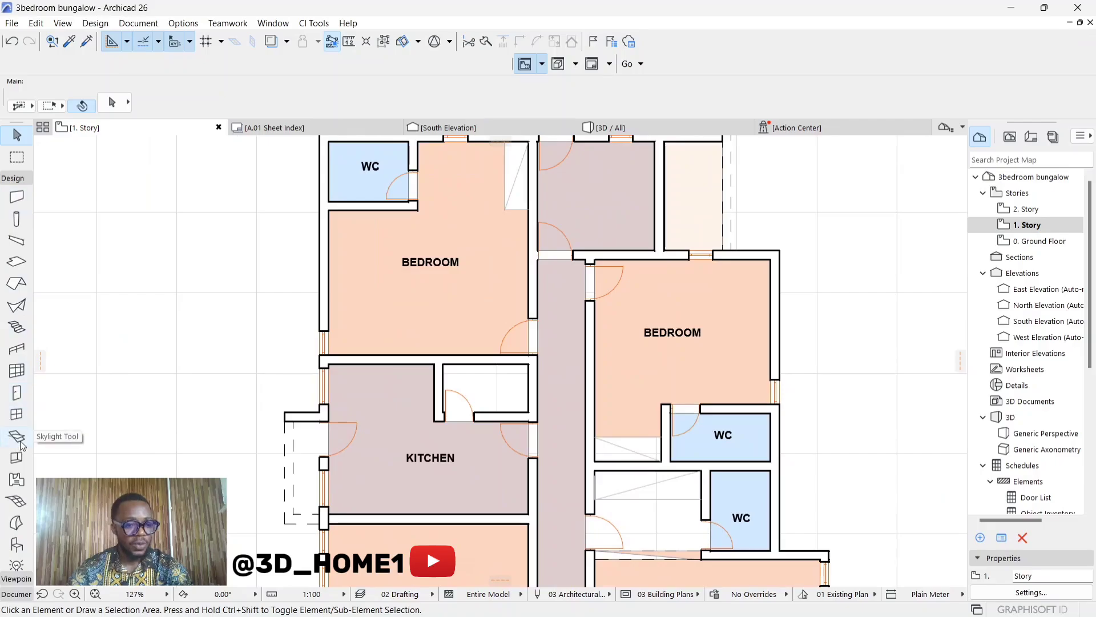
{"action": "double_click", "coordinate": [18, 543]}
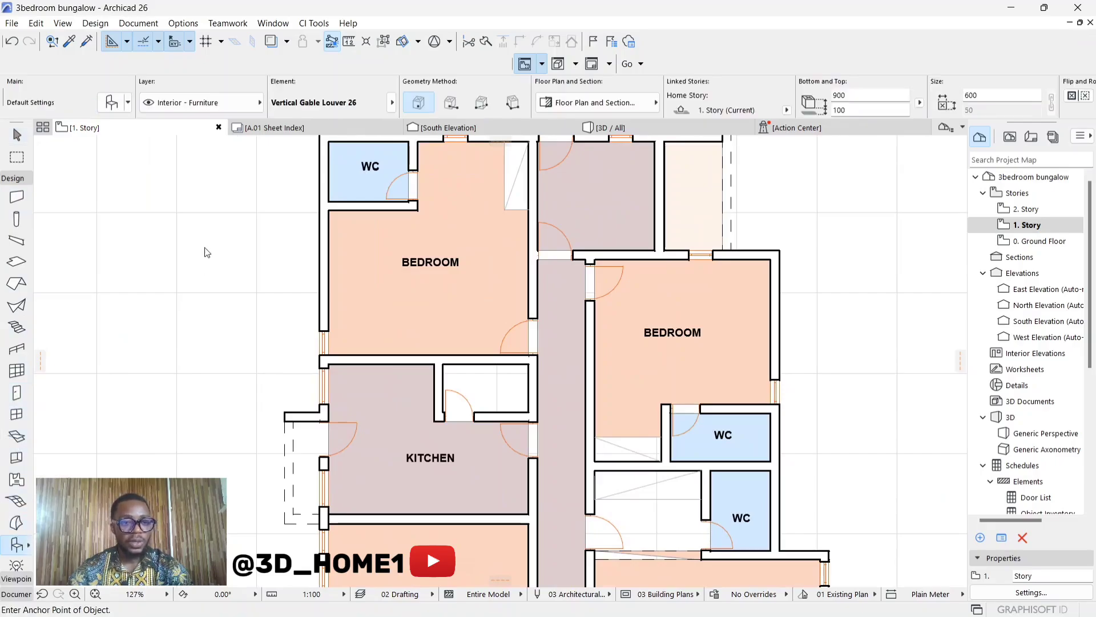
{"action": "left_click", "coordinate": [332, 99]}
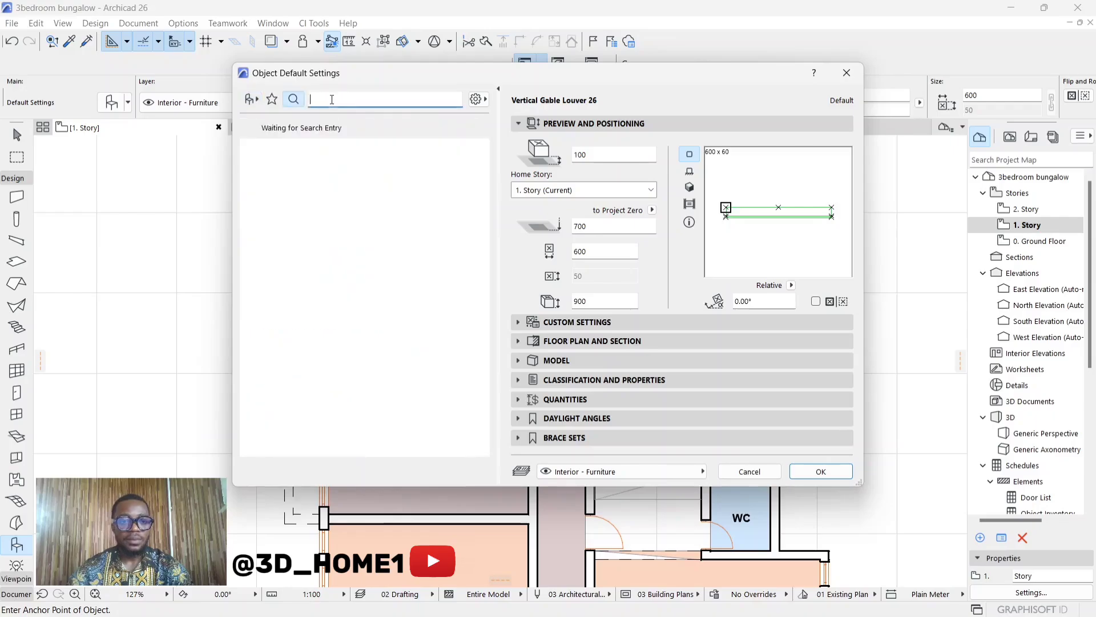
{"action": "type", "text": "B"}
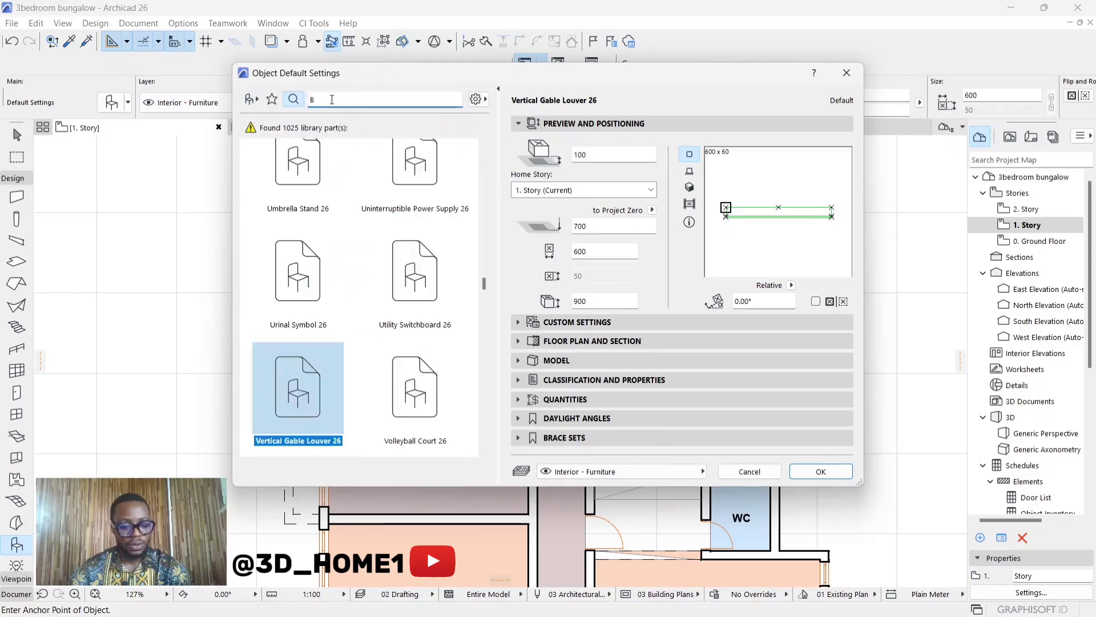
{"action": "type", "text": "ED"}
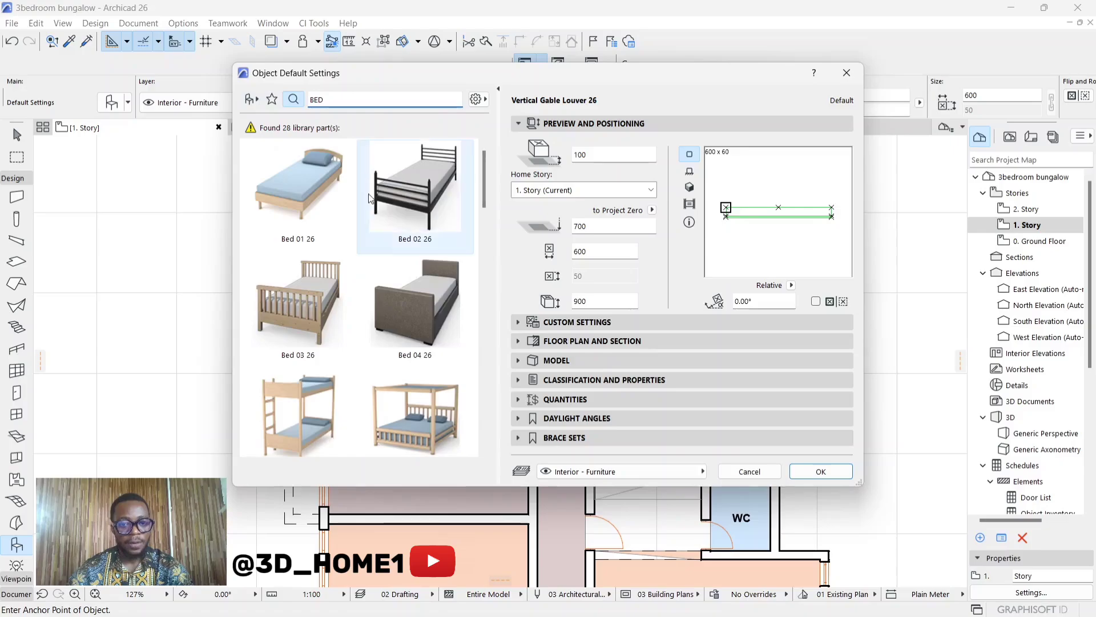
{"action": "scroll", "coordinate": [380, 298], "scroll_direction": "down", "scroll_amount": 3}
{"action": "scroll", "coordinate": [380, 299], "scroll_direction": "down", "scroll_amount": 3}
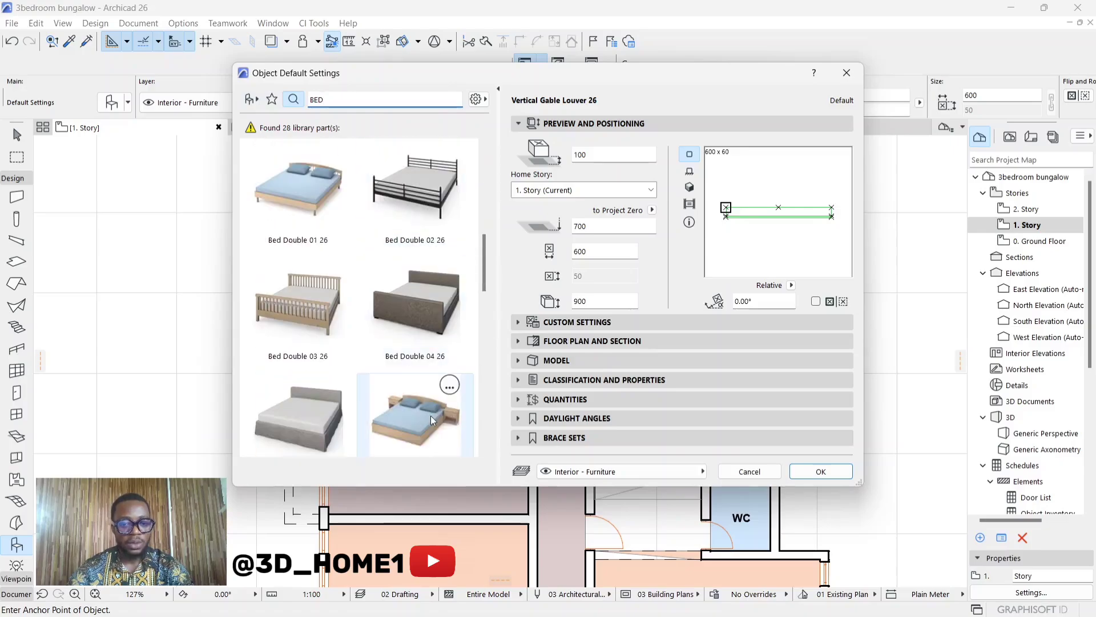
{"action": "left_click", "coordinate": [415, 414]}
{"action": "left_click", "coordinate": [820, 471]}
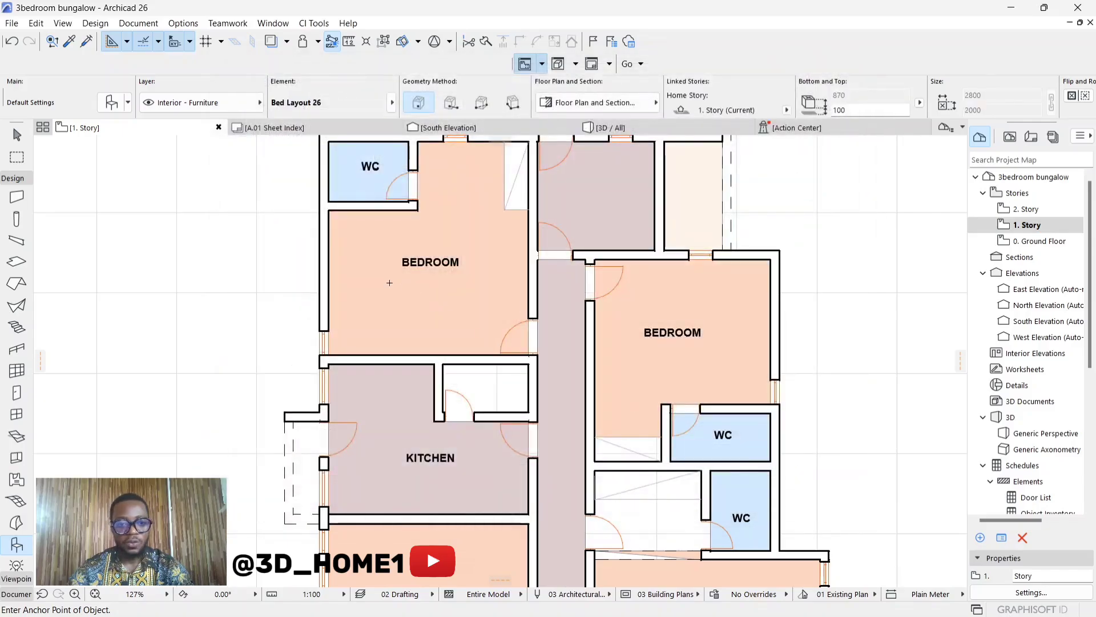
Step: Place the bed in the northwest bedroom and shift it south, clear of the WC wall
{"action": "left_click", "coordinate": [372, 276]}
{"action": "key", "text": "Escape"}
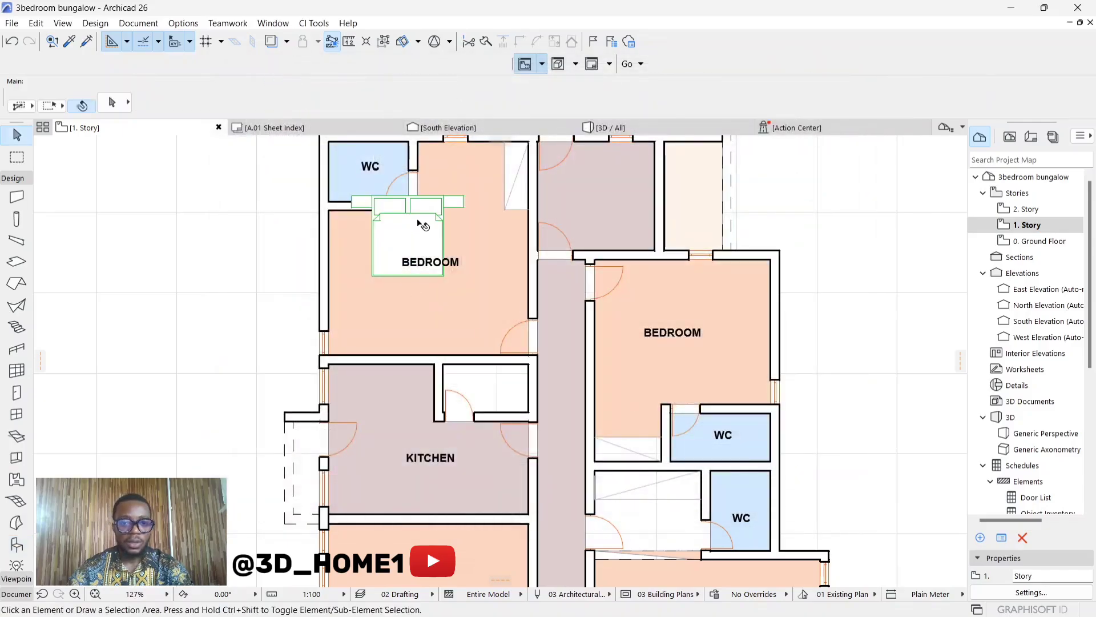
{"action": "left_click", "coordinate": [409, 227]}
{"action": "left_click_drag", "start_coordinate": [406, 225], "coordinate": [416, 269]}
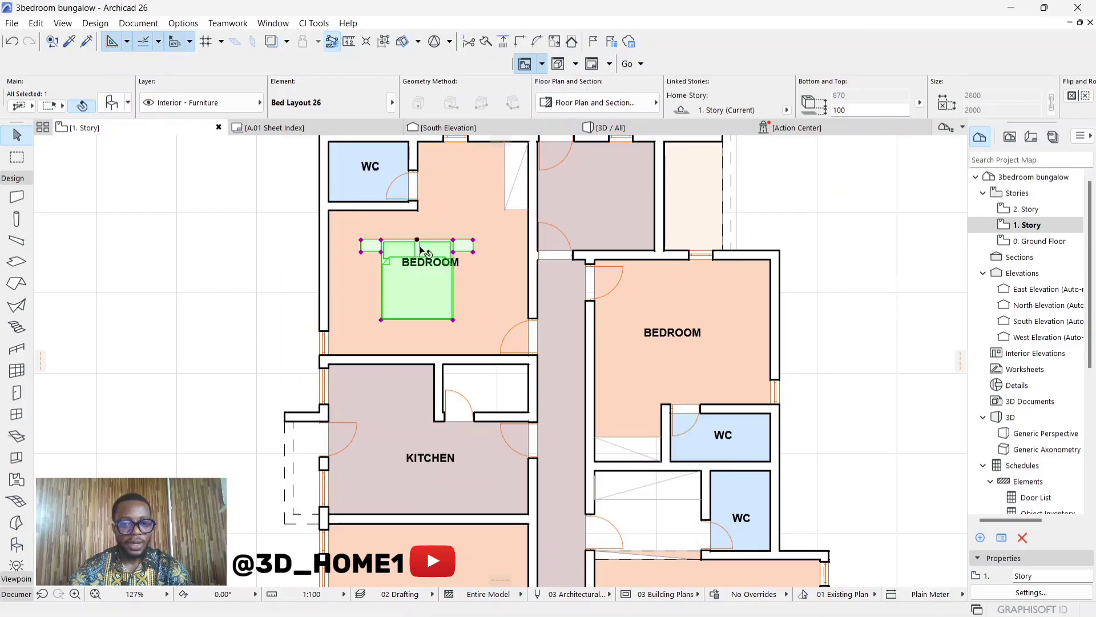
Step: Rotate the bed 90° counterclockwise so that its headboard faces the bedroom's west wall
{"action": "scroll", "coordinate": [421, 247], "scroll_direction": "up", "scroll_amount": 4}
{"action": "left_click", "coordinate": [431, 251]}
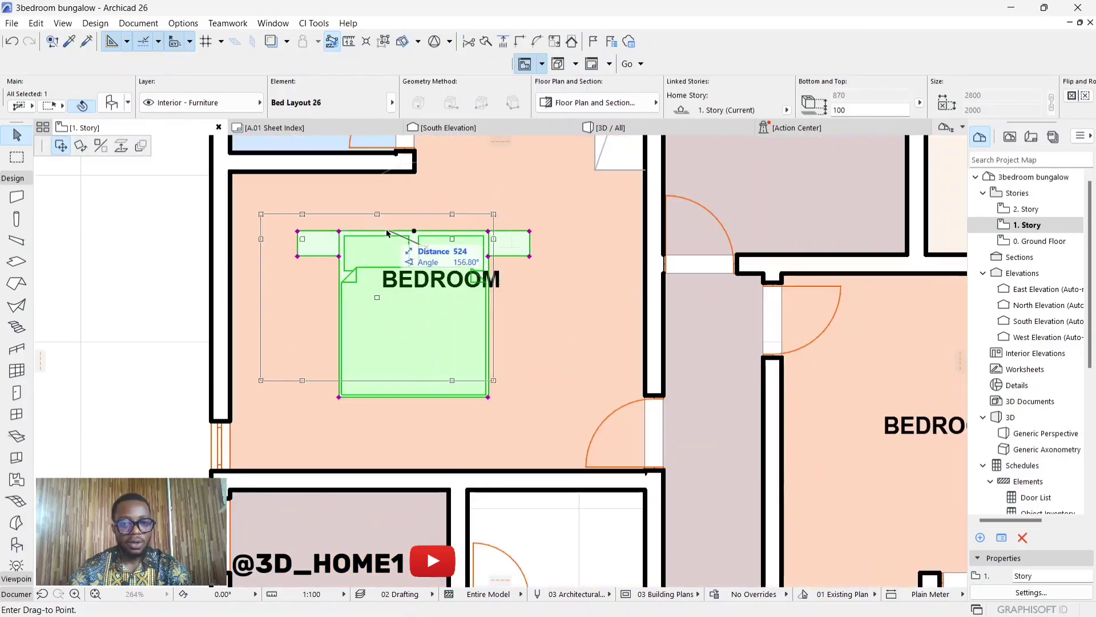
{"action": "left_click", "coordinate": [81, 145]}
{"action": "left_click", "coordinate": [413, 263]}
{"action": "left_click", "coordinate": [413, 354]}
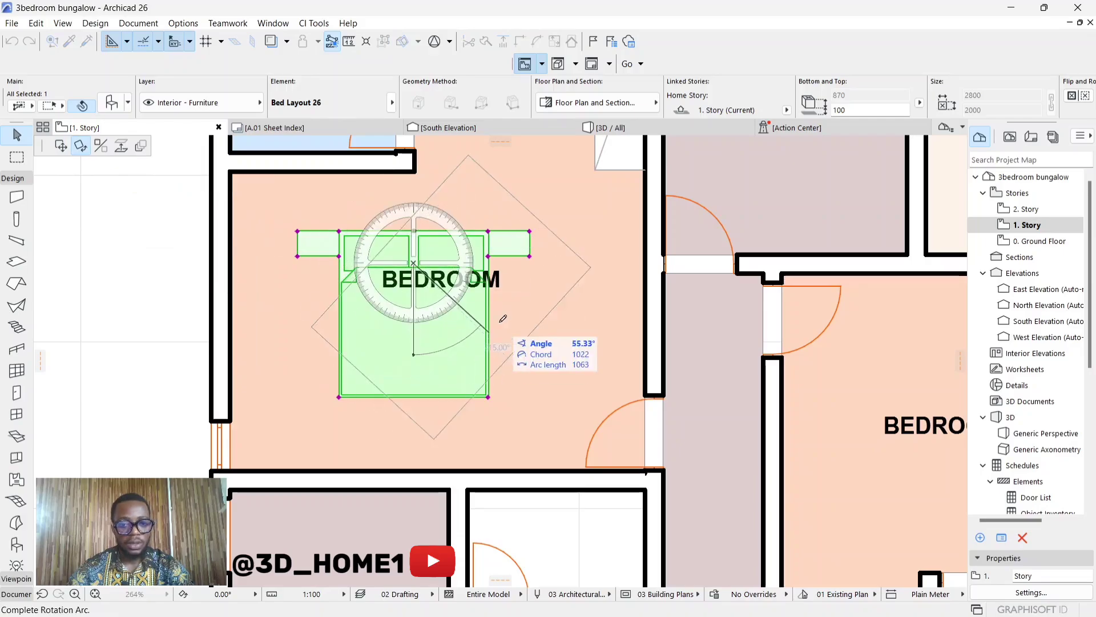
{"action": "left_click", "coordinate": [556, 263]}
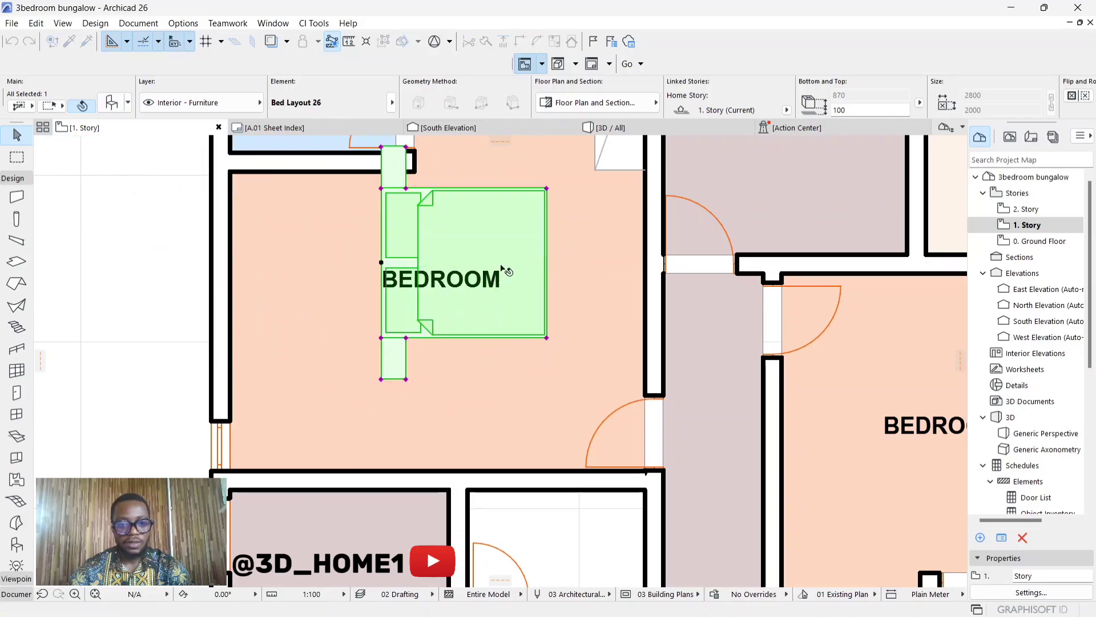
Step: Move the bed with its night tables against the west wall of the northwest bedroom, below the WC
{"action": "key", "text": "ctrl+e"}
{"action": "left_click", "coordinate": [60, 145]}
{"action": "left_click", "coordinate": [446, 256]}
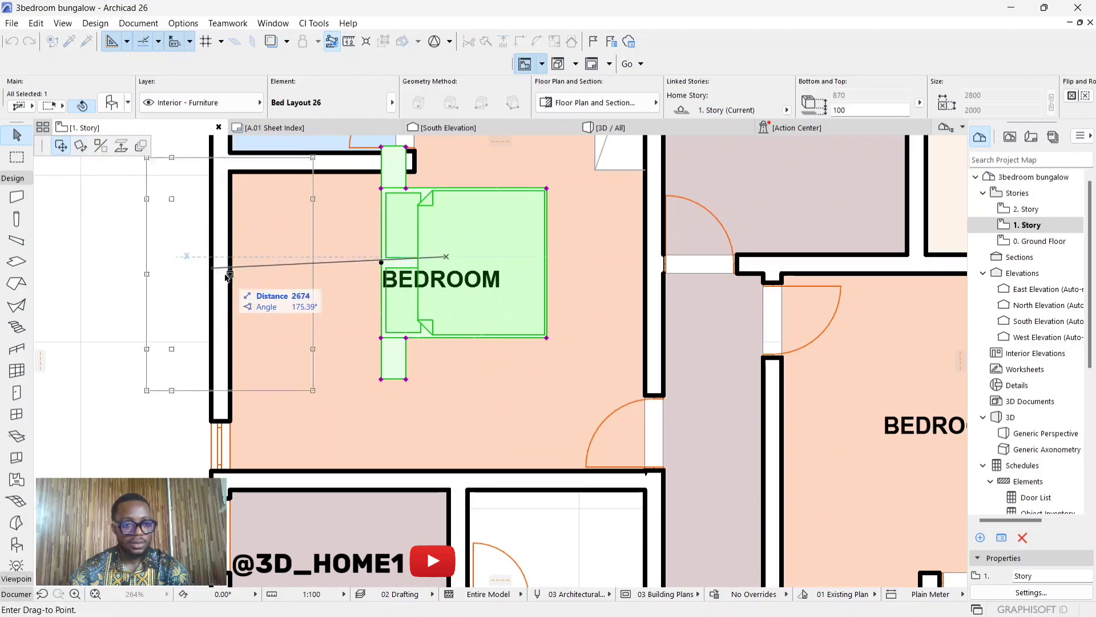
{"action": "left_click", "coordinate": [301, 291]}
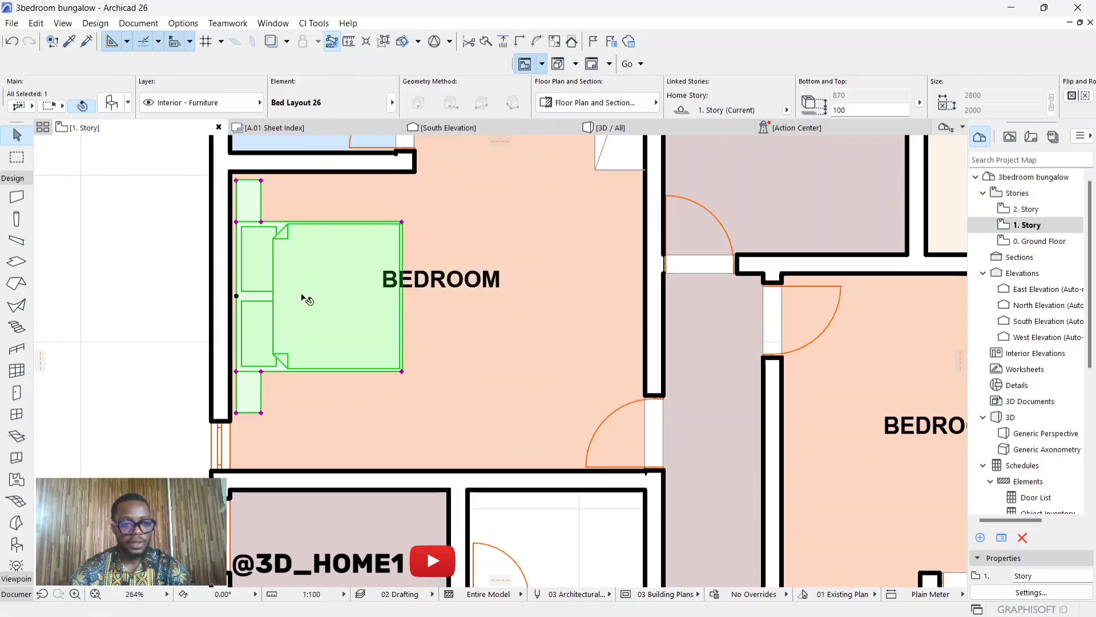
{"action": "scroll", "coordinate": [357, 319], "scroll_direction": "down", "scroll_amount": 8}
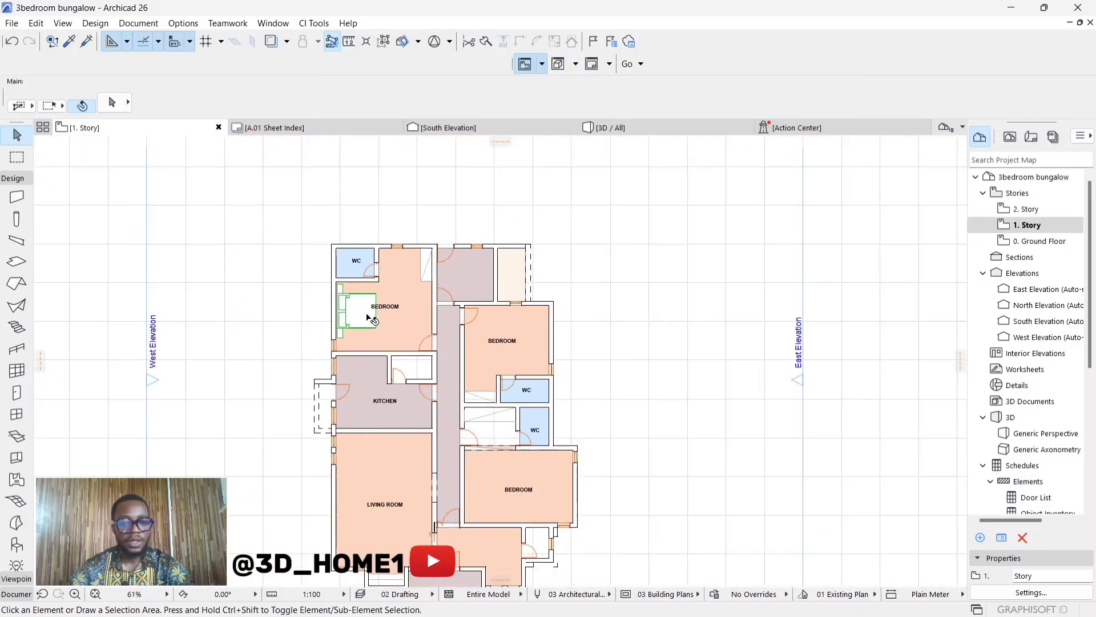
{"action": "scroll", "coordinate": [373, 311], "scroll_direction": "up", "scroll_amount": 5}
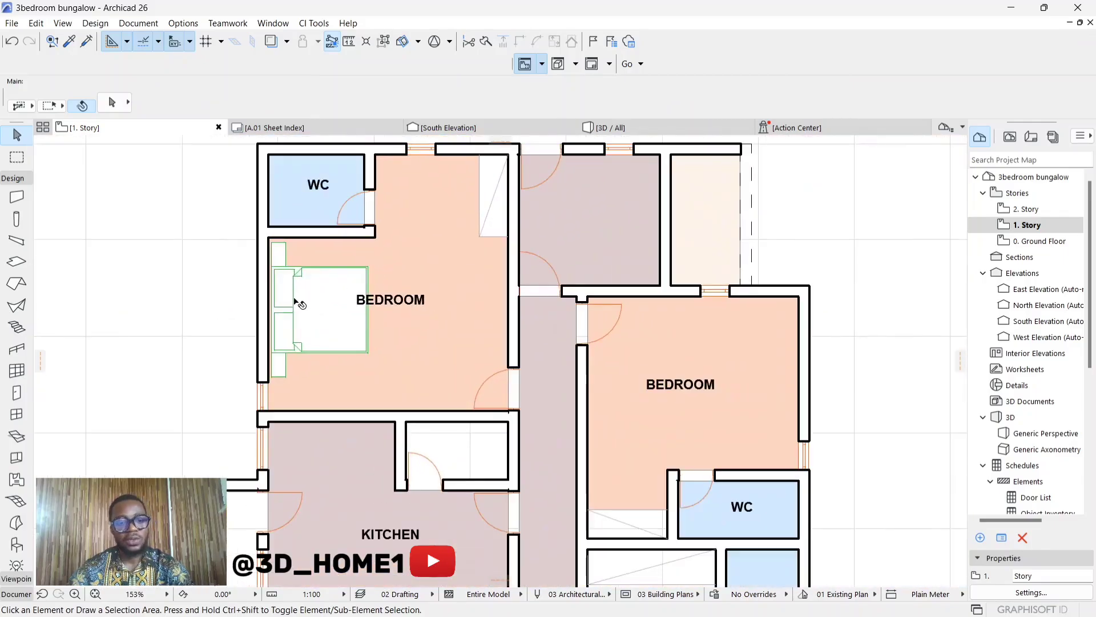
{"action": "left_click", "coordinate": [298, 303]}
{"action": "mouse_move", "coordinate": [313, 311]}
{"action": "left_mouse_down"}
{"action": "mouse_move", "coordinate": [358, 320]}
{"action": "mouse_move", "coordinate": [317, 304]}
{"action": "left_mouse_up"}
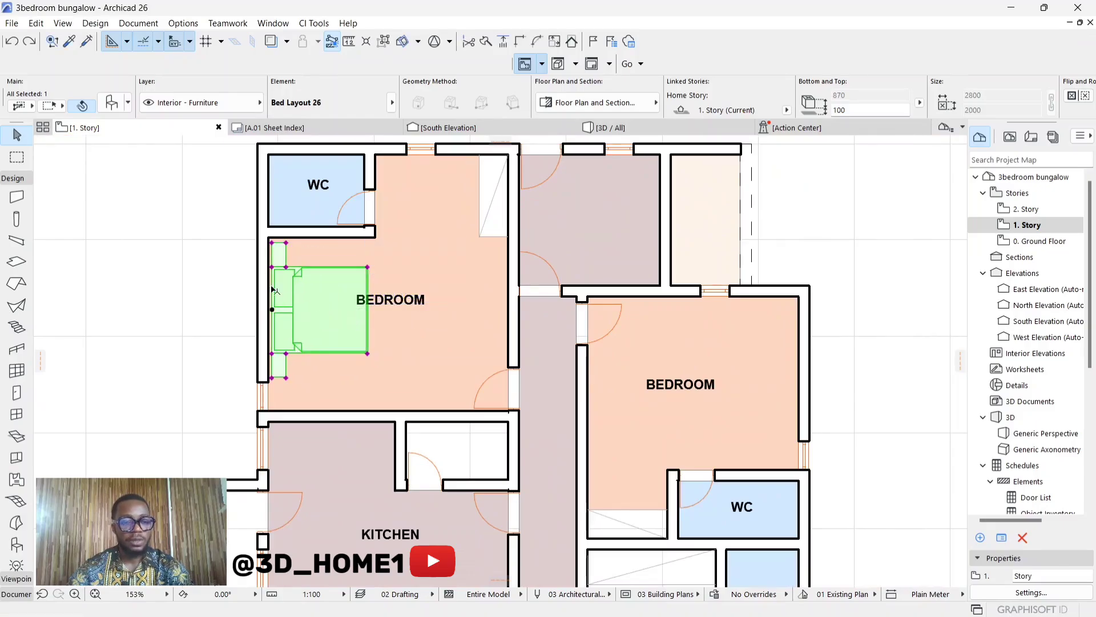
{"action": "key", "text": "Escape"}
{"action": "scroll", "coordinate": [303, 297], "scroll_direction": "up", "scroll_amount": 3}
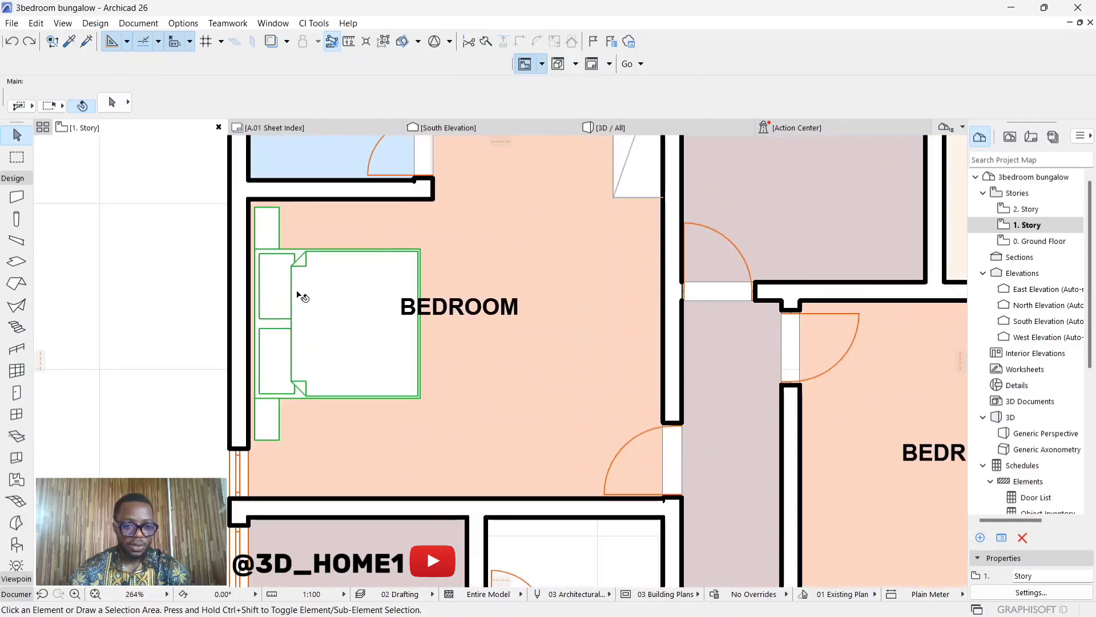
{"action": "left_click", "coordinate": [303, 284]}
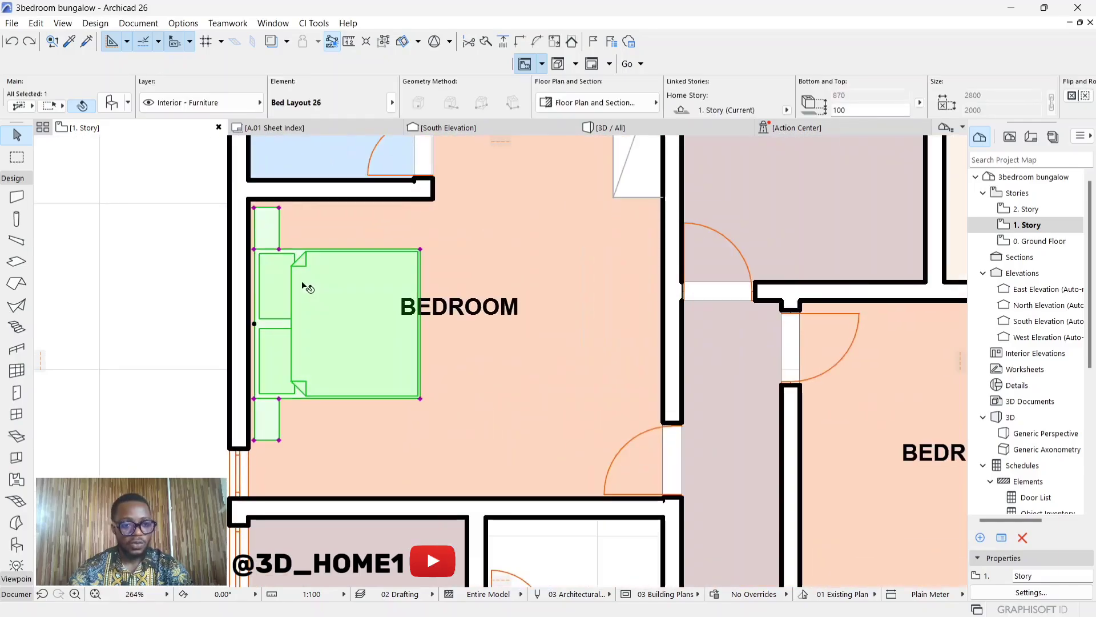
{"action": "left_click", "coordinate": [109, 103]}
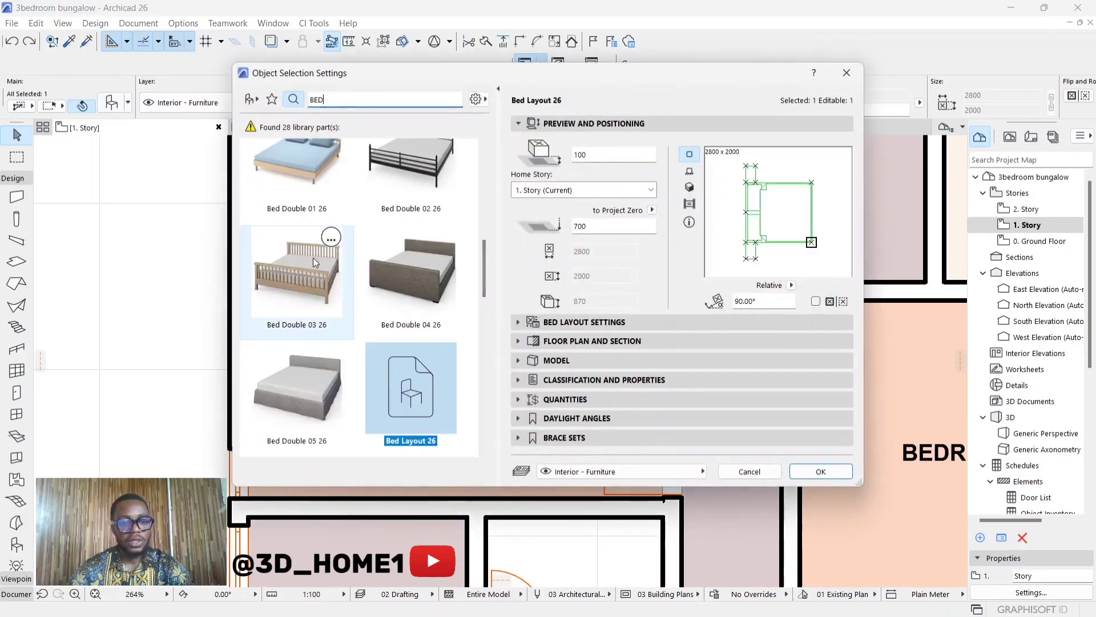
{"action": "key", "text": "Escape"}
{"action": "key", "text": "Escape"}
Step: Review the placed bed's layout settings for style, dimensions and minimal space, and its preview and positioning, without changing them
{"action": "left_click", "coordinate": [331, 292]}
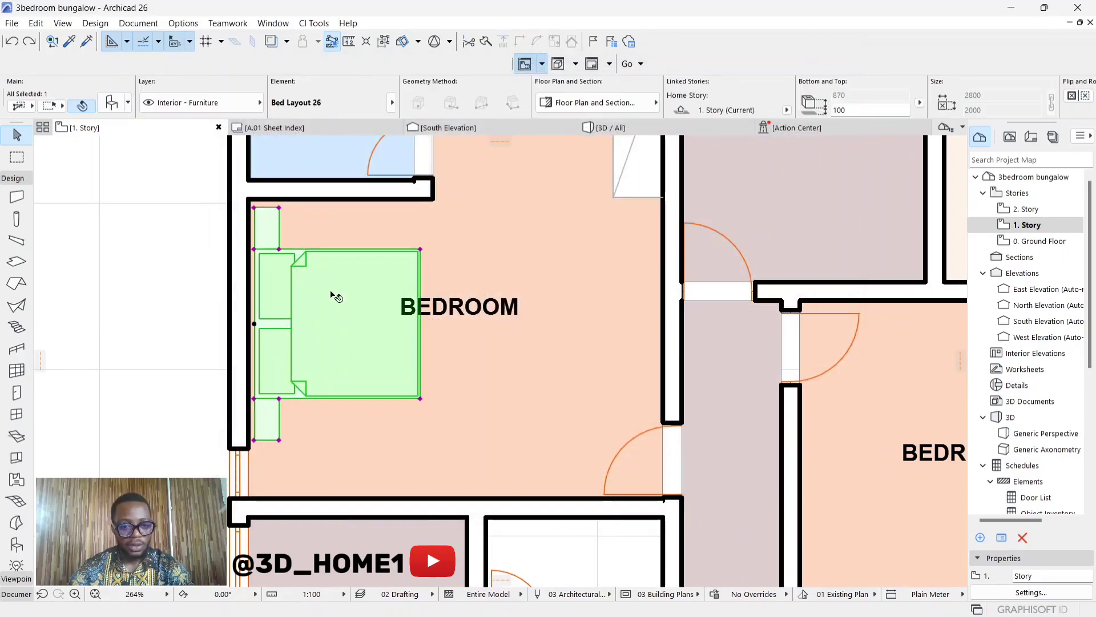
{"action": "left_click", "coordinate": [112, 103]}
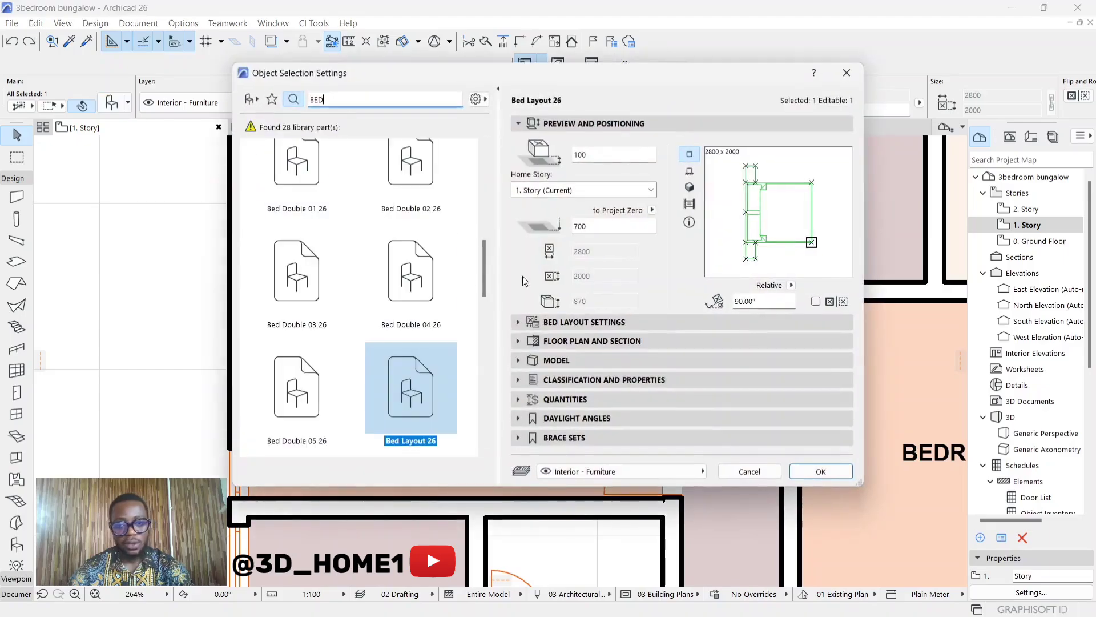
{"action": "left_click", "coordinate": [558, 323]}
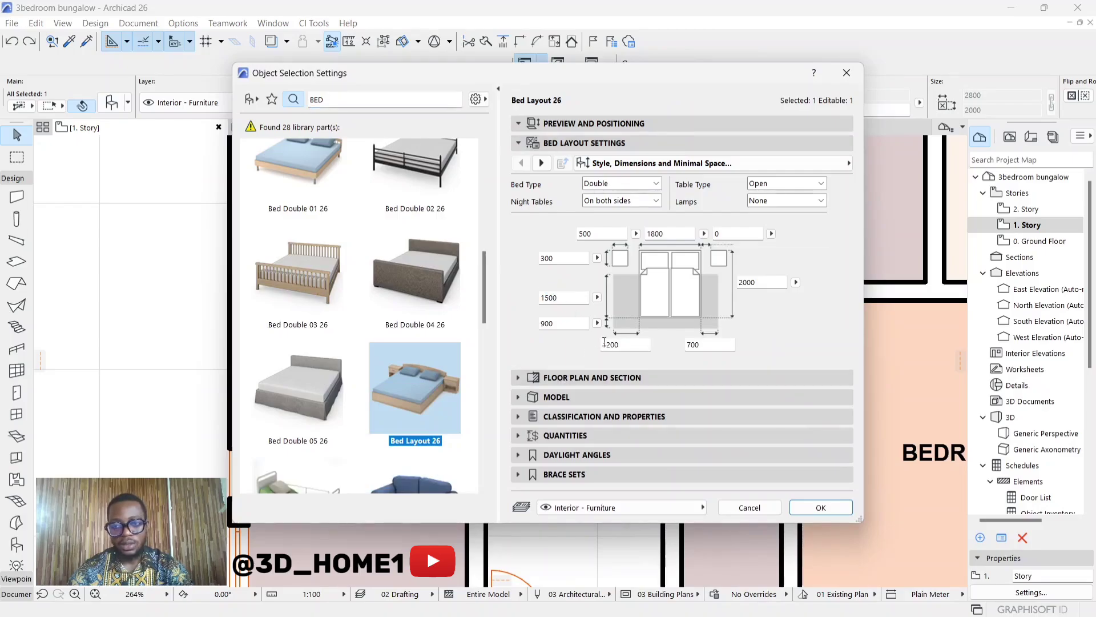
{"action": "left_click", "coordinate": [850, 162]}
{"action": "left_click", "coordinate": [851, 162]}
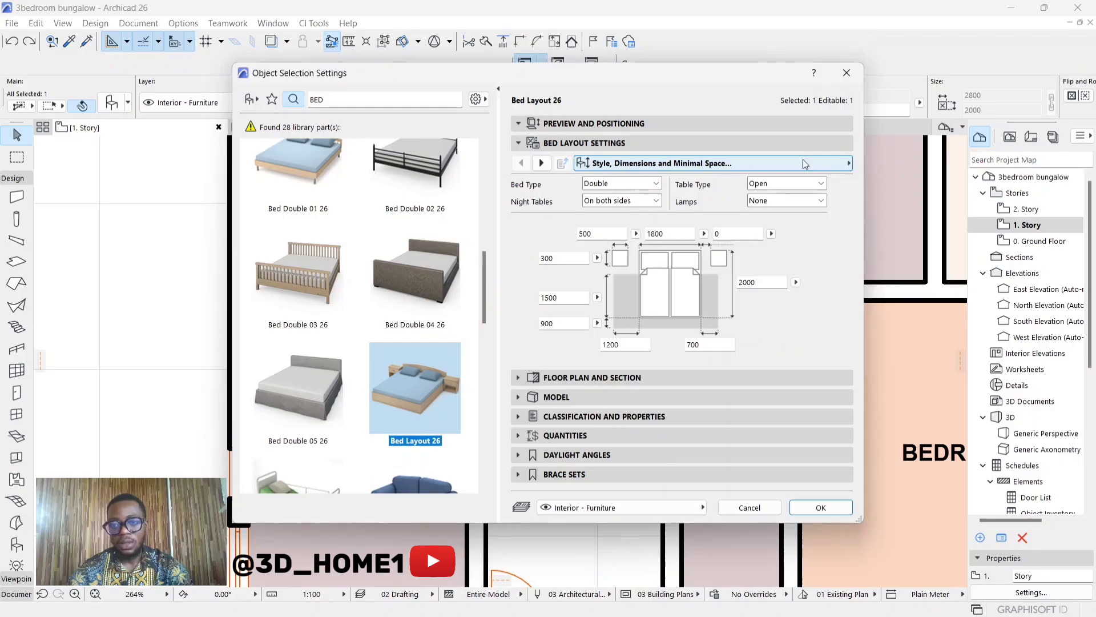
{"action": "left_click", "coordinate": [553, 143]}
{"action": "left_click", "coordinate": [560, 124]}
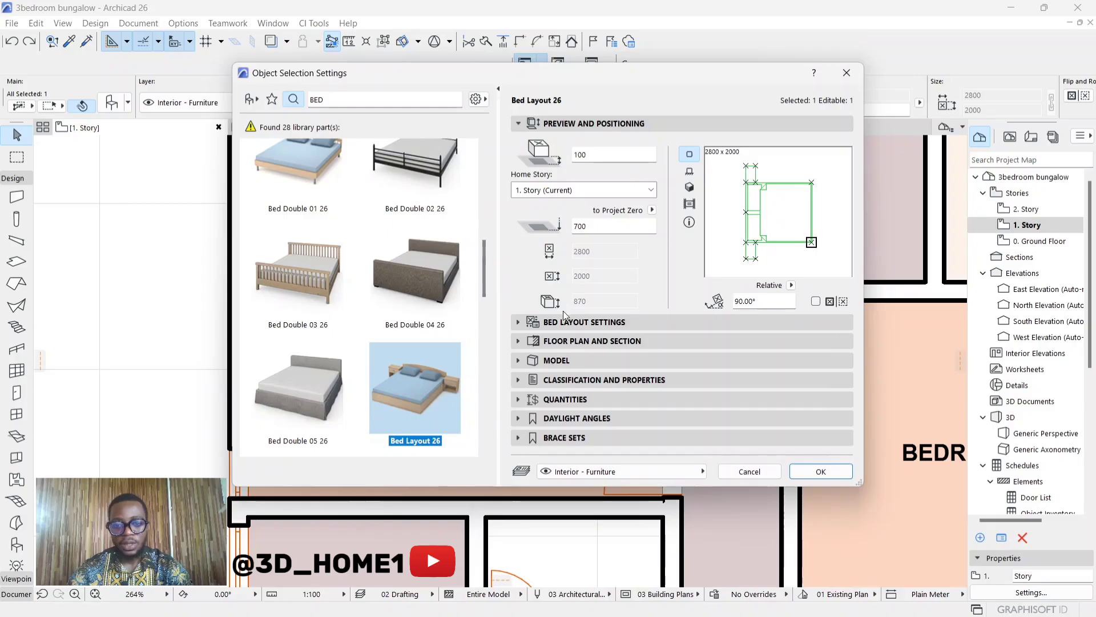
{"action": "left_click", "coordinate": [847, 73]}
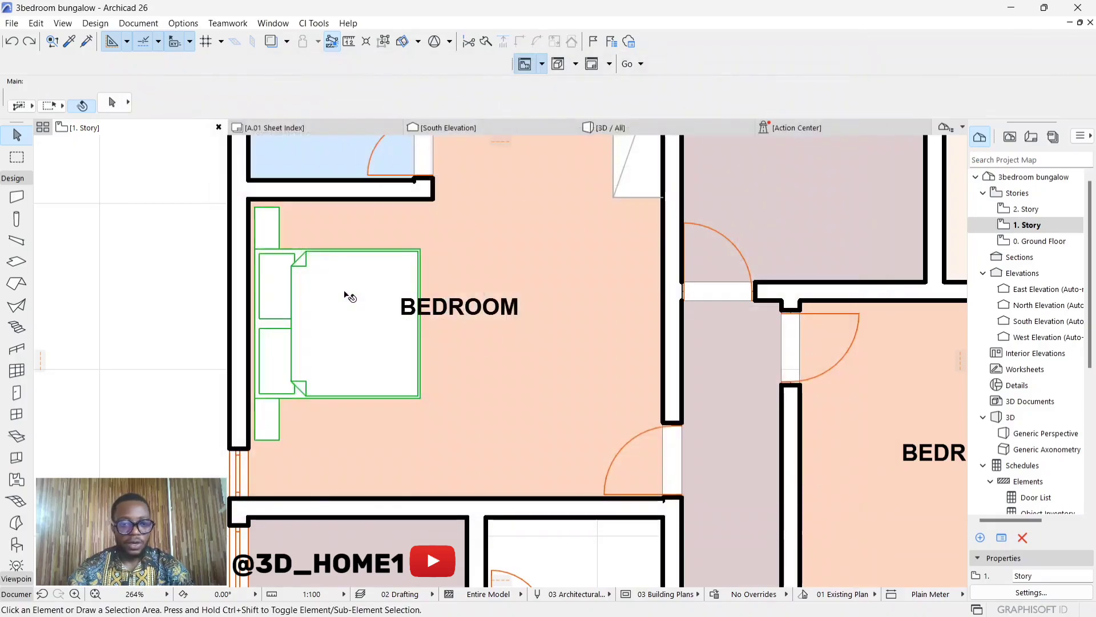
Step: Change the northwest bedroom bed's 2D representation so that its contour uses grey pen 61
{"action": "left_click", "coordinate": [111, 102]}
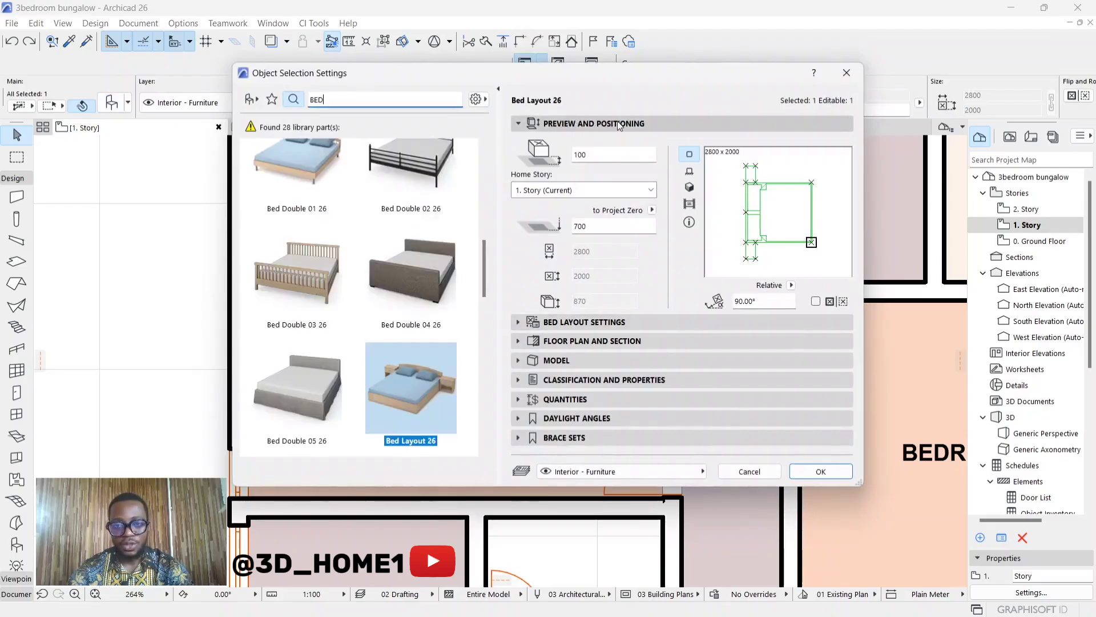
{"action": "left_click", "coordinate": [591, 321]}
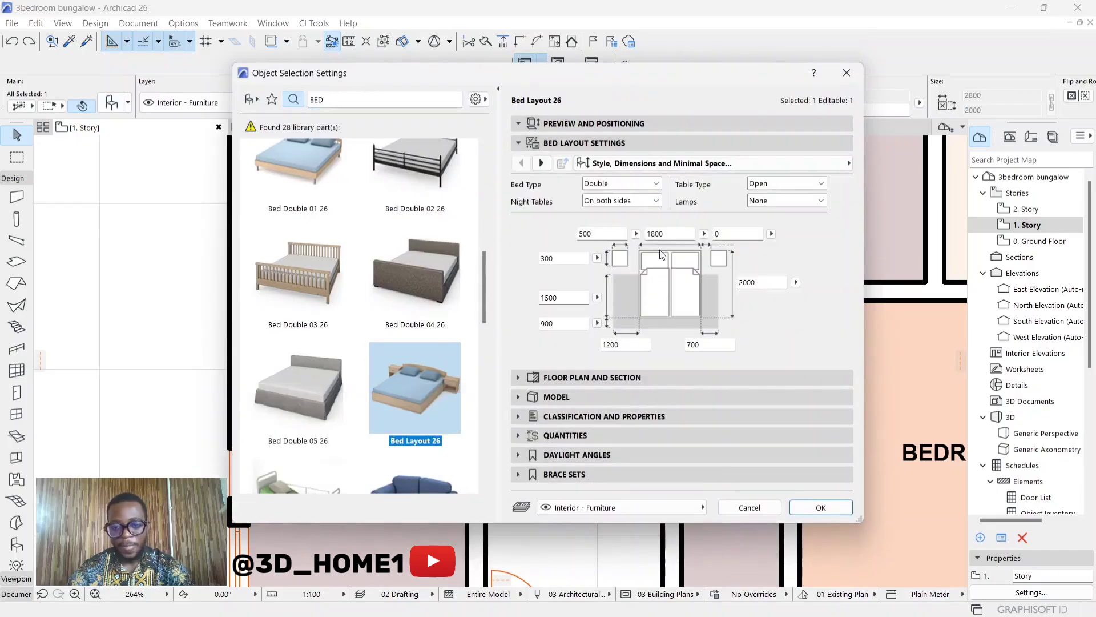
{"action": "left_click", "coordinate": [849, 162]}
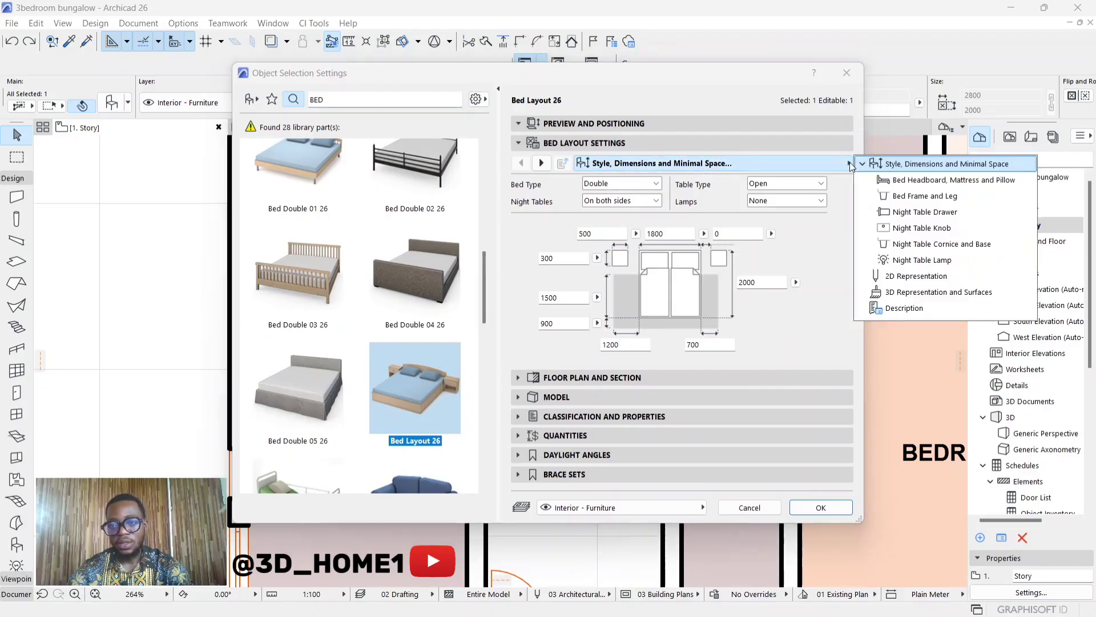
{"action": "left_click", "coordinate": [914, 276]}
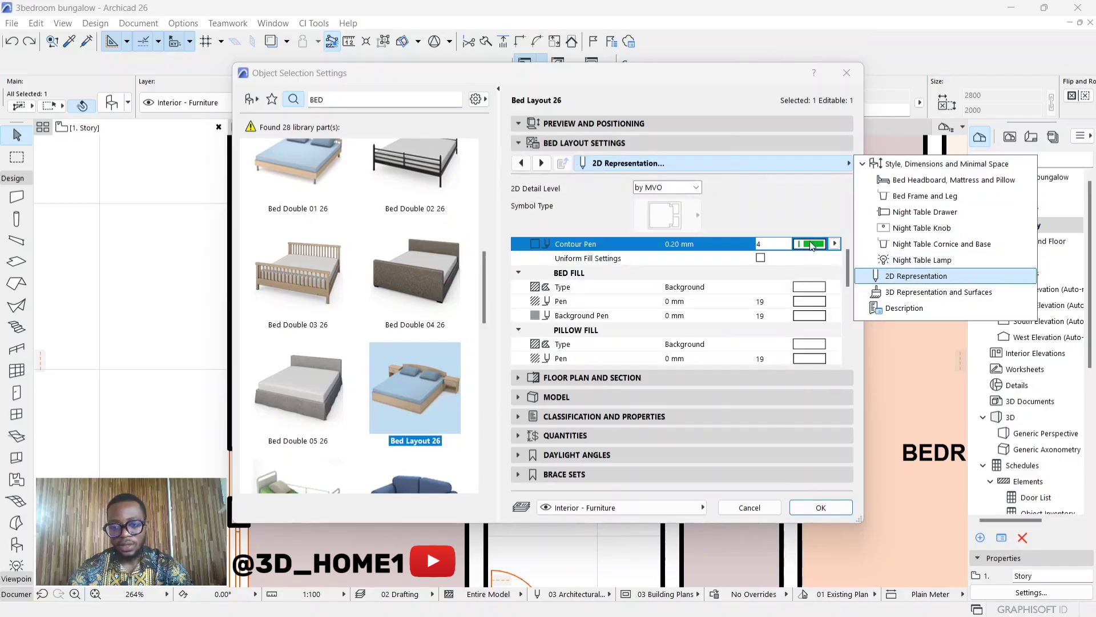
{"action": "left_click", "coordinate": [811, 245]}
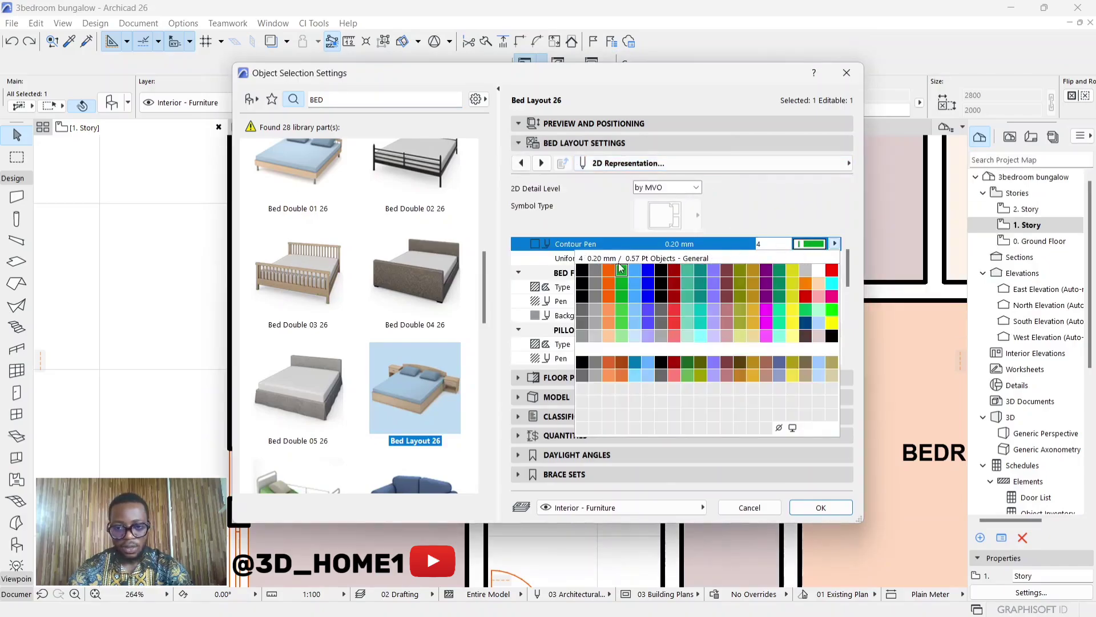
{"action": "left_click", "coordinate": [584, 272]}
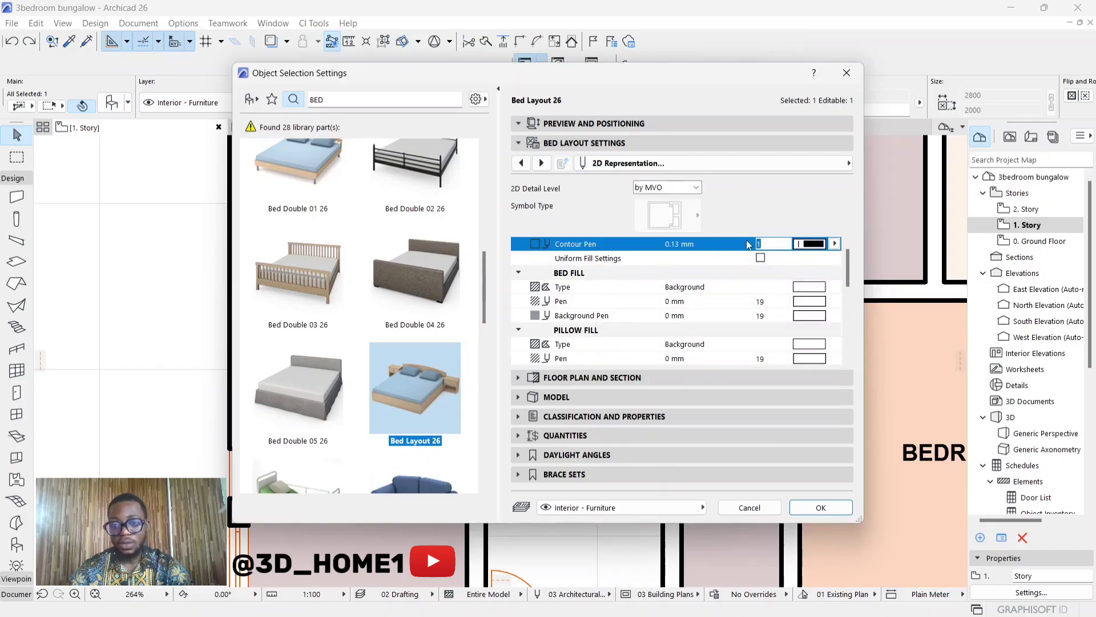
{"action": "left_click", "coordinate": [801, 246]}
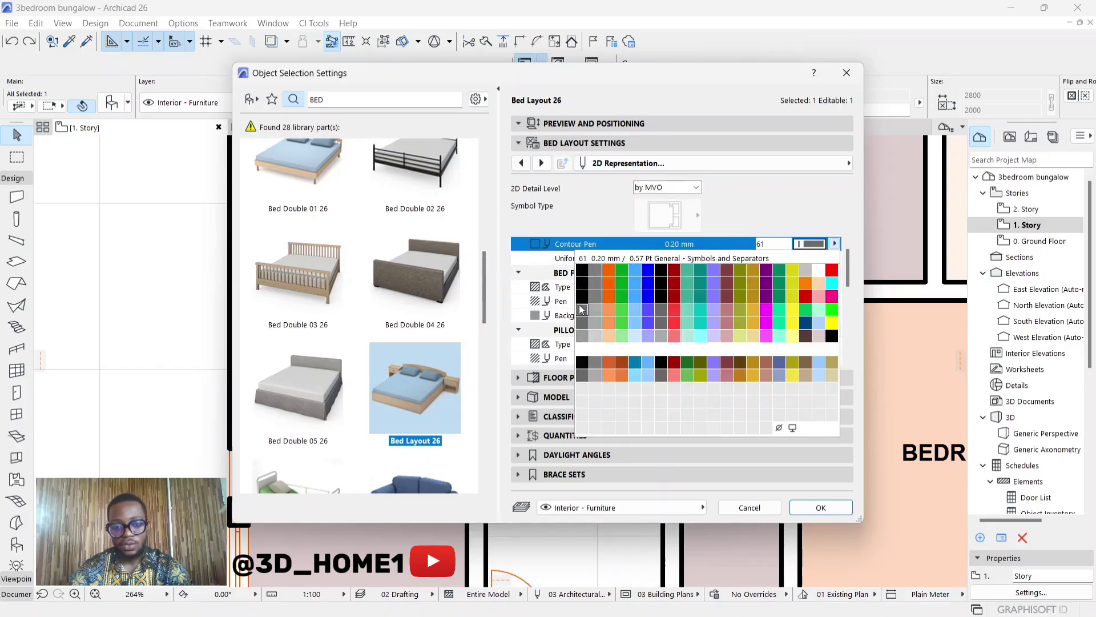
{"action": "left_click", "coordinate": [584, 314]}
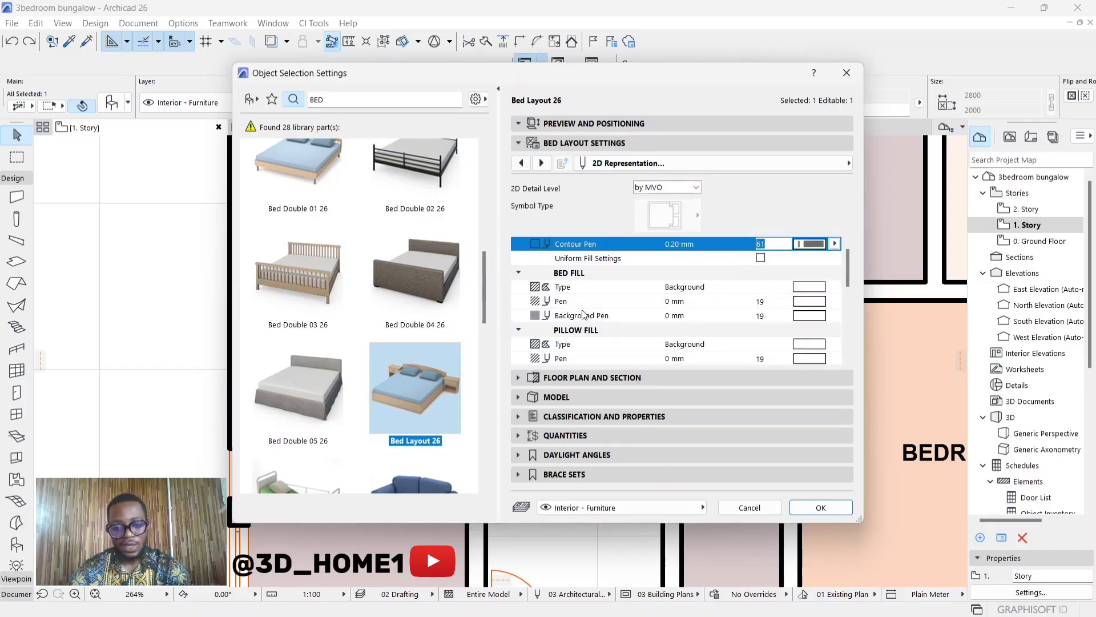
{"action": "left_click", "coordinate": [818, 508]}
{"action": "left_click", "coordinate": [142, 212]}
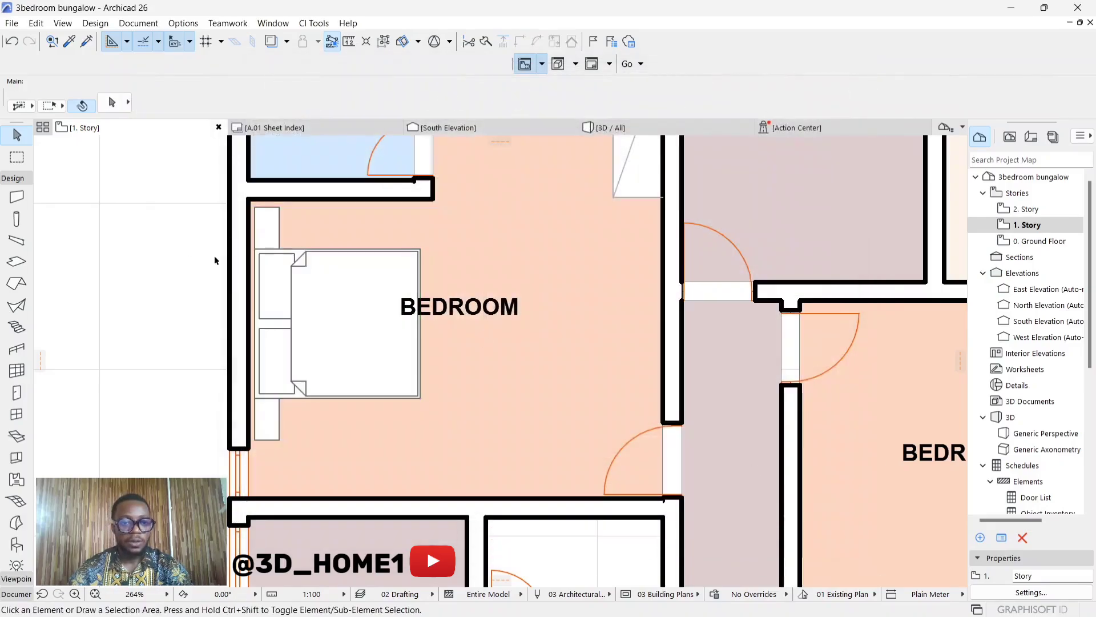
Step: Examine the bed's contour lines up close, the overall floor plan, and the north exterior wall around the WC and bedroom
{"action": "scroll", "coordinate": [297, 254], "scroll_direction": "up", "scroll_amount": 4}
{"action": "scroll", "coordinate": [319, 248], "scroll_direction": "up", "scroll_amount": 2}
{"action": "scroll", "coordinate": [384, 240], "scroll_direction": "down", "scroll_amount": 9}
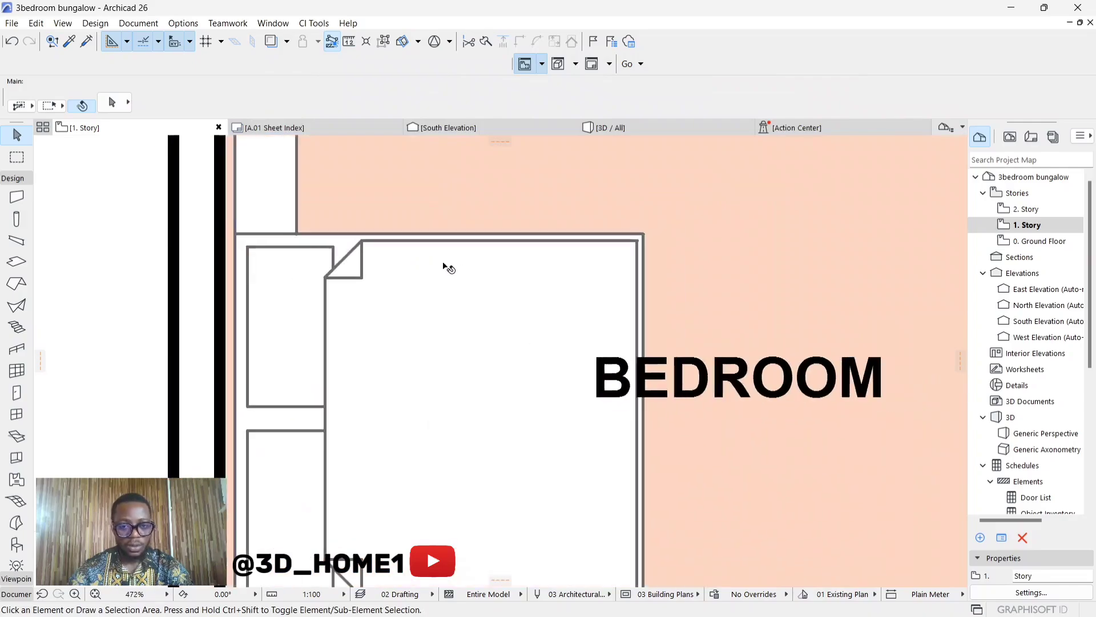
{"action": "scroll", "coordinate": [308, 303], "scroll_direction": "down", "scroll_amount": 4}
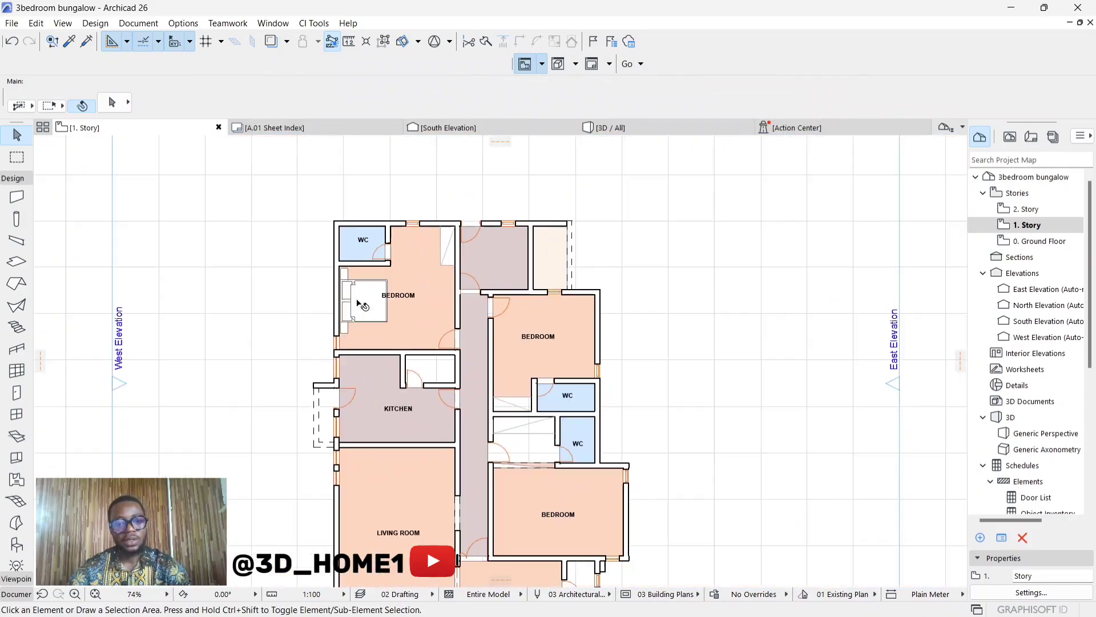
{"action": "scroll", "coordinate": [470, 233], "scroll_direction": "down", "scroll_amount": 2}
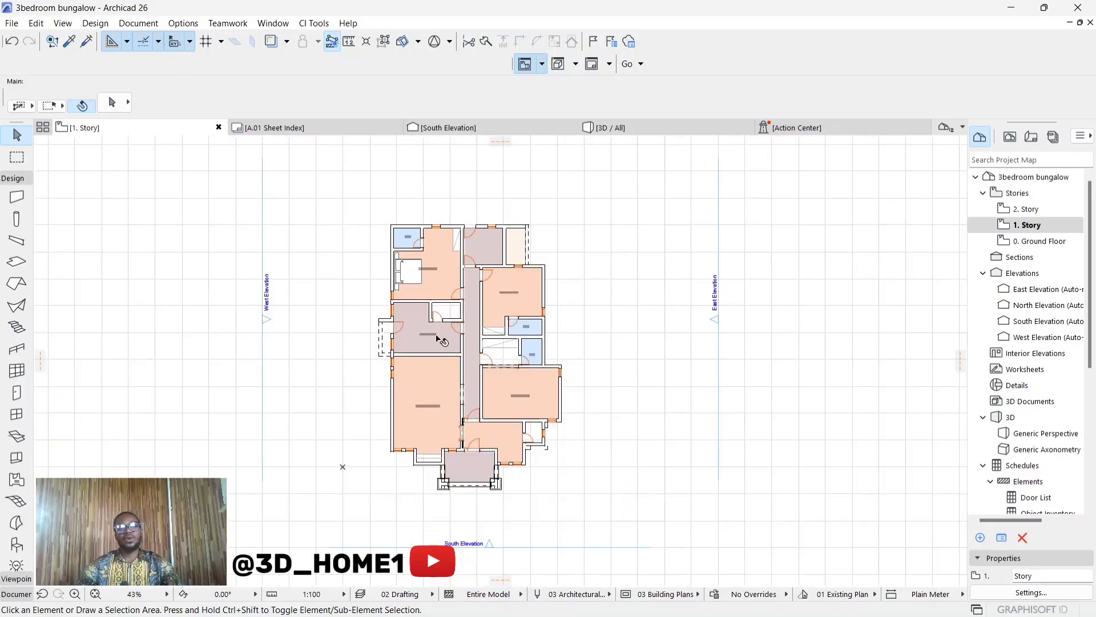
{"action": "scroll", "coordinate": [439, 338], "scroll_direction": "up", "scroll_amount": 2}
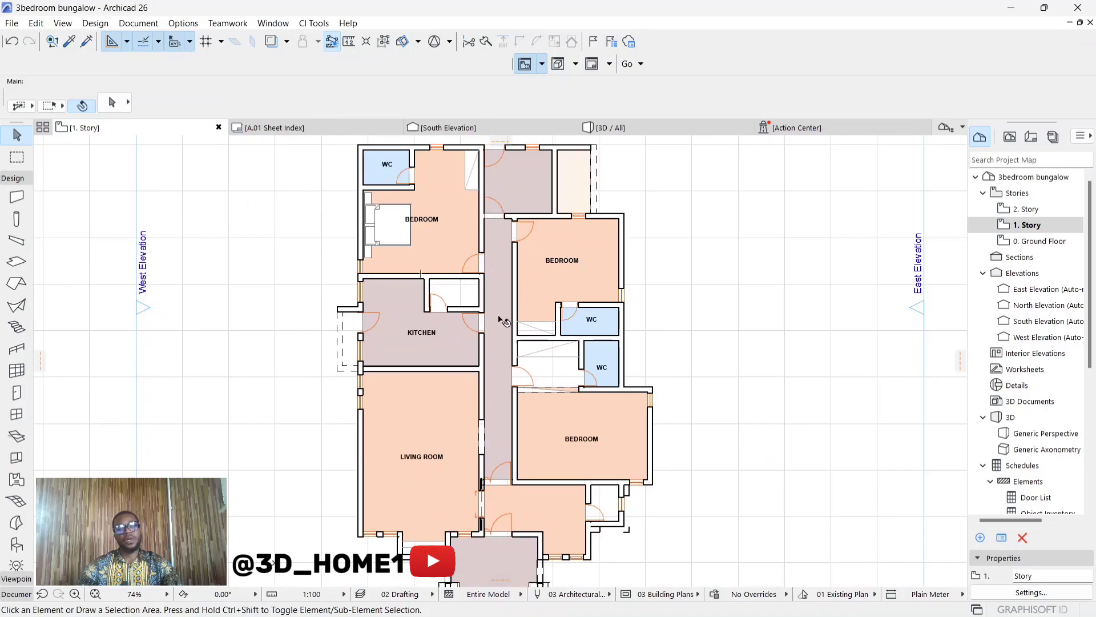
{"action": "scroll", "coordinate": [500, 318], "scroll_direction": "down", "scroll_amount": 2}
{"action": "scroll", "coordinate": [446, 210], "scroll_direction": "up", "scroll_amount": 2}
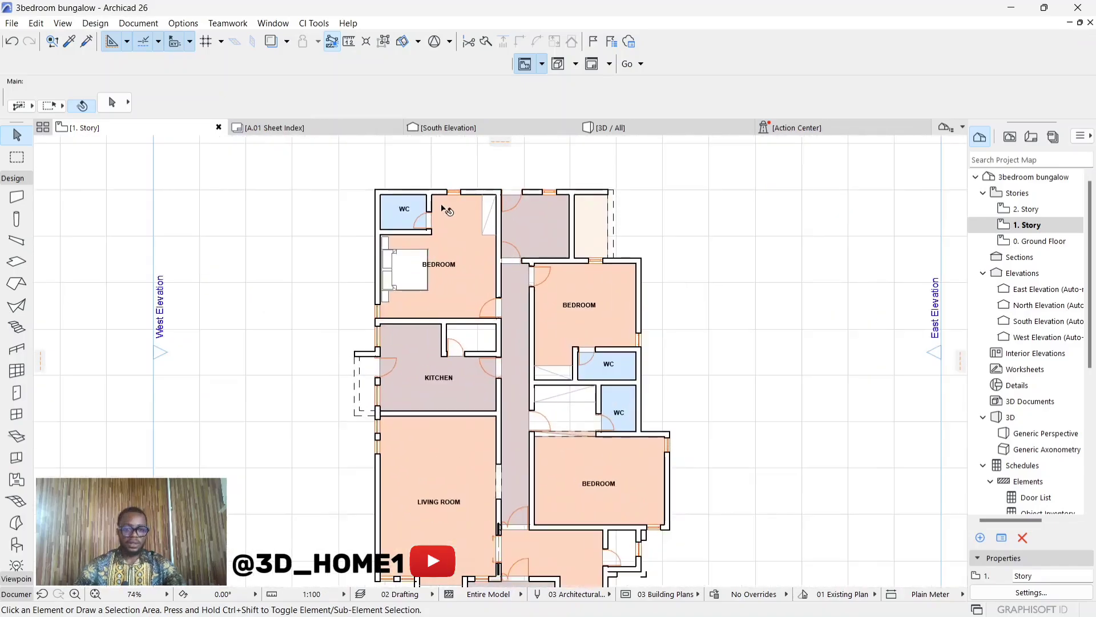
{"action": "scroll", "coordinate": [446, 209], "scroll_direction": "up", "scroll_amount": 3}
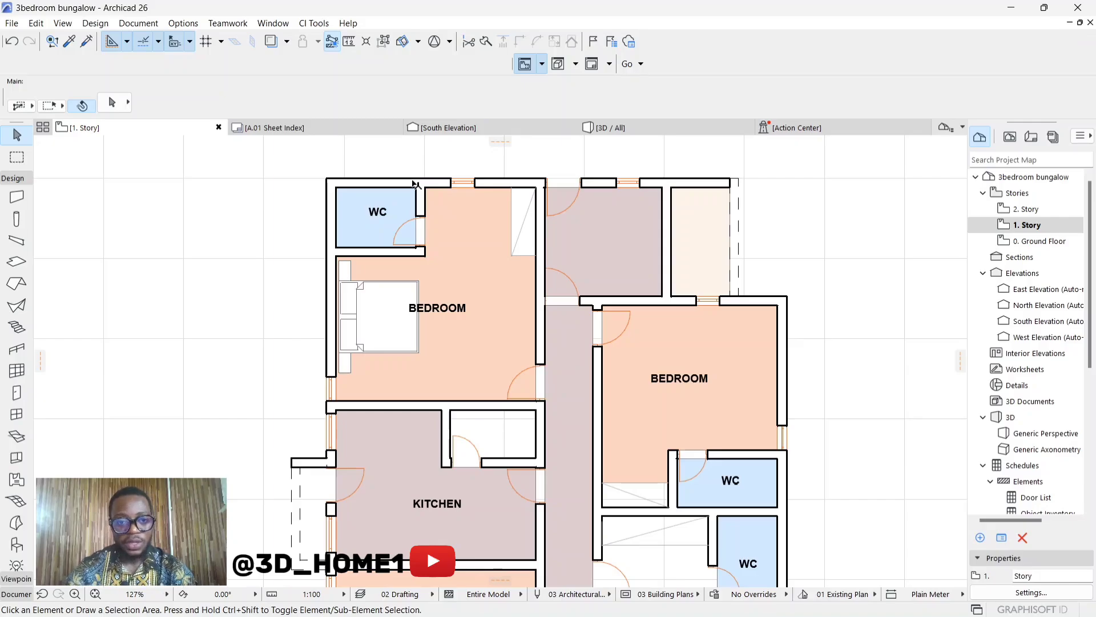
{"action": "scroll", "coordinate": [443, 187], "scroll_direction": "down", "scroll_amount": 1}
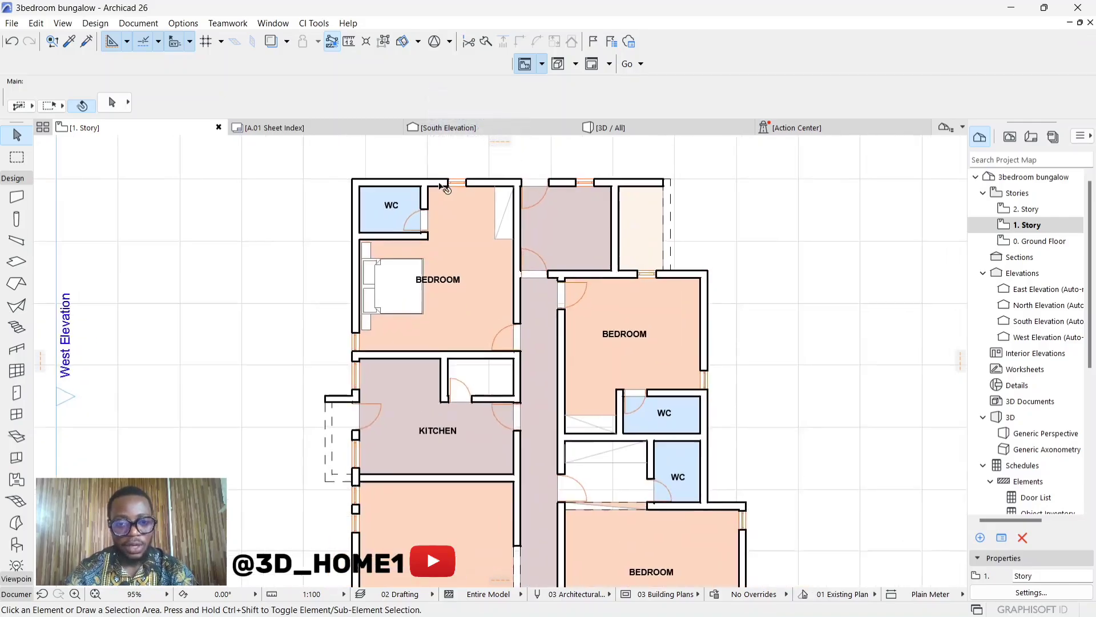
{"action": "scroll", "coordinate": [411, 190], "scroll_direction": "up", "scroll_amount": 4}
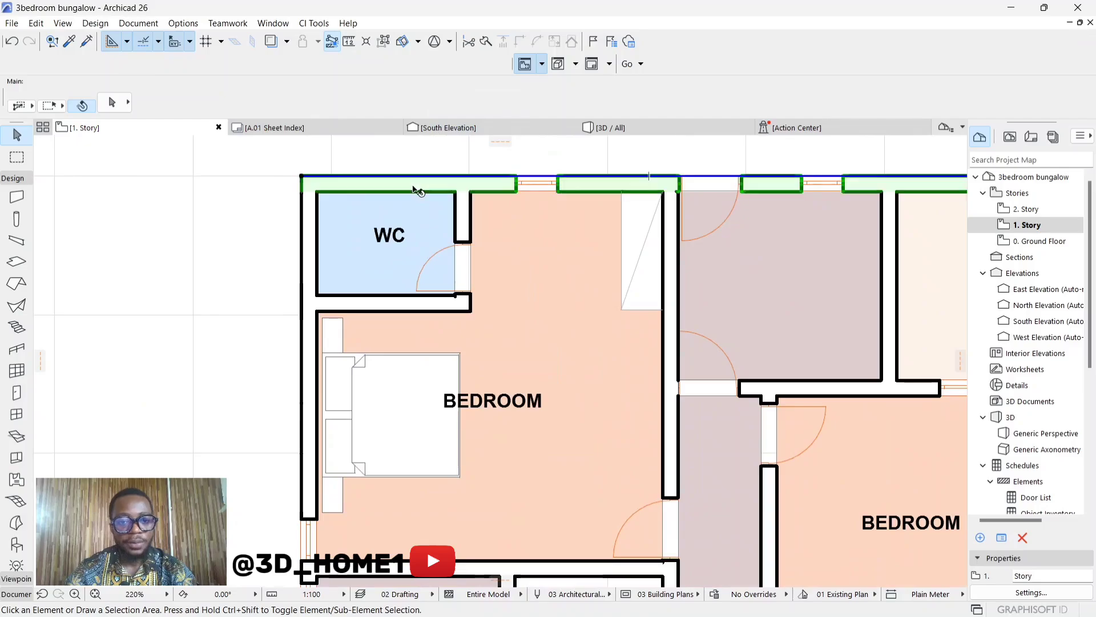
{"action": "scroll", "coordinate": [422, 191], "scroll_direction": "down", "scroll_amount": 1}
{"action": "scroll", "coordinate": [421, 192], "scroll_direction": "down", "scroll_amount": 6}
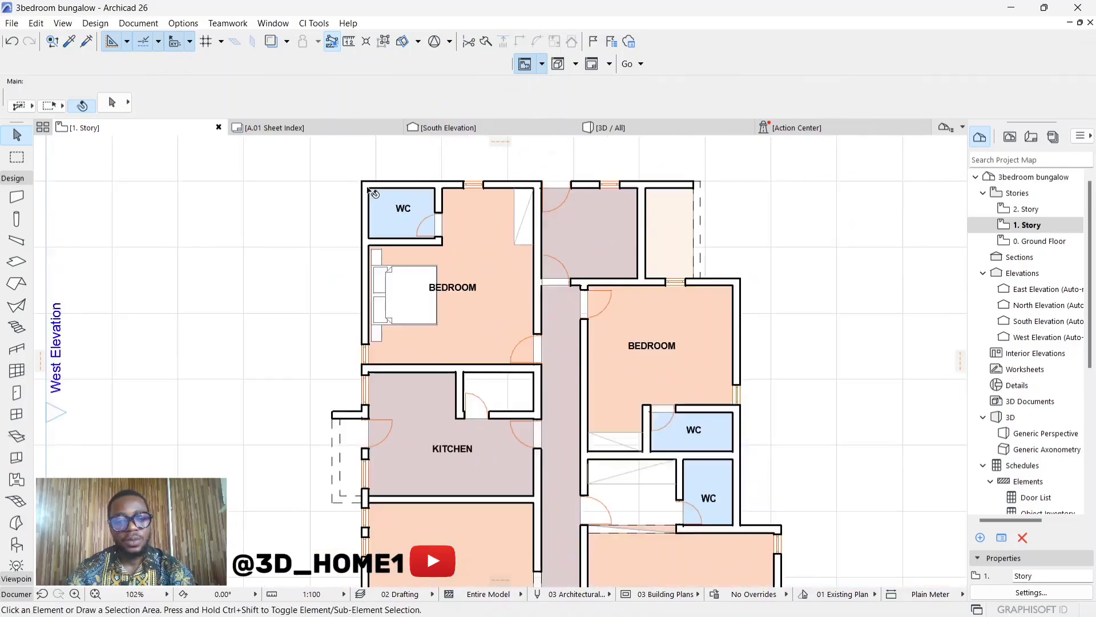
{"action": "scroll", "coordinate": [421, 209], "scroll_direction": "up", "scroll_amount": 2}
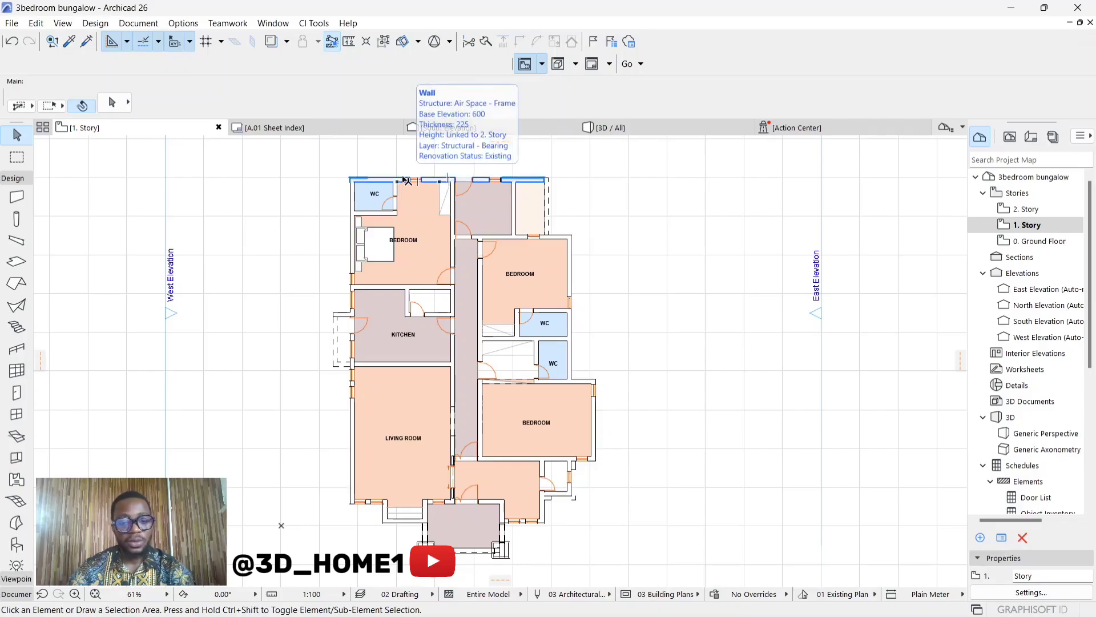
{"action": "scroll", "coordinate": [408, 180], "scroll_direction": "up", "scroll_amount": 3}
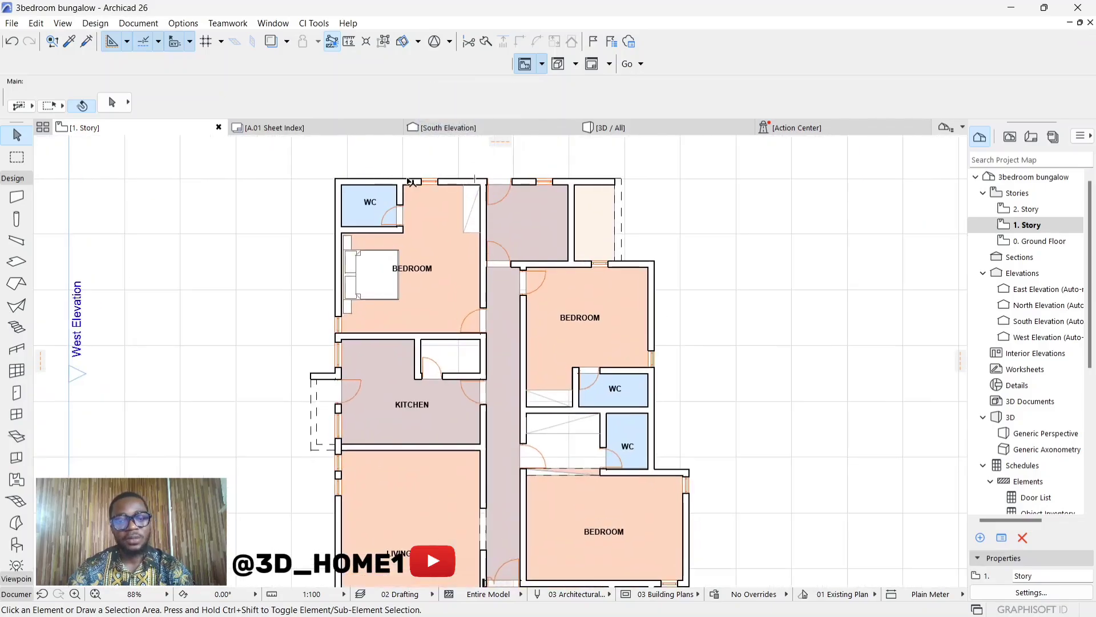